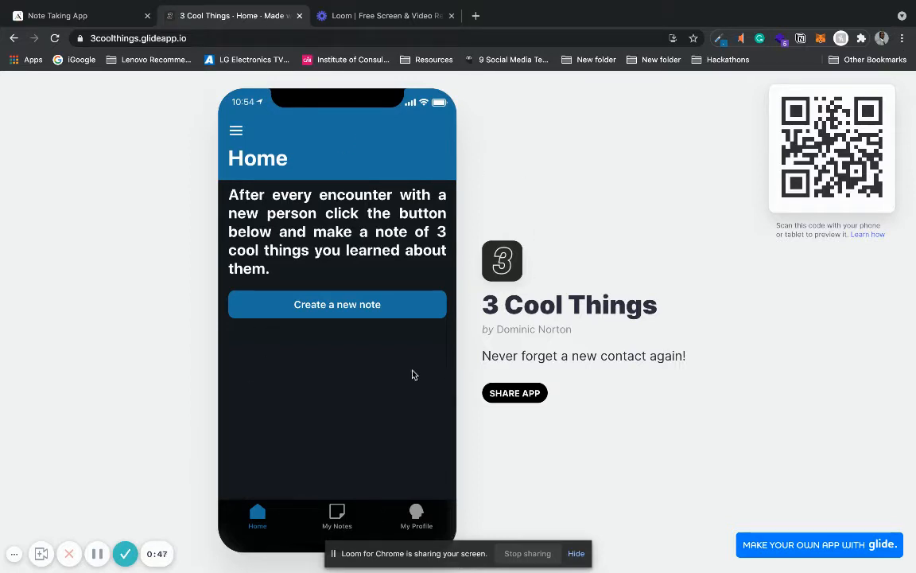
Step: Look through the 3 Cool Things app: the new note form, the notes list, a note's details and the profile page
click(367, 304)
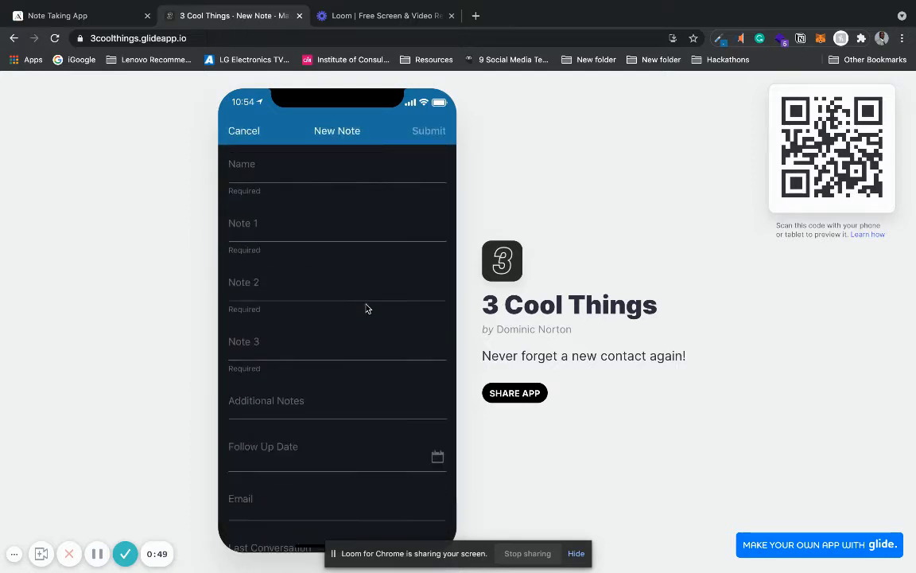
click(242, 131)
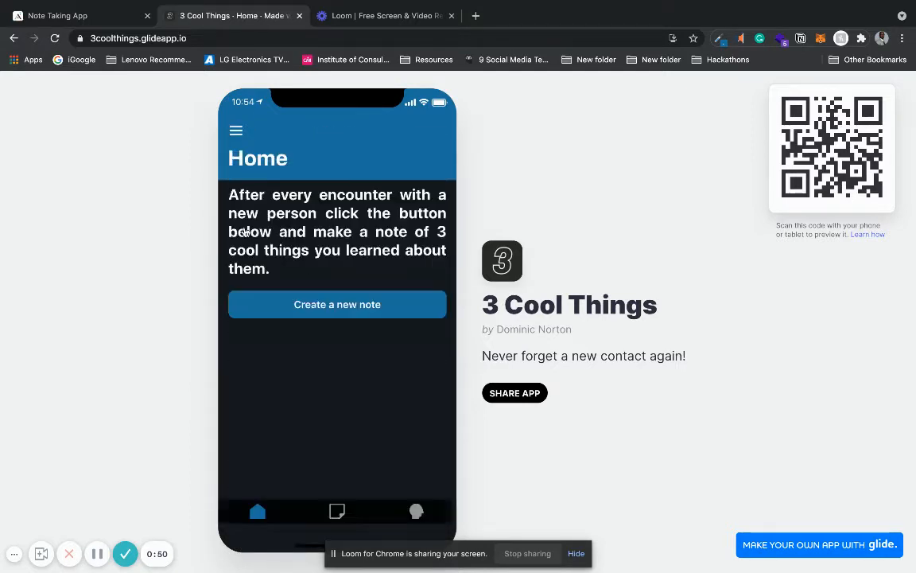
click(331, 509)
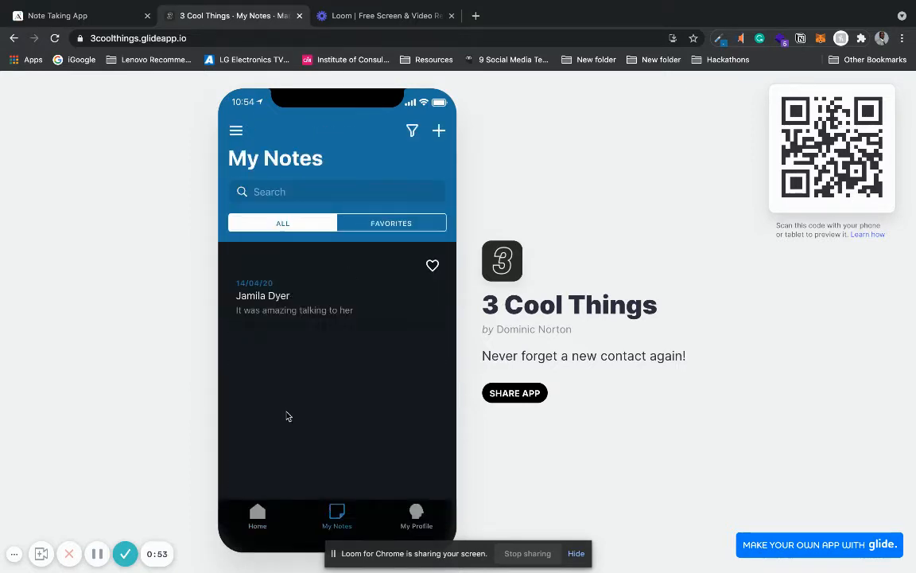
click(322, 307)
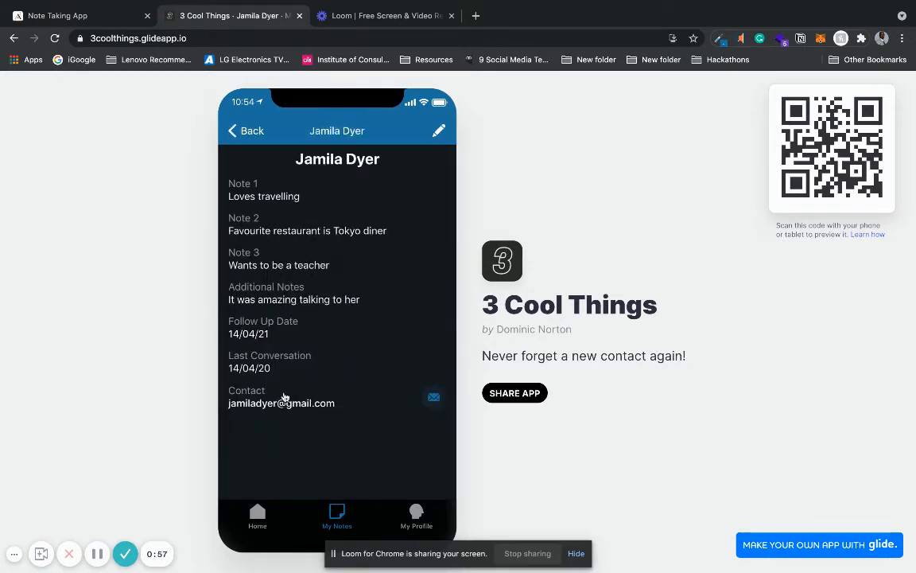
click(415, 519)
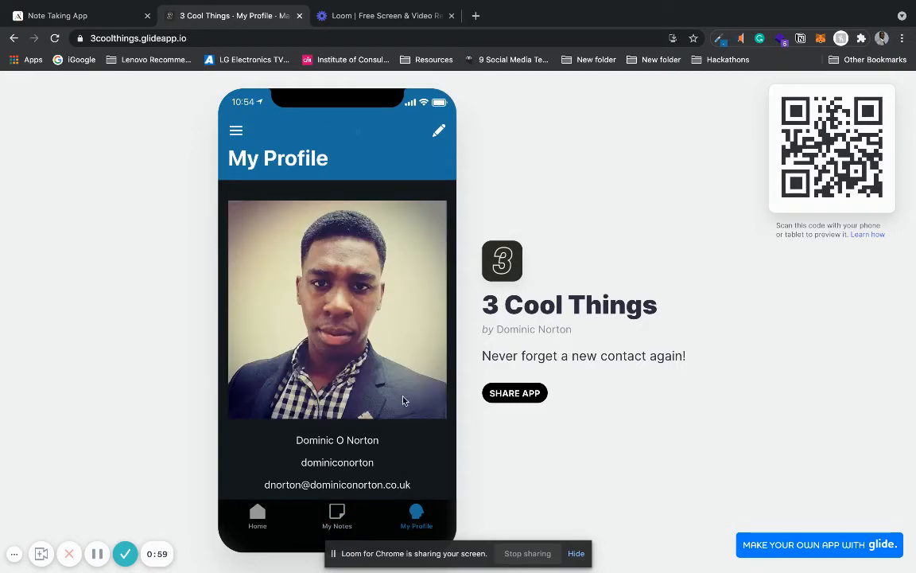
Step: Switch to the Note Taking App in Adalo and preview its notes list, first note's details, profile and home screens
click(101, 17)
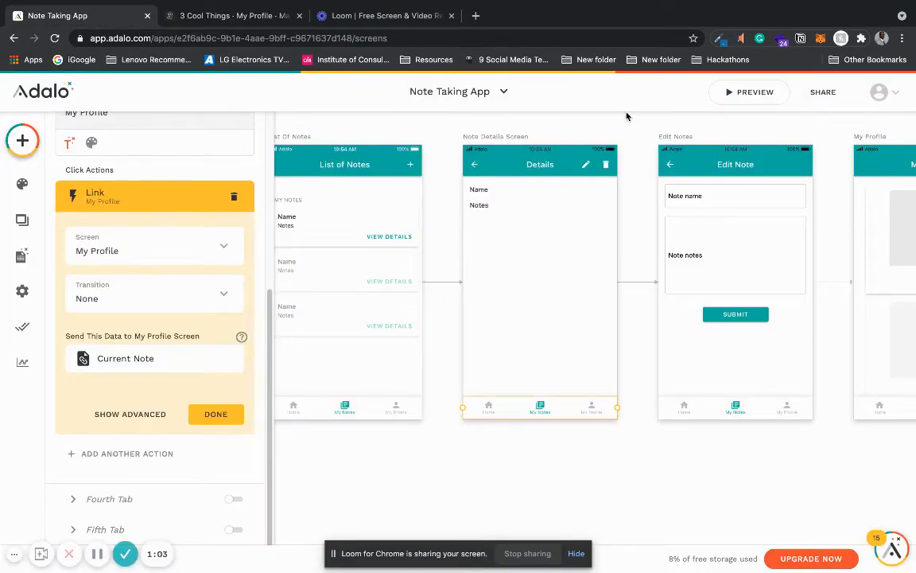
click(727, 93)
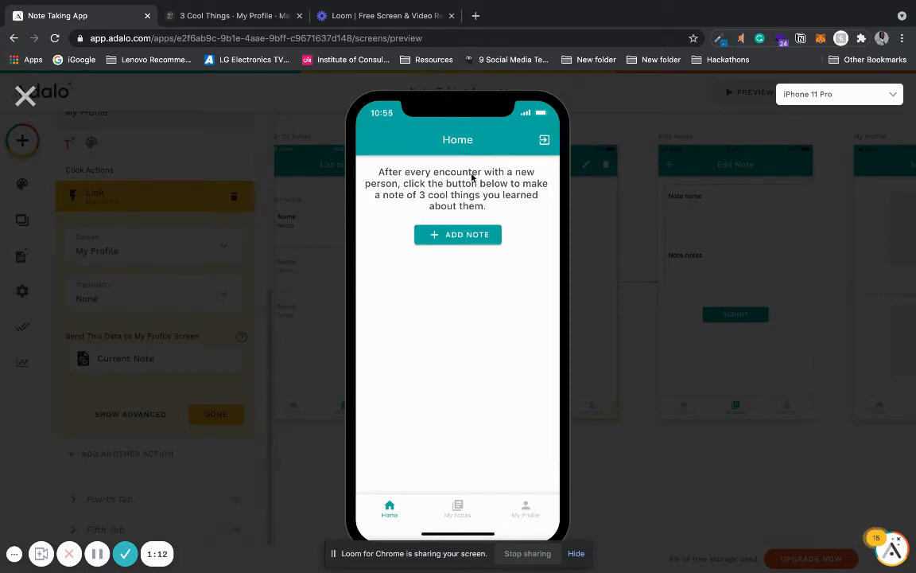
click(452, 504)
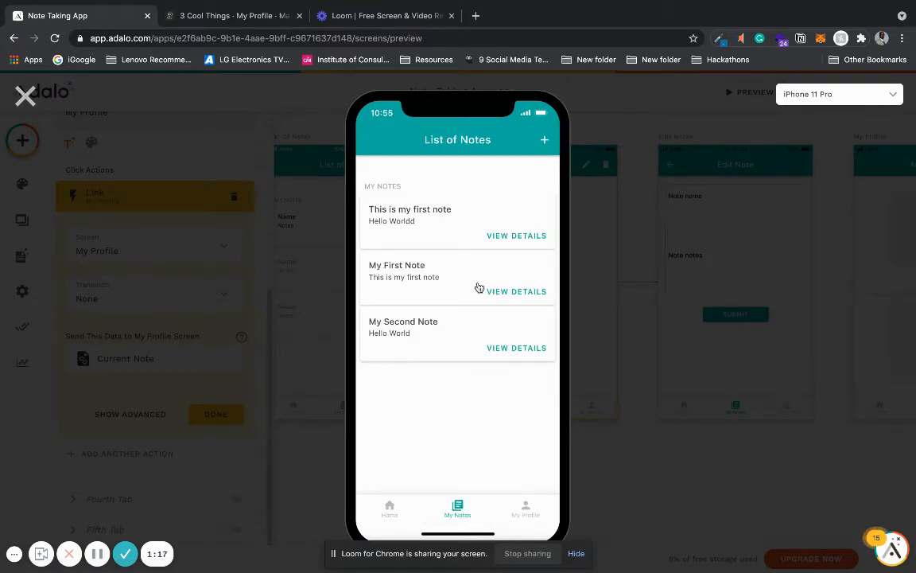
click(464, 218)
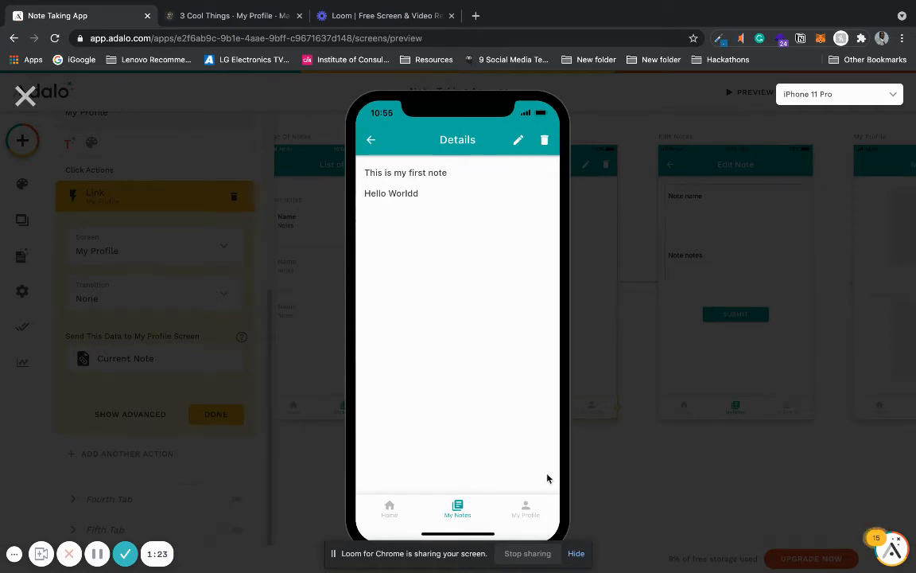
click(526, 507)
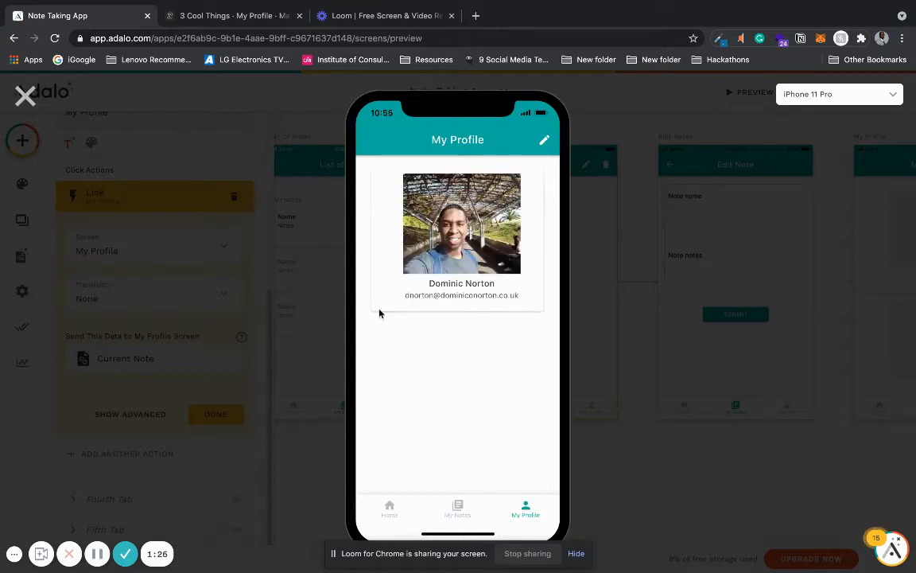
click(391, 508)
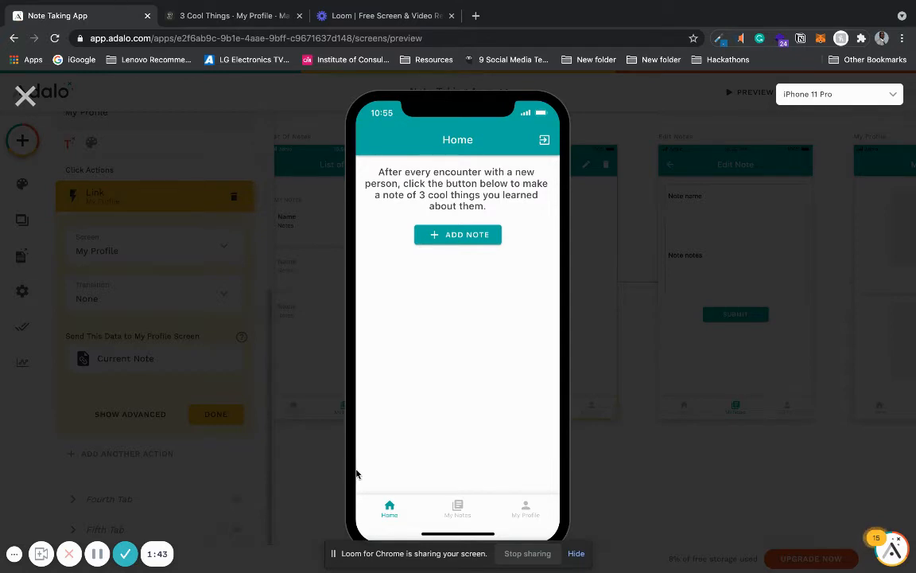
Step: Compare the 3 Cool Things profile page with the Note Taking App preview in Adalo
click(231, 16)
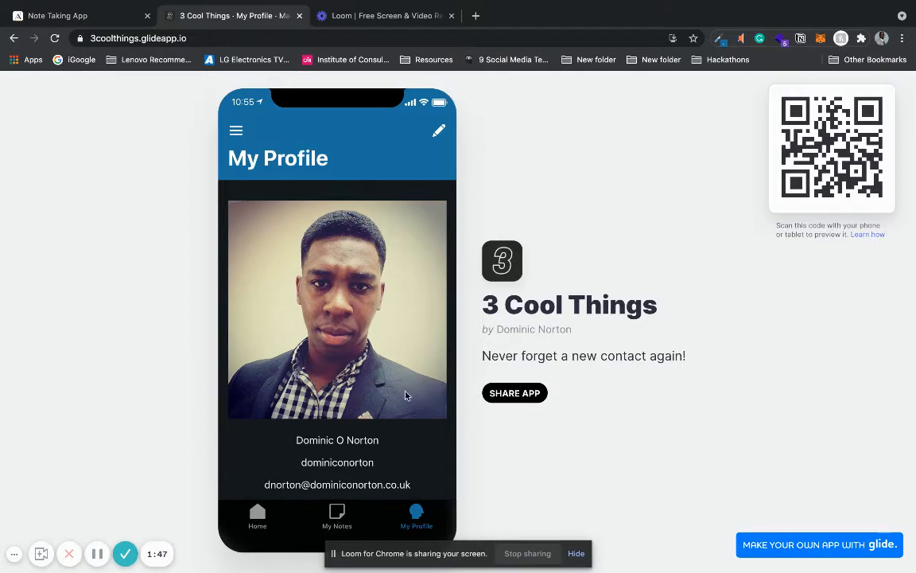
click(106, 21)
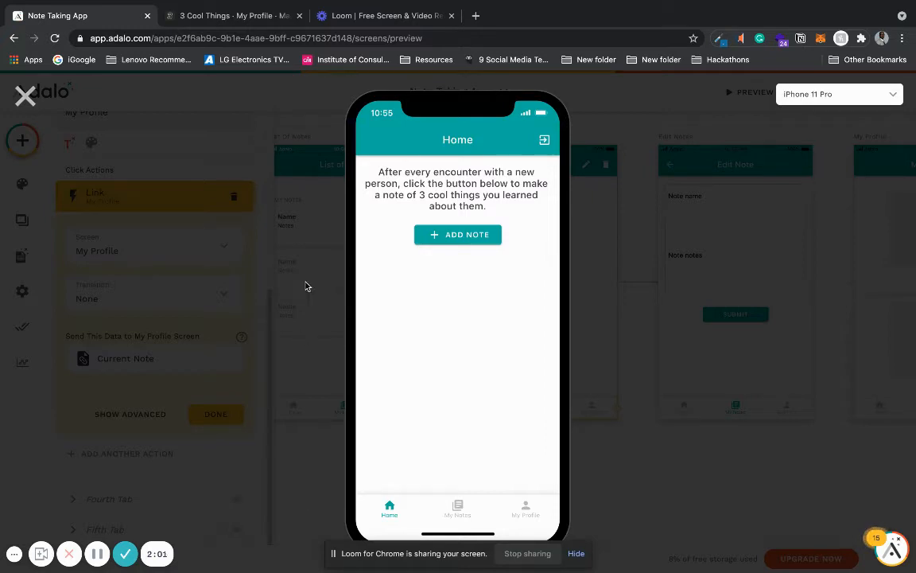
click(97, 555)
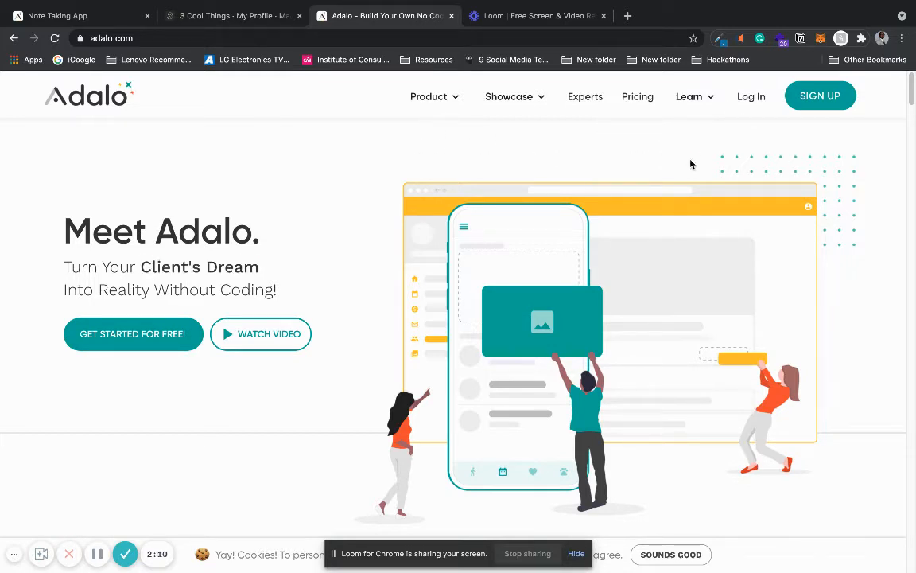
Step: Examine the Adalo home page's sections on the app showcase, design, build, launch, iteration and company name
drag(913, 100, 897, 203)
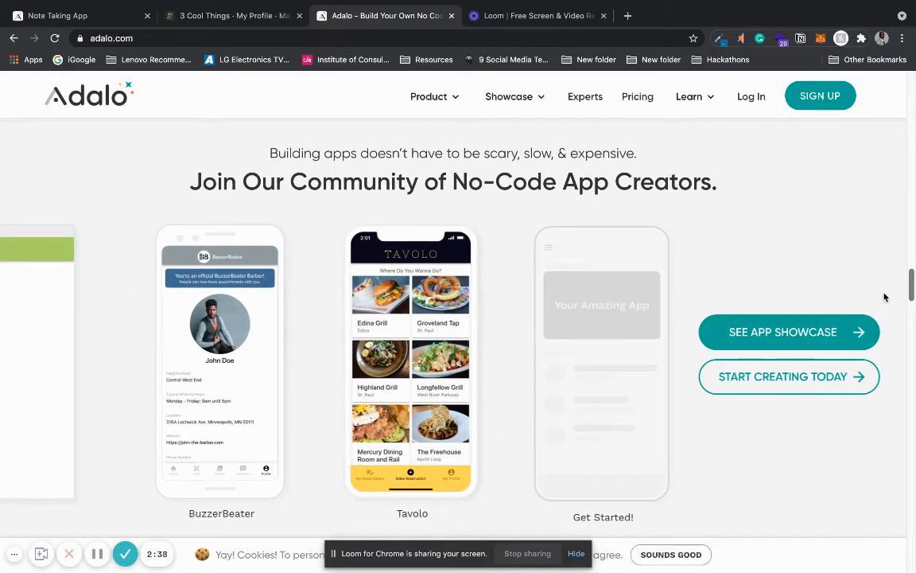
scroll(884, 302, down, 5)
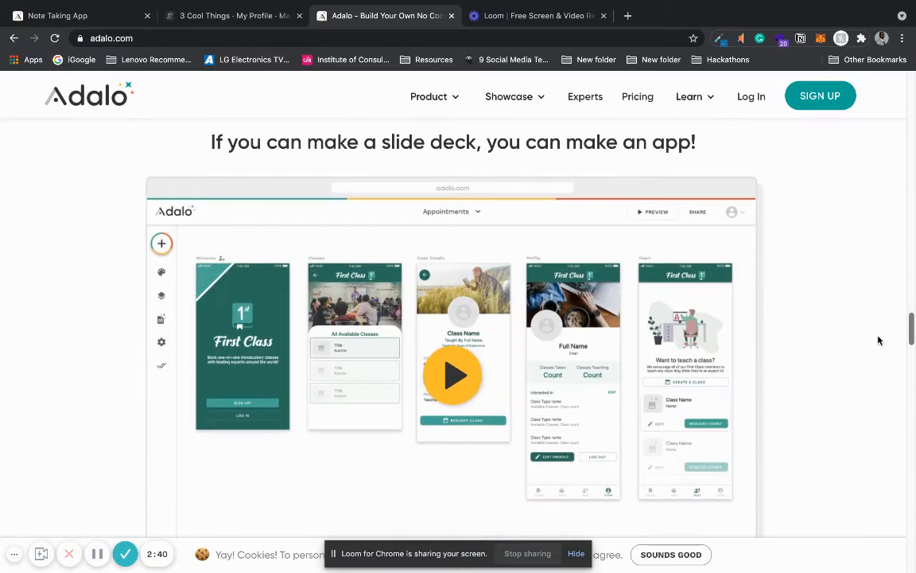
scroll(878, 340, down, 6)
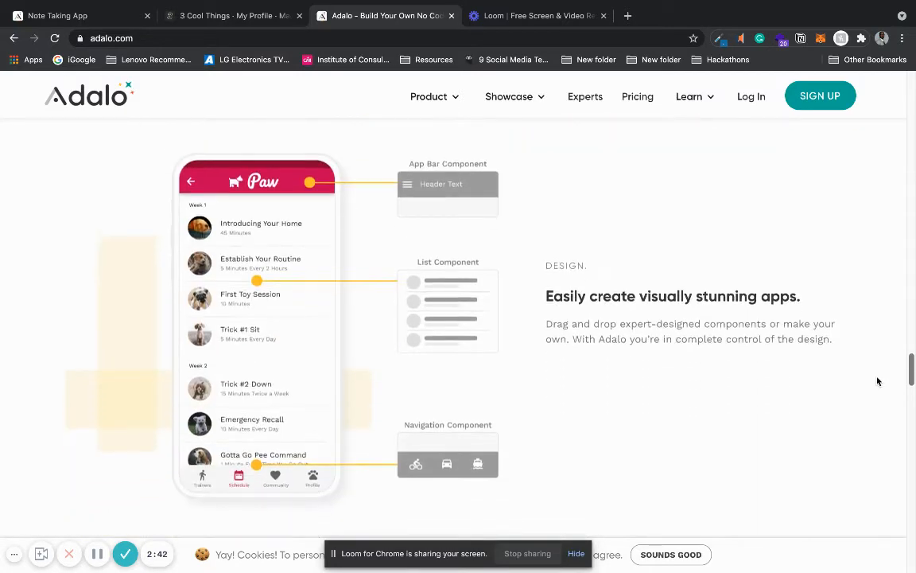
scroll(878, 382, down, 1)
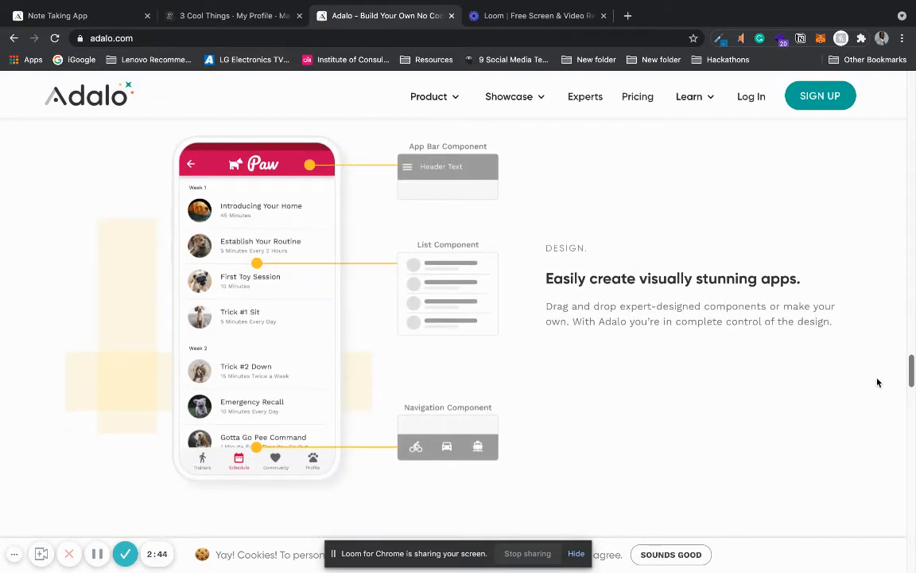
scroll(875, 398, down, 5)
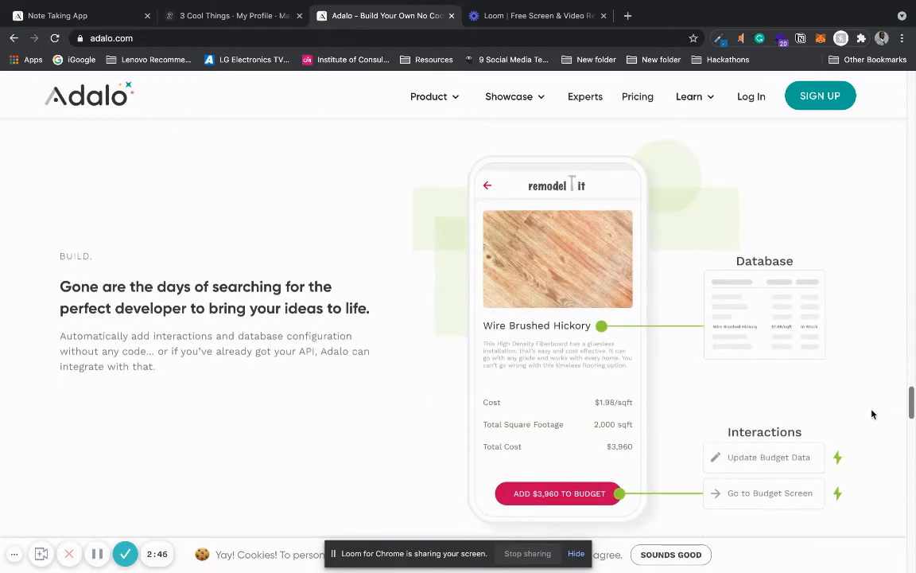
scroll(872, 415, down, 7)
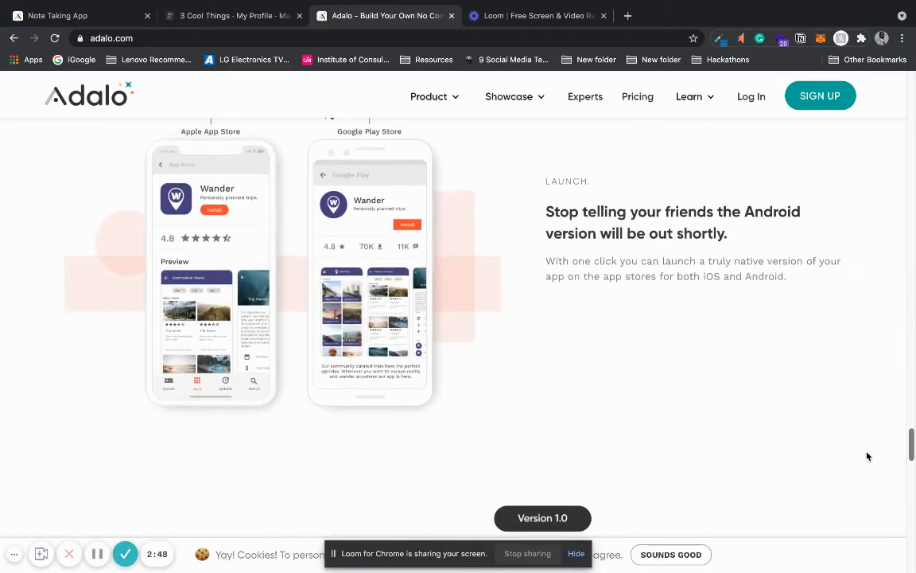
scroll(868, 457, down, 4)
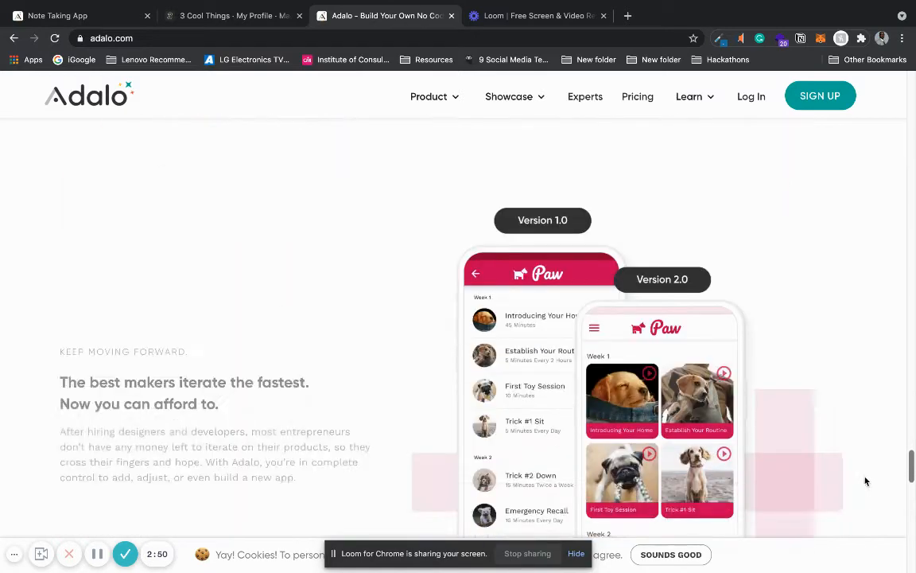
scroll(866, 477, up, 5)
scroll(865, 469, down, 2)
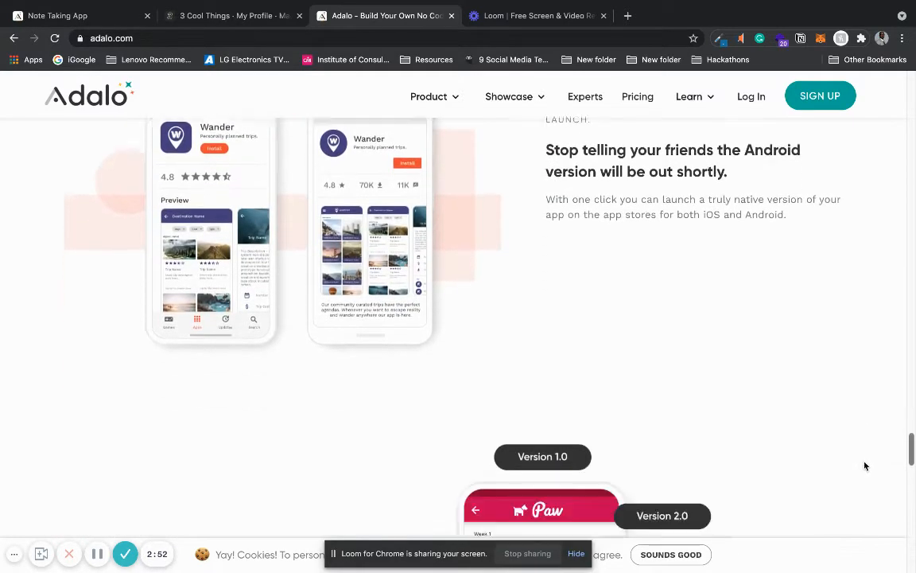
scroll(865, 466, down, 10)
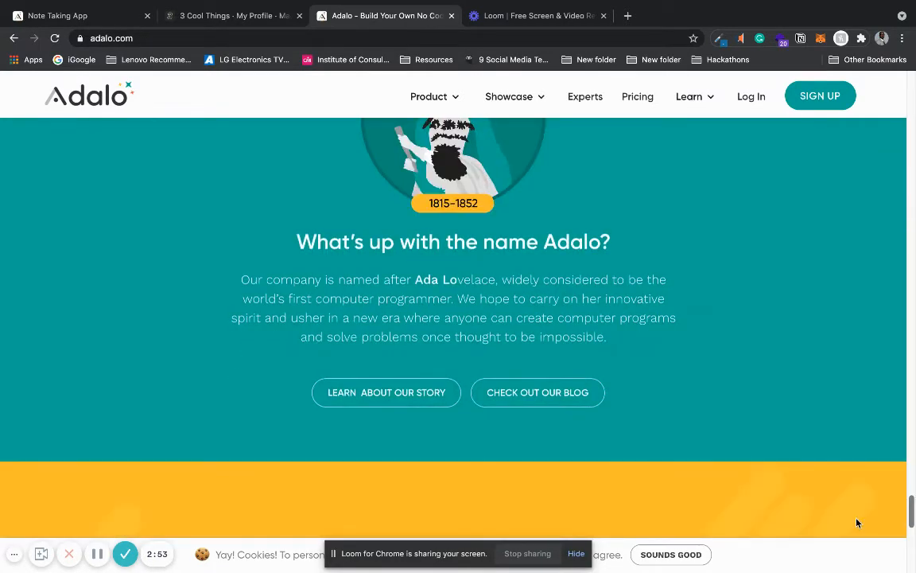
scroll(857, 522, down, 12)
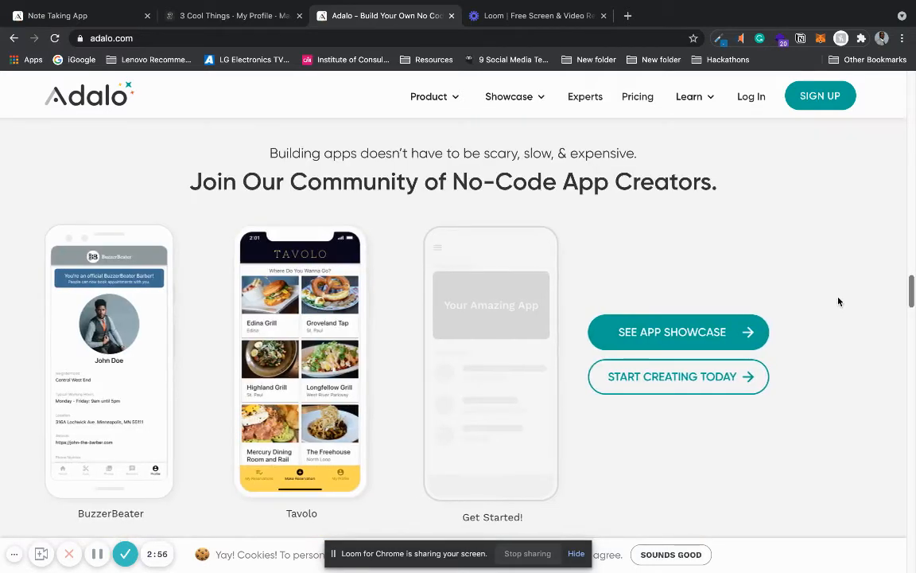
scroll(839, 300, up, 3)
scroll(839, 174, up, 15)
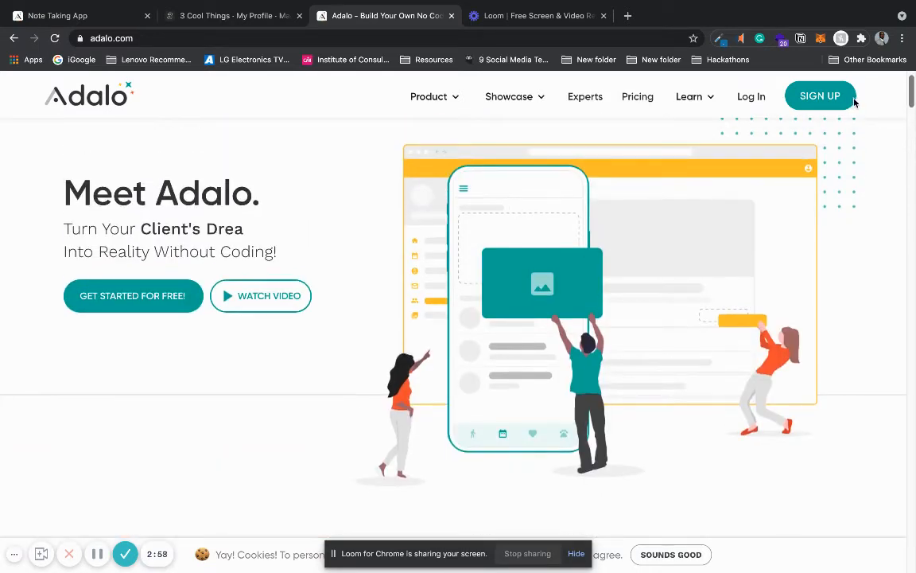
Step: Log in to Adalo from its home page and start creating a new app from the list of existing apps
click(742, 99)
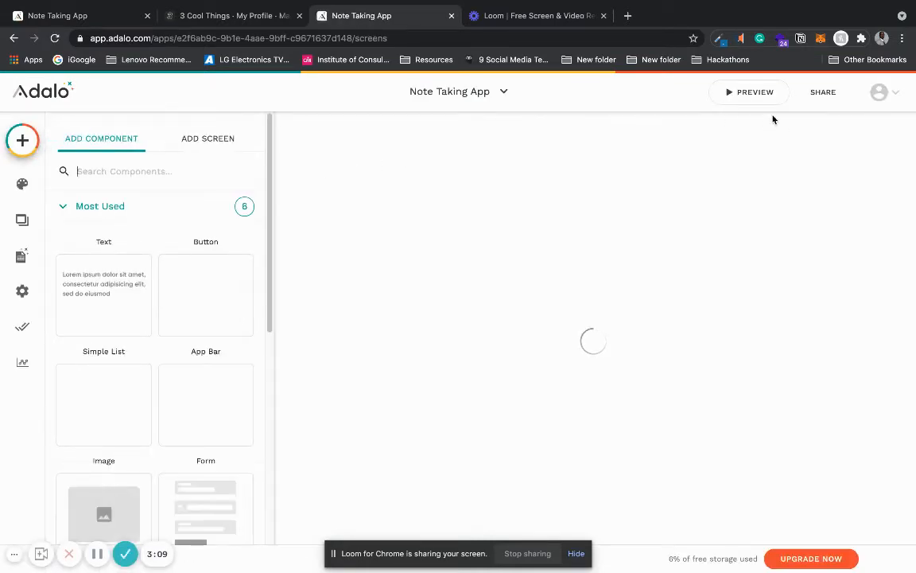
click(482, 93)
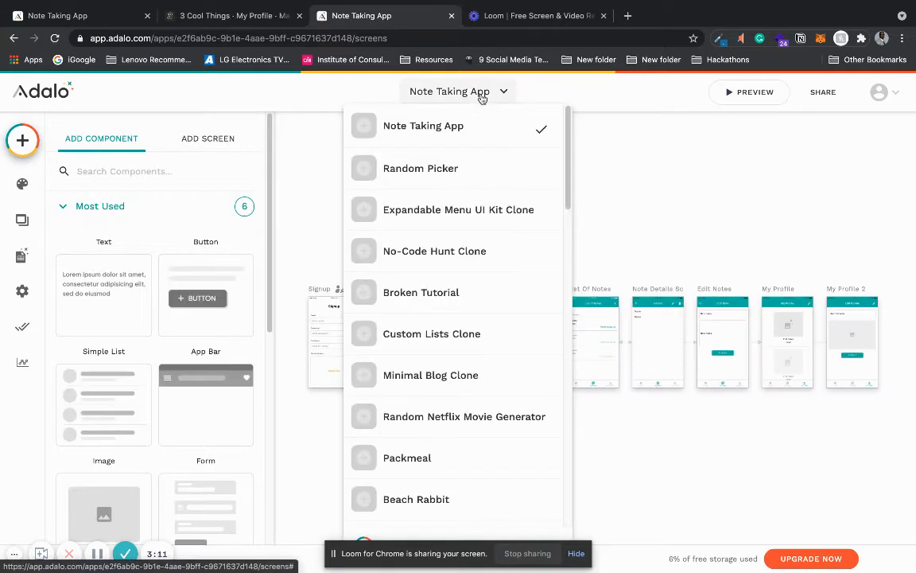
drag(570, 160, 567, 337)
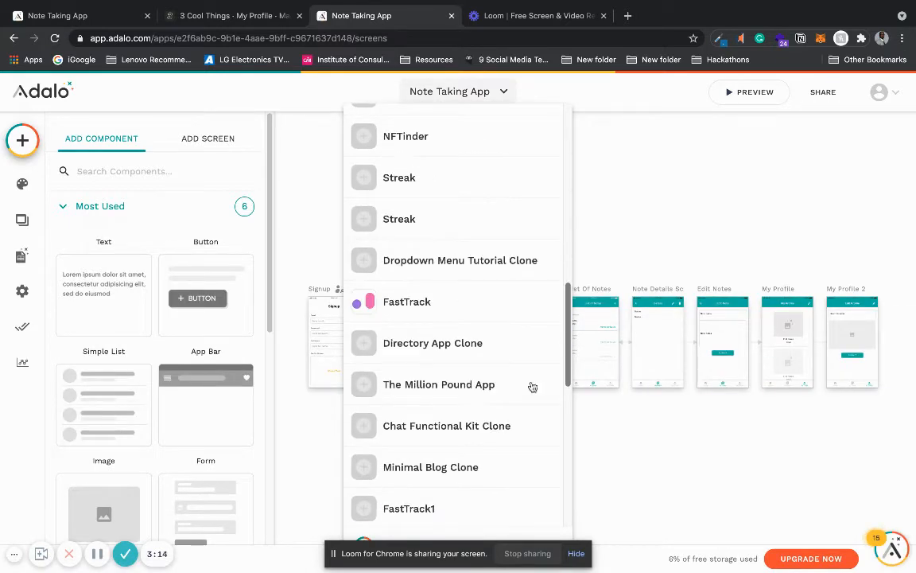
click(405, 540)
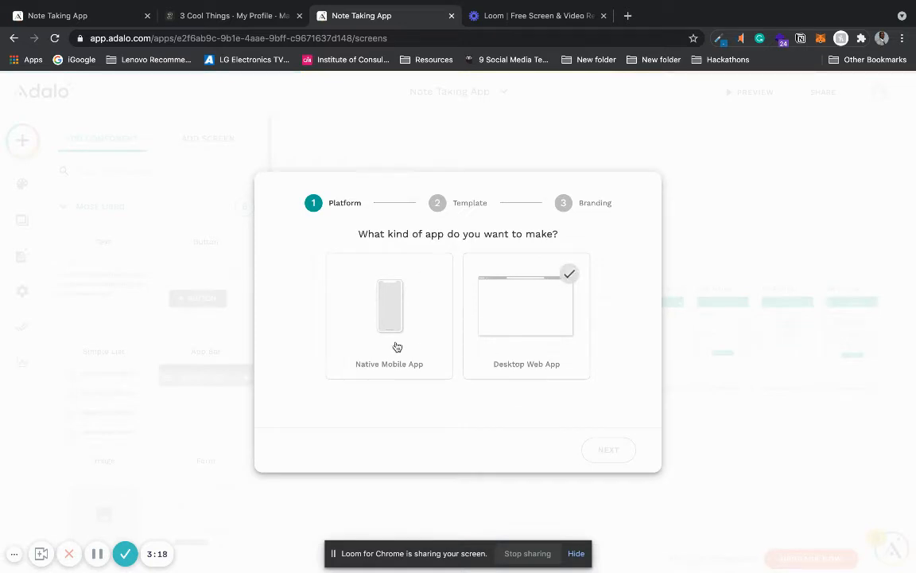
Step: Choose Native Mobile App as the platform and Blank as the template for the new app
click(404, 302)
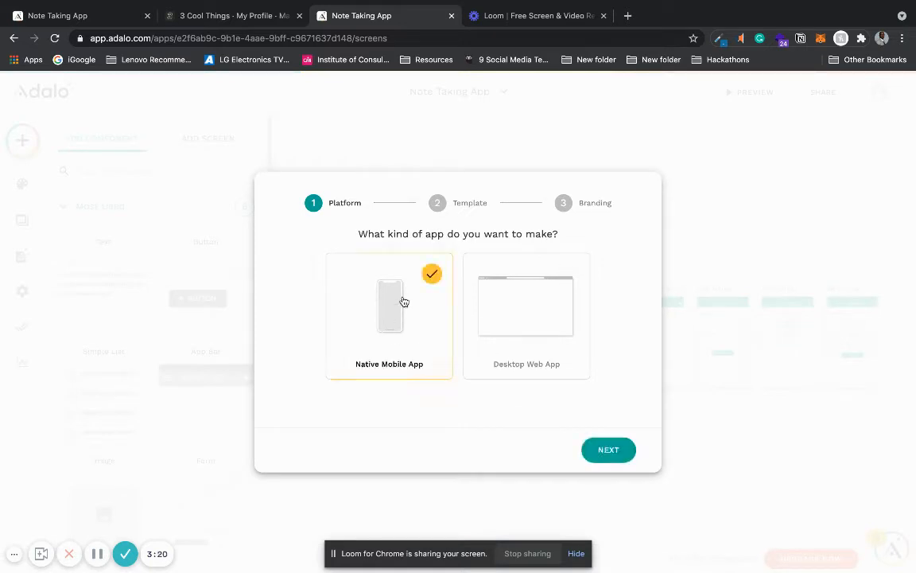
click(612, 457)
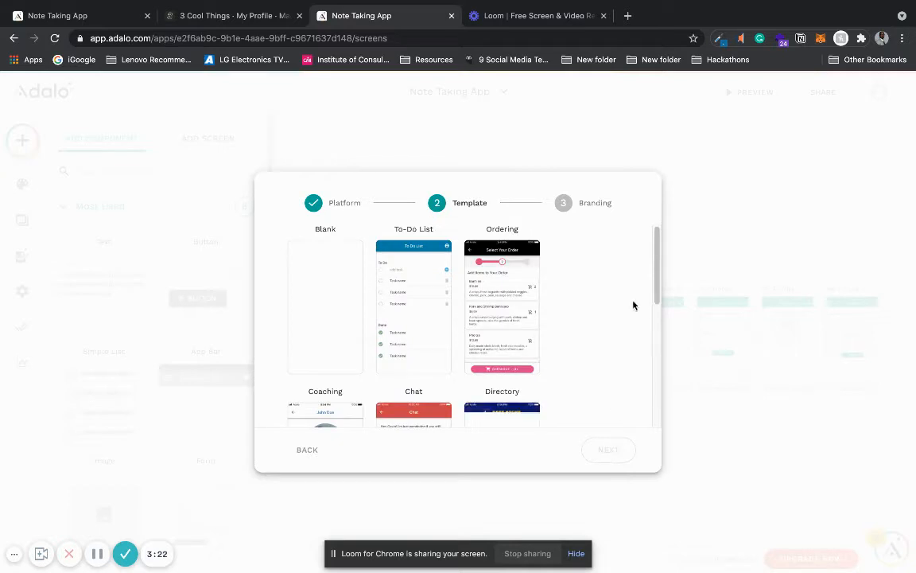
drag(655, 272, 651, 241)
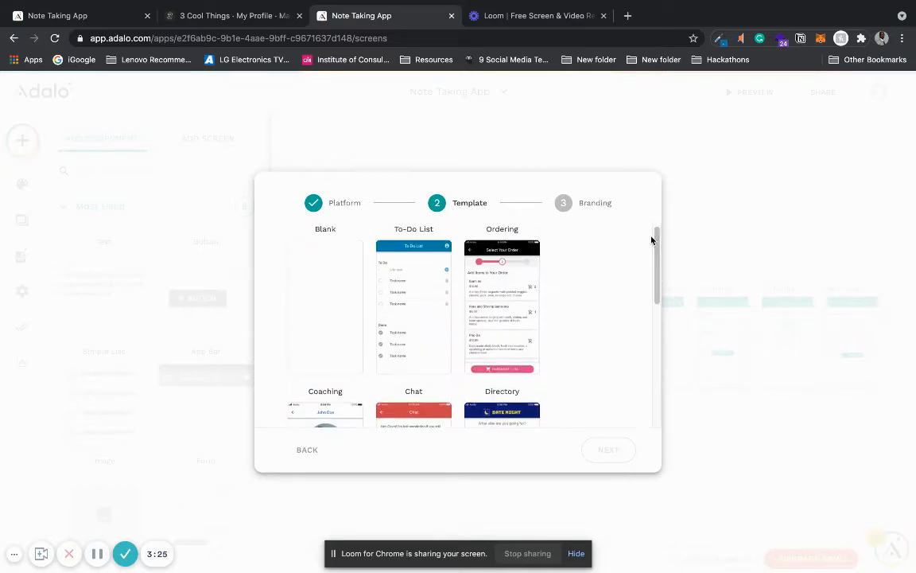
click(308, 275)
click(609, 450)
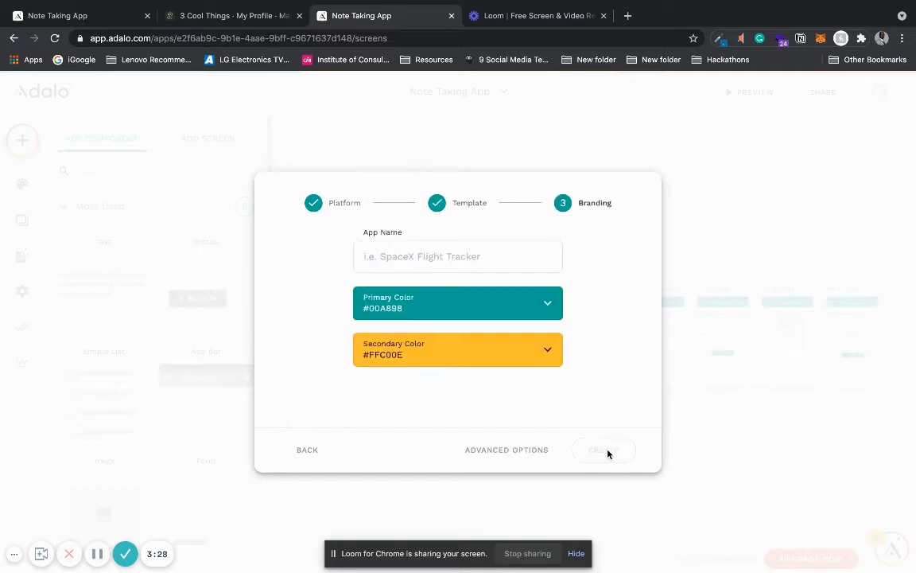
Step: Name the new app Note Taking App Tutorial and create it with the default primary and secondary colors
click(453, 259)
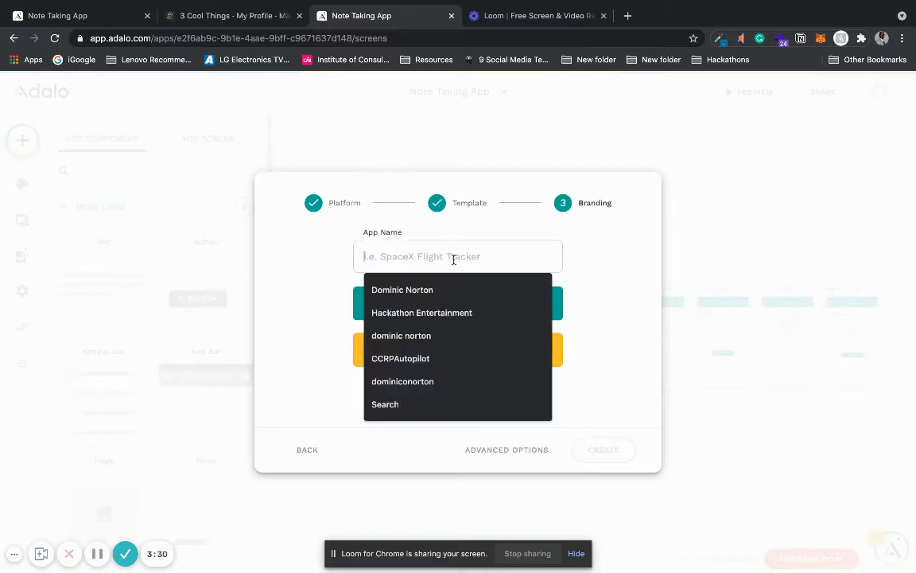
text(Note )
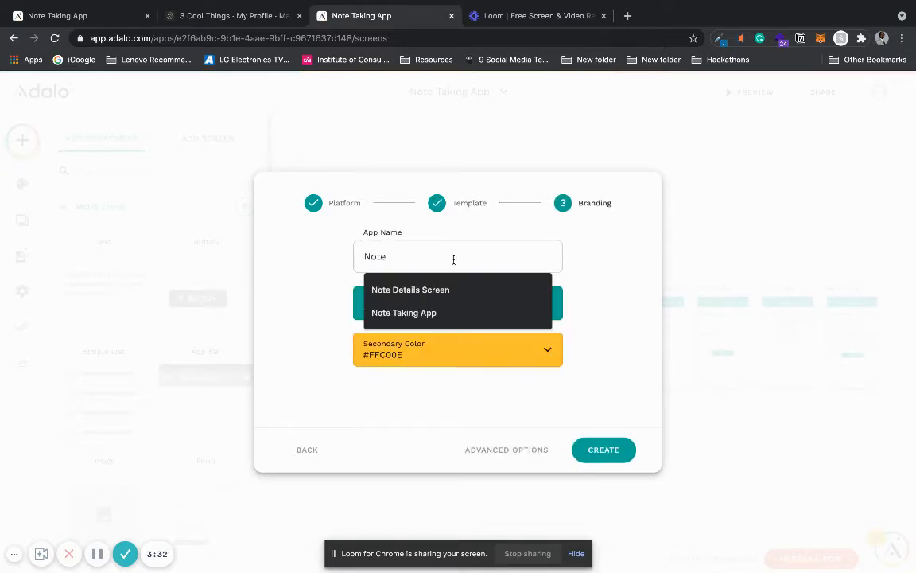
text(Taking App Tutorial)
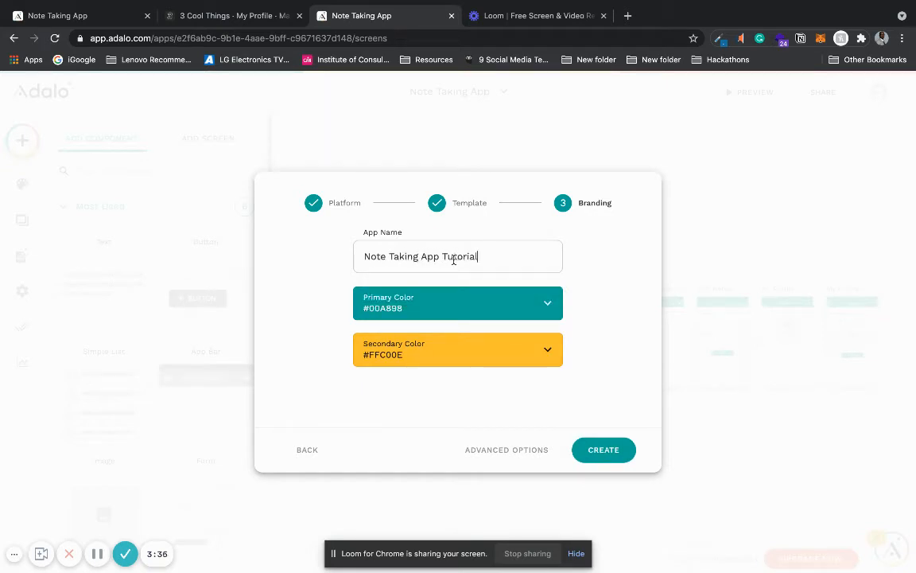
click(593, 450)
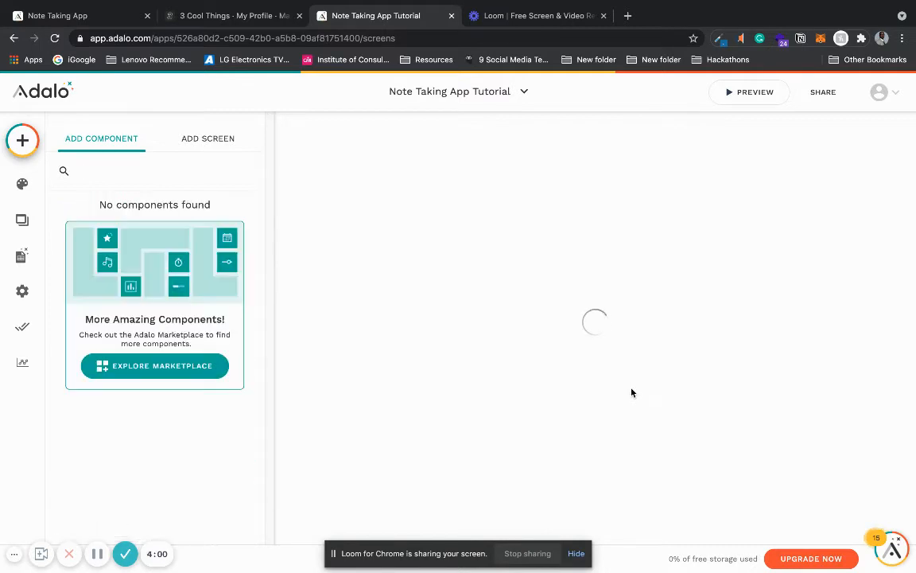
Step: Look through the new app's branding colors, screens list and database collections
click(22, 184)
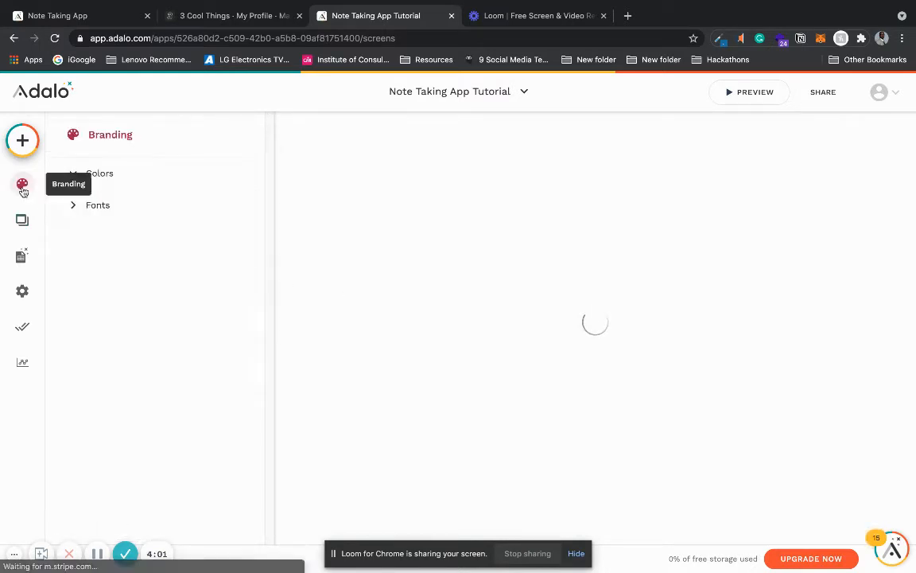
click(22, 217)
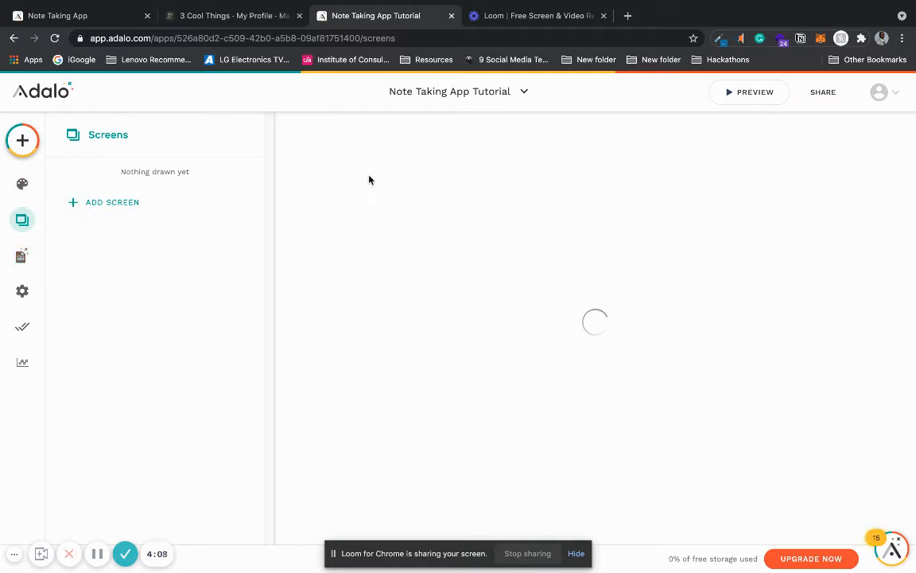
click(26, 191)
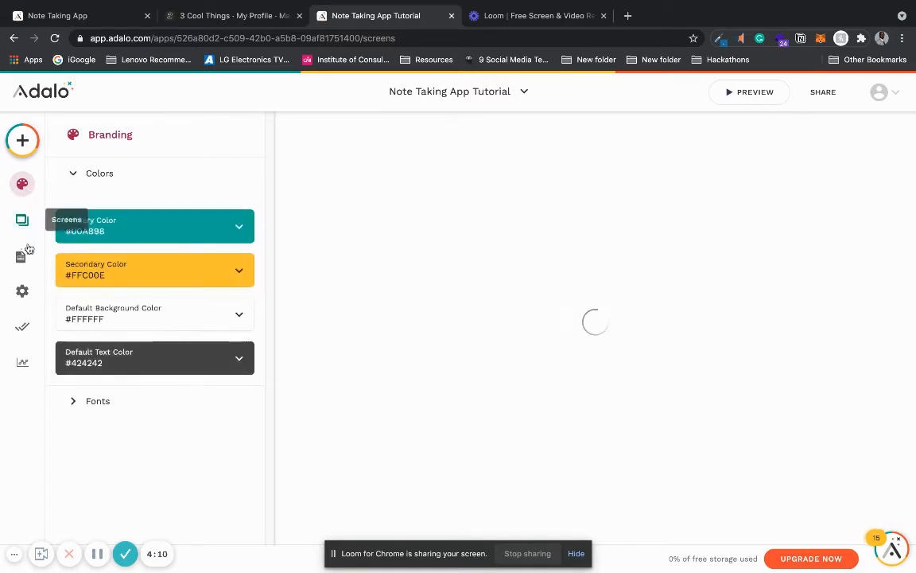
click(29, 269)
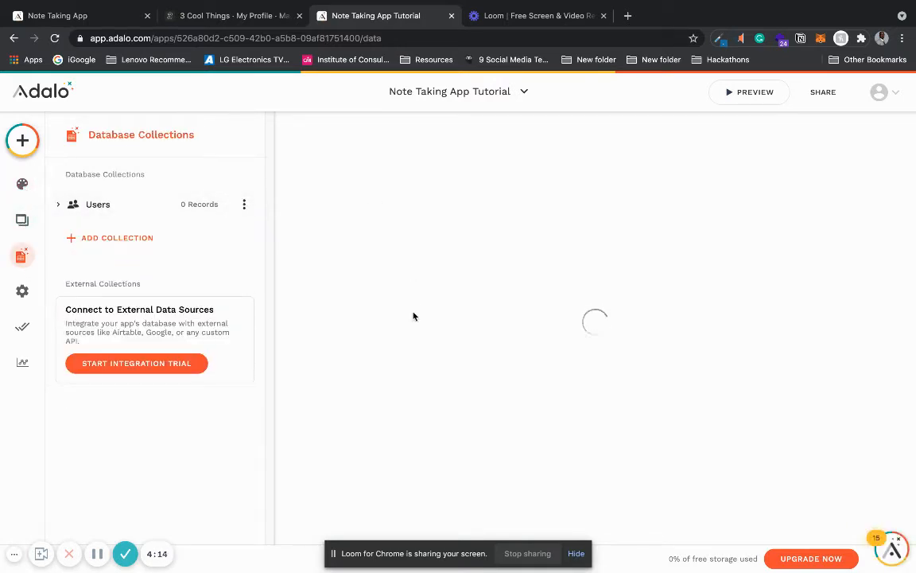
click(97, 553)
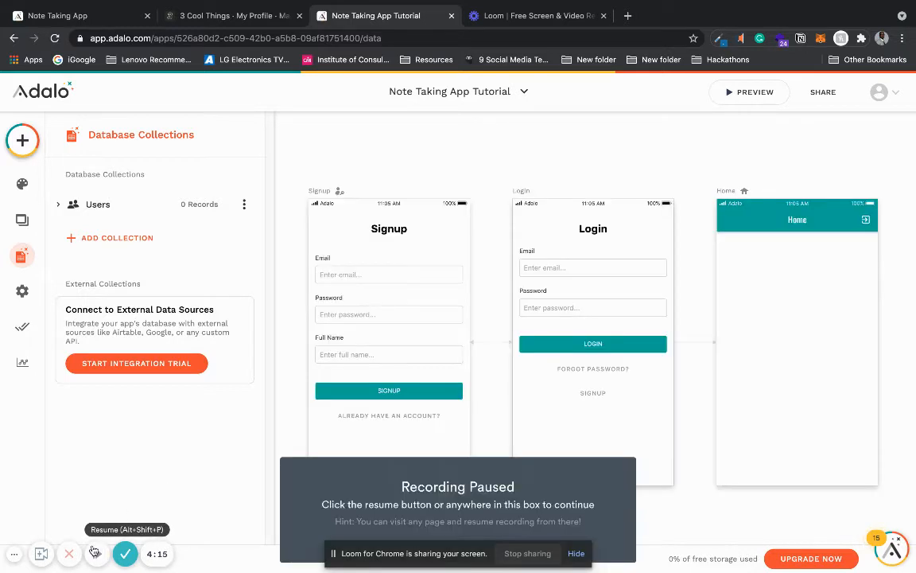
click(97, 554)
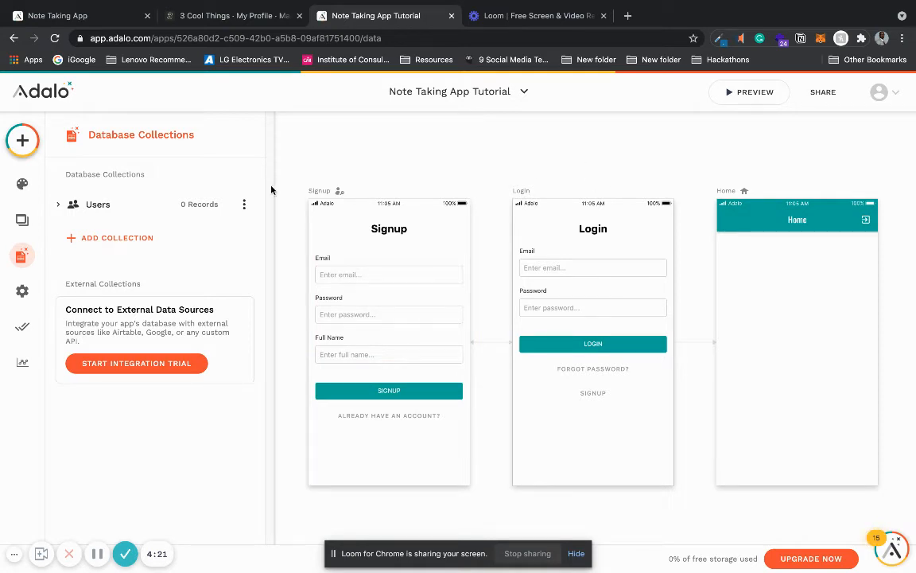
Step: Examine the Signup screen's components and its available screen navigation types
scroll(439, 192, down, 5)
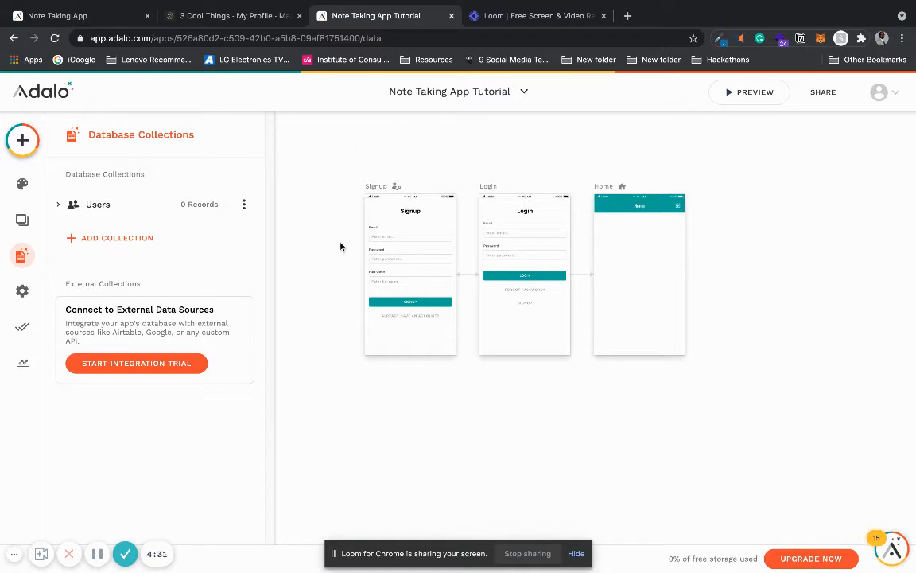
click(384, 187)
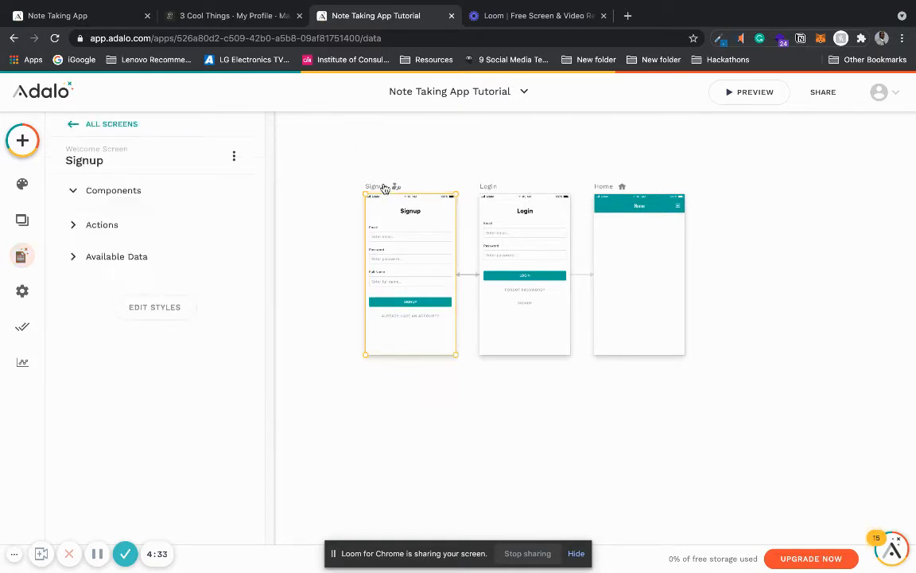
click(74, 191)
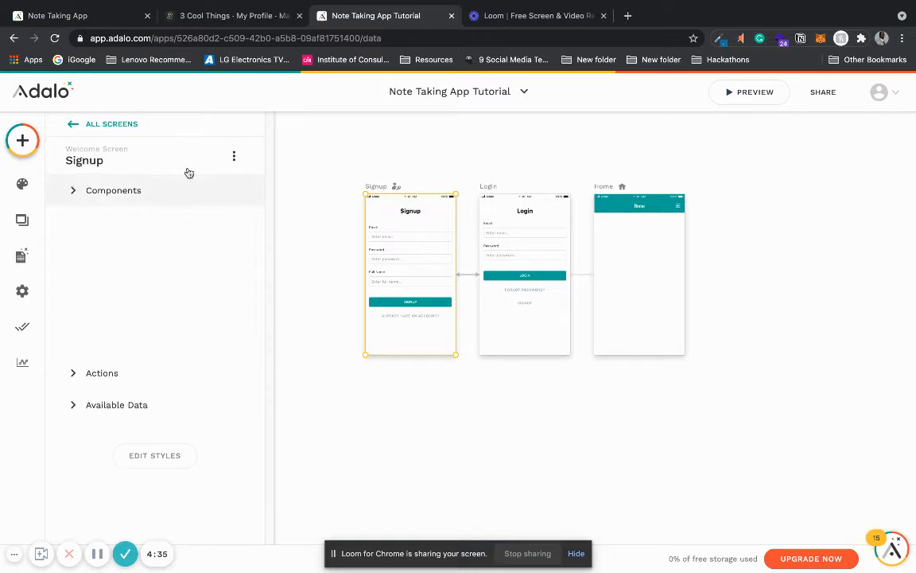
click(235, 158)
click(377, 192)
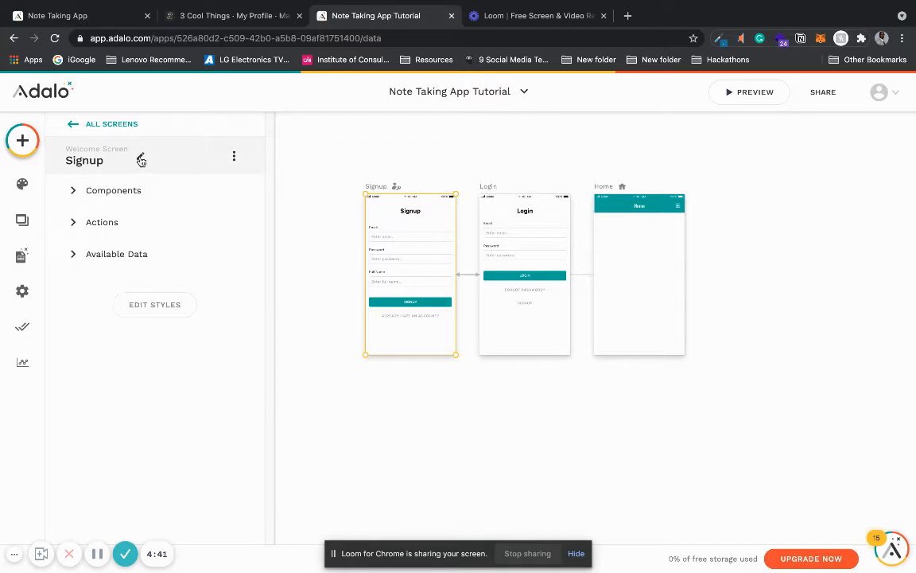
click(141, 159)
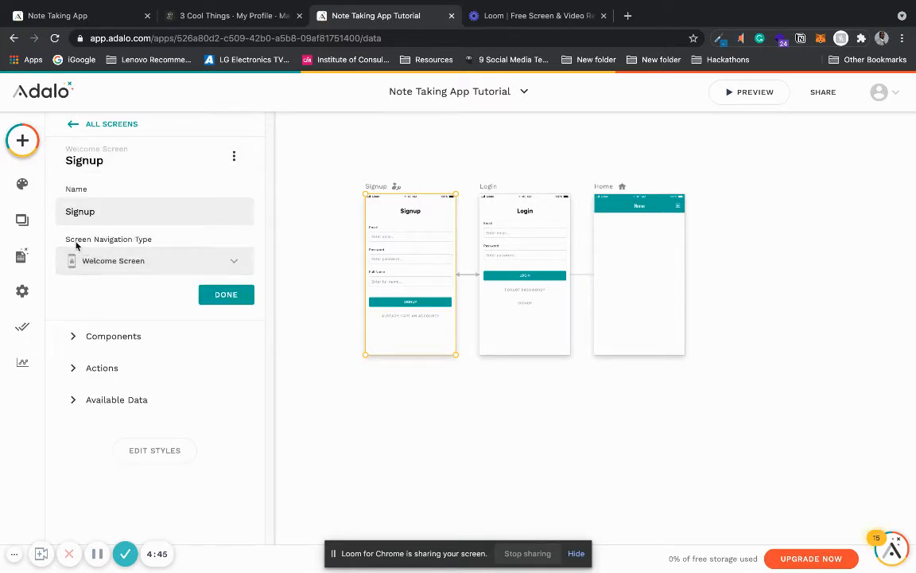
click(139, 267)
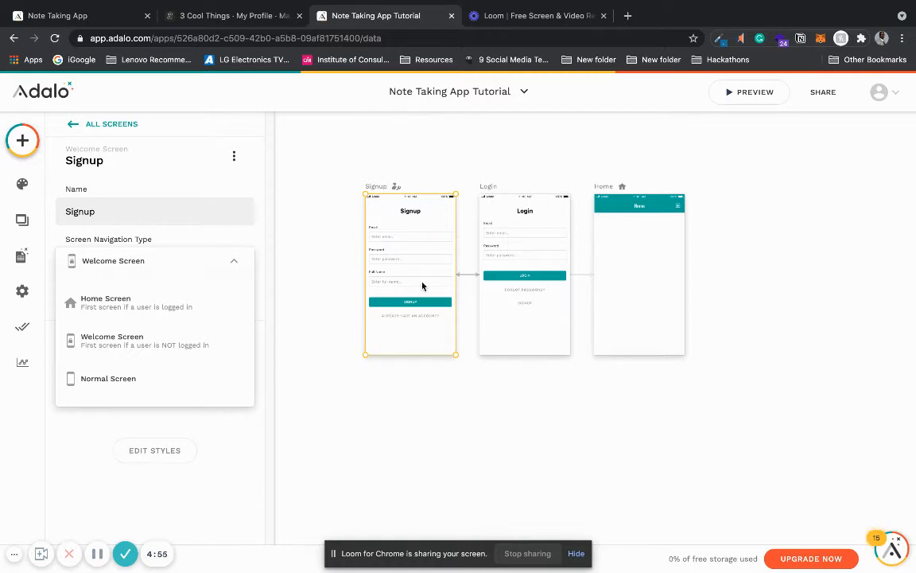
click(607, 189)
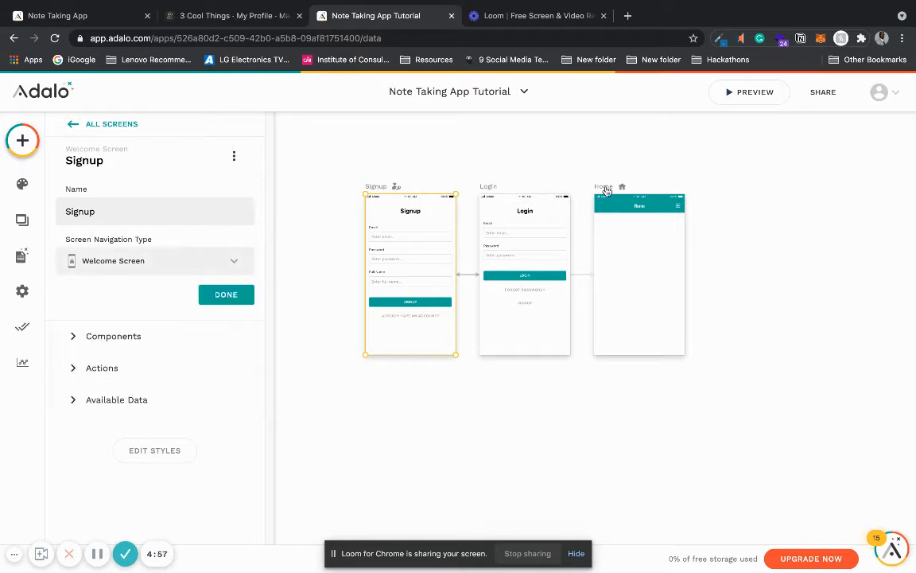
Step: Check the Home screen's name and screen navigation type options, leaving the screen deselected
click(606, 190)
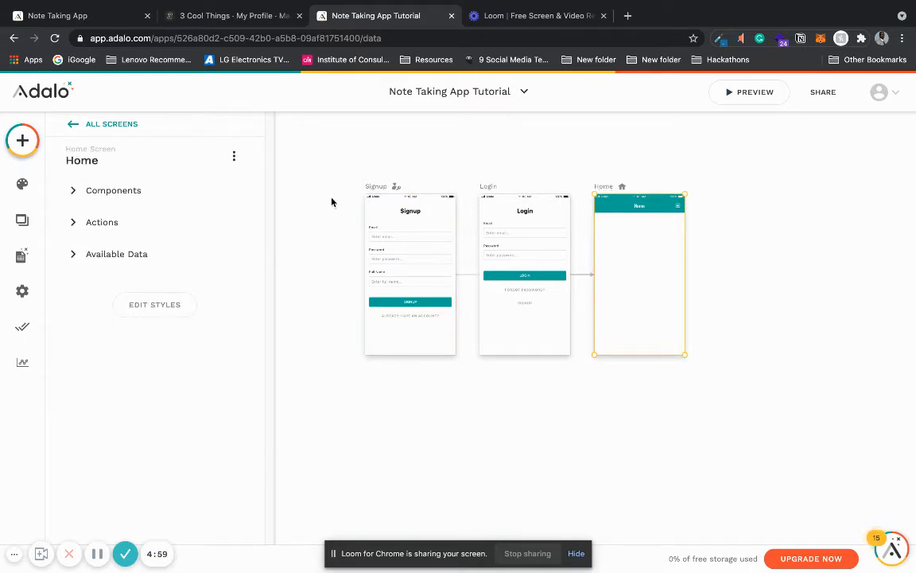
click(128, 160)
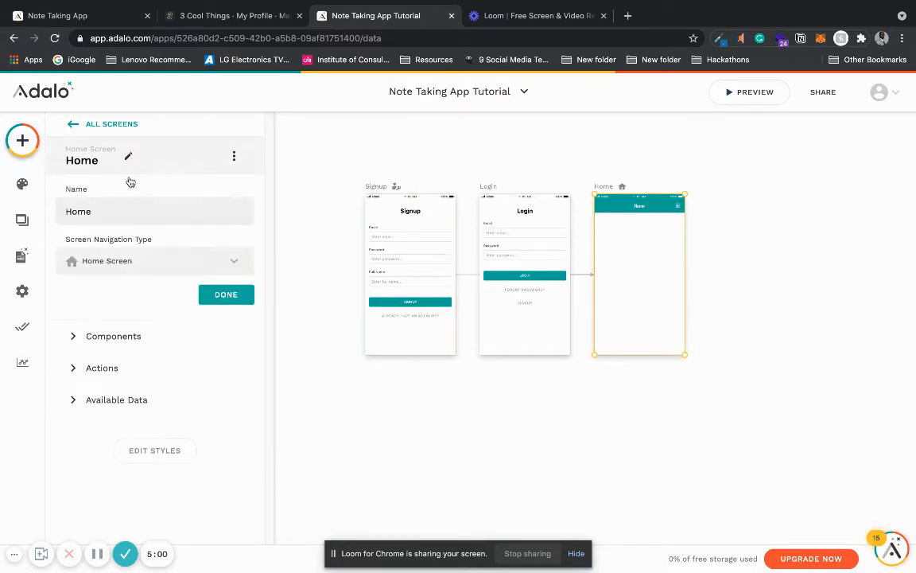
click(129, 267)
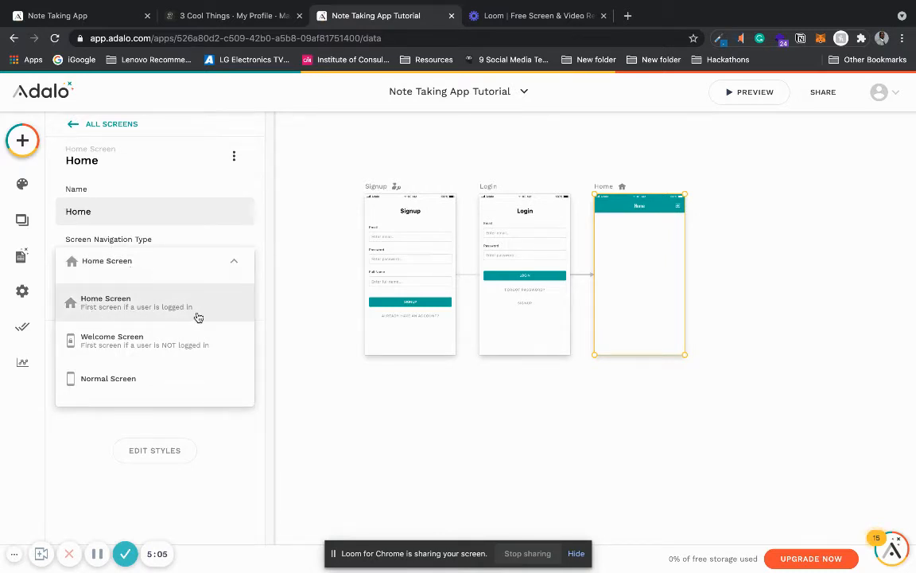
click(513, 153)
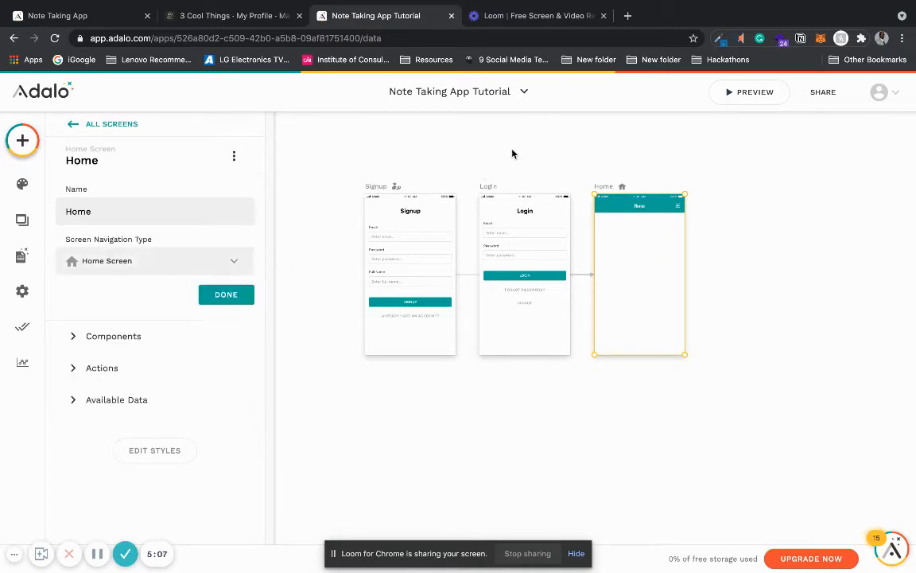
click(512, 154)
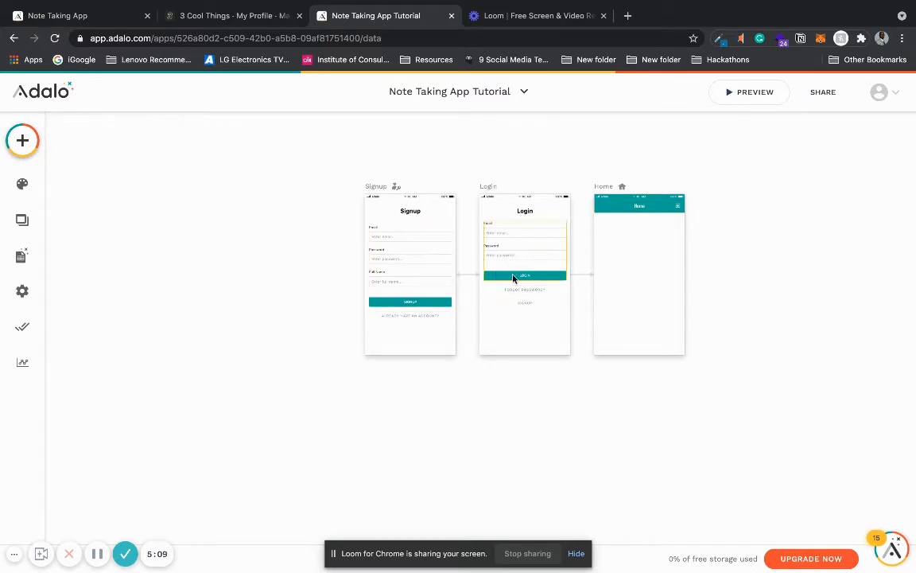
Step: Inspect the Signup form's data collection, fields and the click actions of its submit button
ctrl+scroll(778, 176, up, 2)
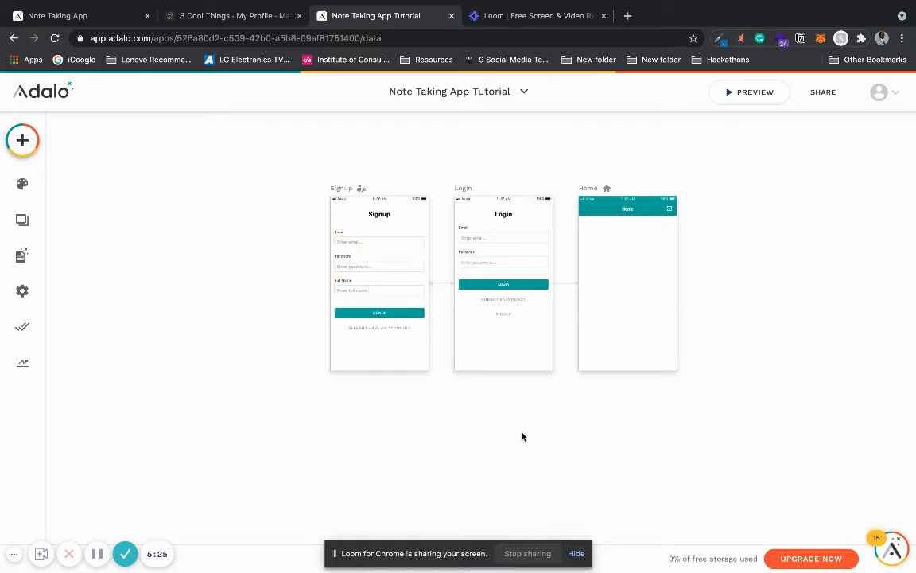
drag(522, 434, 391, 423)
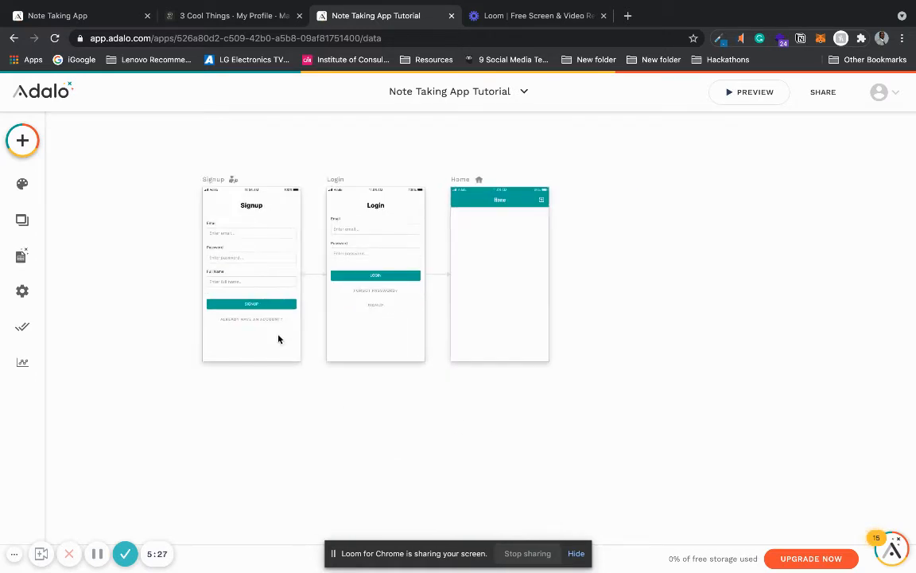
click(228, 274)
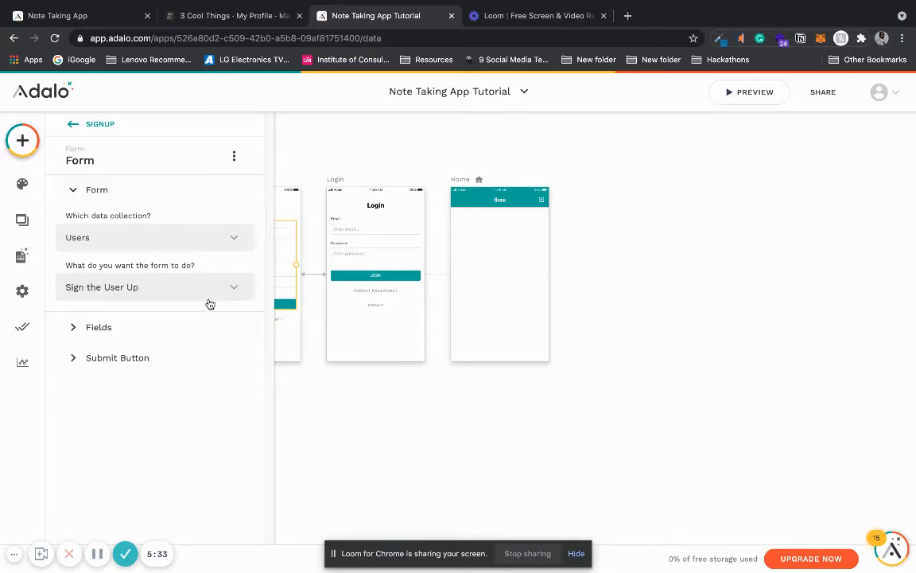
click(168, 330)
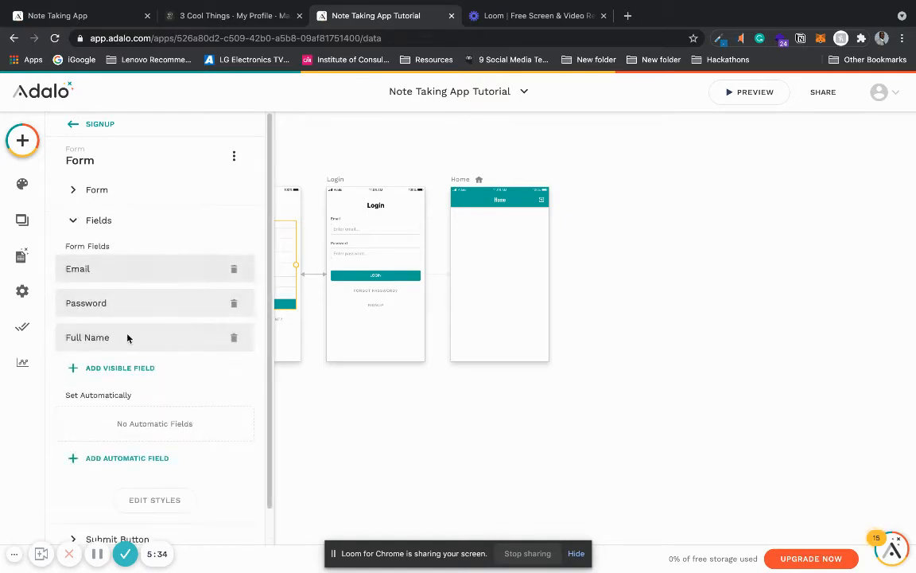
click(145, 219)
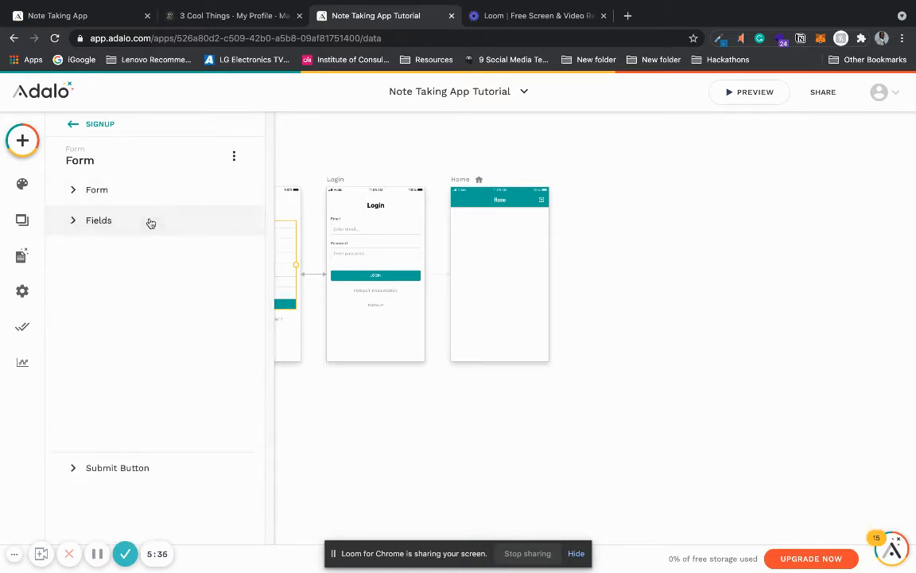
click(149, 252)
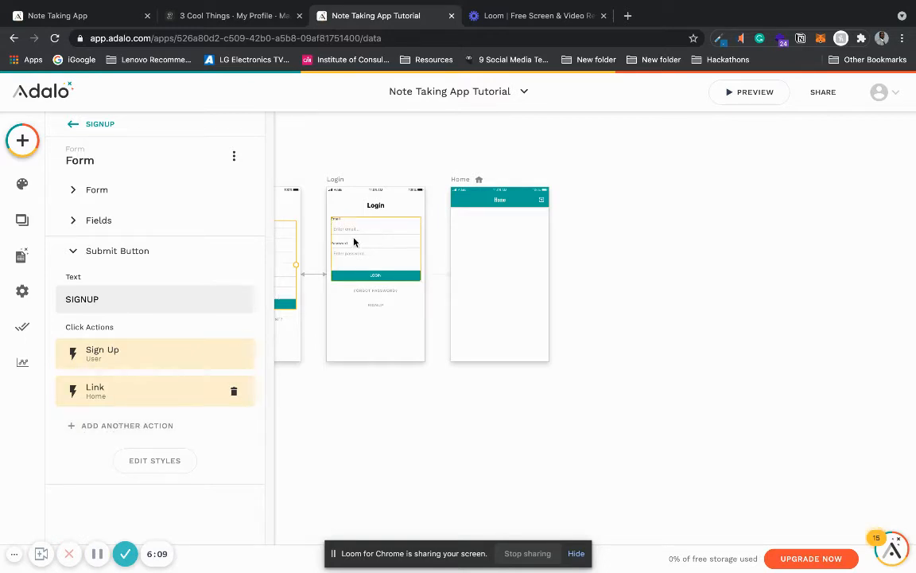
click(182, 257)
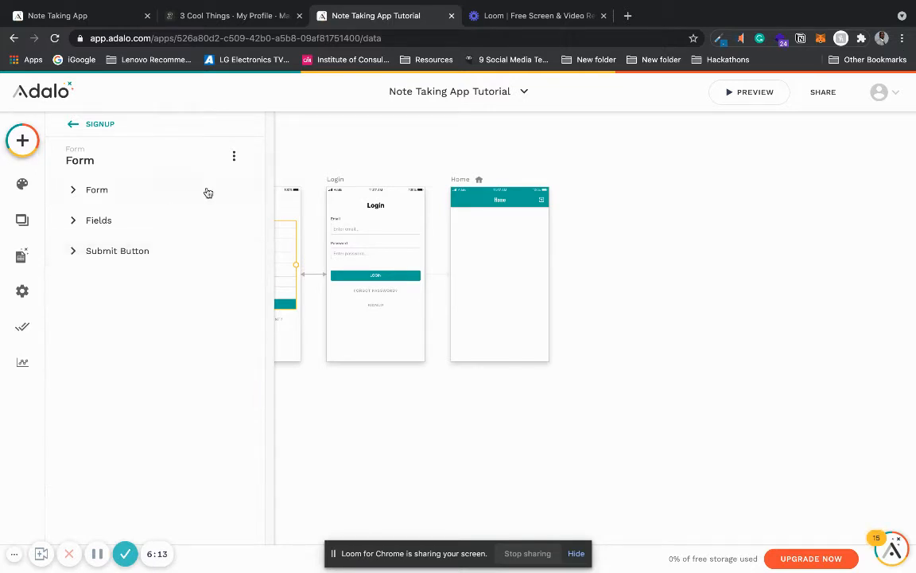
Step: Browse the component library, from the most used components and Navigation group to the marketplace and installed sections
click(23, 148)
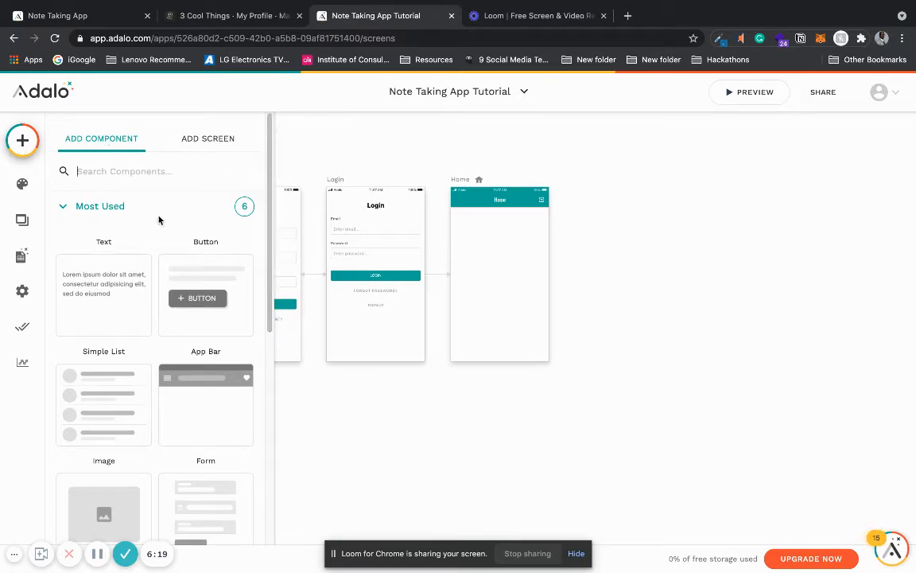
scroll(265, 219, down, 2)
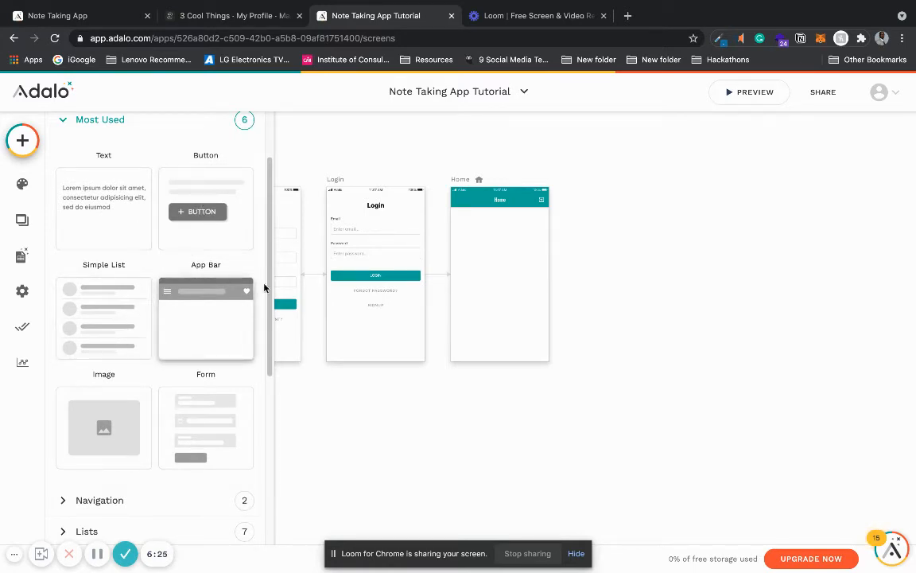
scroll(239, 255, down, 4)
click(157, 348)
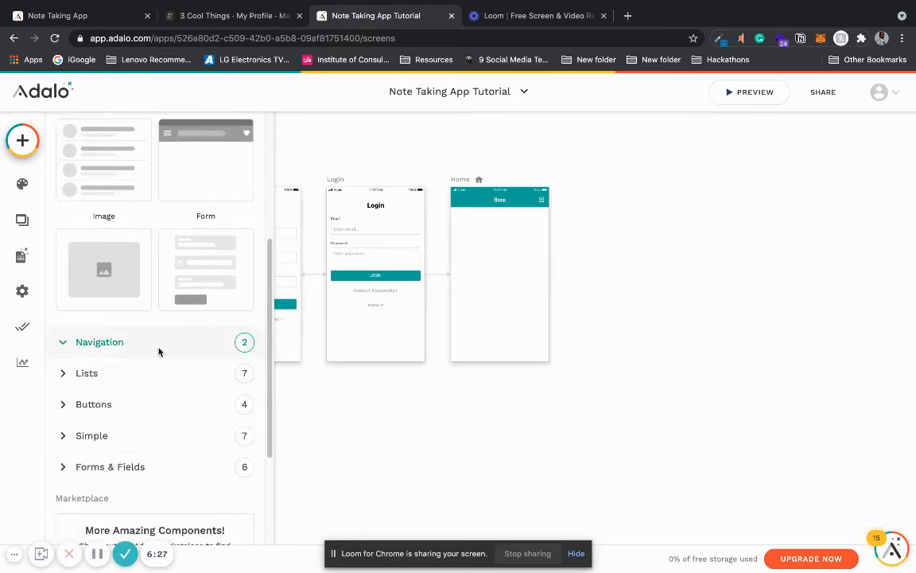
drag(273, 311, 272, 420)
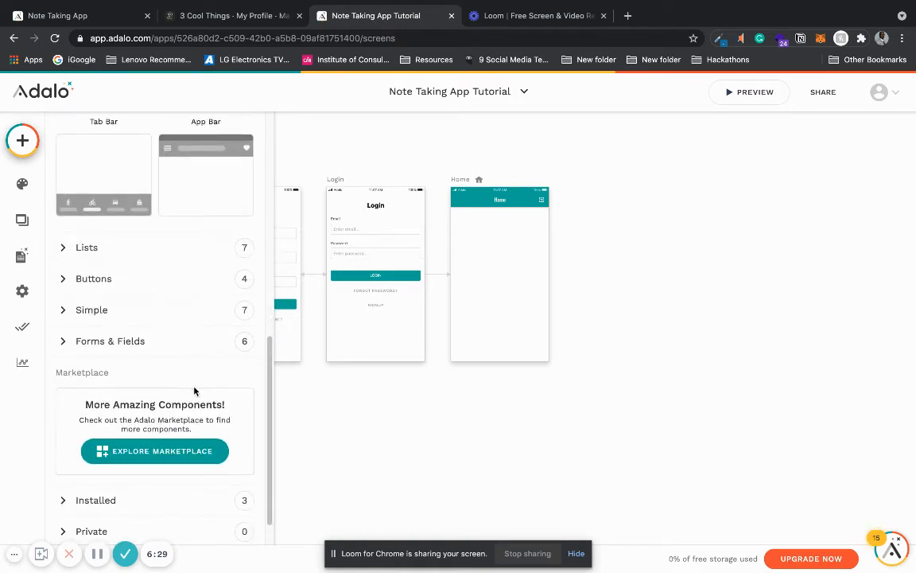
scroll(243, 363, down, 1)
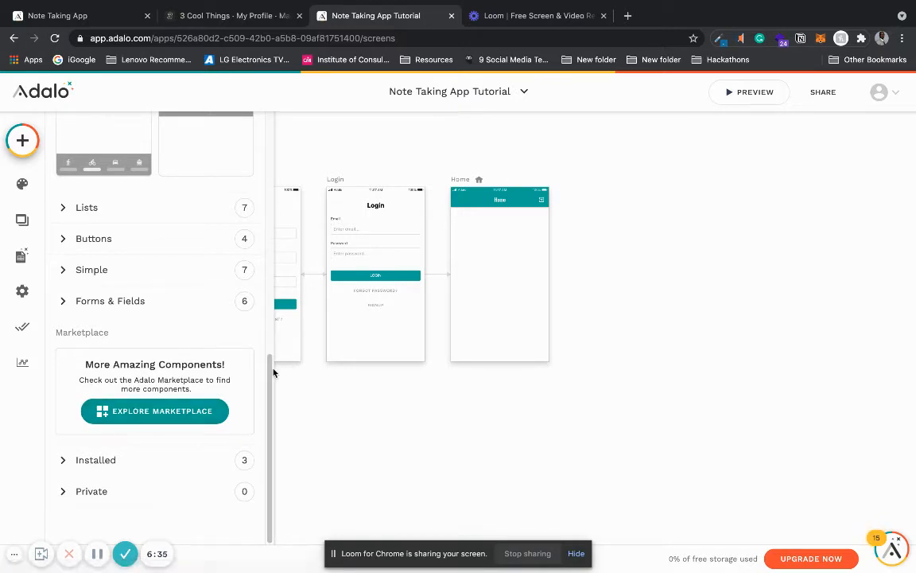
drag(272, 372, 268, 115)
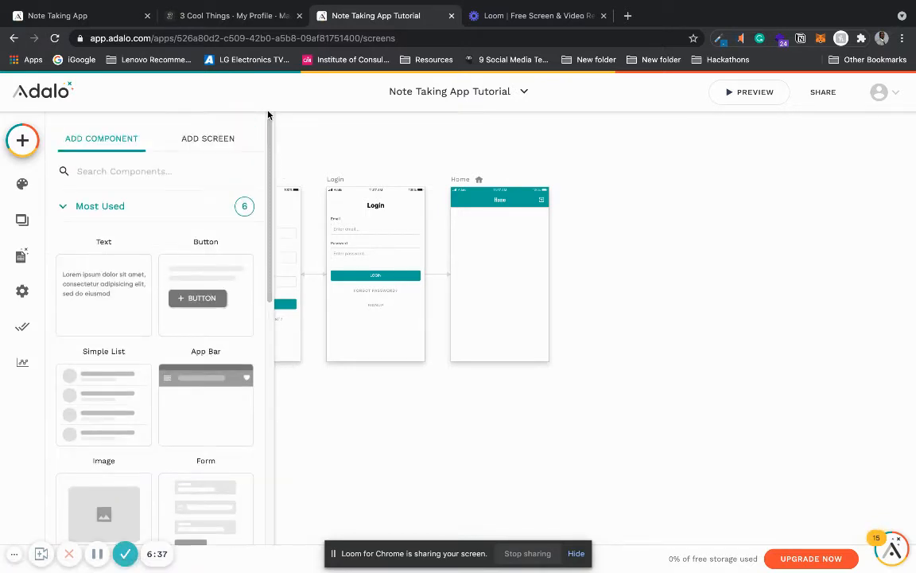
Step: Browse the available screen templates, looking through the Simple and List groups
click(201, 143)
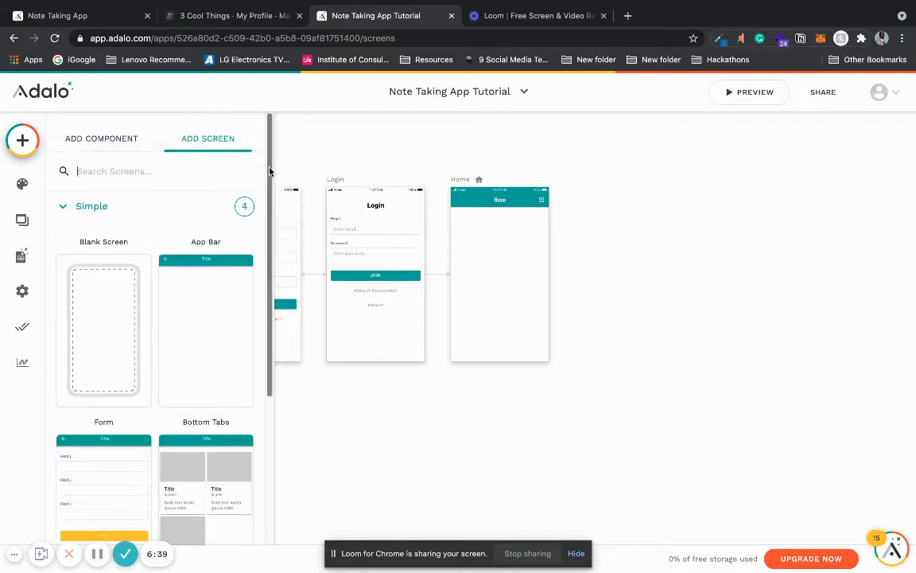
scroll(271, 170, down, 1)
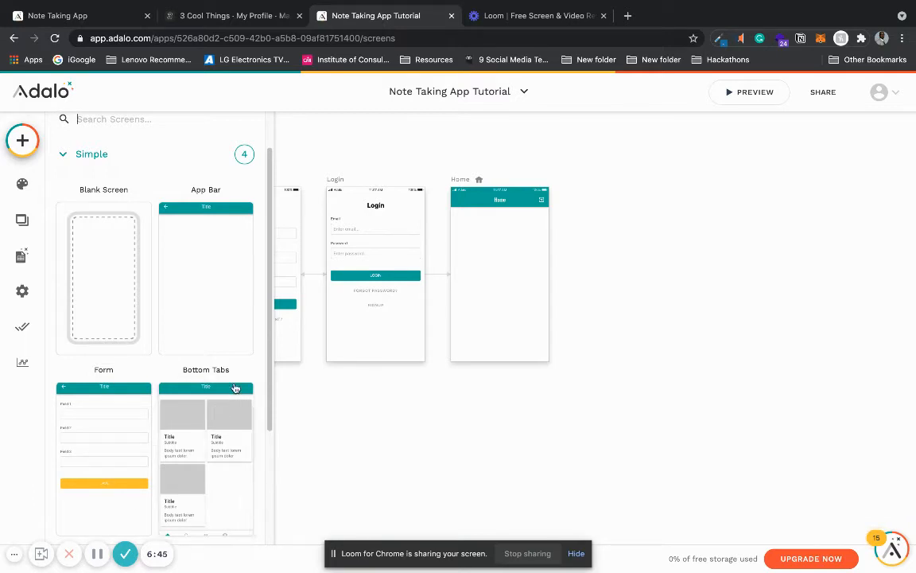
drag(271, 302, 267, 422)
click(173, 467)
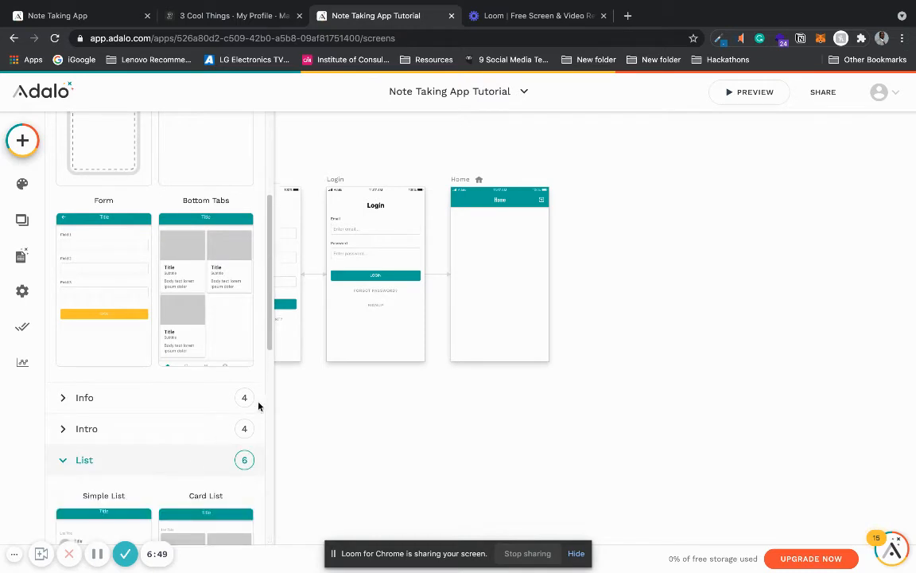
drag(271, 257, 272, 477)
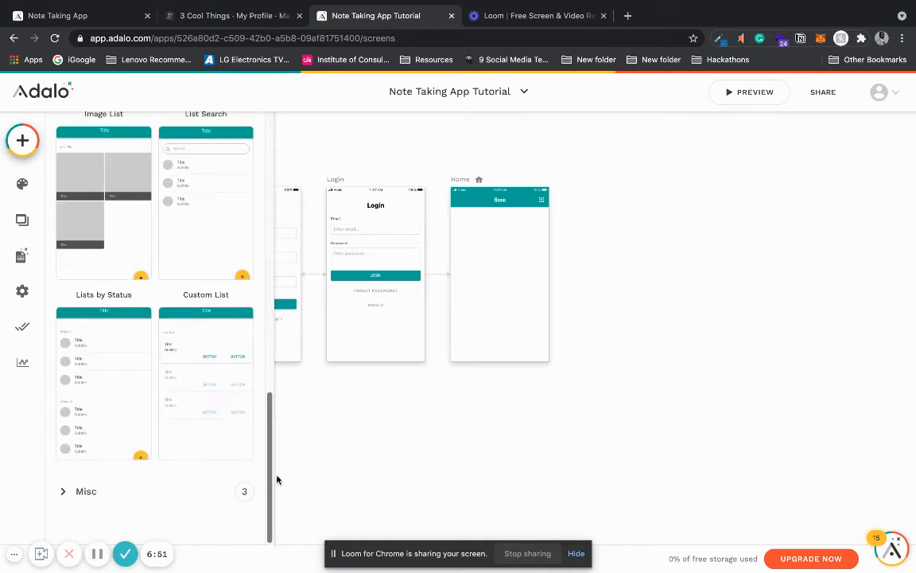
click(199, 489)
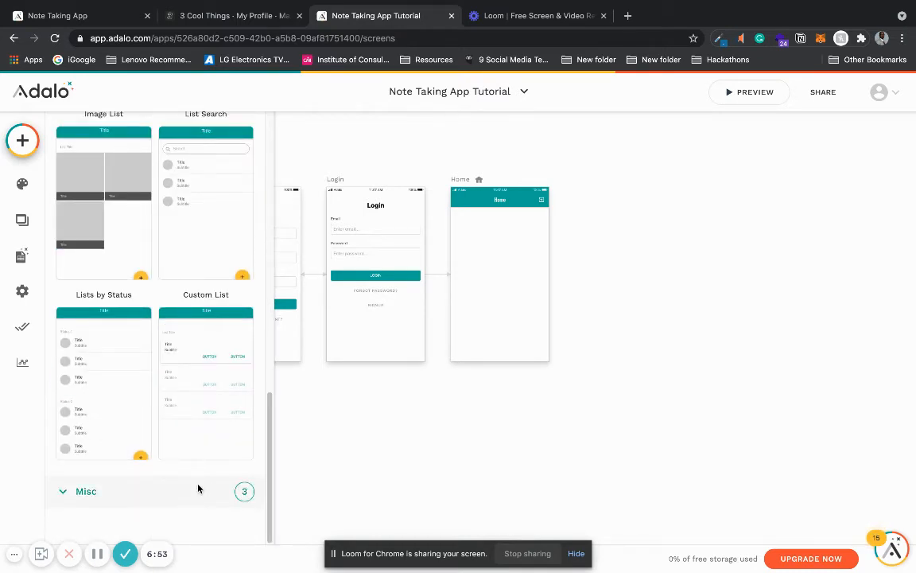
click(275, 476)
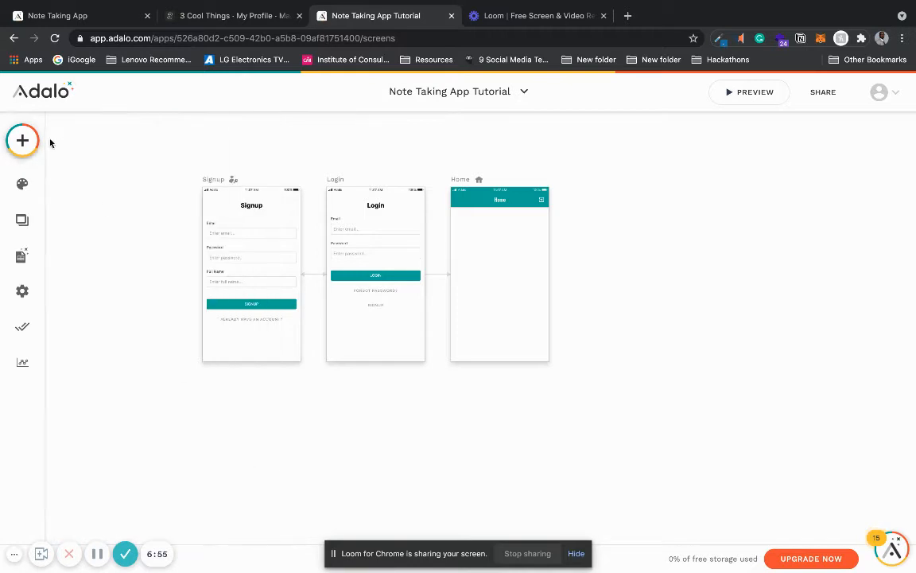
Step: Examine the Modal, Chat and Left Nav screen templates in the Misc group without adding any
click(22, 140)
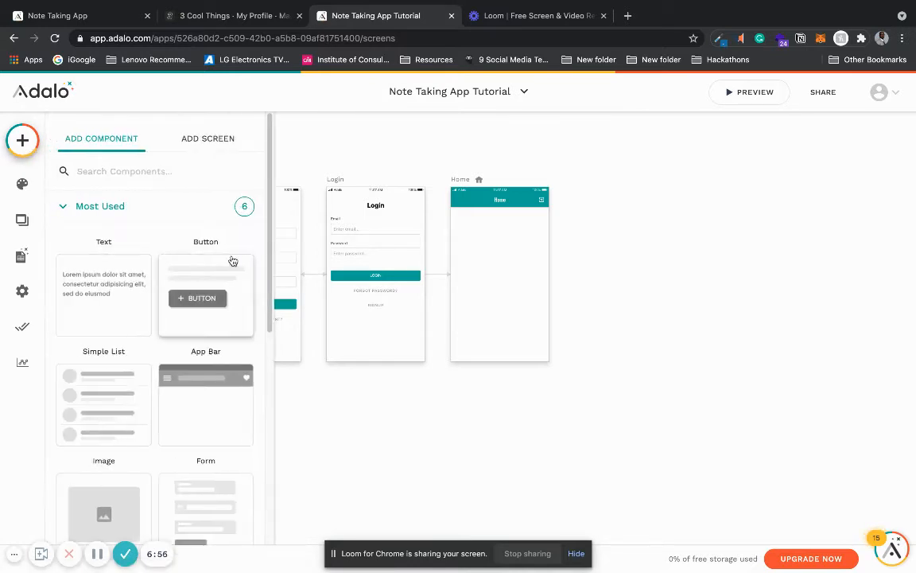
click(210, 137)
click(188, 212)
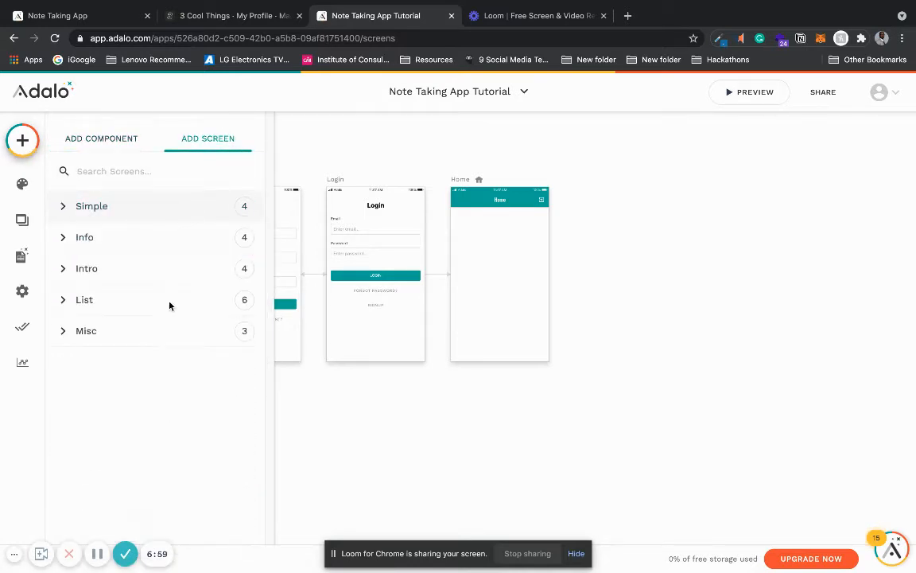
click(163, 334)
click(272, 423)
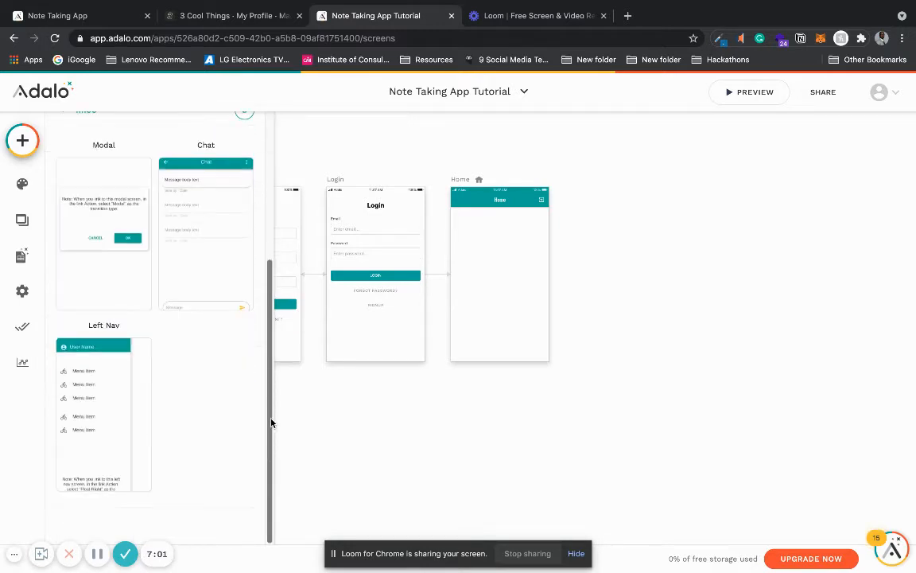
drag(271, 423, 271, 398)
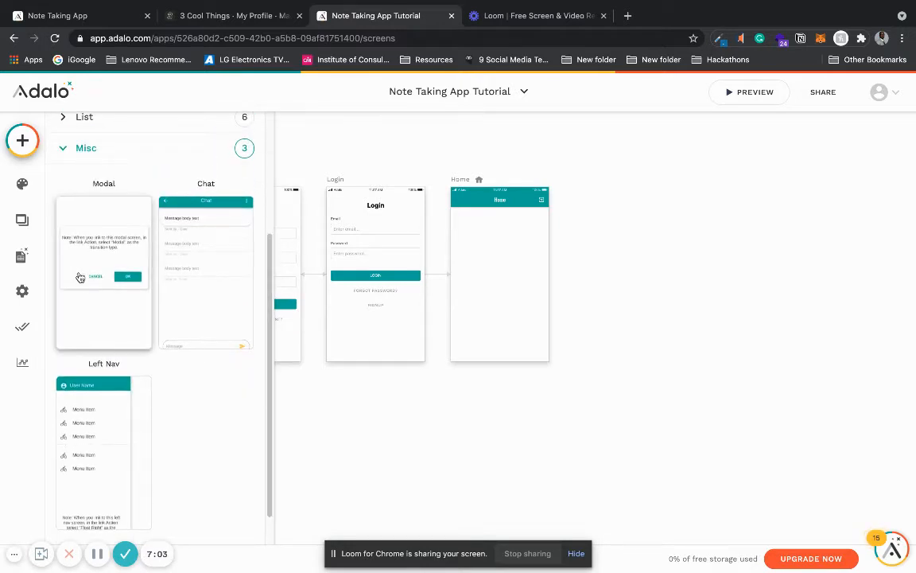
click(437, 403)
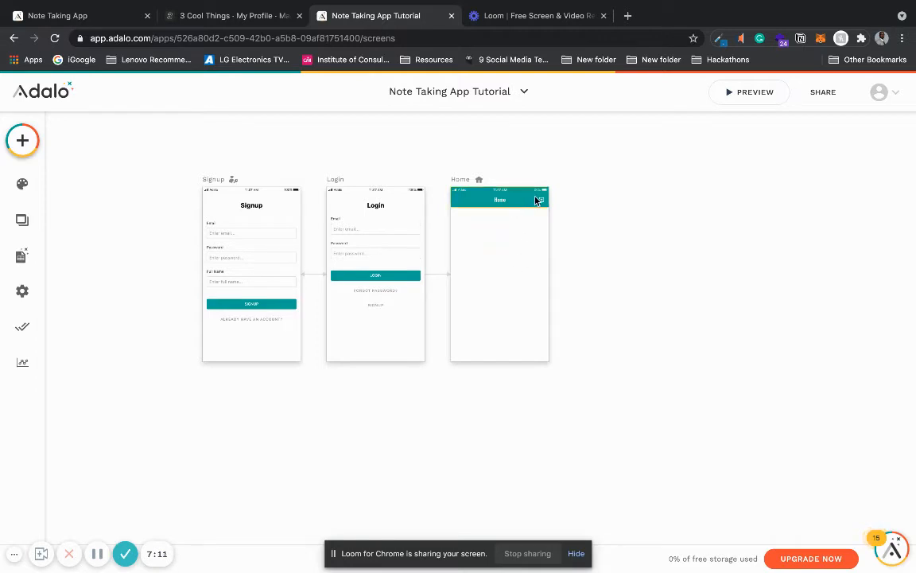
Step: Set the title font of the Home screen's app bar to the body font, System Standard Font
click(481, 201)
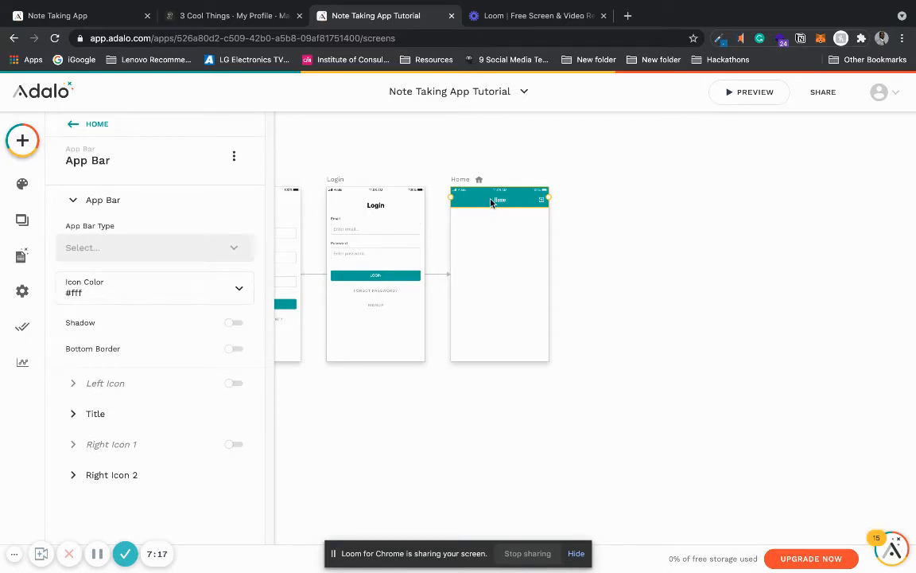
click(74, 414)
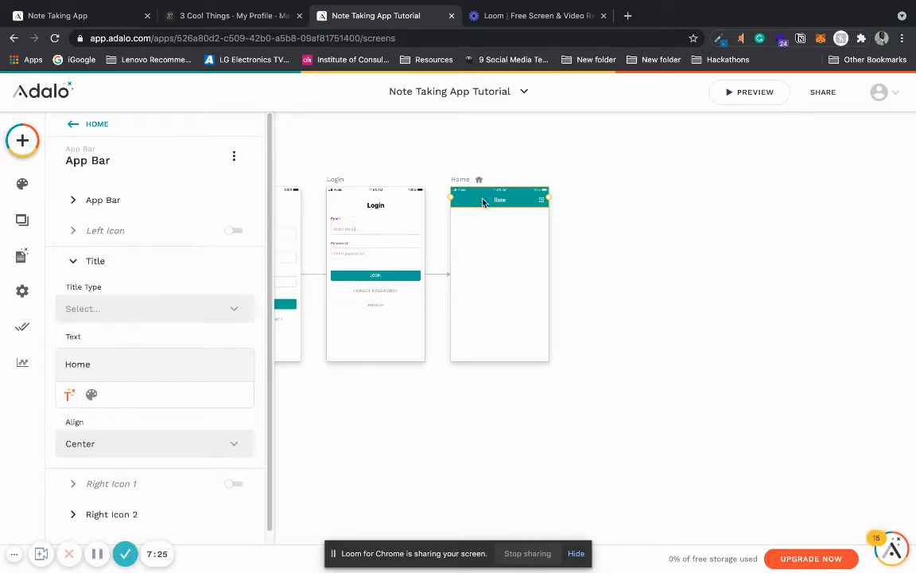
click(90, 397)
click(119, 395)
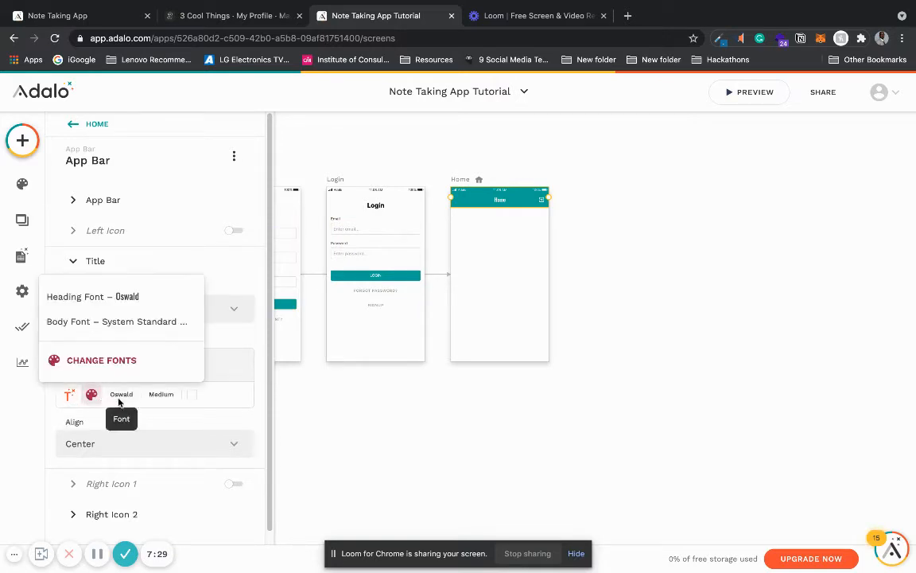
click(129, 321)
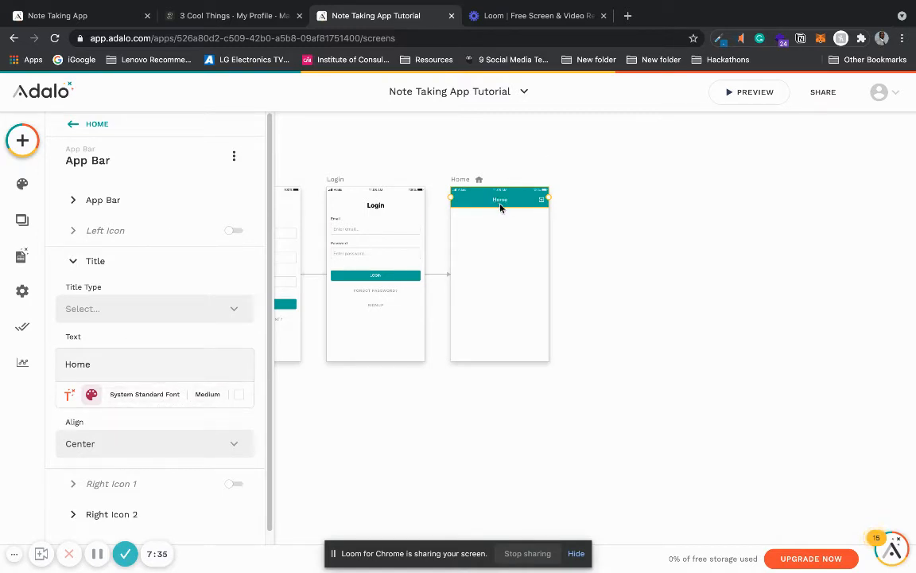
click(640, 270)
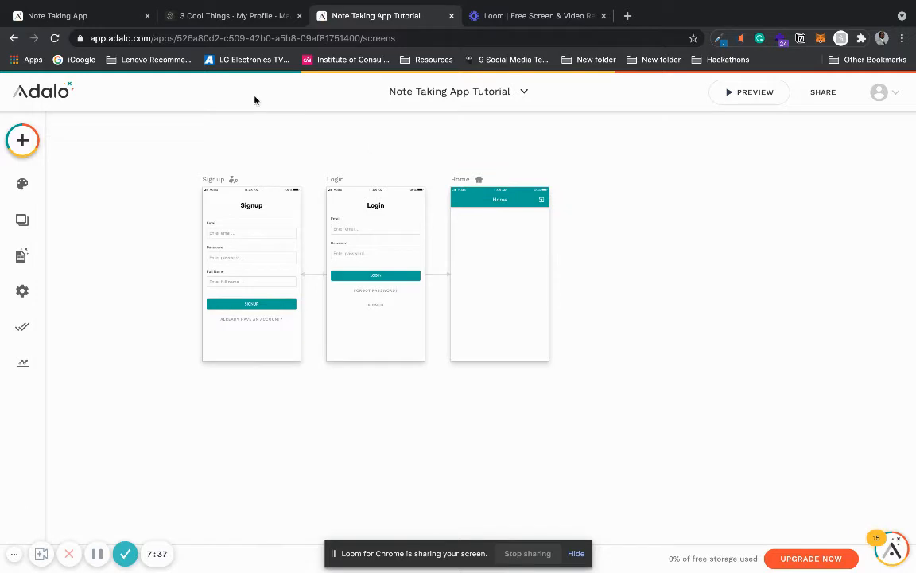
Step: Switch to the finished Note Taking App and review its screens from Edit Profile back to Home
click(103, 18)
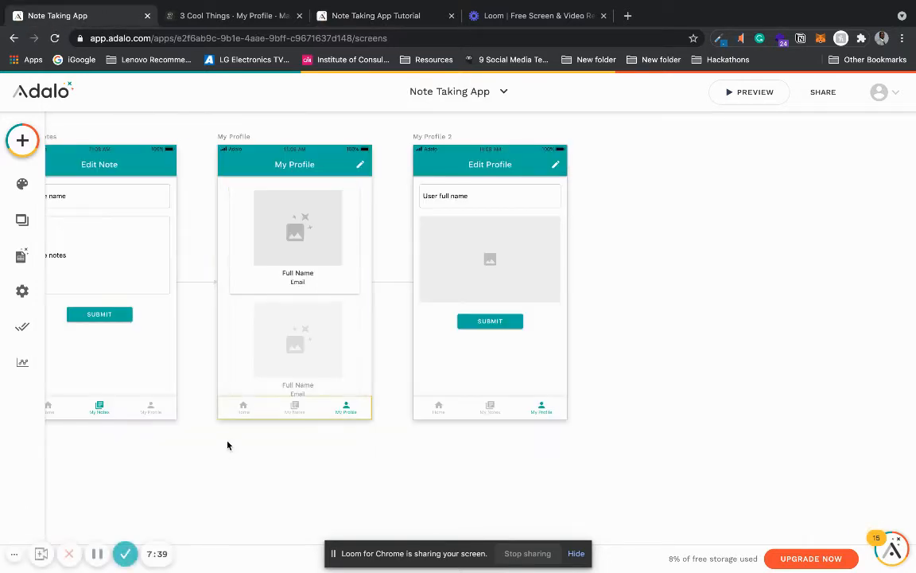
scroll(226, 446, left, 4)
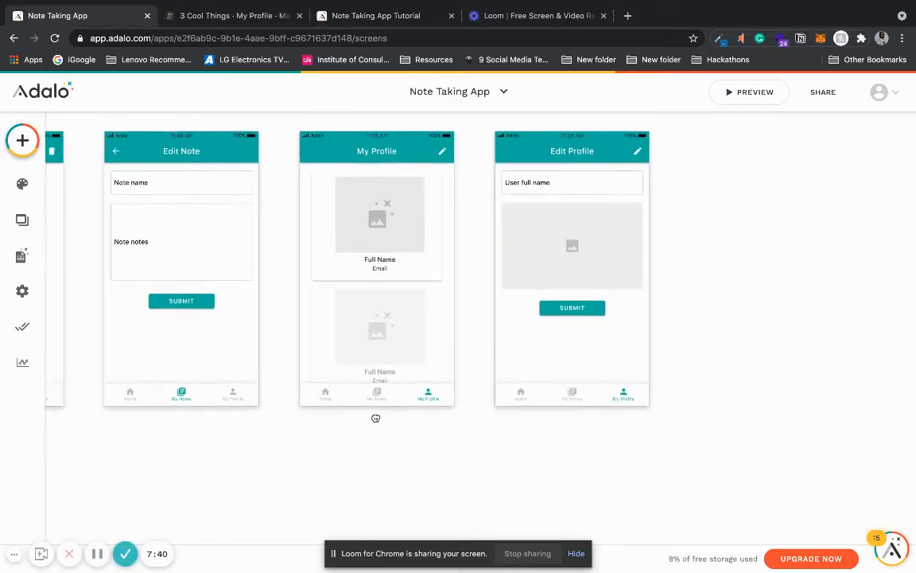
scroll(156, 475, left, 5)
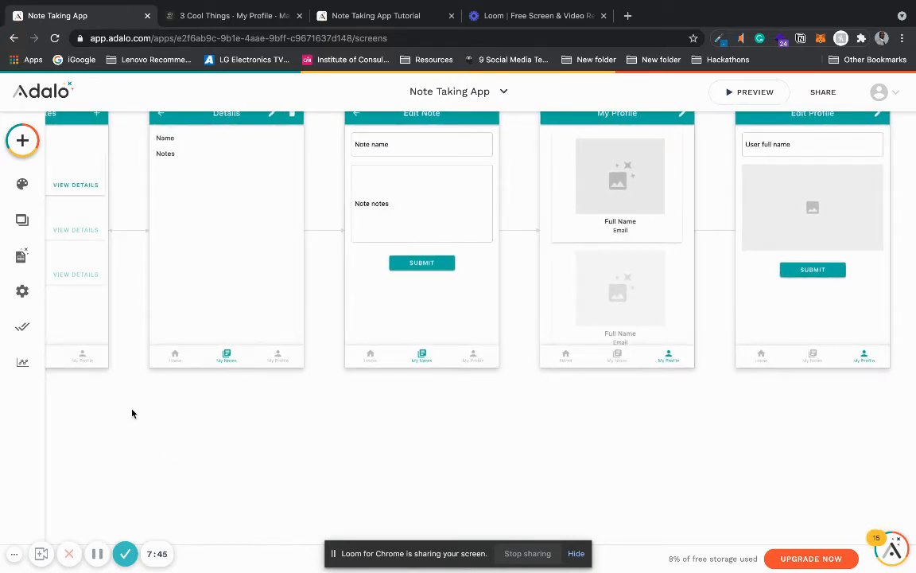
scroll(132, 413, down, 5)
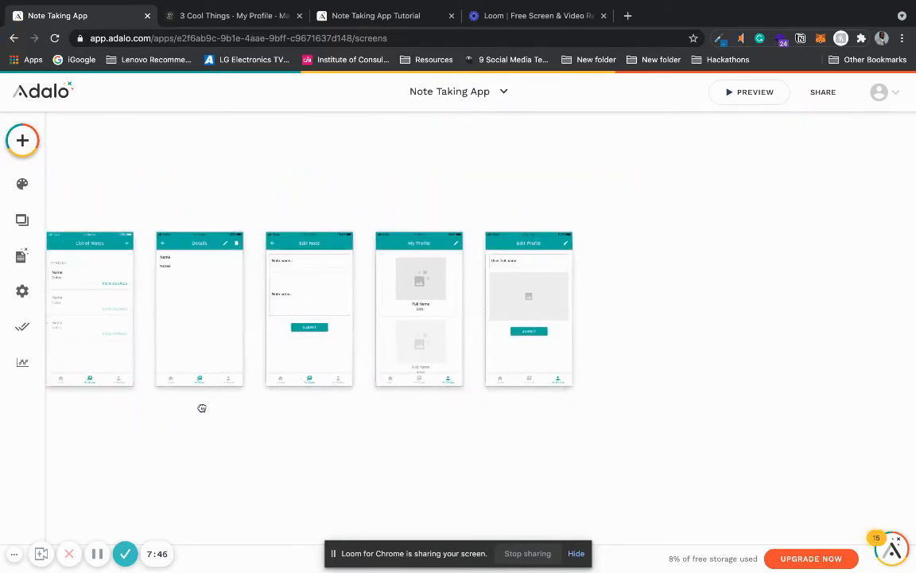
scroll(321, 407, left, 5)
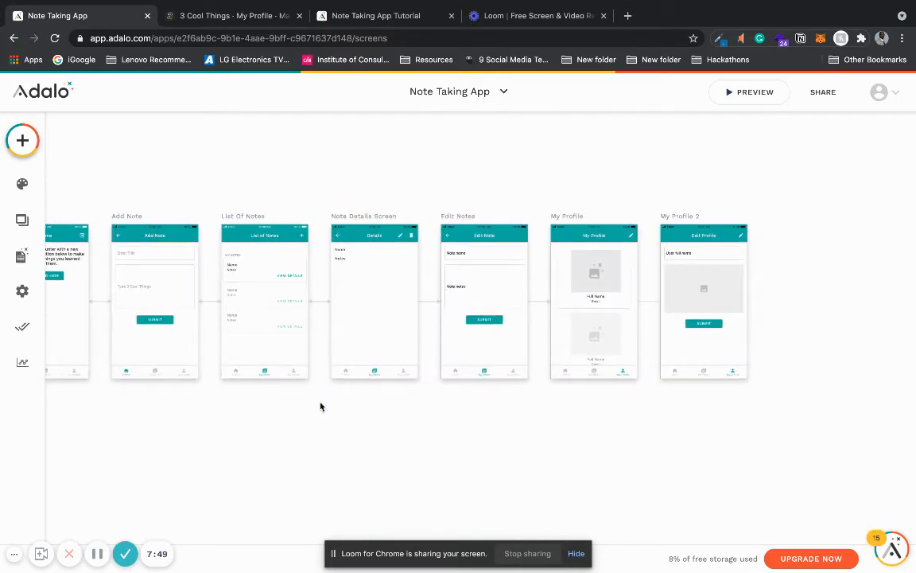
scroll(83, 430, left, 5)
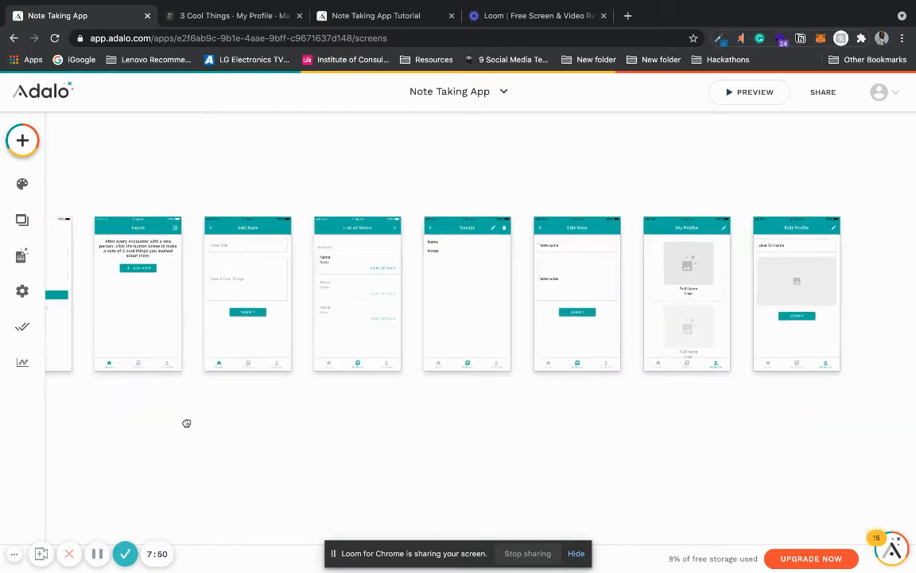
drag(187, 424, 185, 423)
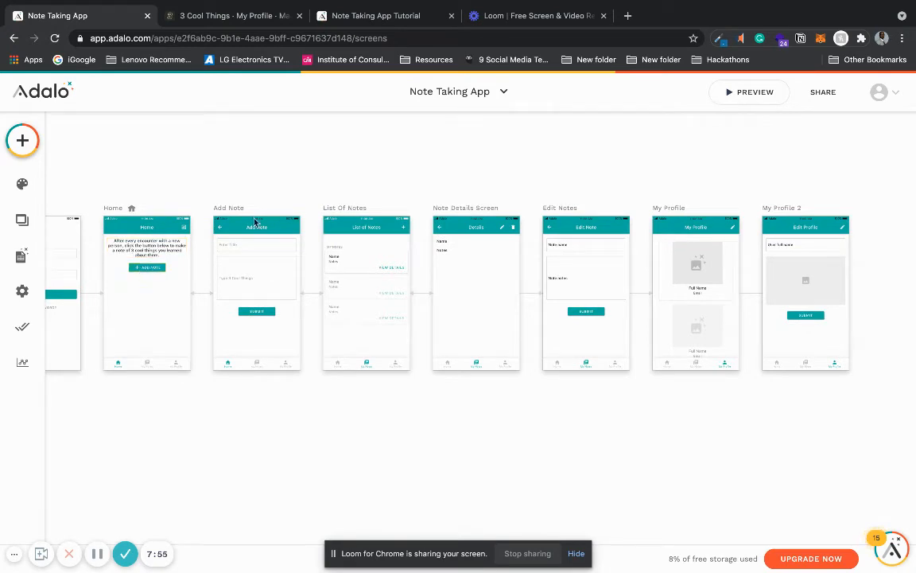
Step: Return to the Note Taking App Tutorial and add a text component just below the Home screen's app bar
click(387, 20)
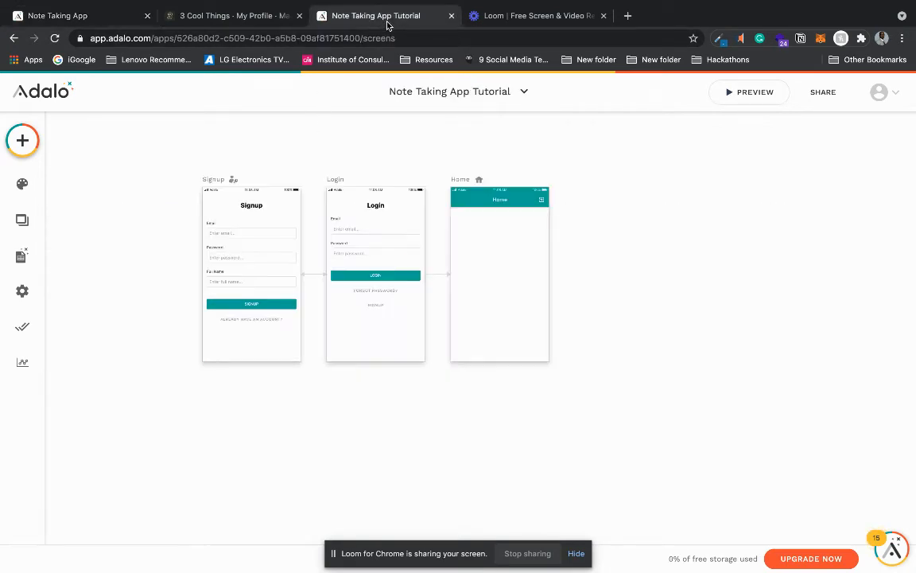
click(28, 147)
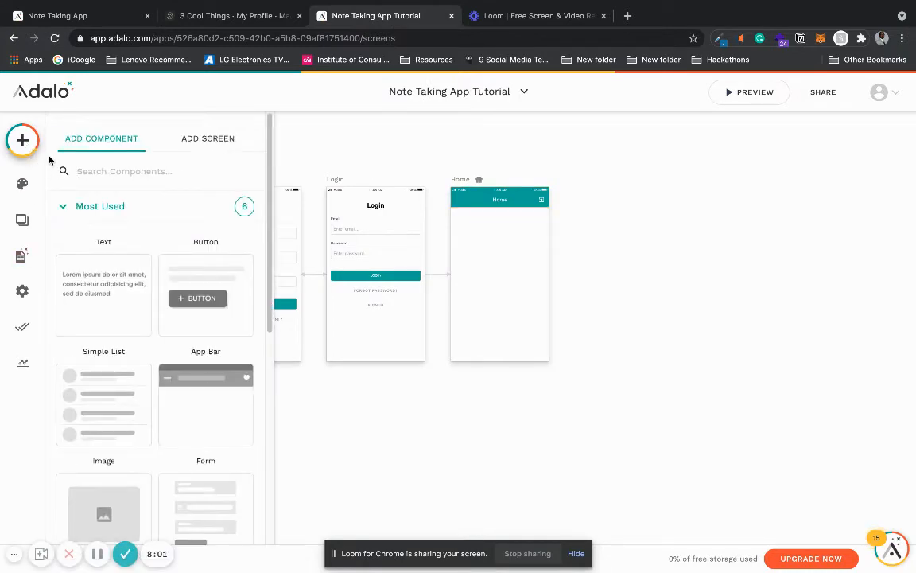
drag(90, 294, 466, 219)
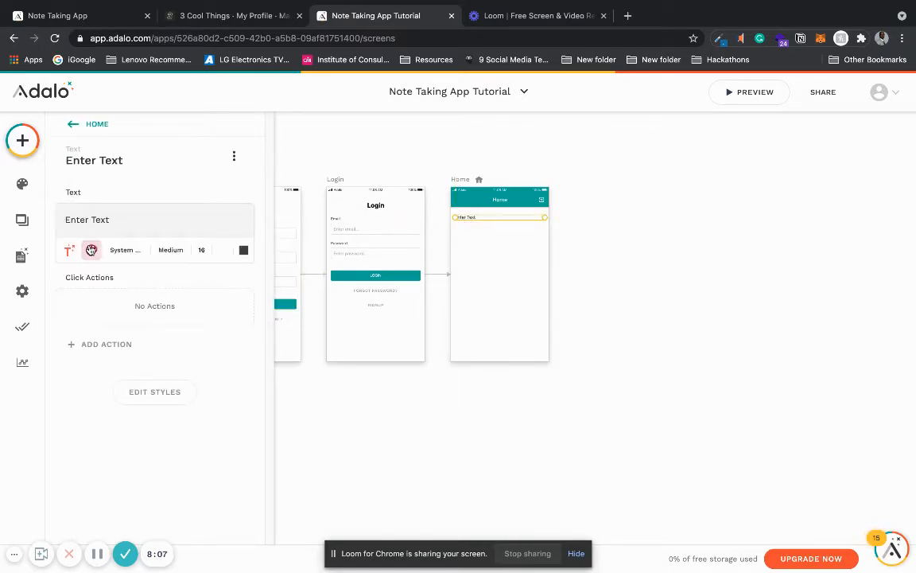
Step: Center-align the new Home screen text and choose the System Standard body font for it
click(222, 253)
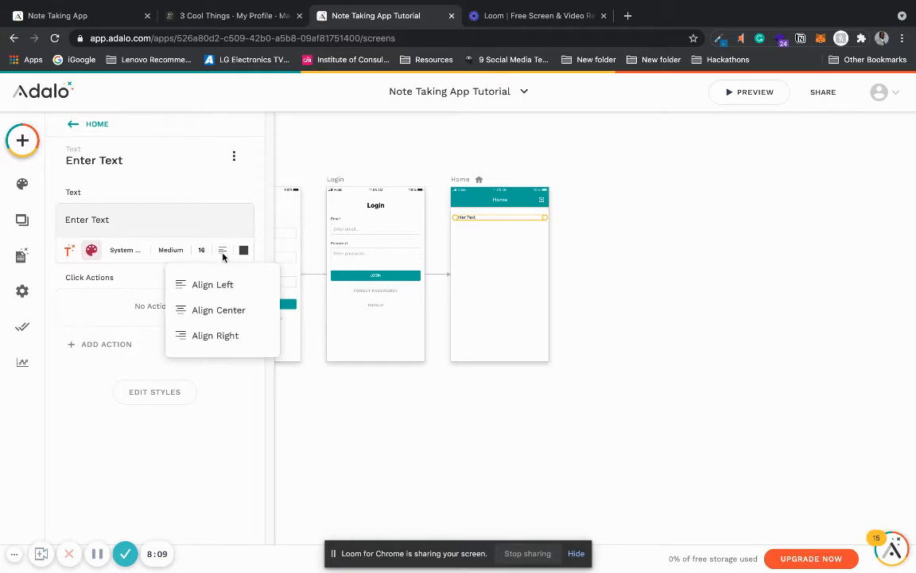
click(220, 310)
click(125, 249)
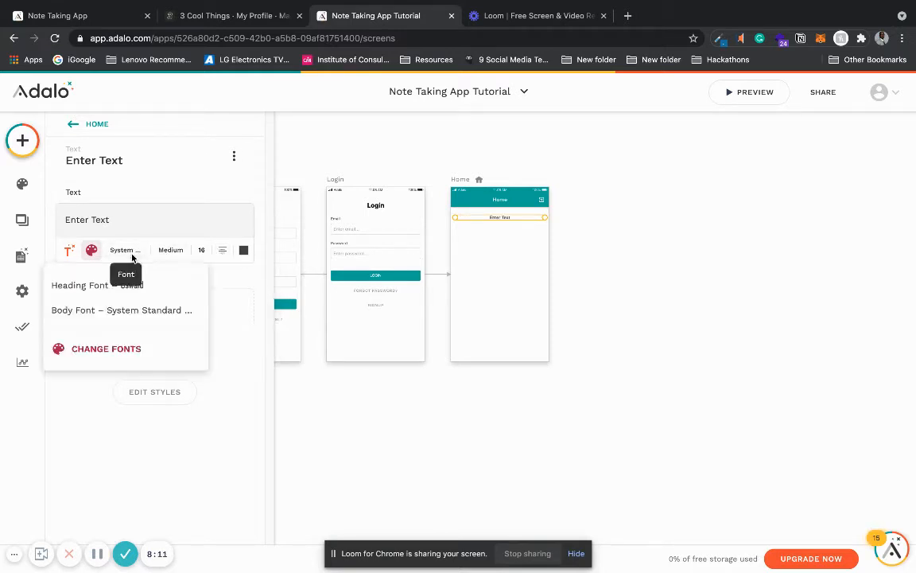
click(124, 313)
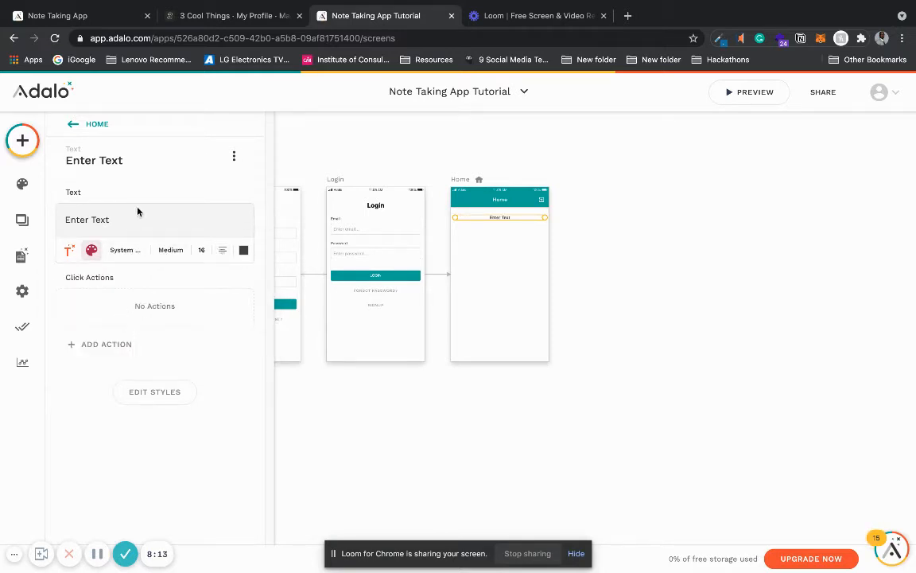
Step: Set the Home screen text's font size to 18 and change its wording to "Add a new note below"
key(BackSpace)
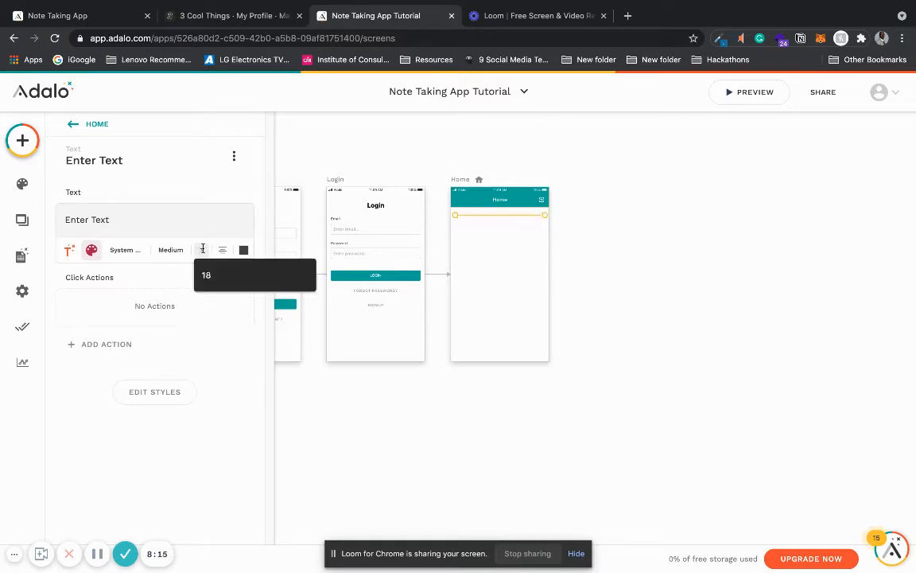
text(8)
click(188, 221)
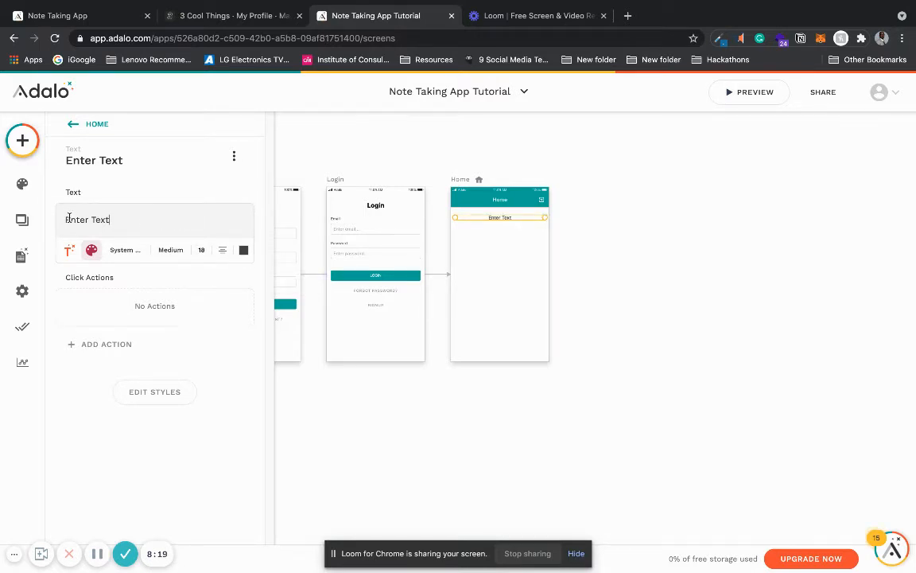
drag(64, 218, 126, 220)
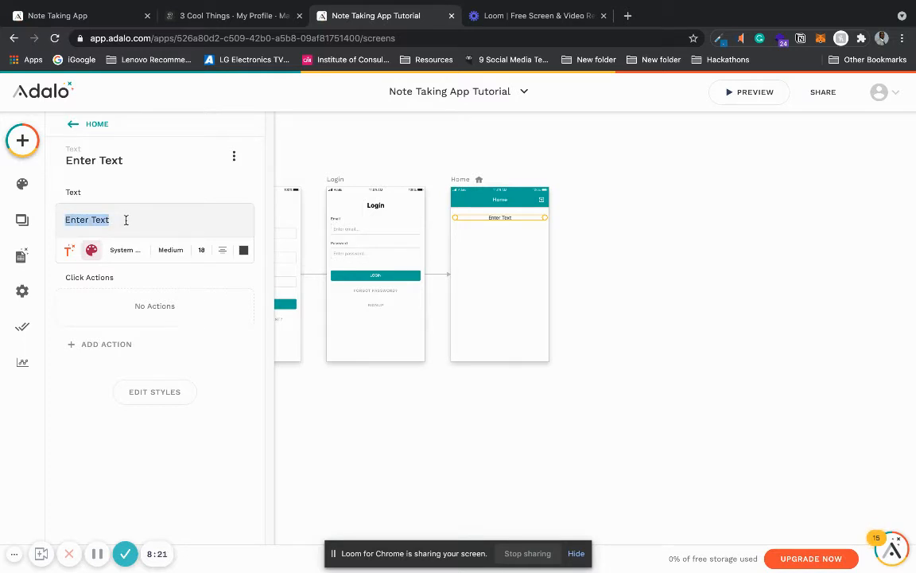
text(A)
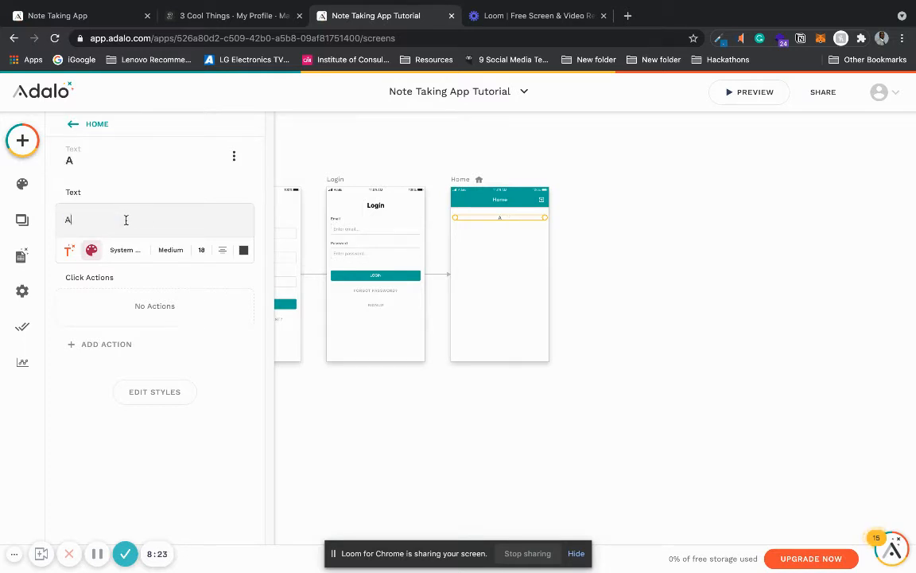
text(dd a new)
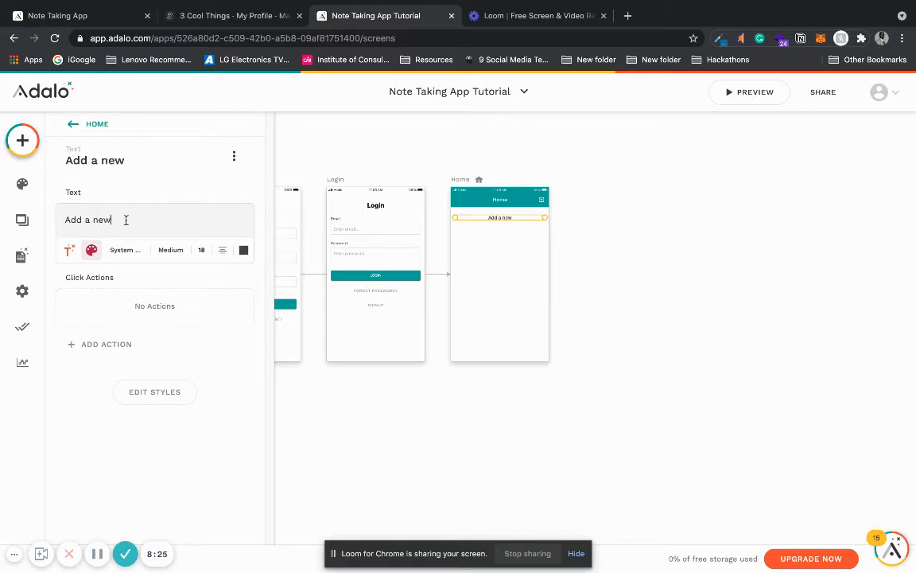
text( note below)
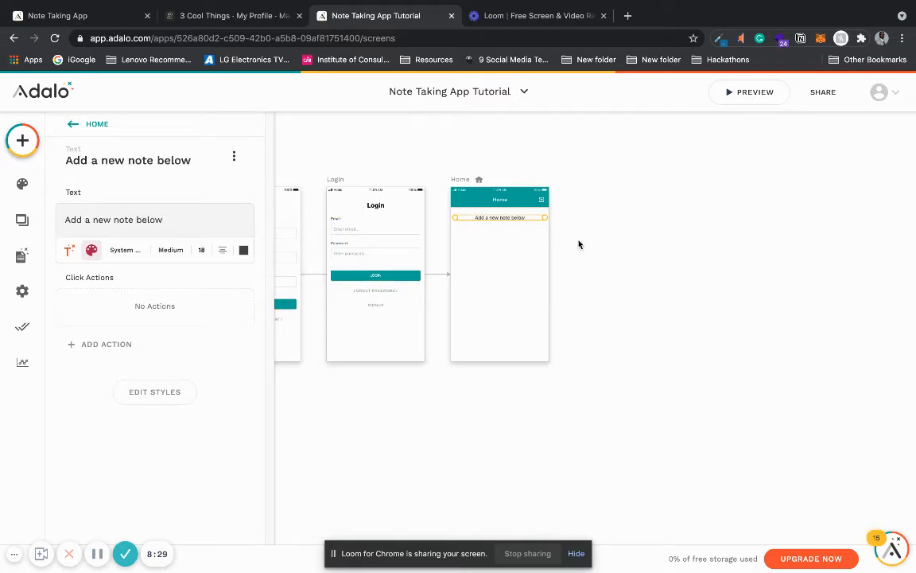
click(591, 223)
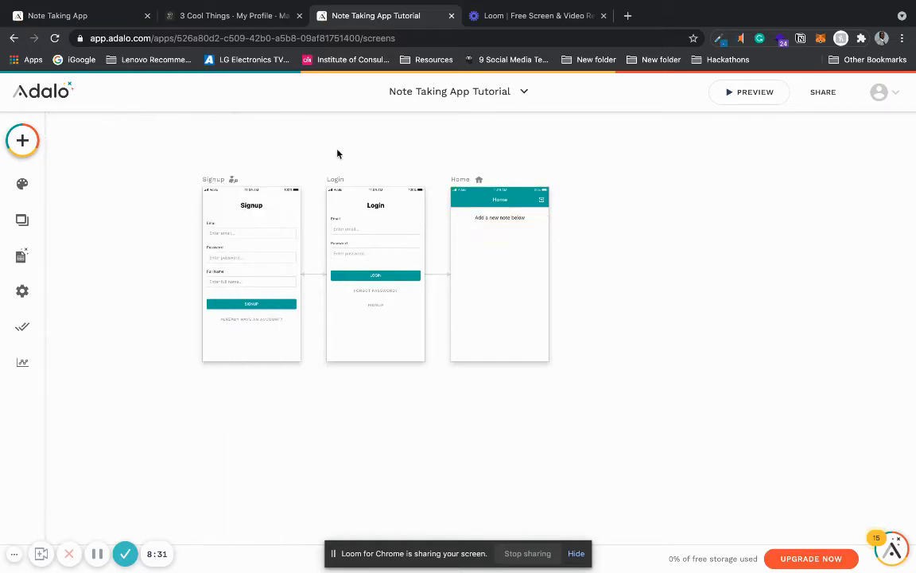
Step: Add a button component to the Home screen, centered just below the "Add a new note below" text
click(22, 141)
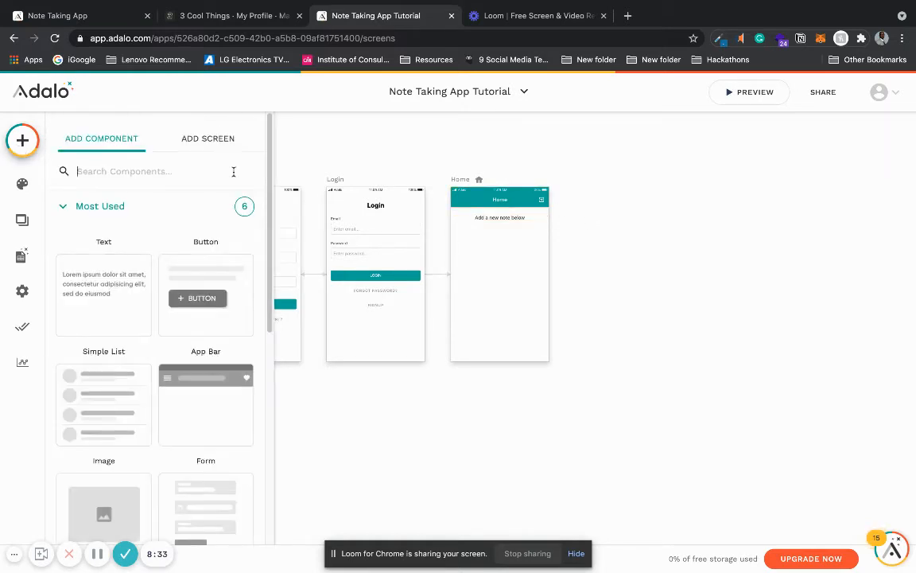
drag(199, 298, 500, 237)
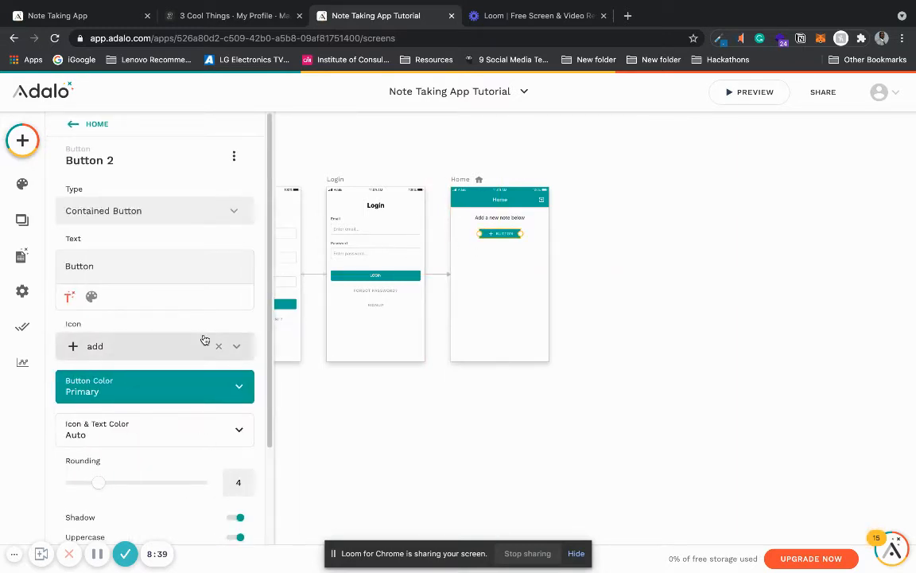
Step: Try the Outlined Button and Text Button types on the new button, returning to Contained Button
click(249, 215)
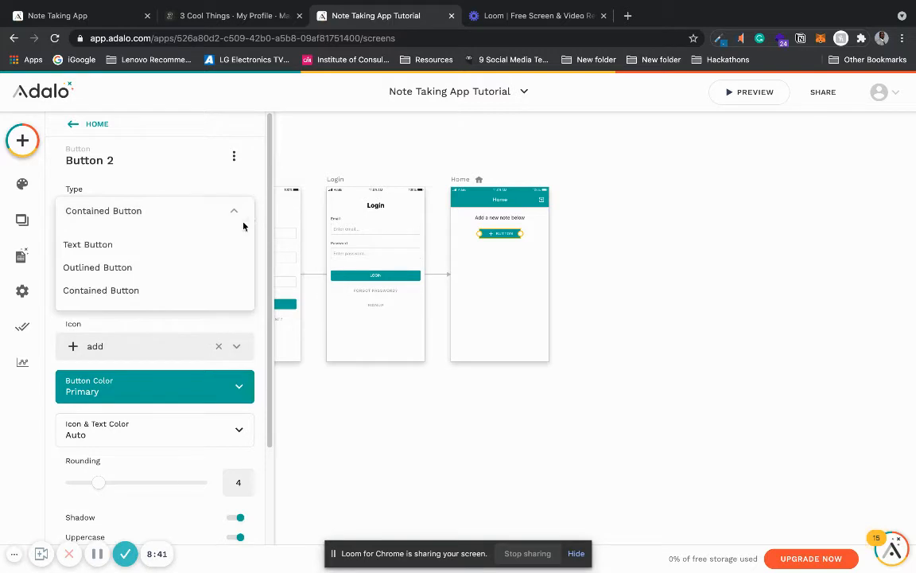
click(200, 268)
click(224, 210)
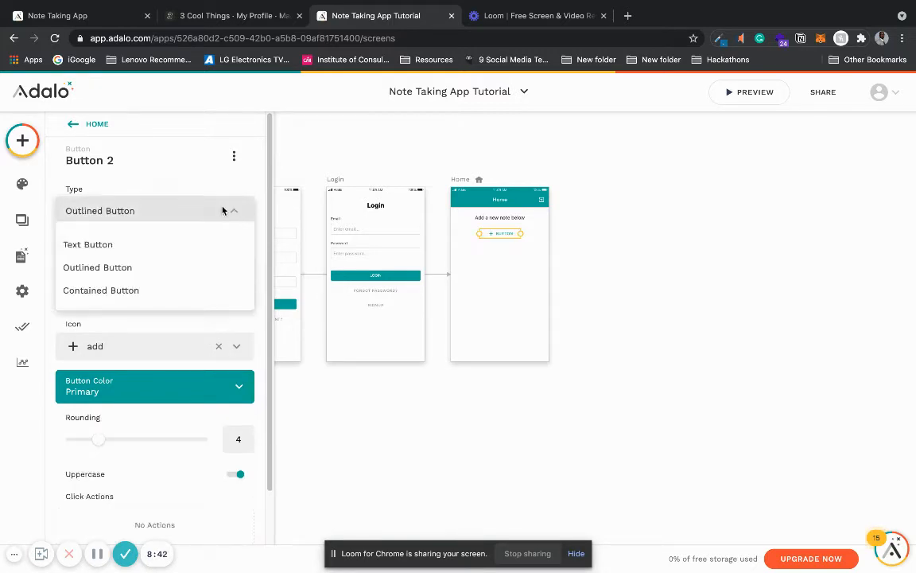
click(194, 291)
click(209, 215)
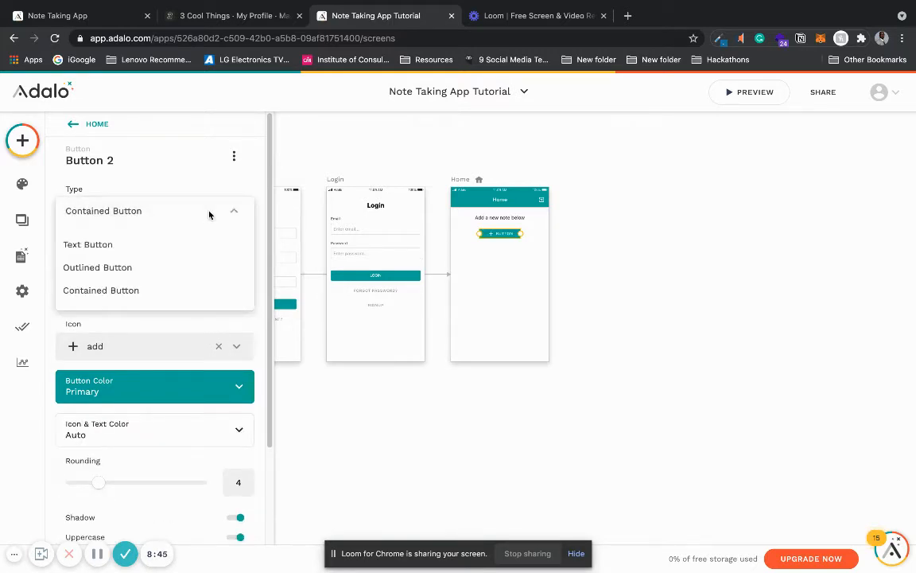
click(188, 244)
click(200, 209)
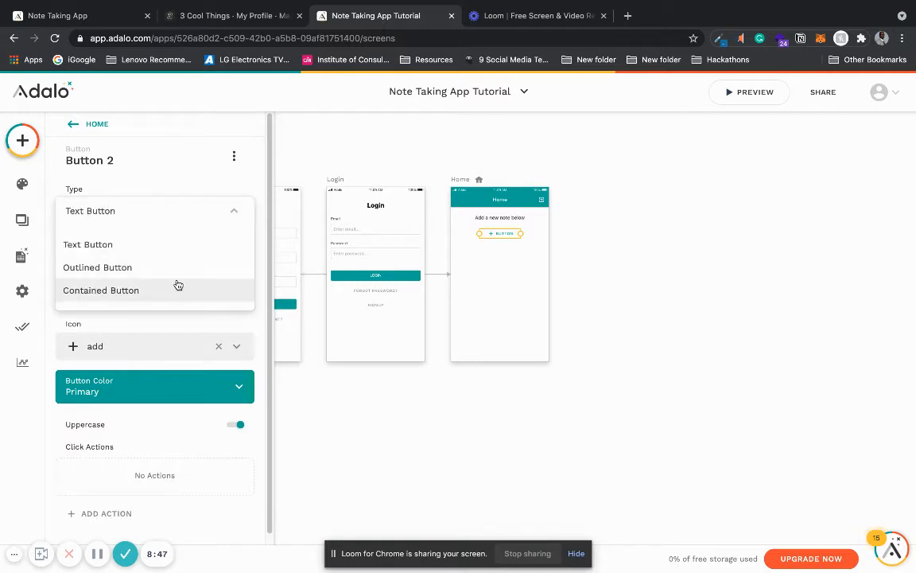
click(178, 289)
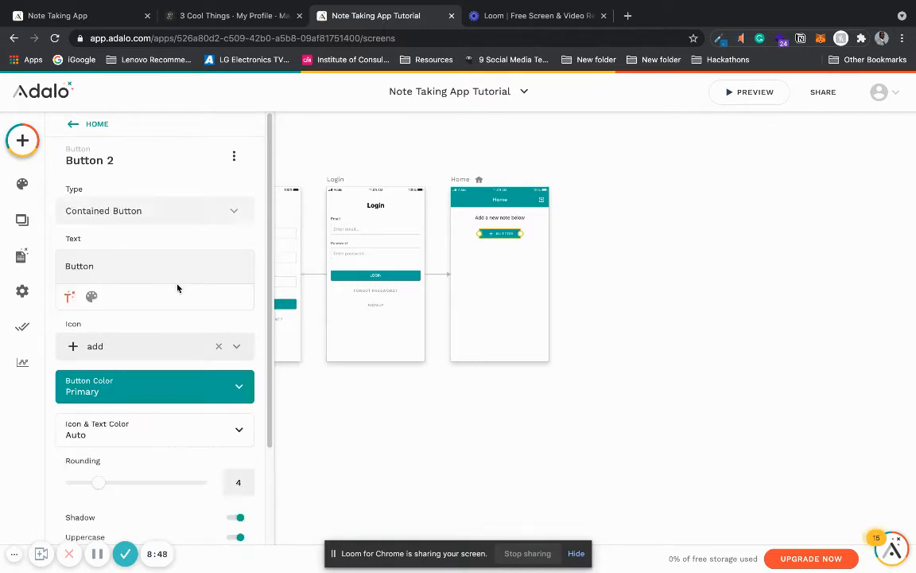
Step: Remove the add icon from the Home screen button and label it "ADD NOTE"
click(219, 348)
double_click(100, 262)
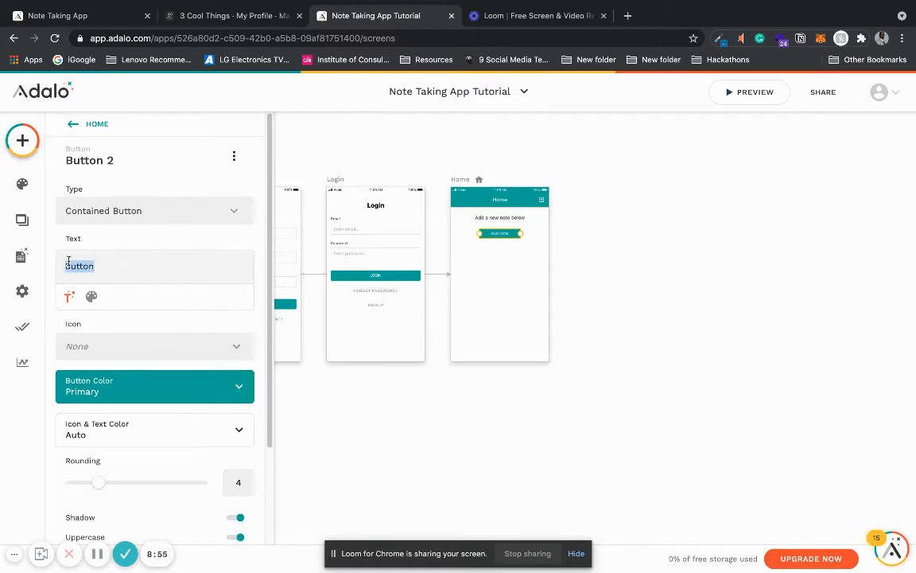
text(ADD NOTE)
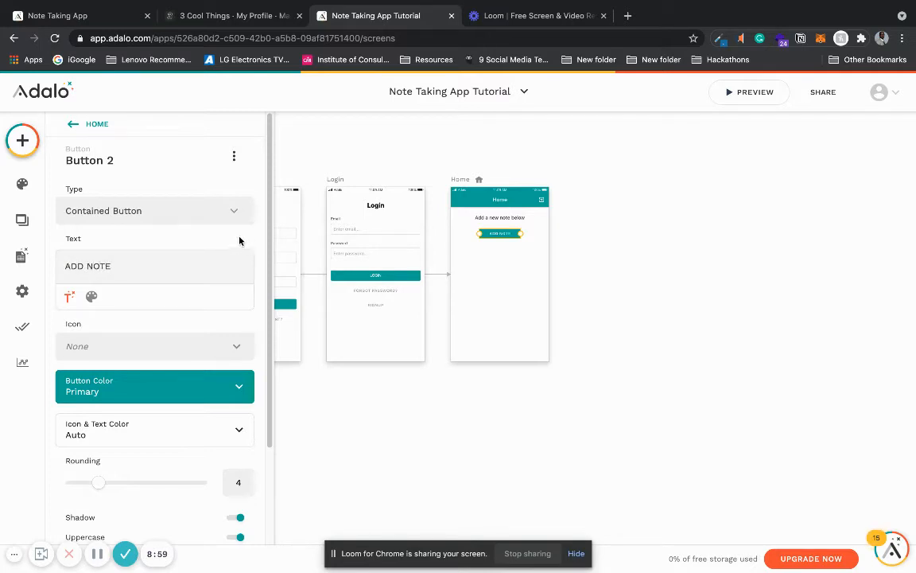
scroll(263, 255, down, 3)
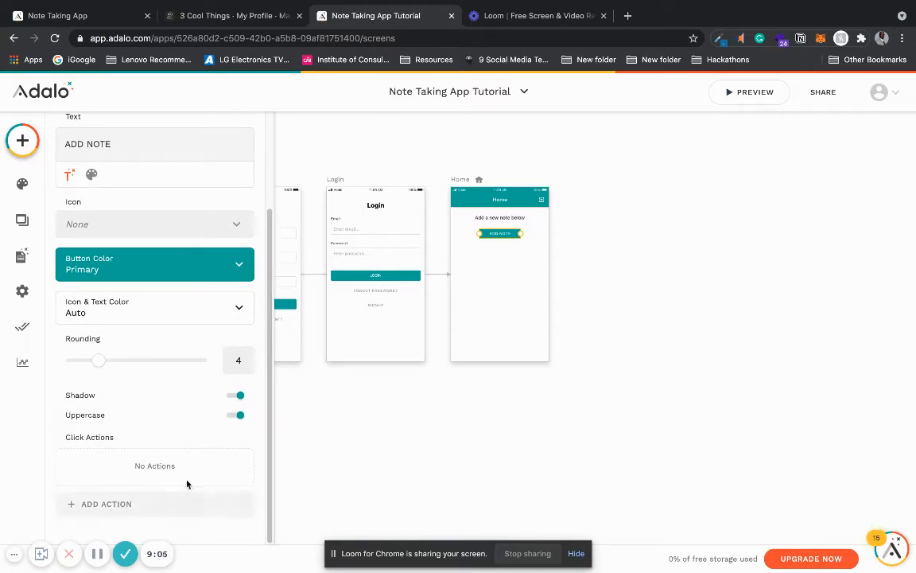
click(314, 399)
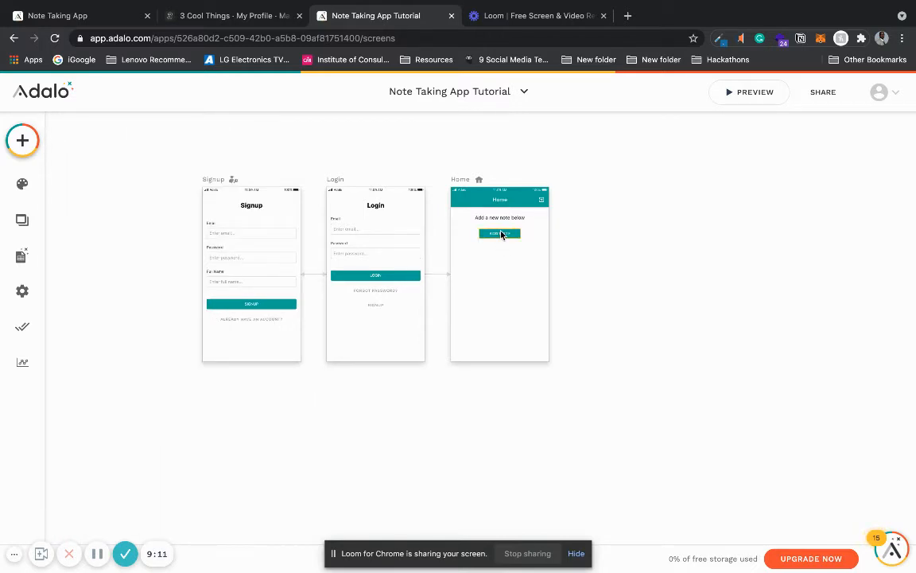
Step: Check the Users collection's properties in the database and add a new collection named NOTES
click(20, 258)
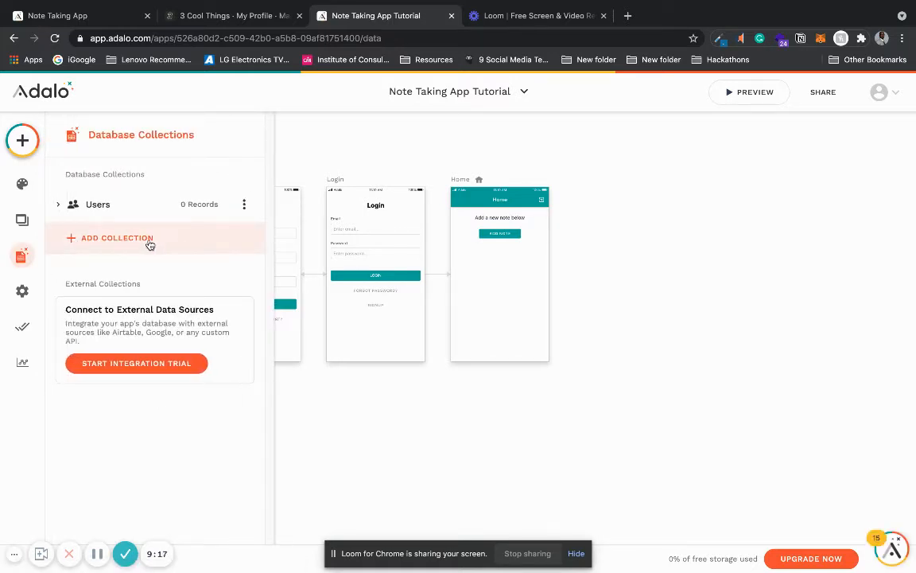
click(83, 209)
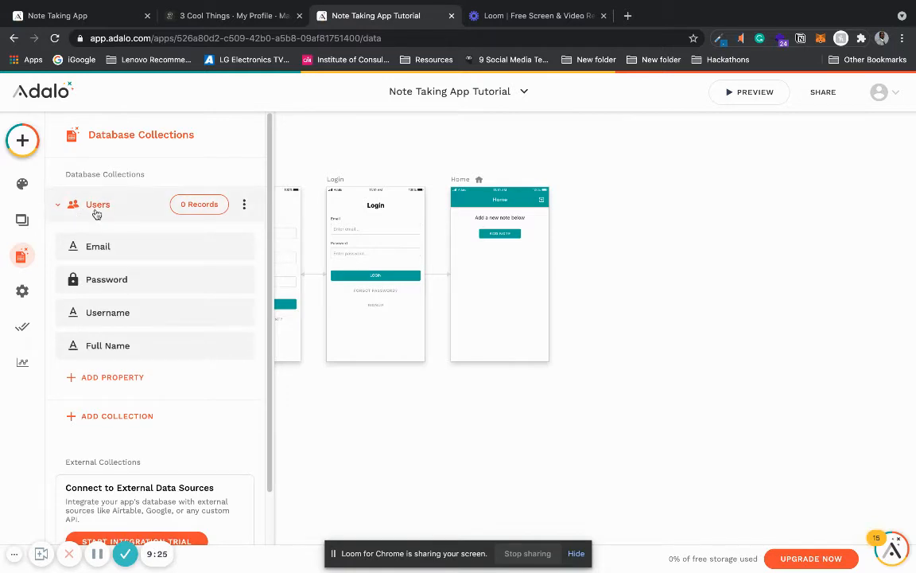
click(94, 208)
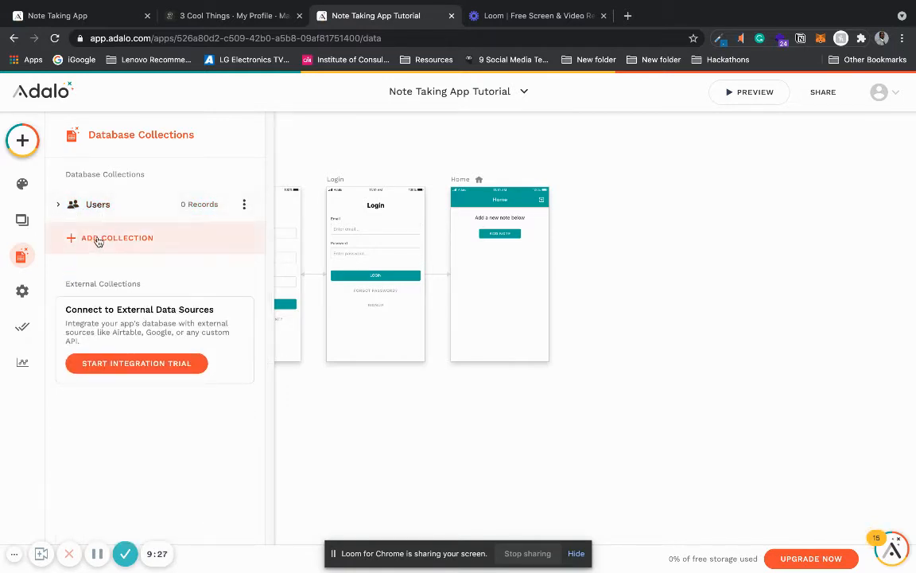
click(97, 239)
click(94, 260)
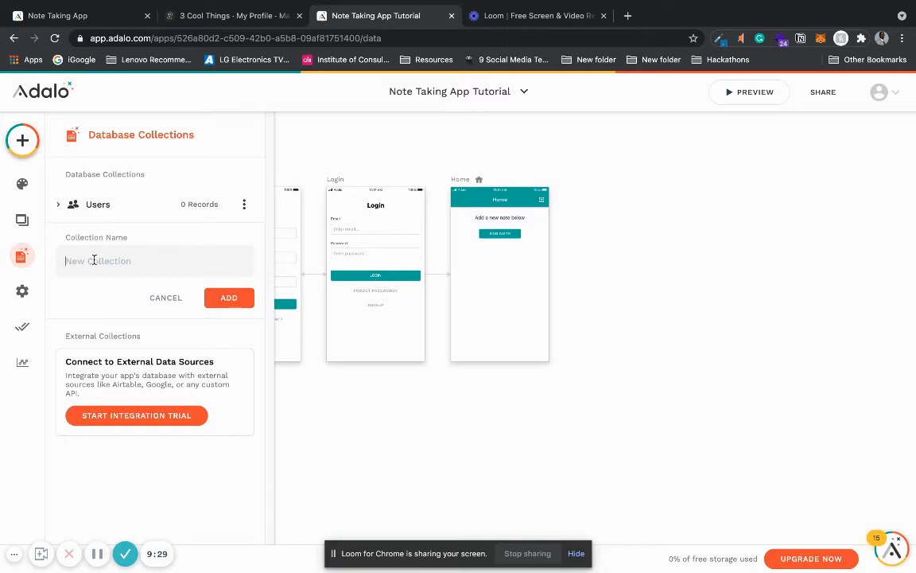
text(NOTES)
click(230, 298)
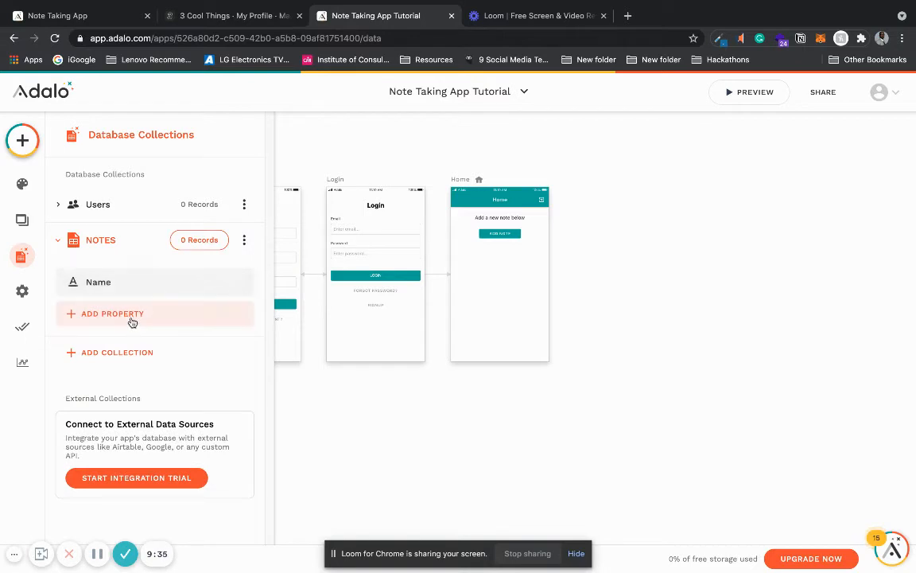
Step: Rename the NOTES collection's default Name property to "Title"
click(104, 286)
drag(128, 382, 73, 379)
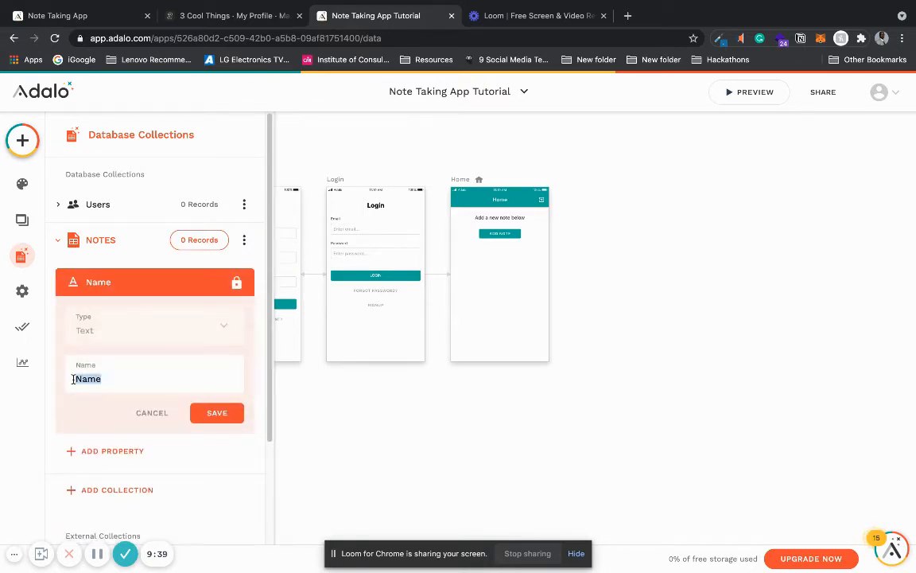
text(Title)
click(219, 413)
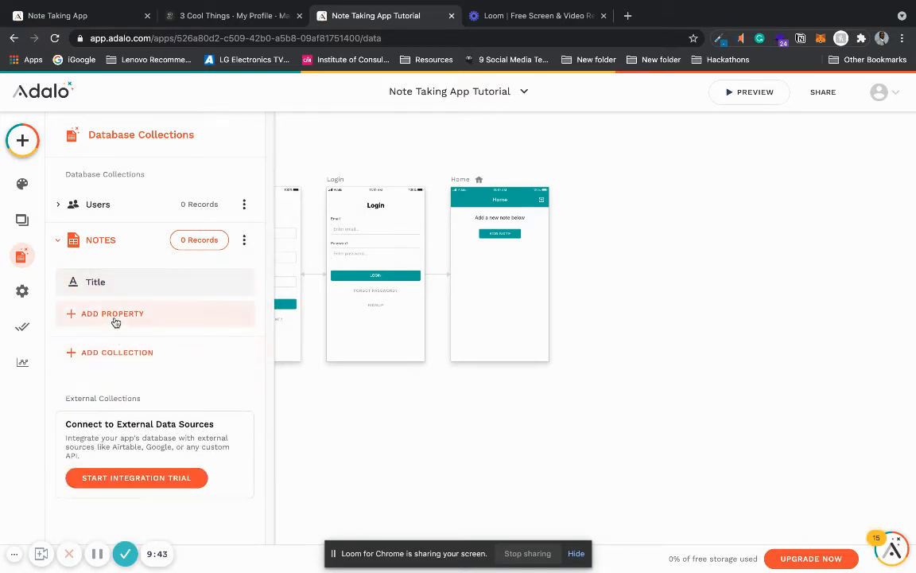
Step: Add a text property named "Description" to the NOTES collection
click(115, 317)
click(118, 358)
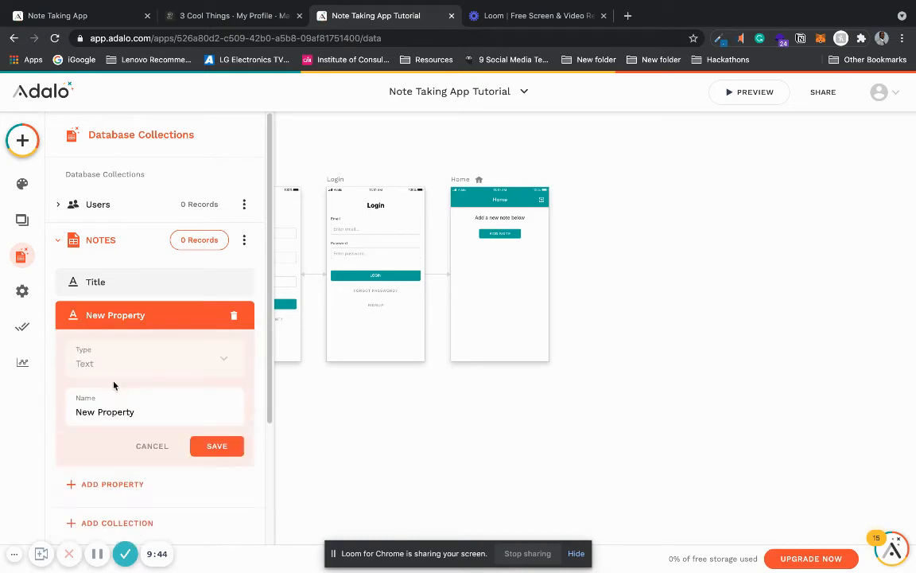
drag(140, 409, 73, 411)
text(Description)
click(196, 448)
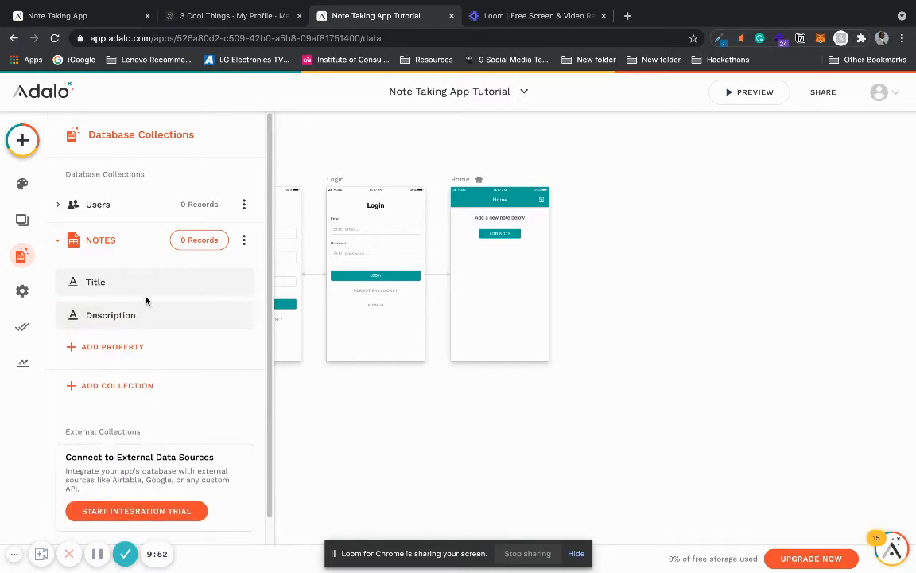
Step: View the NOTES collection's records table, close it and collapse the collection
click(199, 240)
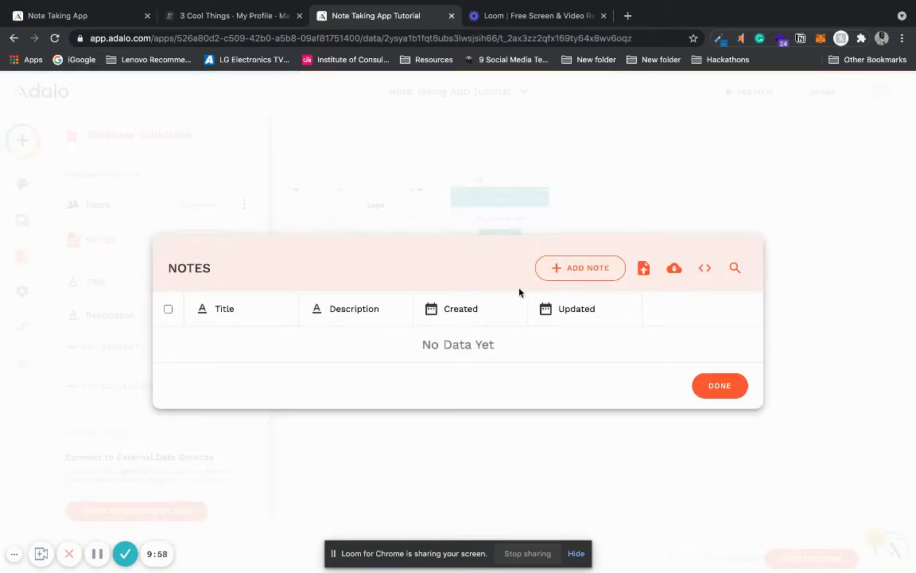
click(722, 386)
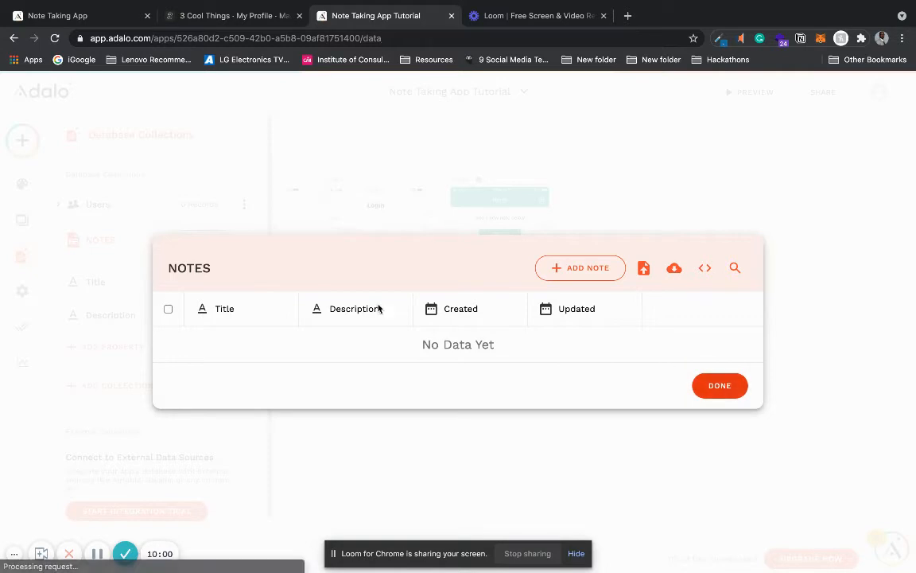
click(55, 242)
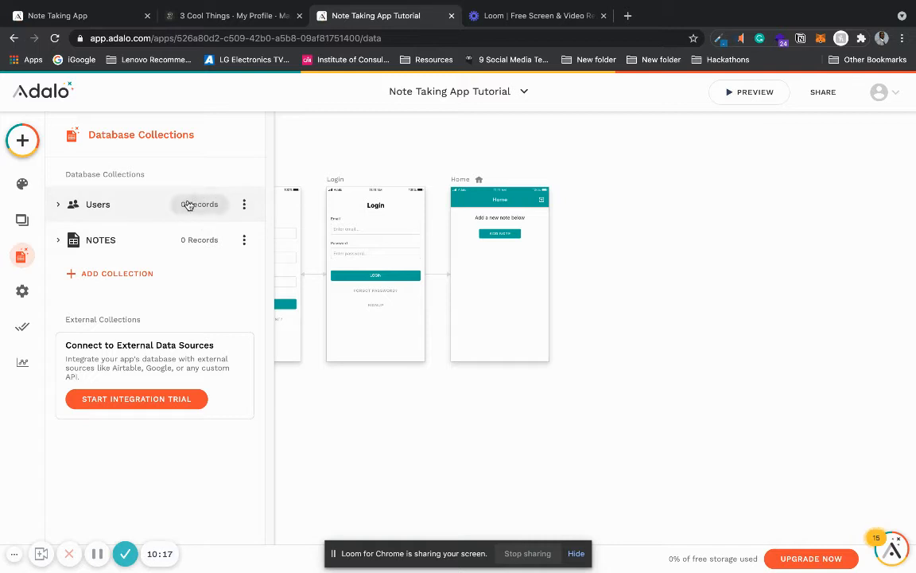
Step: Add a Users relationship property to the NOTES collection so a User can have multiple NOTEs and a NOTE belongs to one User
click(58, 242)
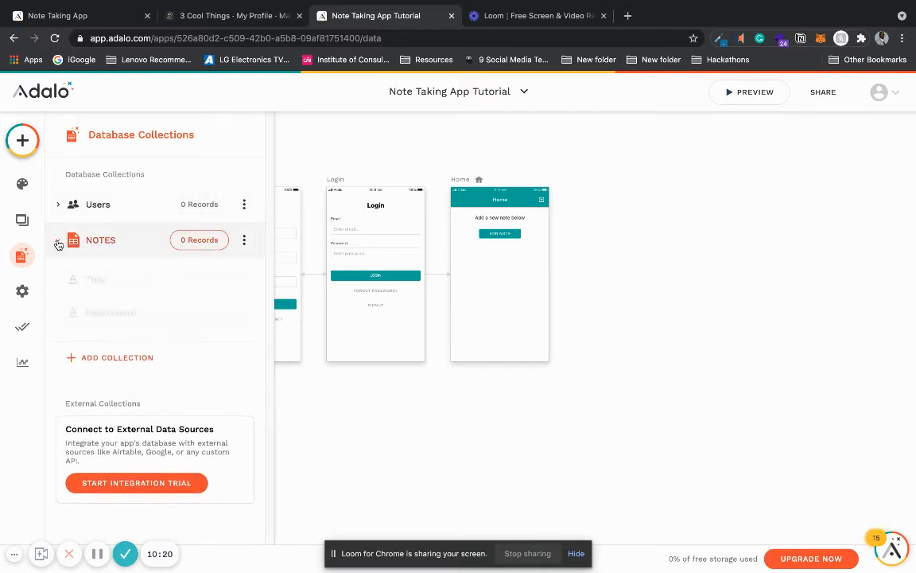
click(117, 353)
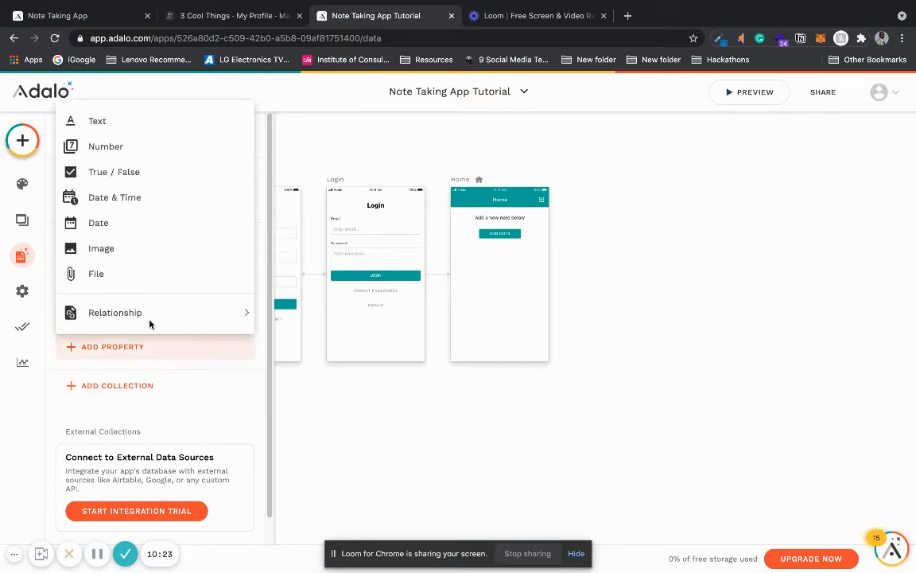
mouse_move(169, 313)
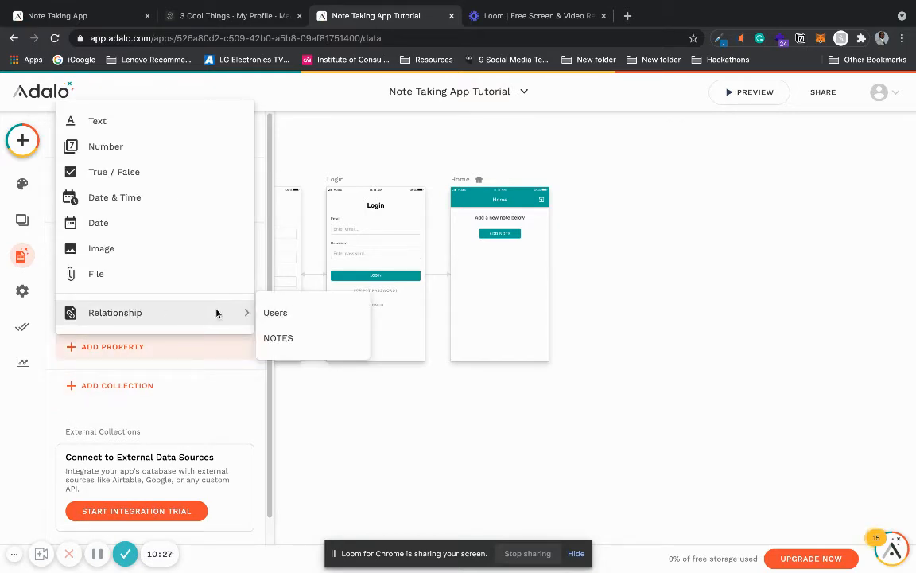
click(278, 313)
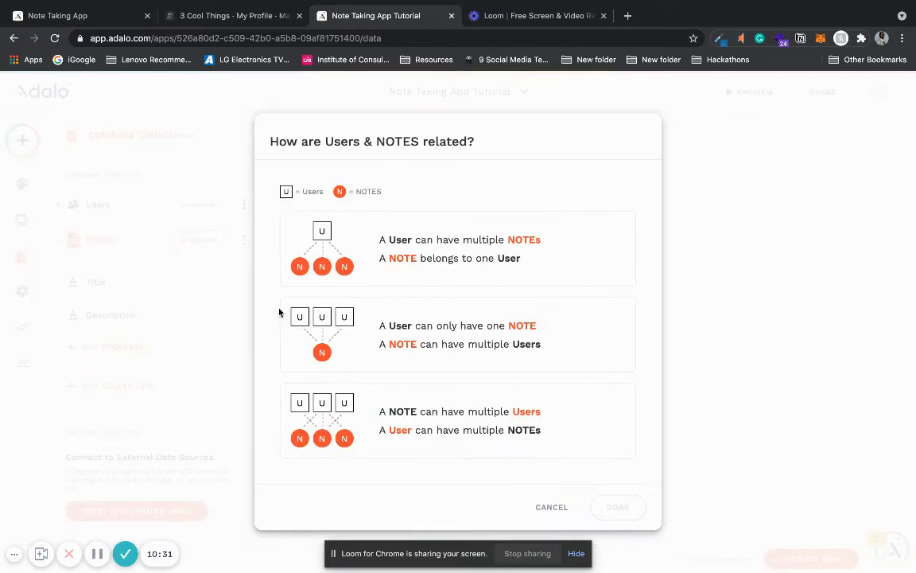
click(405, 424)
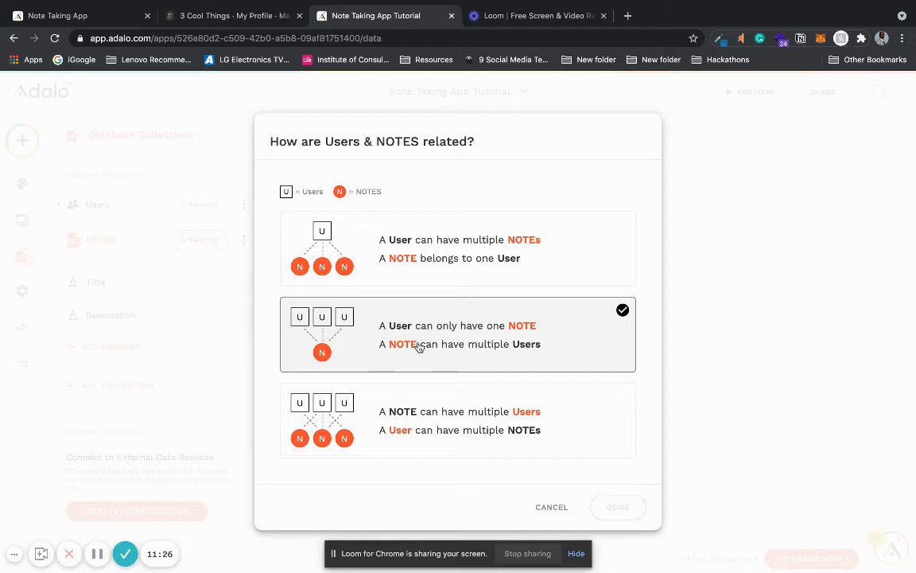
click(380, 408)
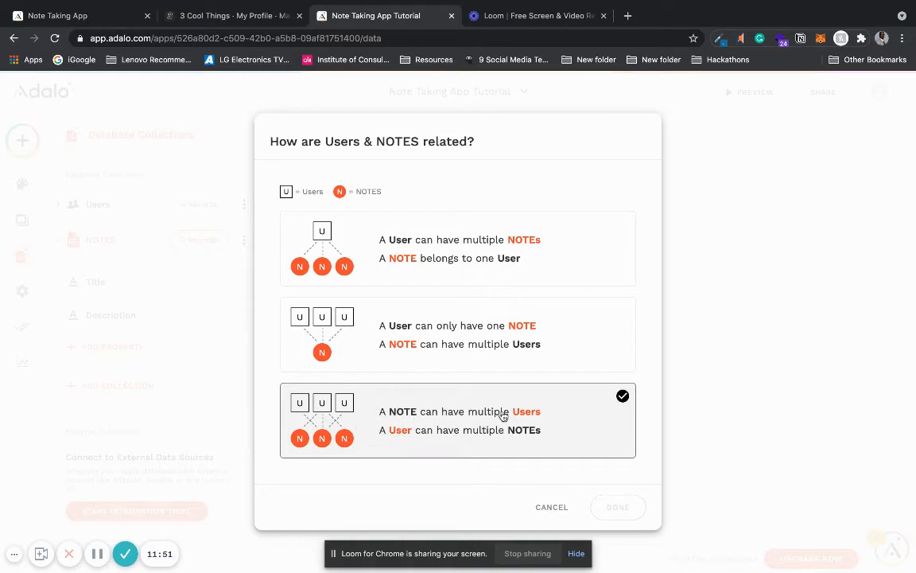
click(390, 442)
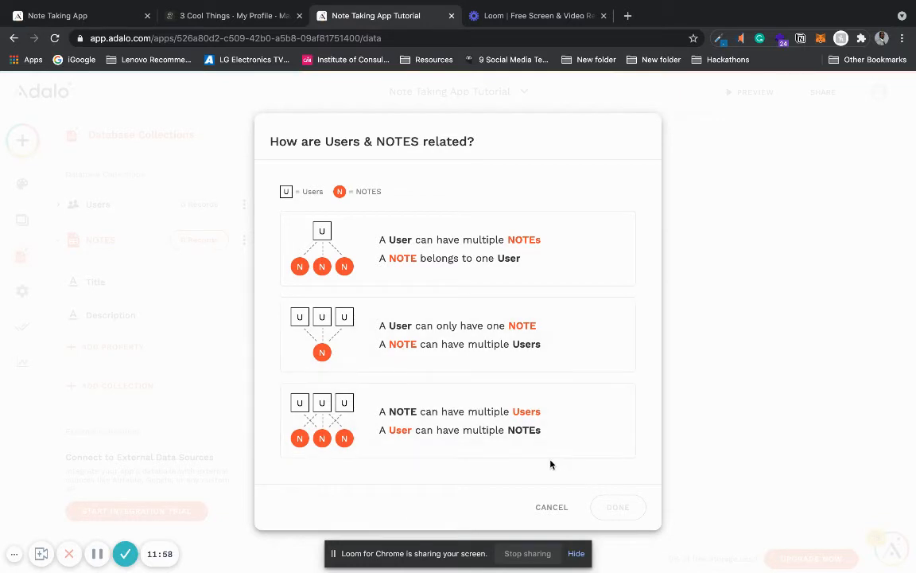
click(509, 259)
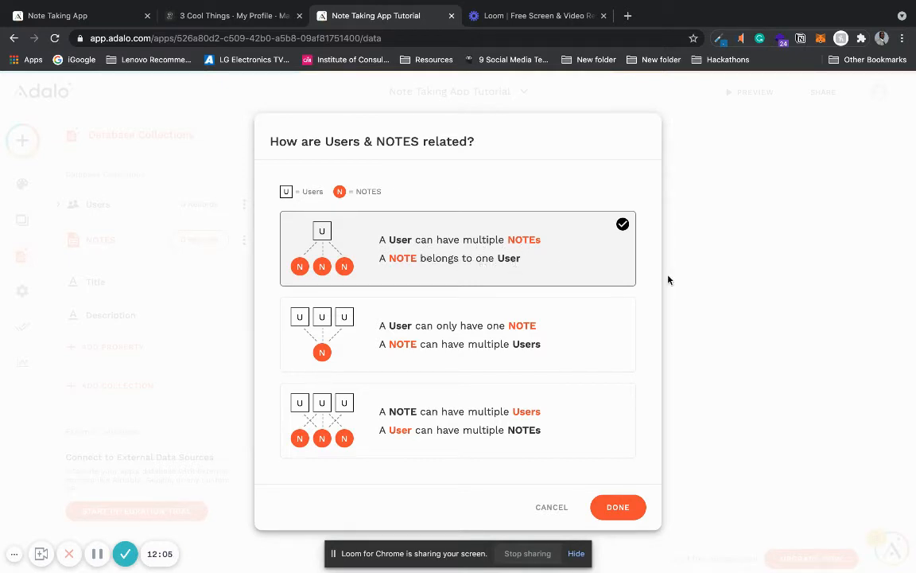
click(620, 508)
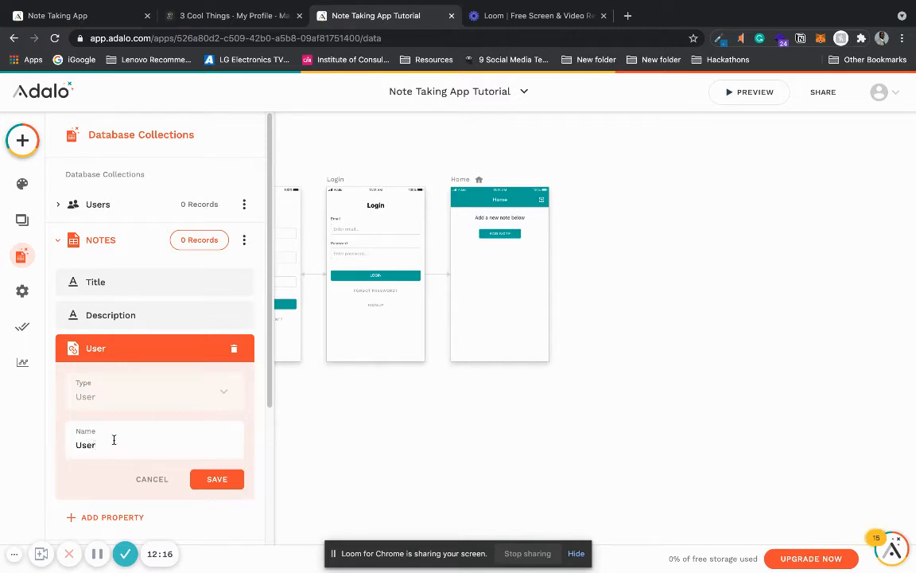
click(205, 478)
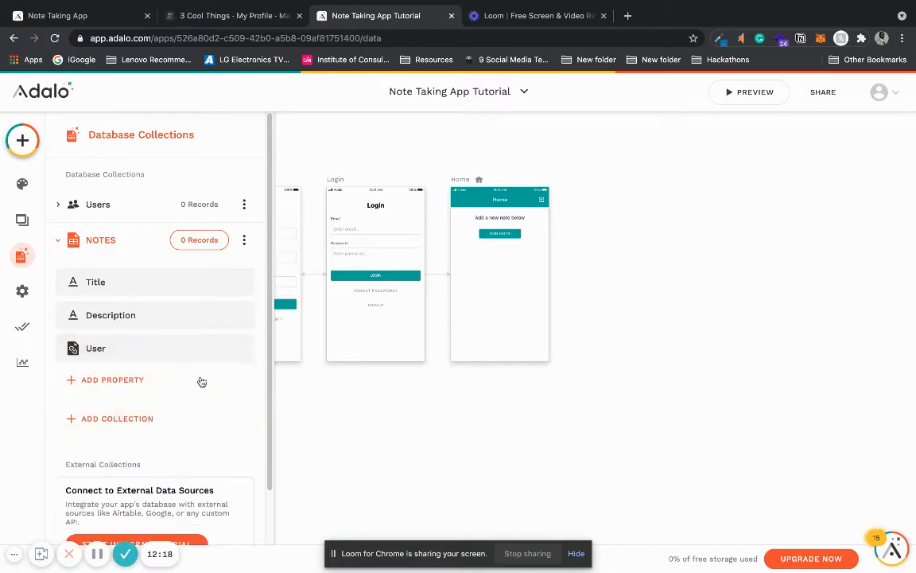
Step: Examine the columns of the NOTES and Users records tables, including the relationship properties and the created and updated dates
click(199, 239)
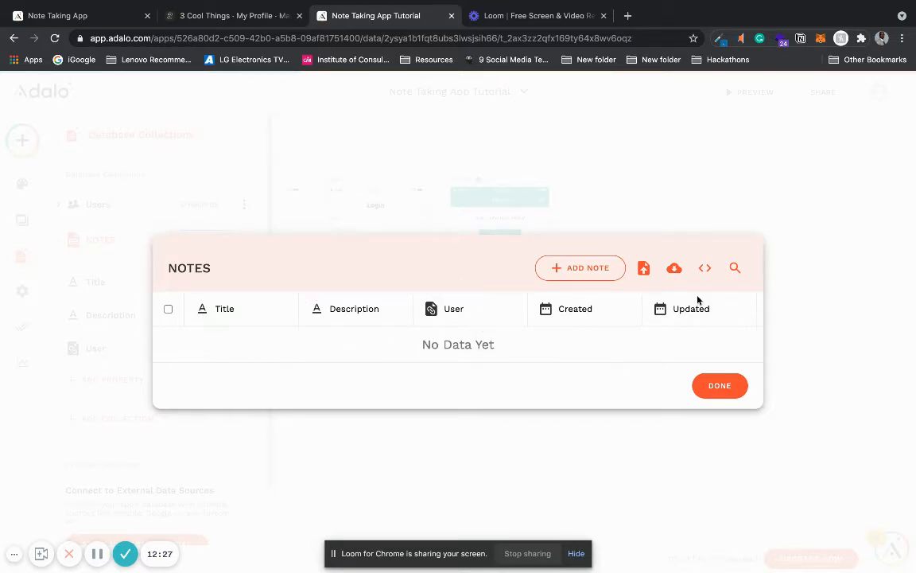
click(725, 387)
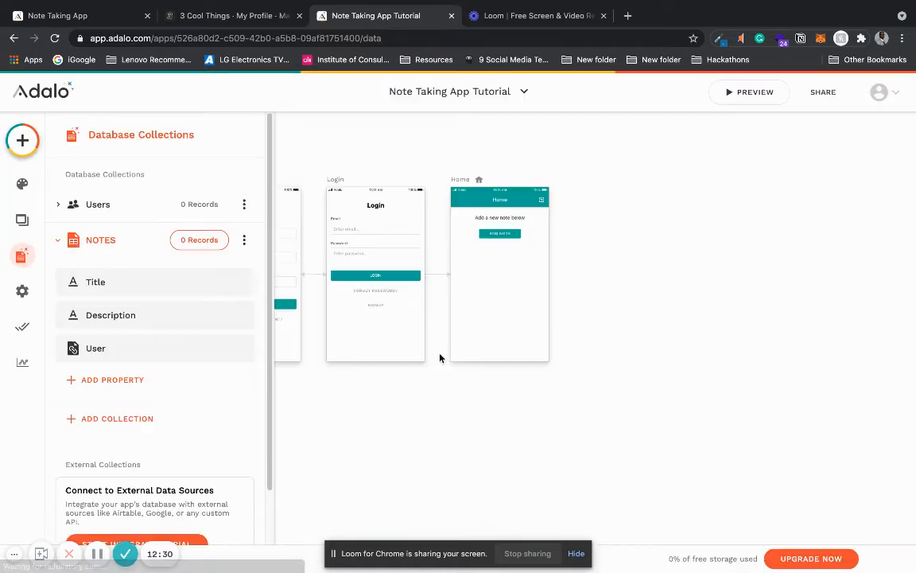
click(58, 243)
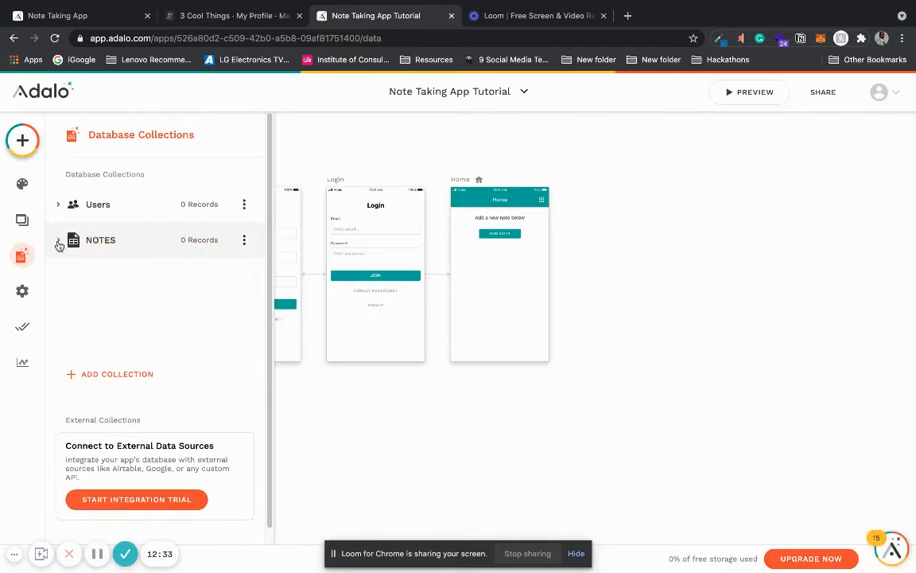
click(188, 206)
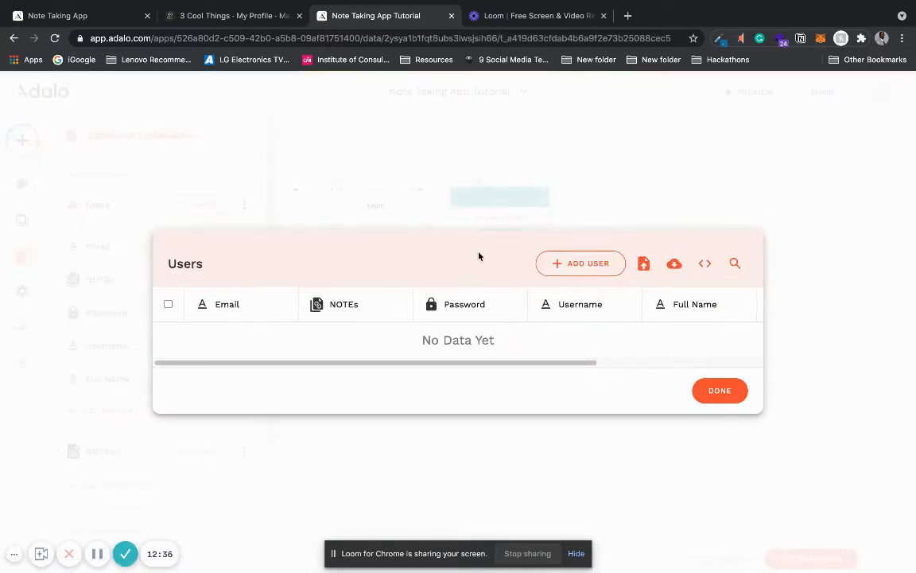
click(719, 391)
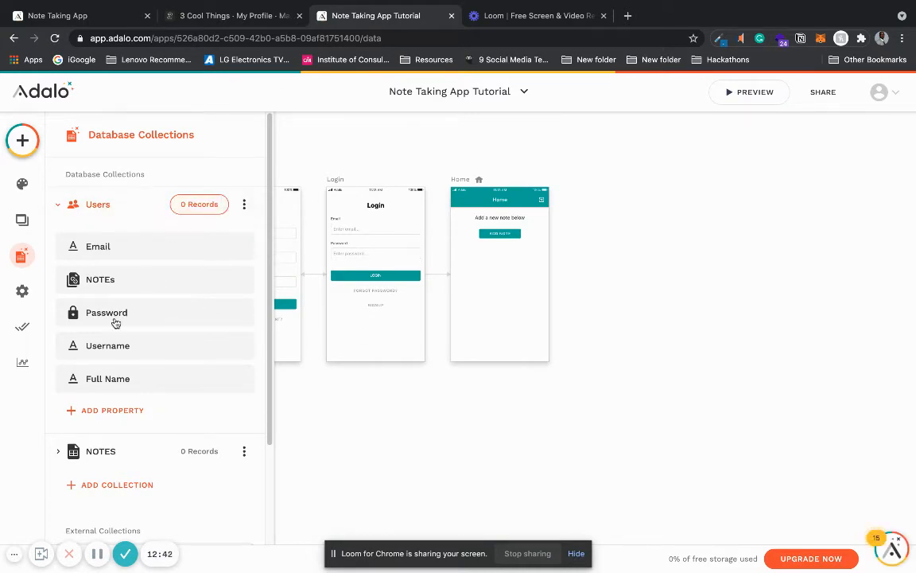
click(201, 209)
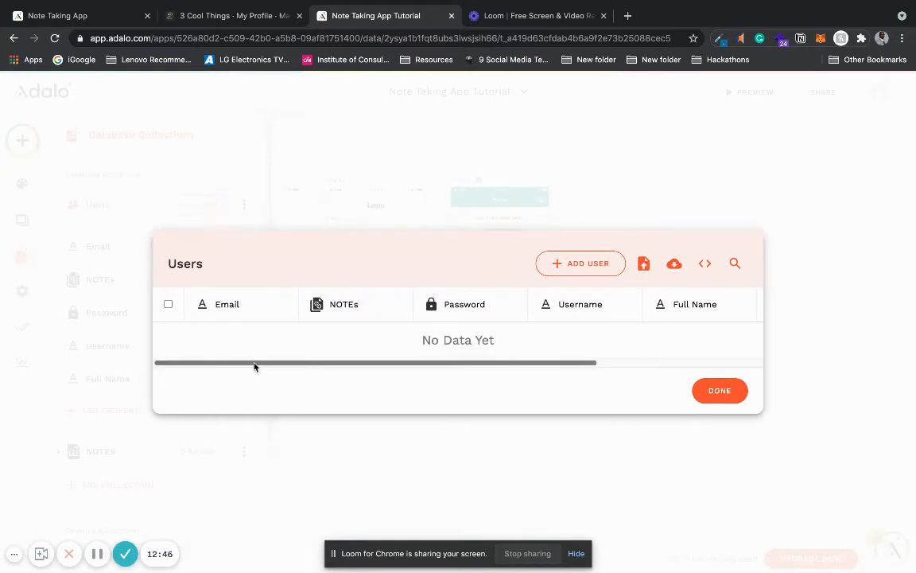
drag(254, 362, 209, 359)
scroll(497, 364, right, 5)
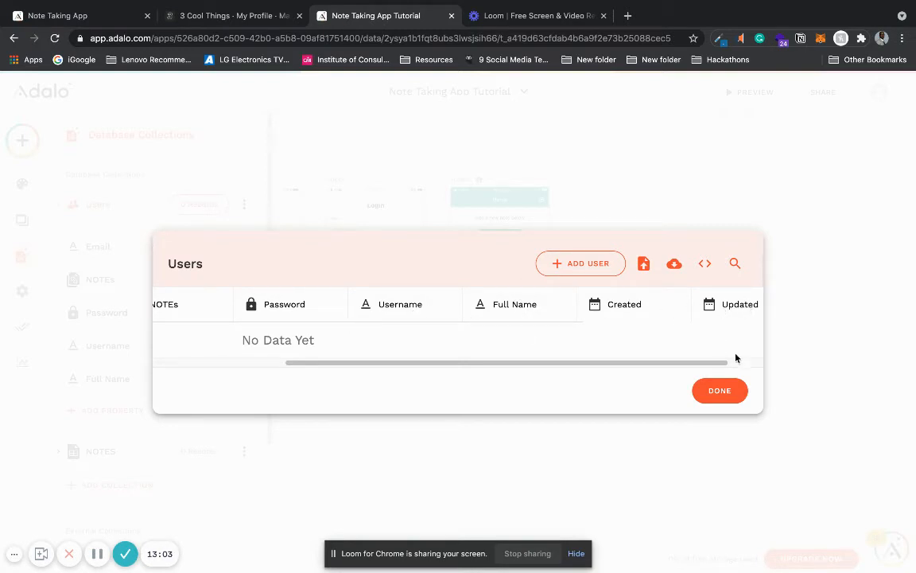
click(719, 390)
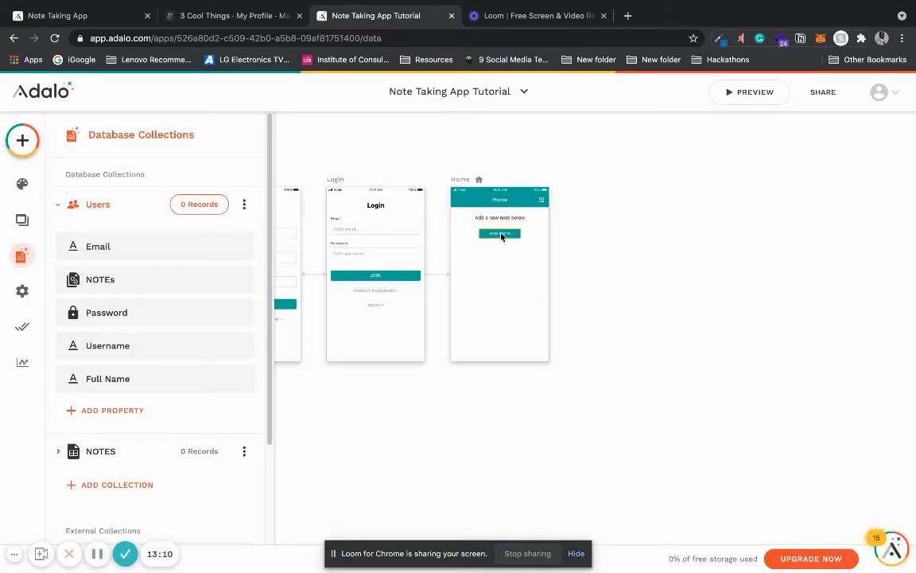
Step: Add a new screen from the Form template and name it "New Note"
click(23, 145)
click(198, 139)
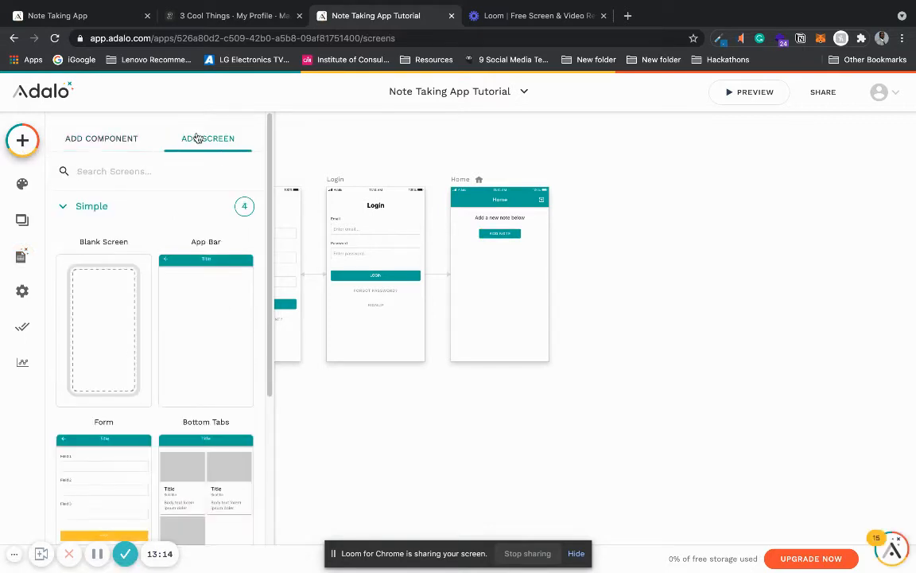
drag(270, 202, 264, 363)
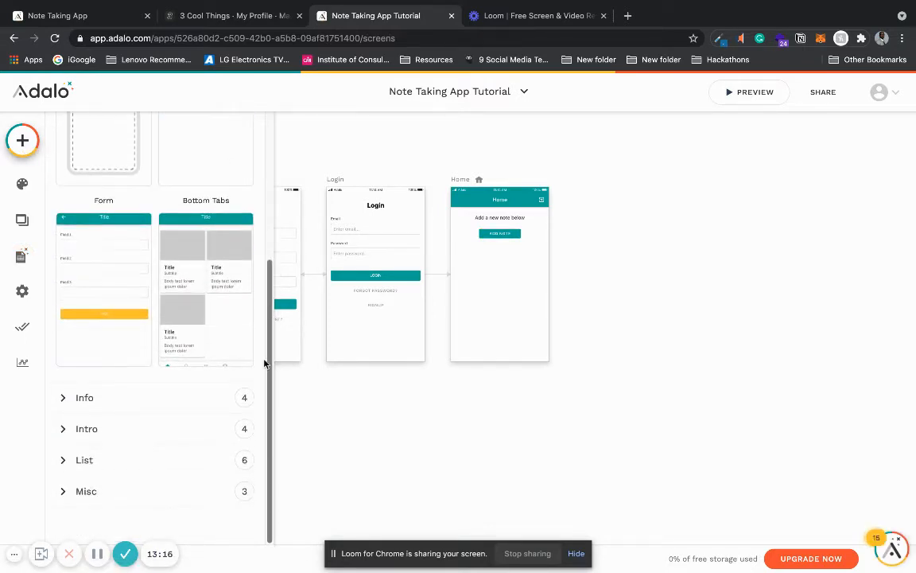
click(146, 399)
click(118, 274)
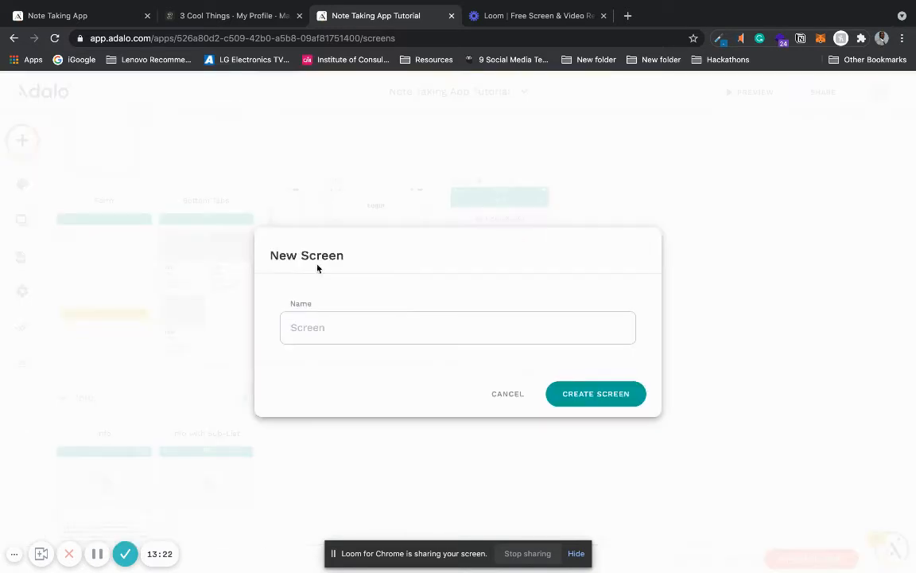
text(N)
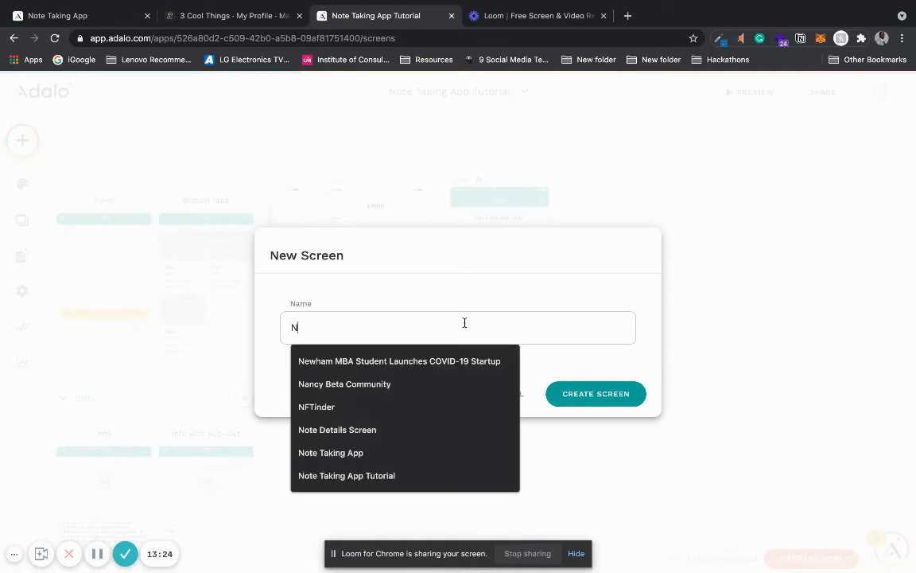
text(ew Note)
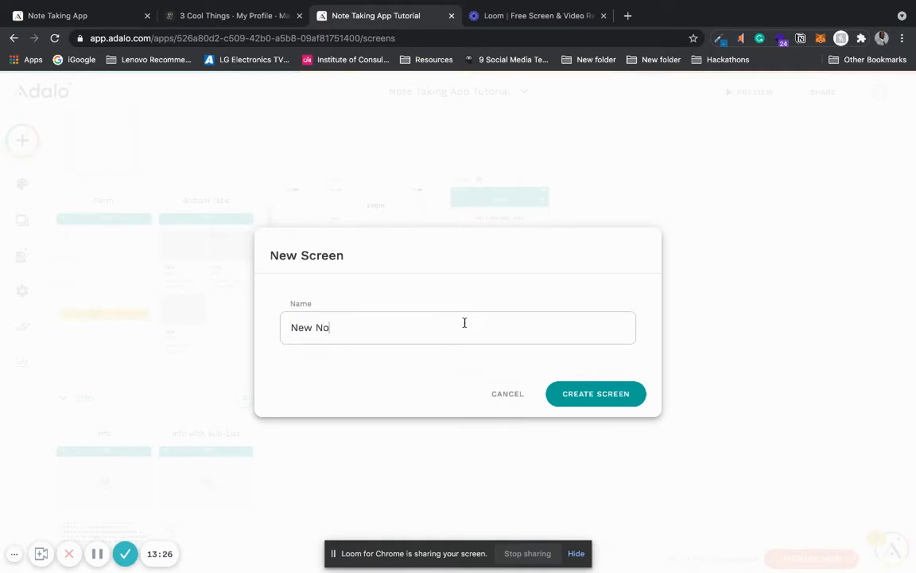
click(589, 390)
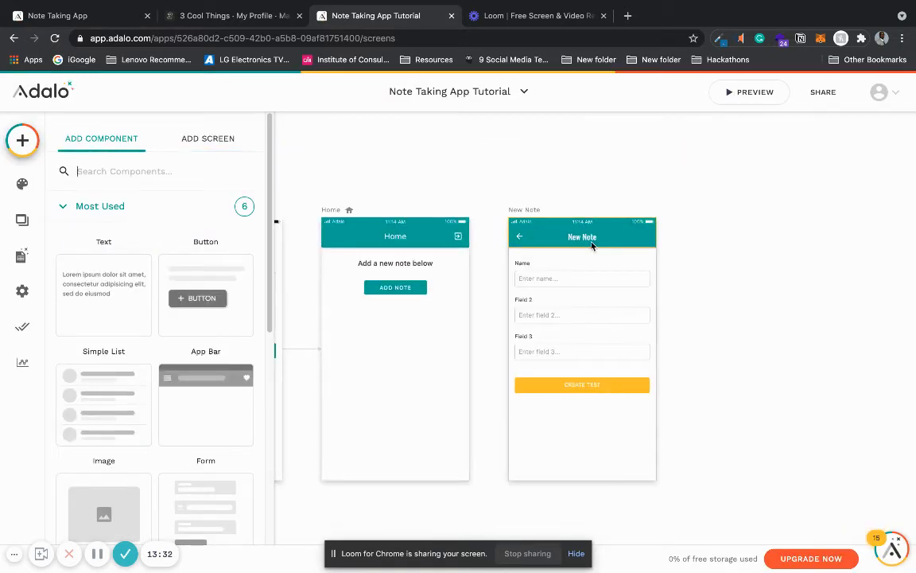
Step: Change the font of the New Note screen's app bar title to the System Standard body font
click(591, 246)
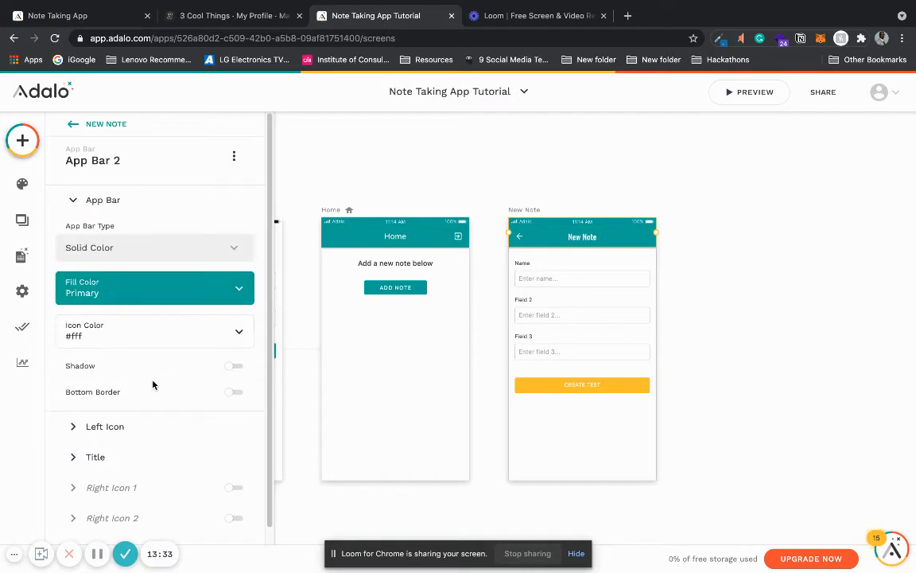
click(135, 456)
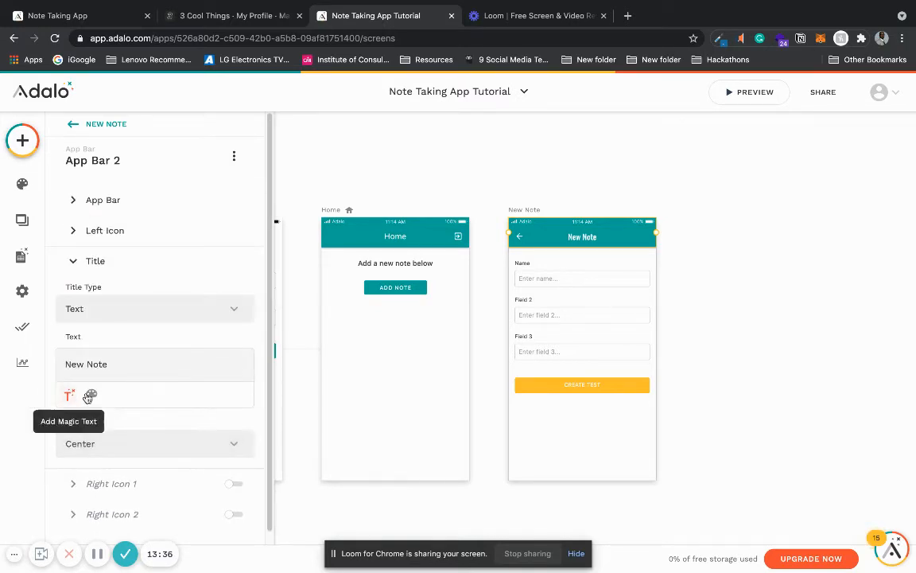
click(89, 395)
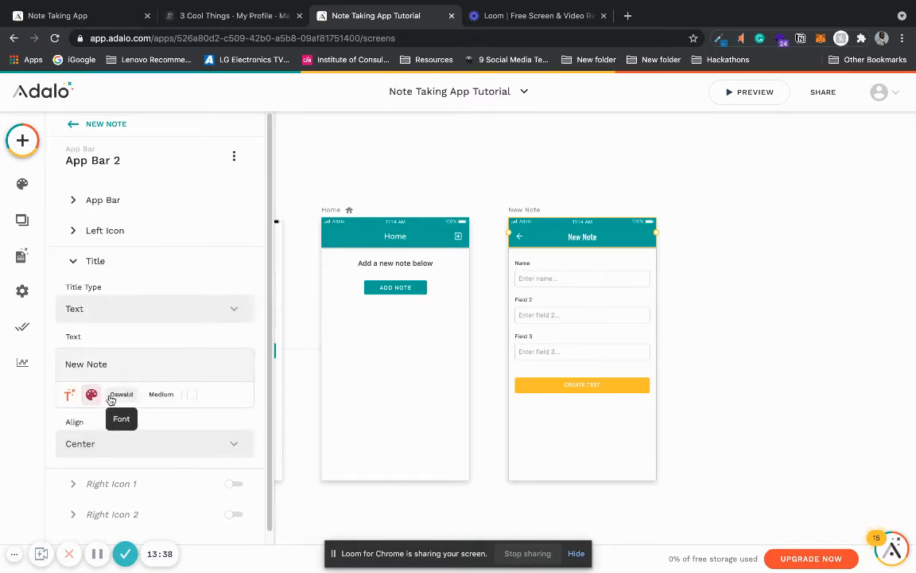
click(114, 395)
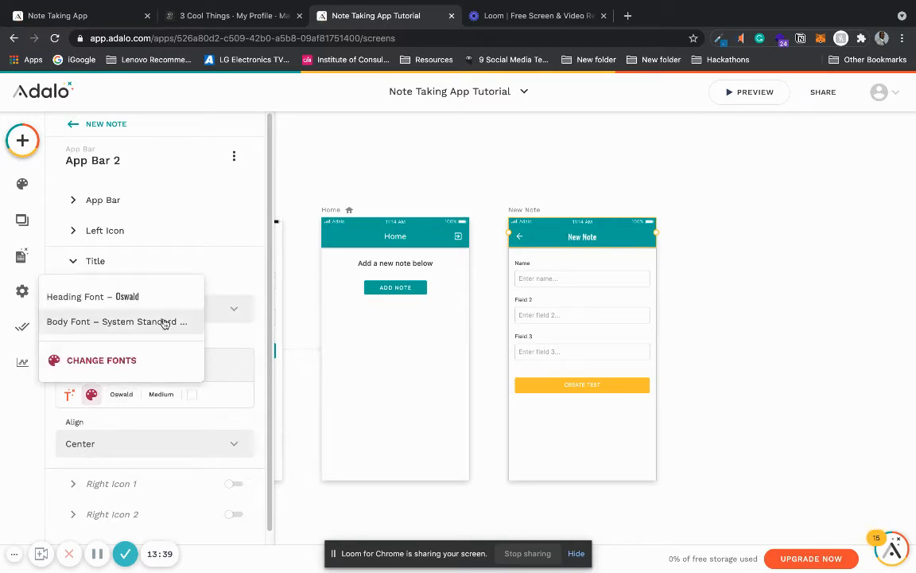
click(165, 322)
click(689, 245)
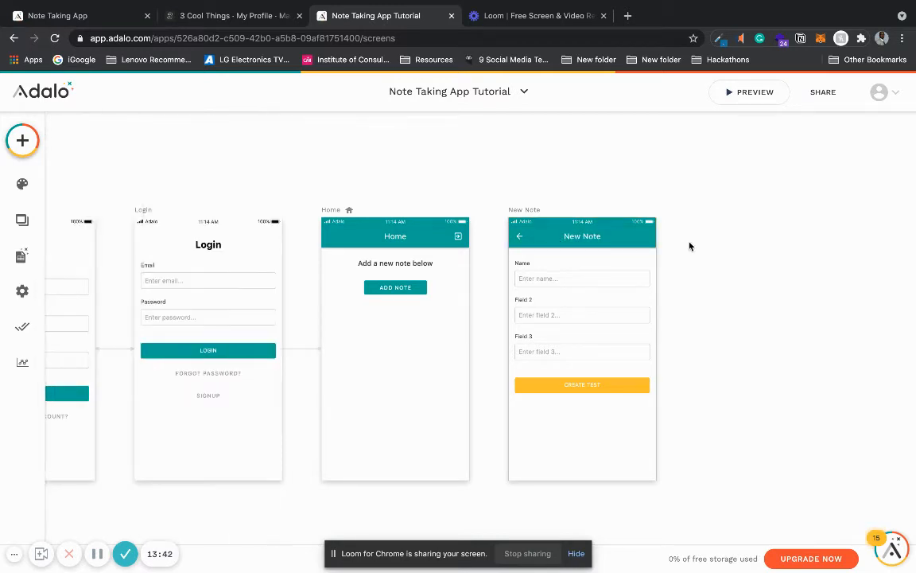
Step: Set the New Note form's data collection to NOTES and check its fields and the submit button's Create action
click(595, 294)
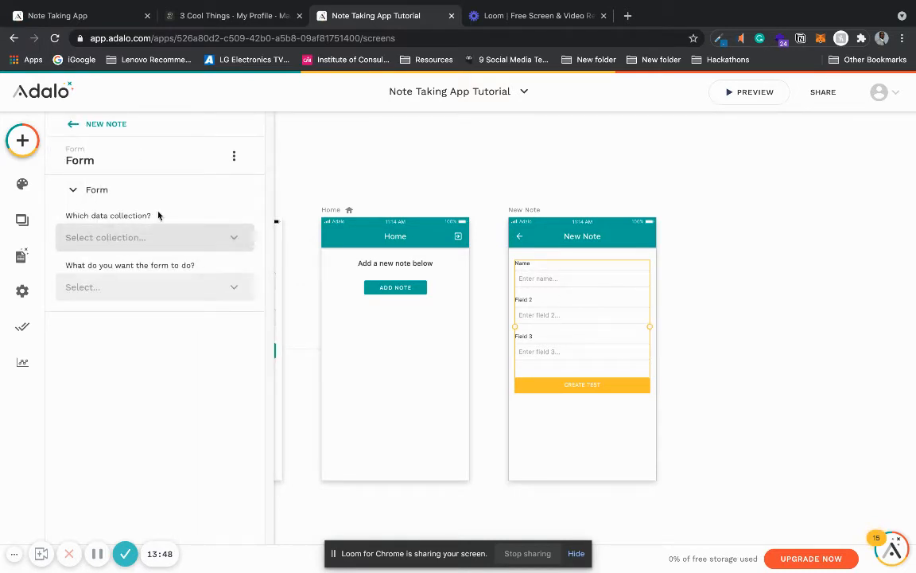
click(159, 237)
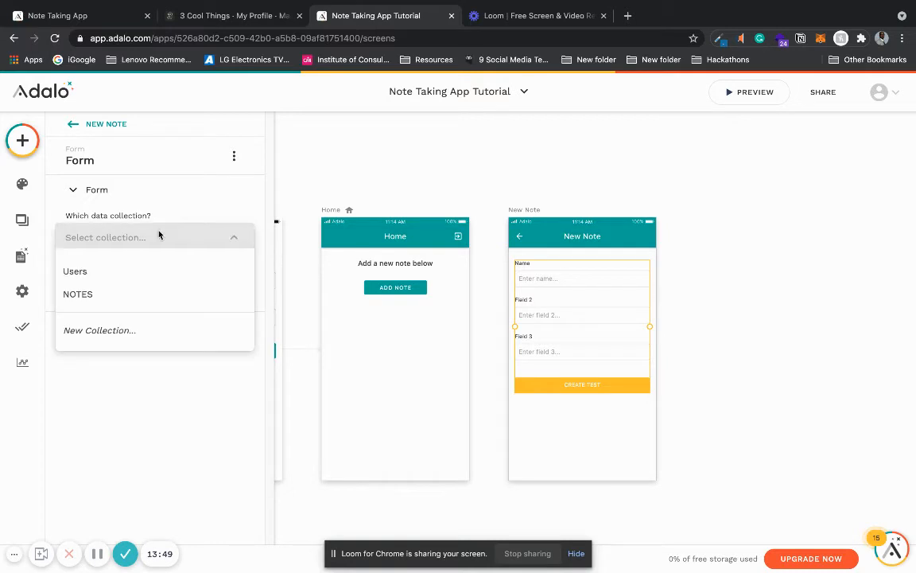
click(140, 299)
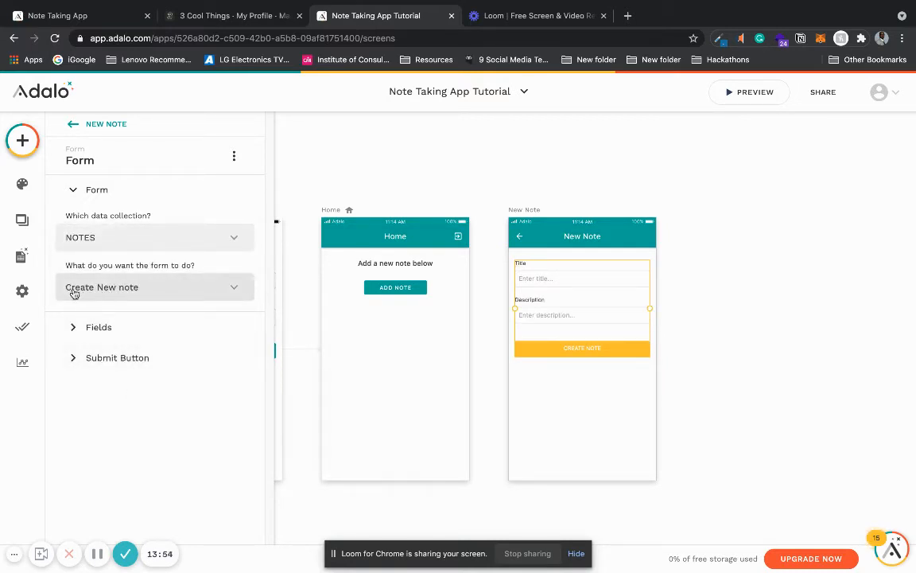
click(136, 324)
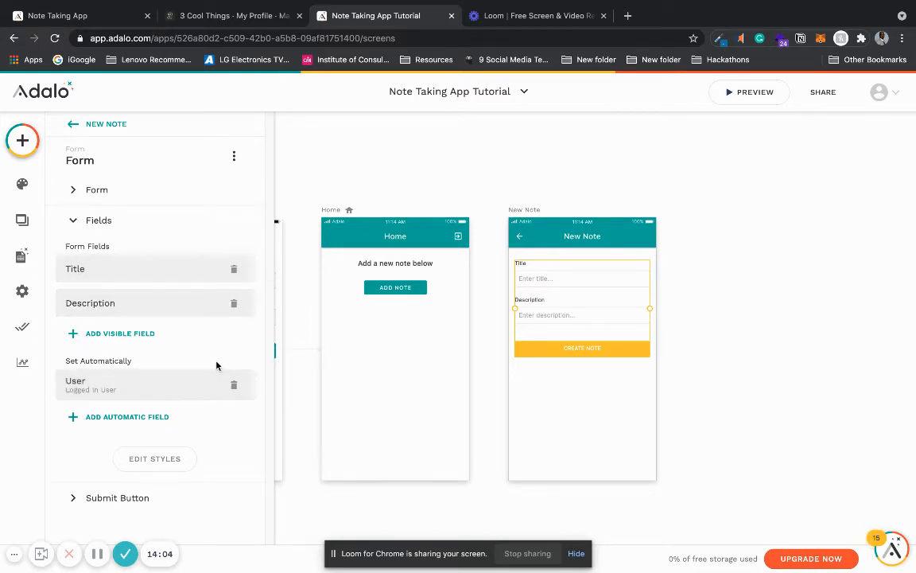
click(115, 497)
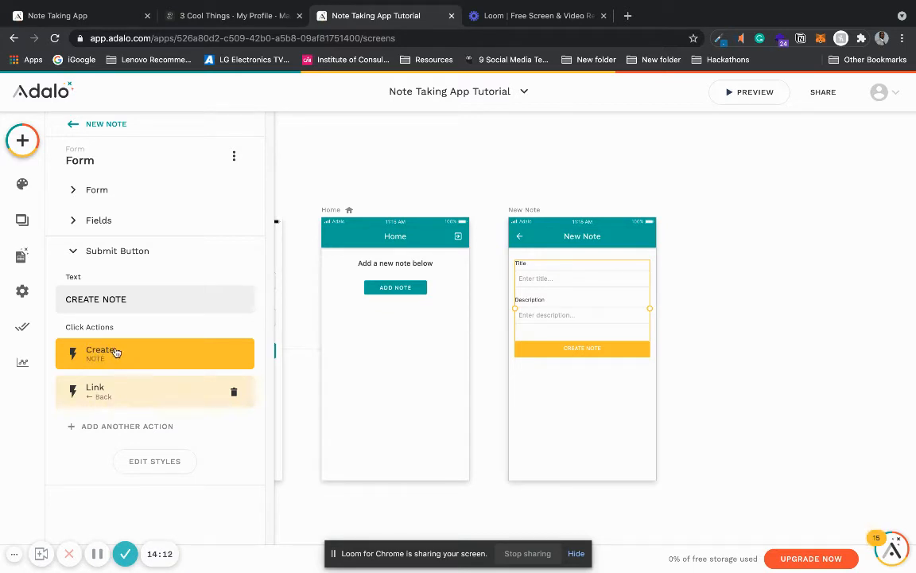
click(102, 355)
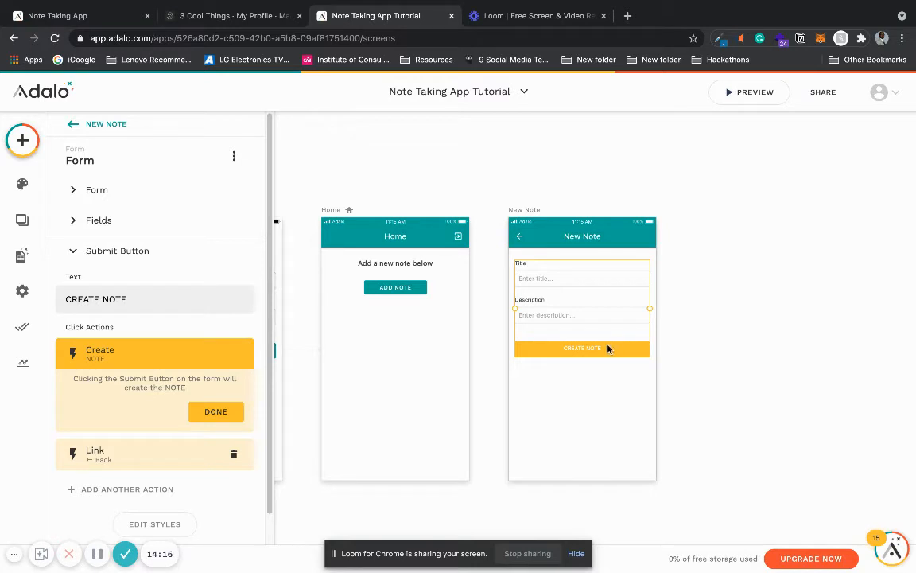
Step: Check the New Note submit button's Link action, including its target screen and transition
click(214, 409)
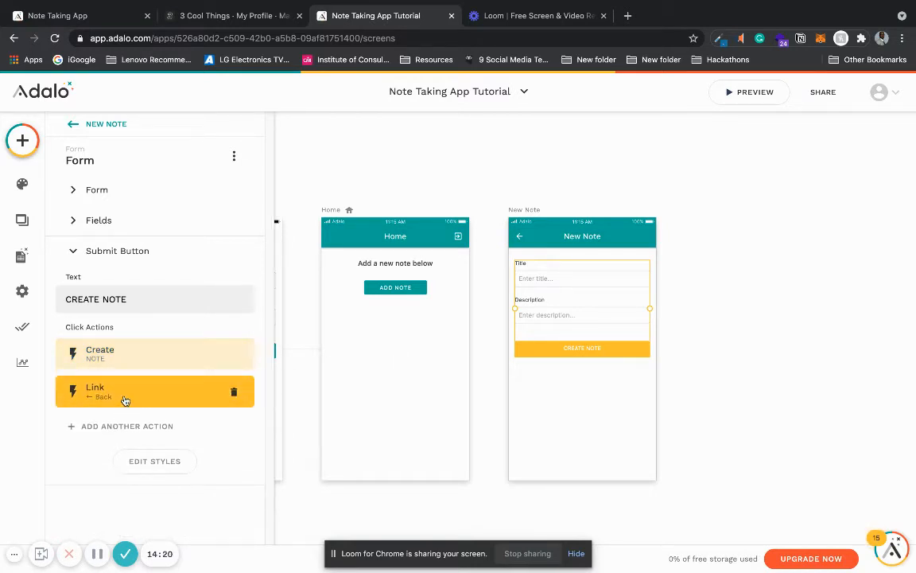
click(125, 400)
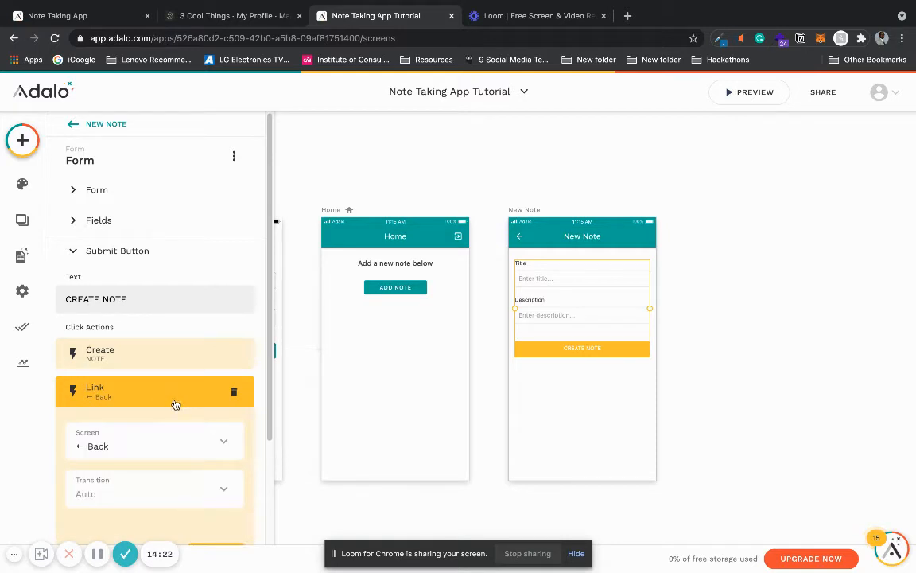
click(595, 139)
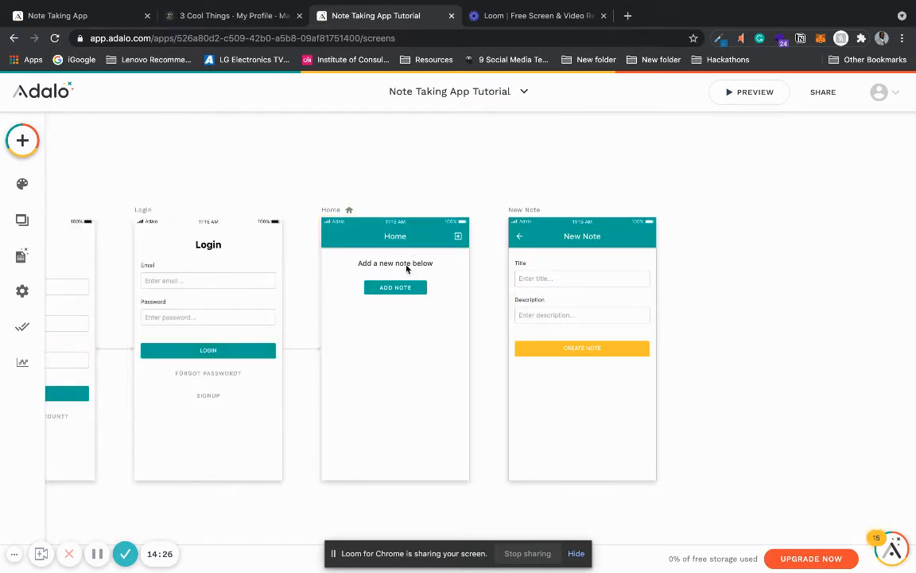
Step: Examine the New Note app bar's settings and the back arrow icon's Link action
click(517, 238)
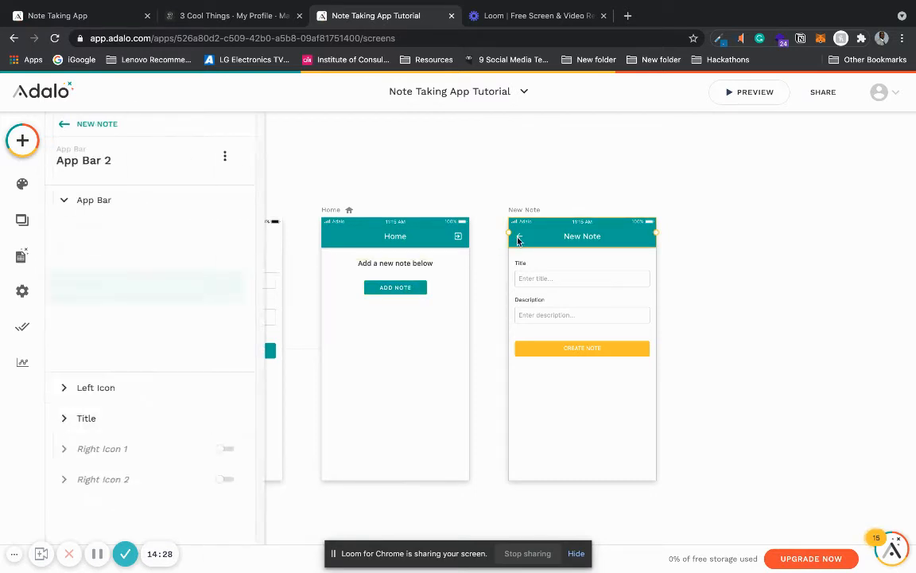
click(153, 199)
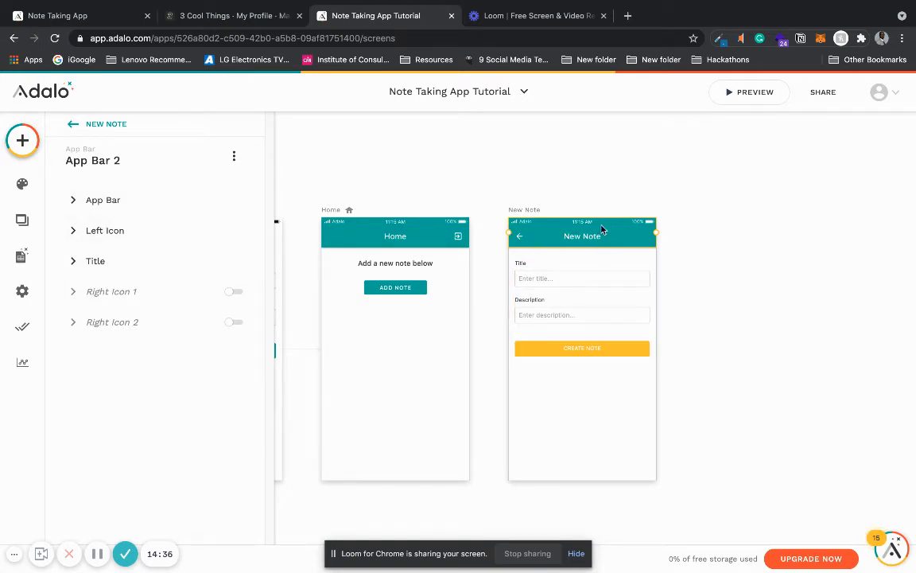
click(124, 200)
click(123, 200)
click(147, 239)
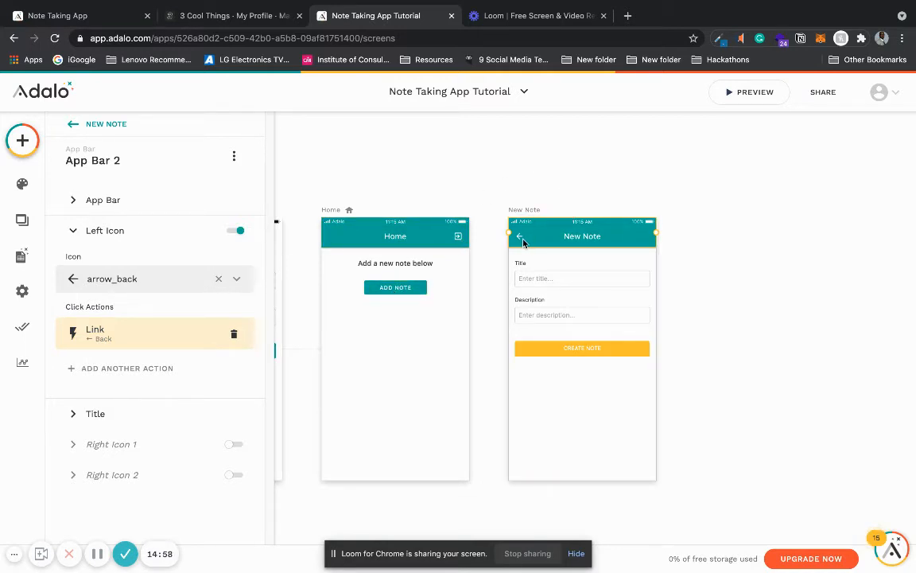
click(465, 188)
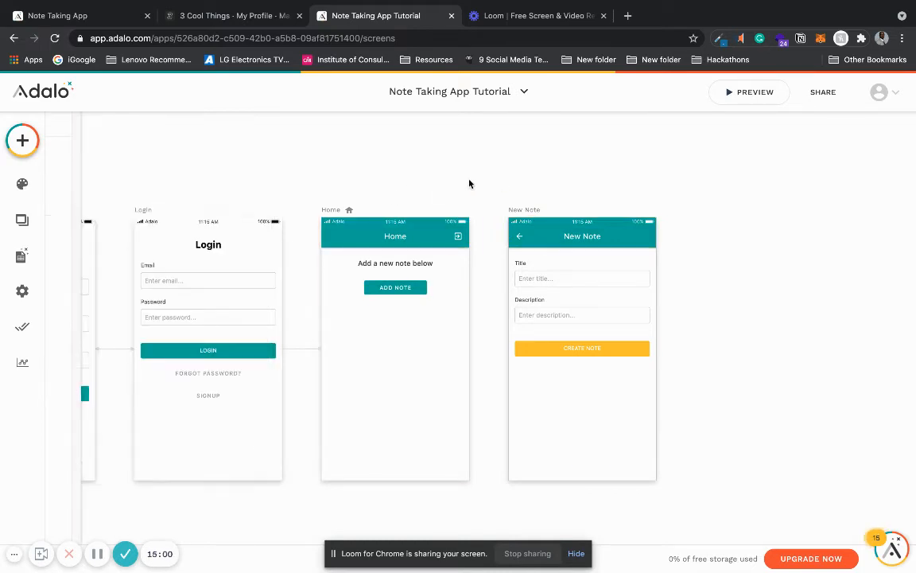
Step: Add a click action to the Home screen's ADD NOTE button that links to the New Note screen with the transition None
click(394, 288)
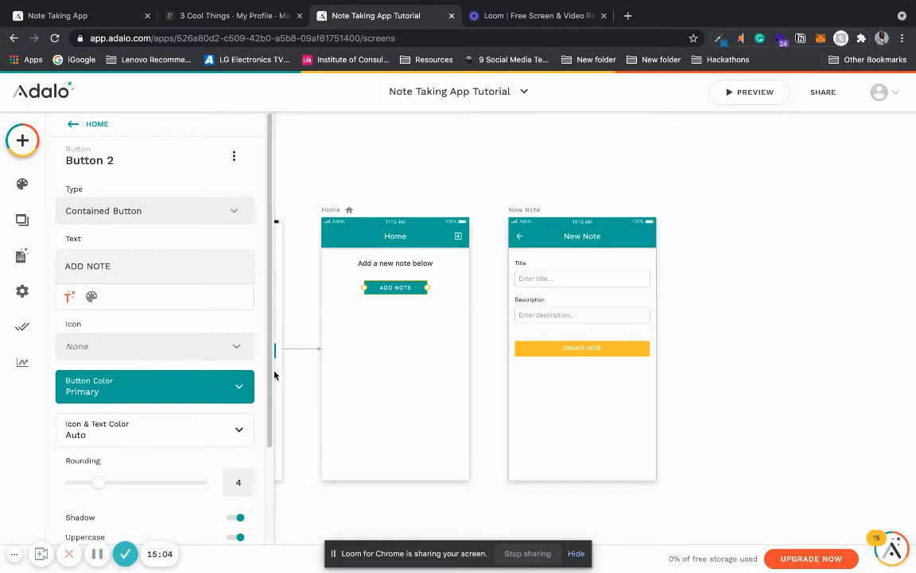
scroll(234, 472, down, 2)
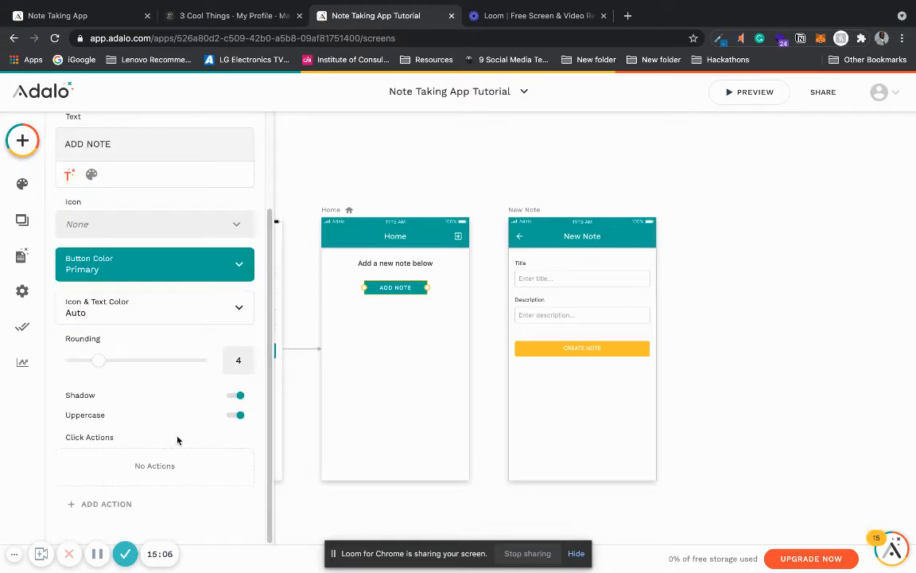
click(133, 508)
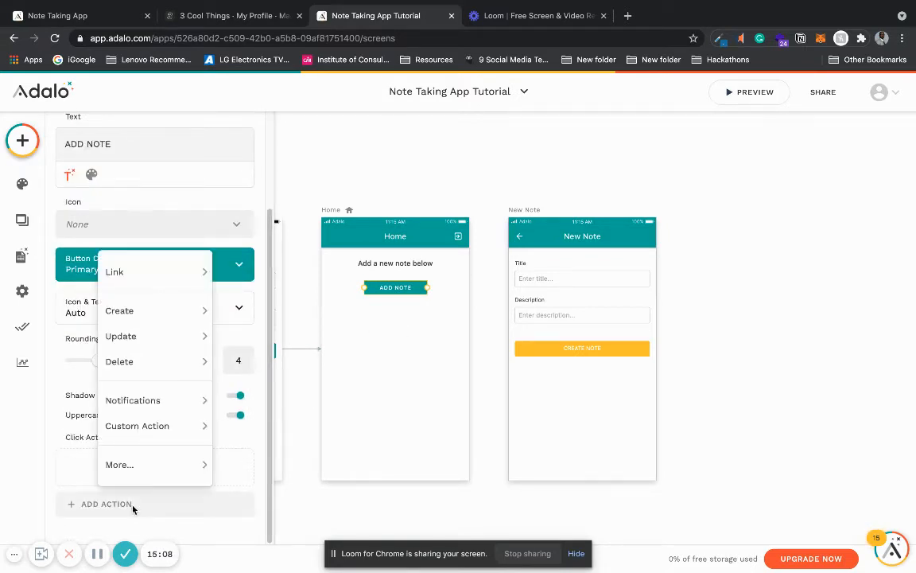
mouse_move(175, 272)
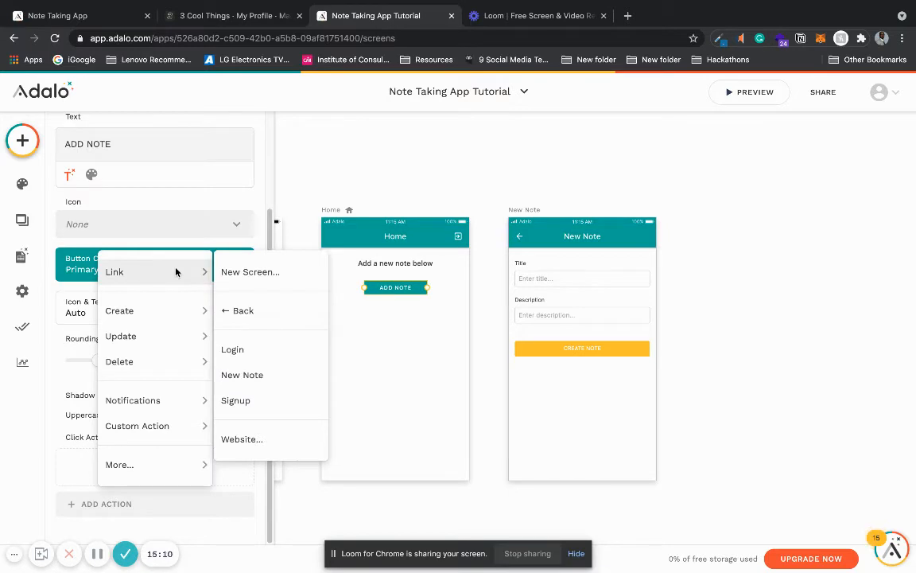
click(254, 375)
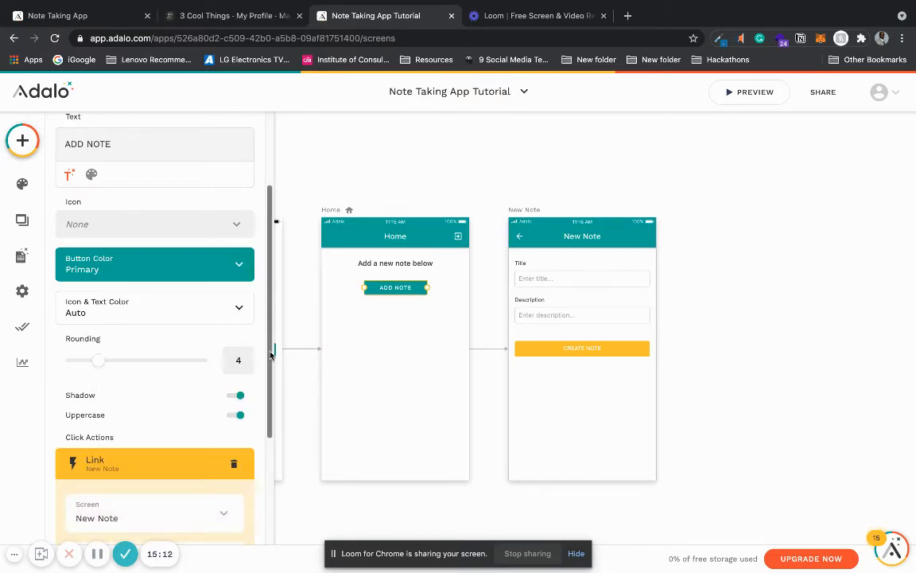
scroll(260, 421, down, 2)
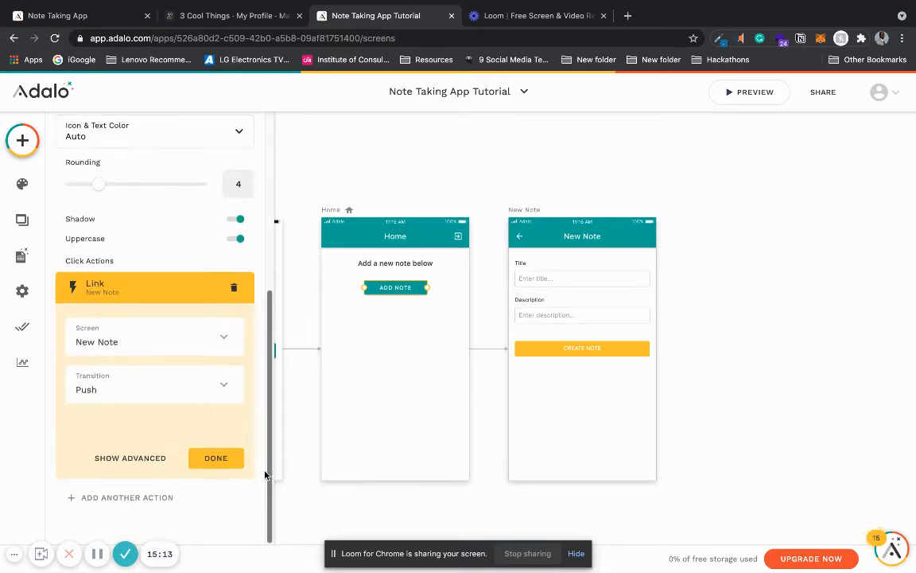
click(176, 389)
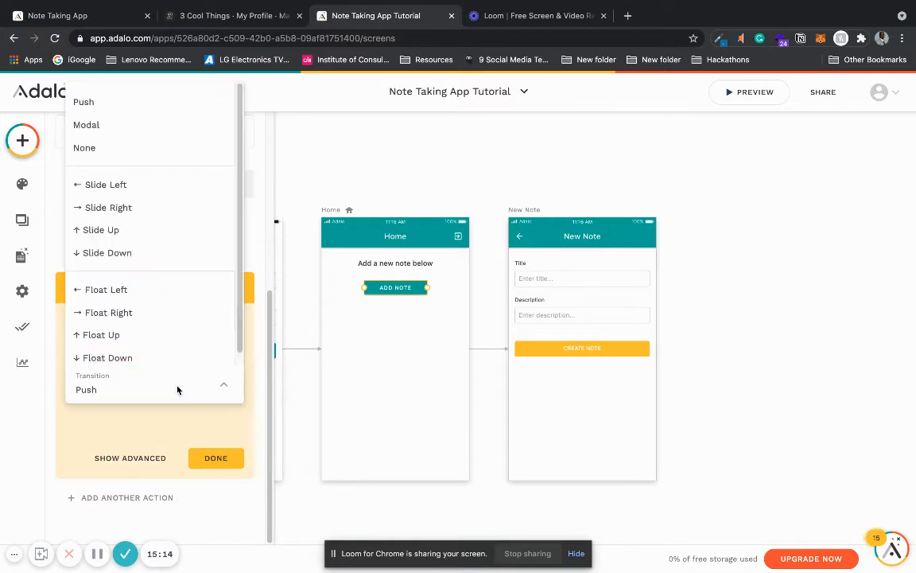
click(159, 149)
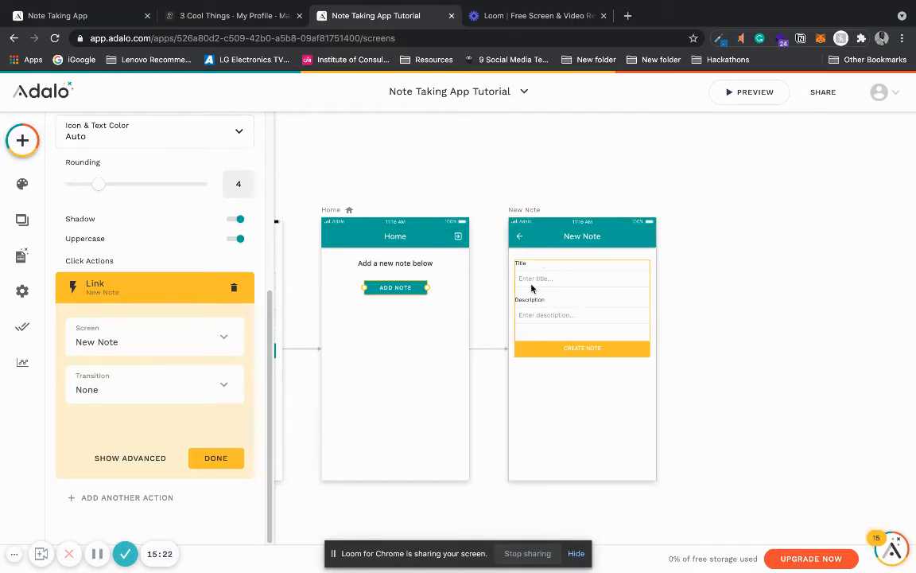
click(215, 458)
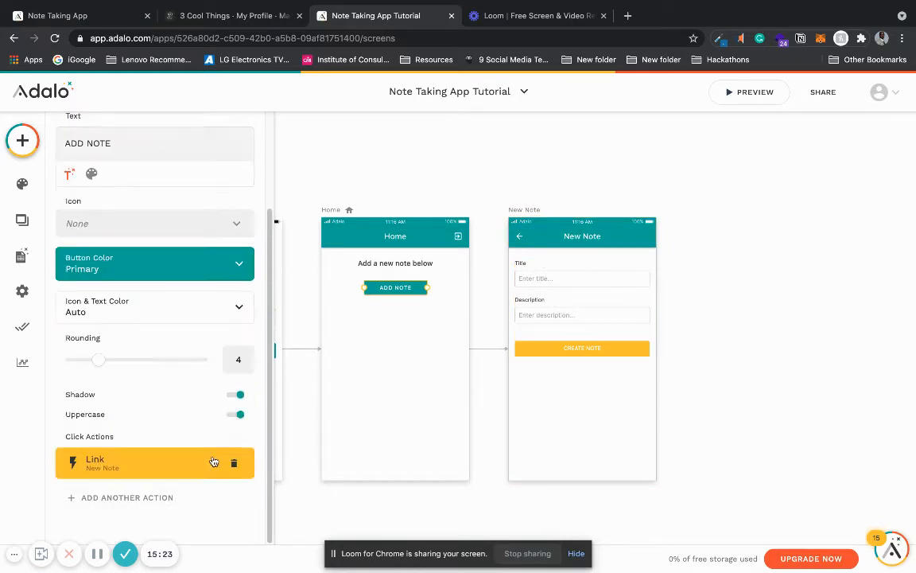
click(412, 156)
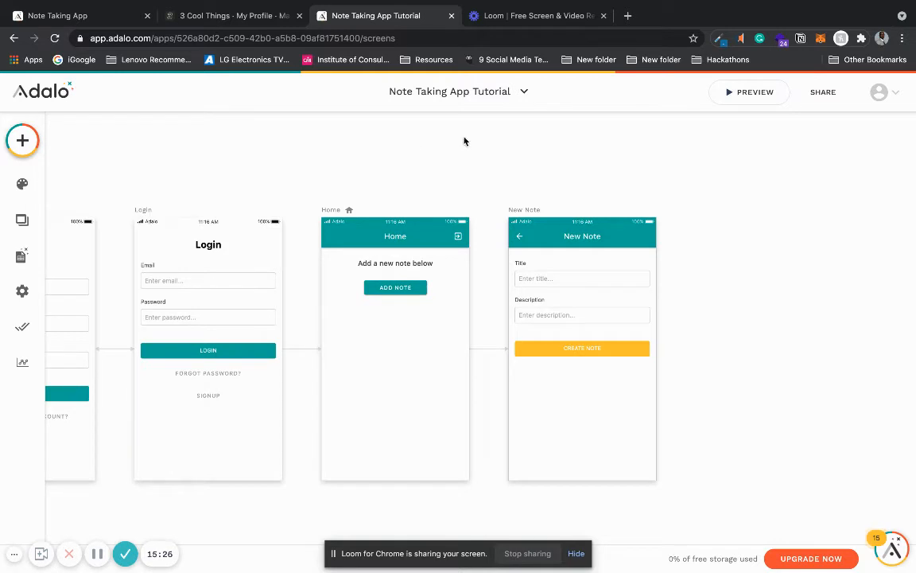
Step: Preview the app and sign up a test user with an email address, account password and full name
click(739, 97)
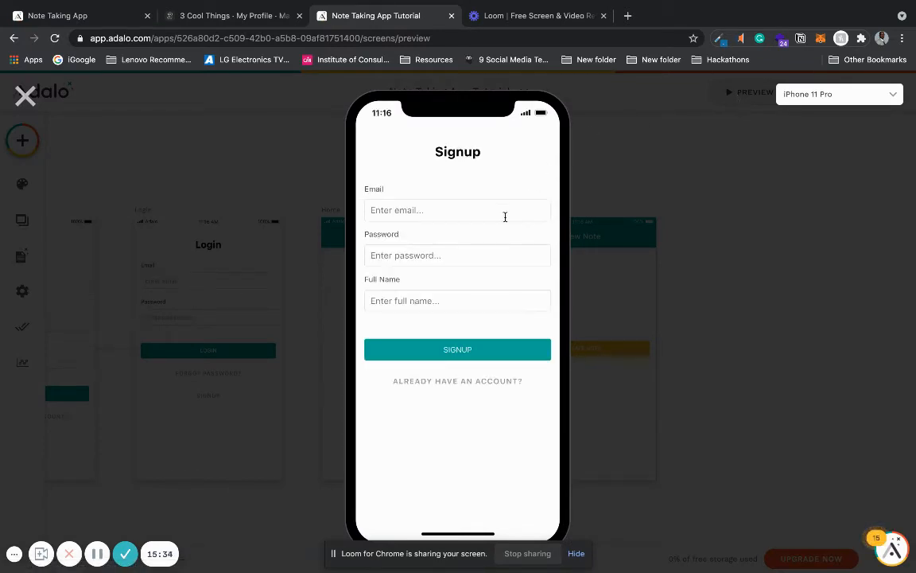
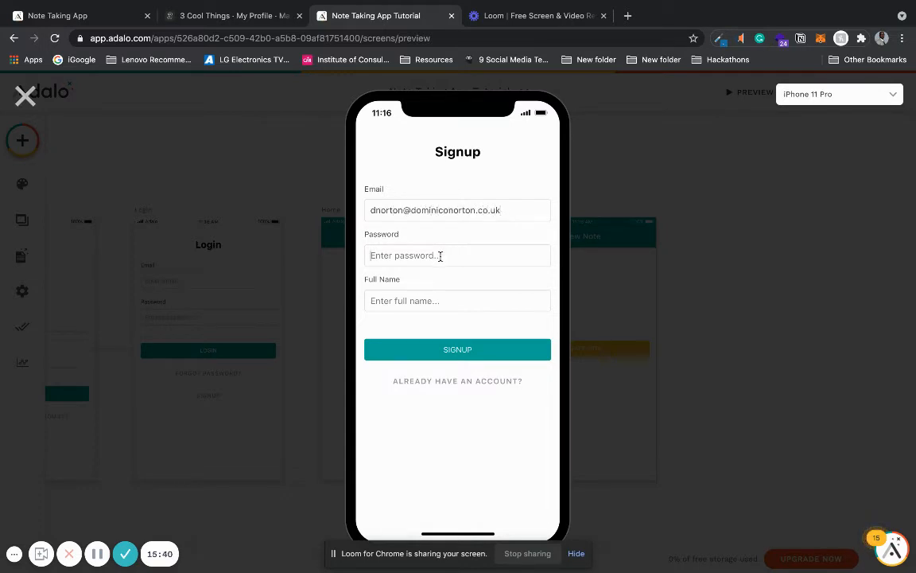
text(pDo)
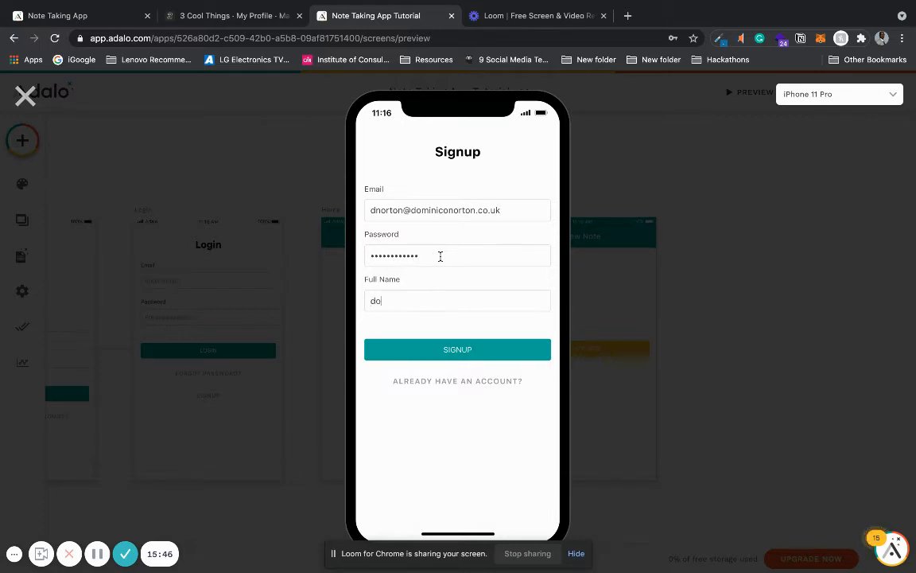
key(BackSpace)
key(BackSpace)
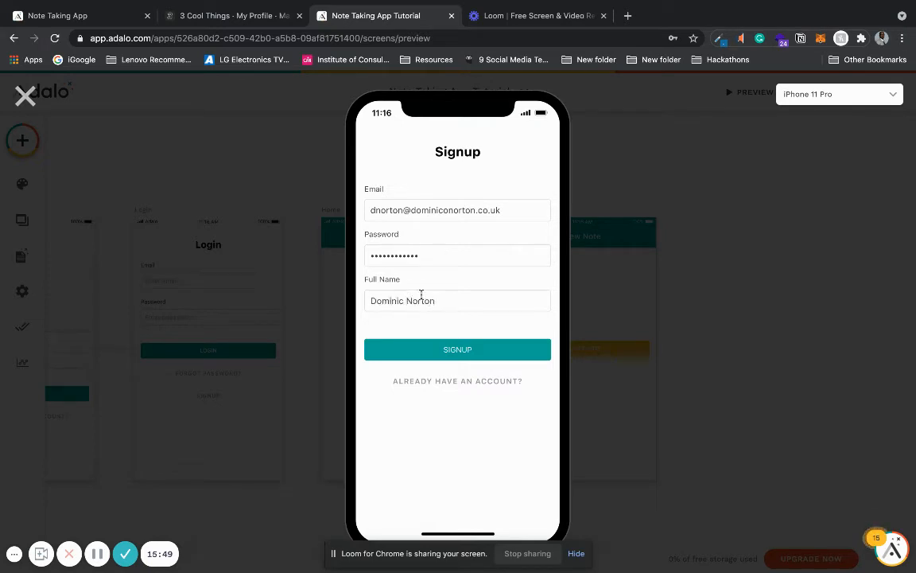
click(439, 349)
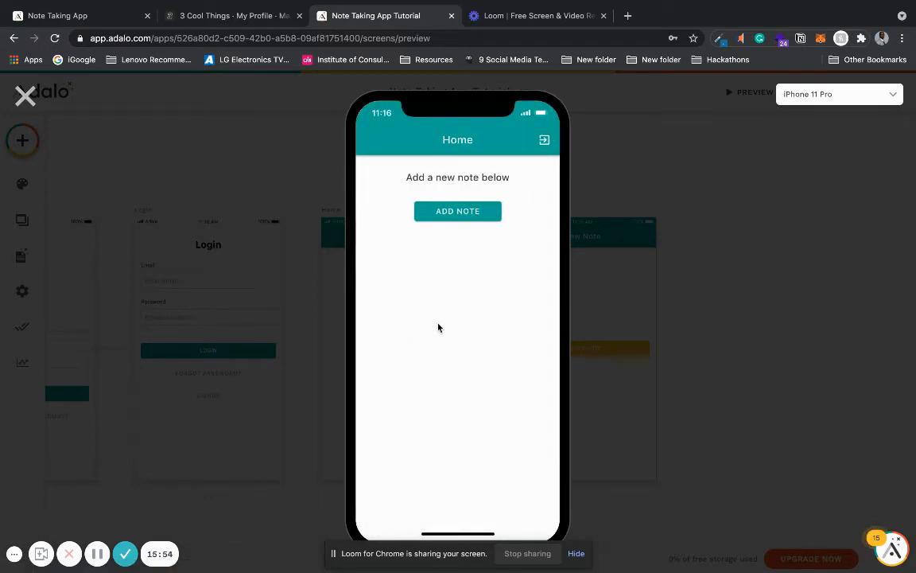
Step: Create a note in the preview titled "Note 1" with the description "This is my first note"
click(454, 214)
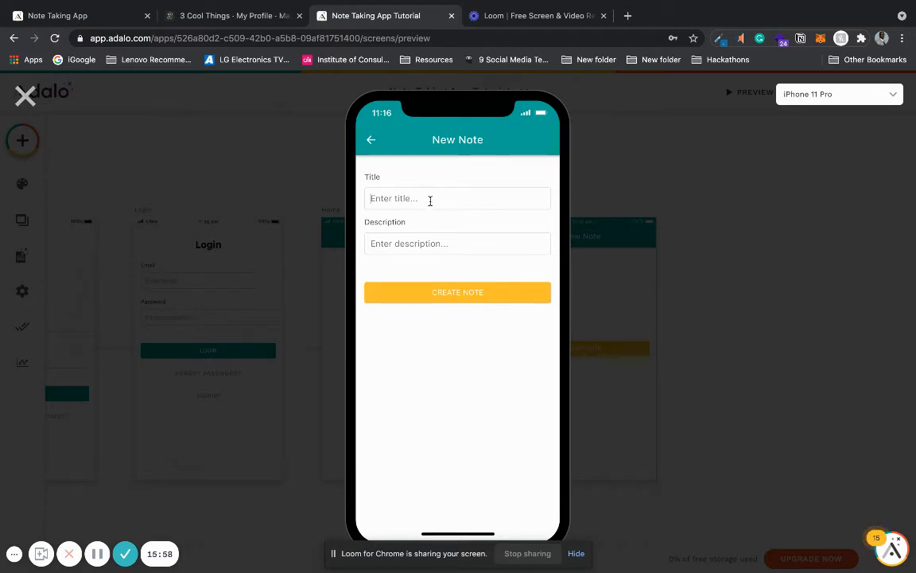
text(Note 1)
click(420, 243)
text(This is my first note)
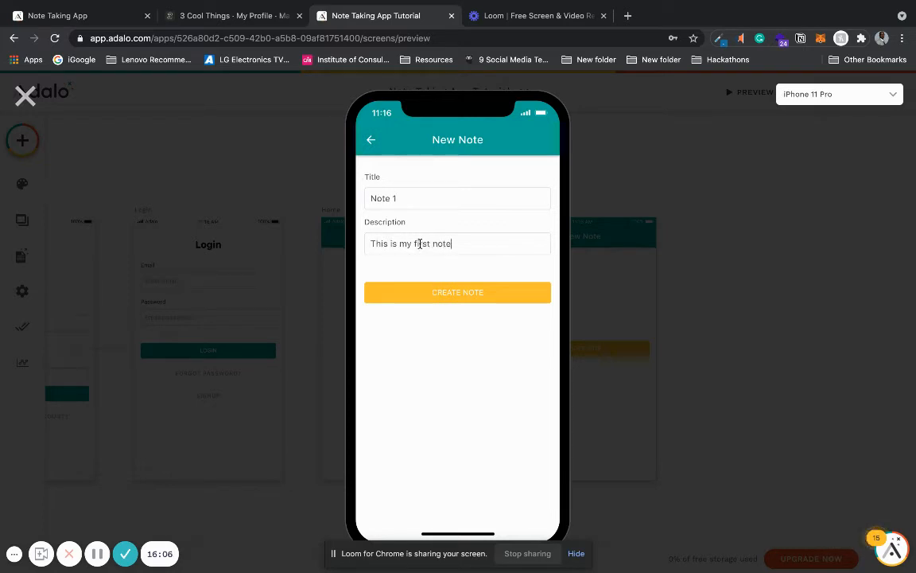
click(423, 293)
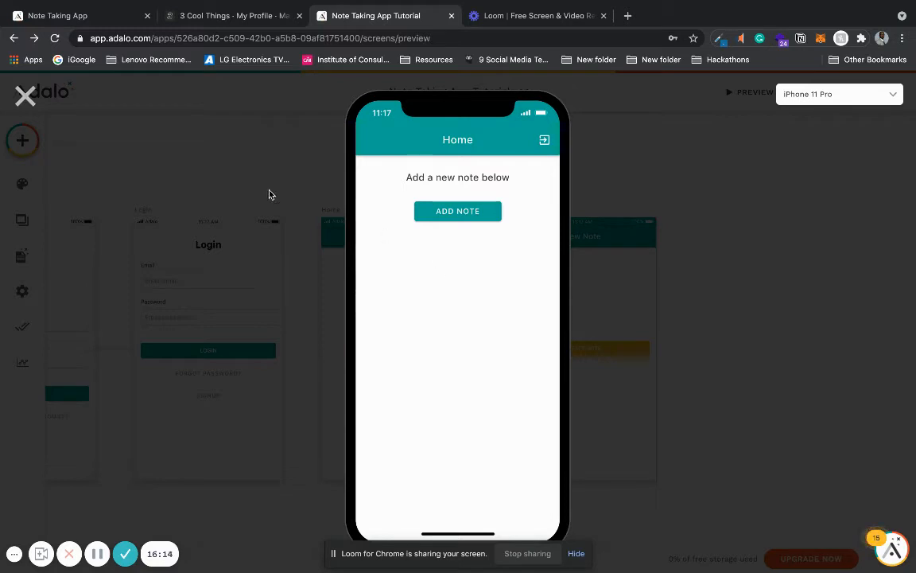
Step: Exit the preview and examine the new user's record in the Users collection, including the related notes and dates
click(25, 95)
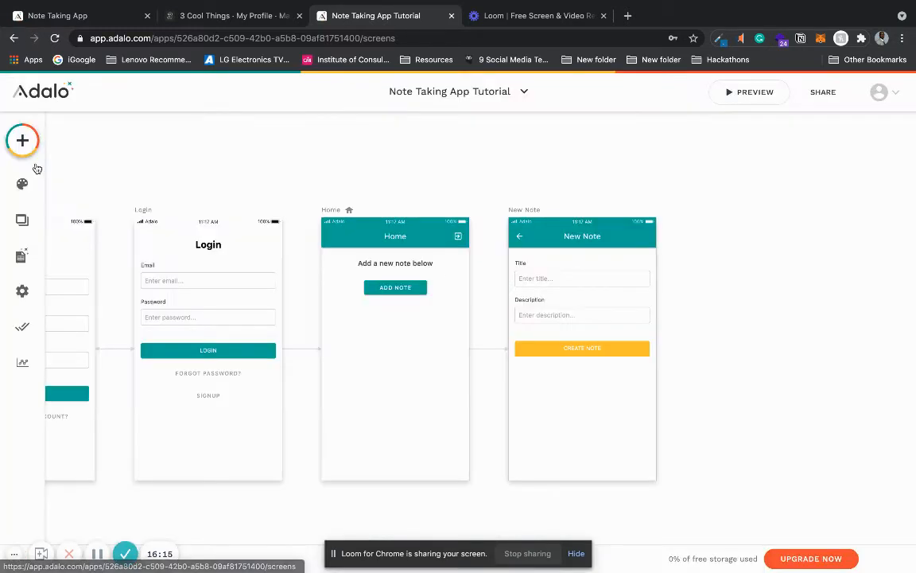
click(25, 262)
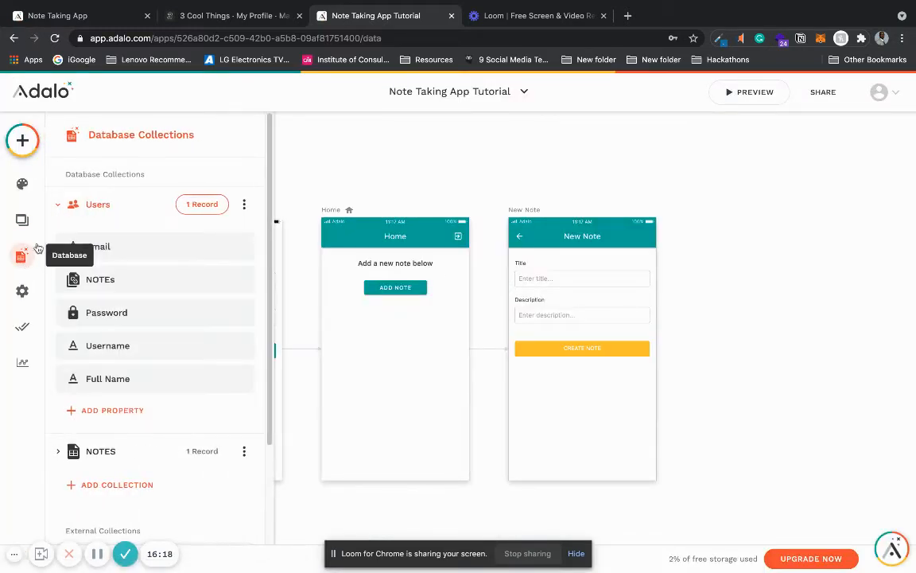
click(201, 207)
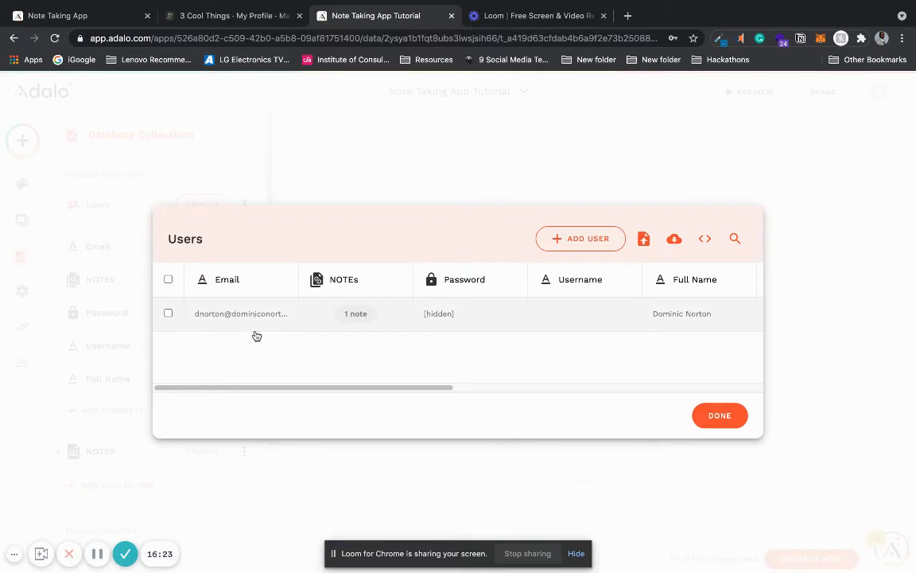
drag(291, 387, 429, 379)
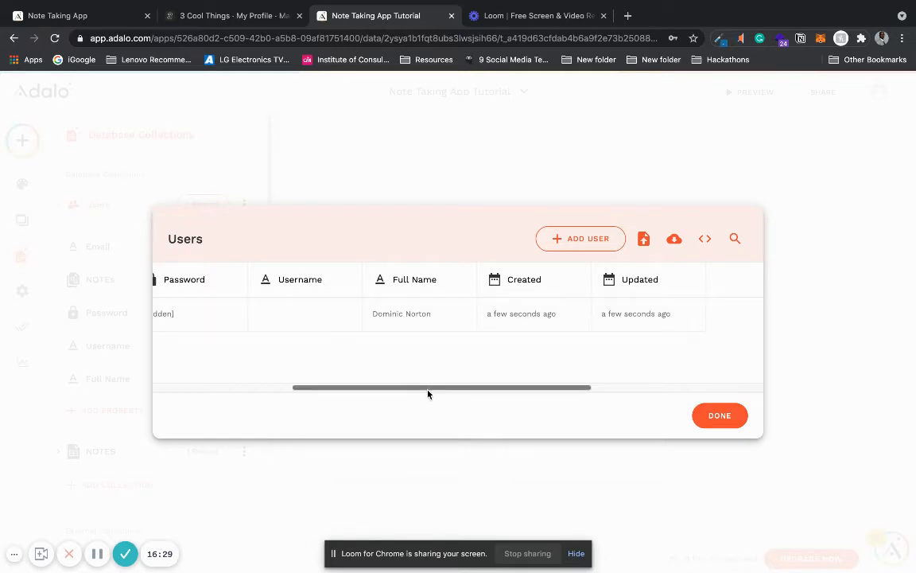
drag(427, 389, 268, 392)
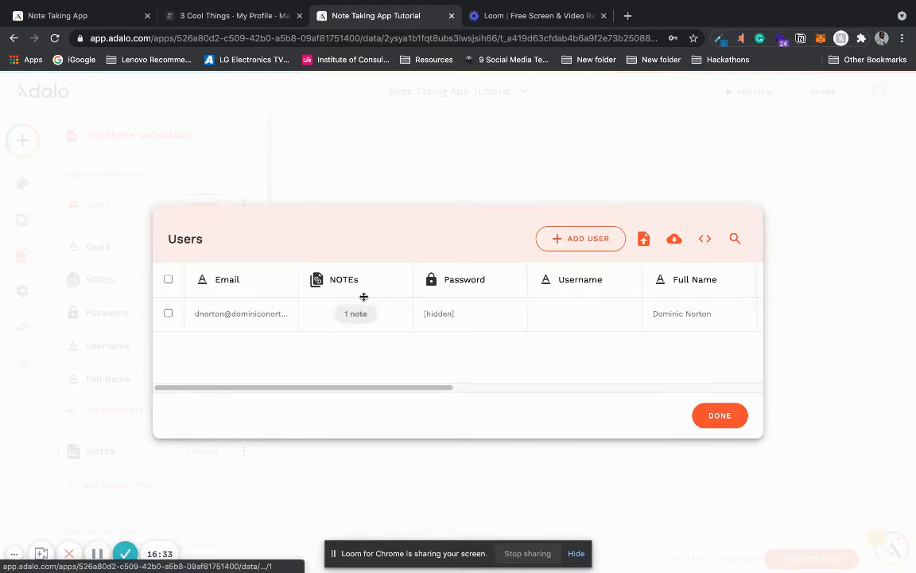
click(719, 416)
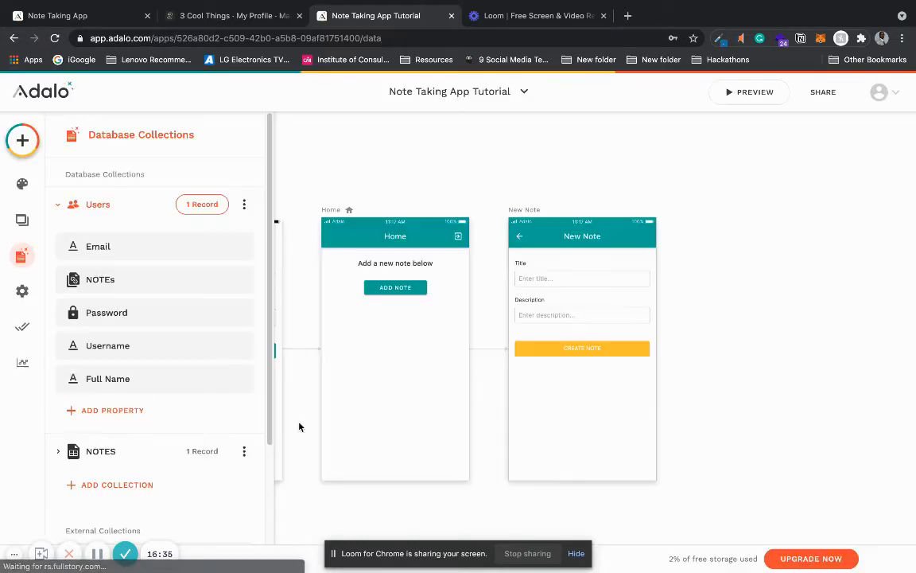
Step: Examine the NOTES collection's records for the new note's title, description and related user
click(200, 451)
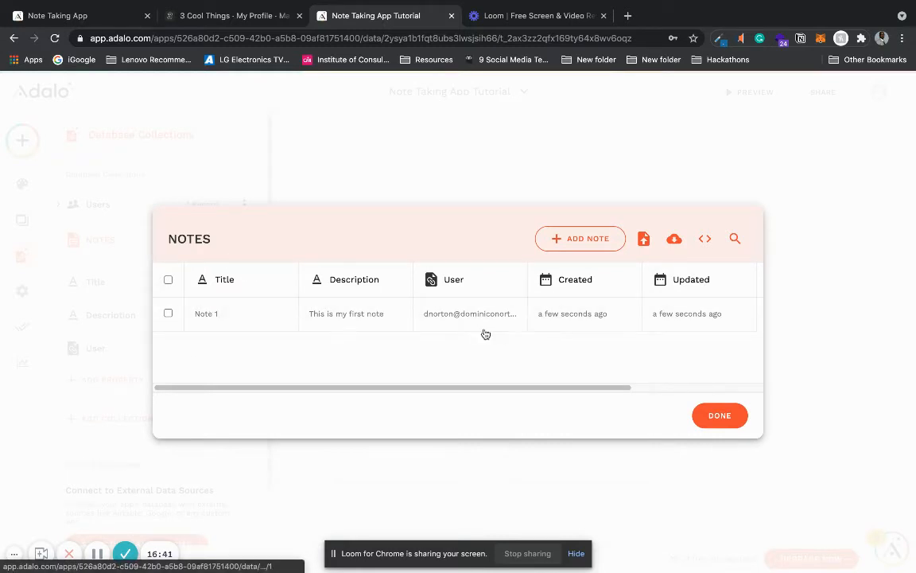
click(720, 415)
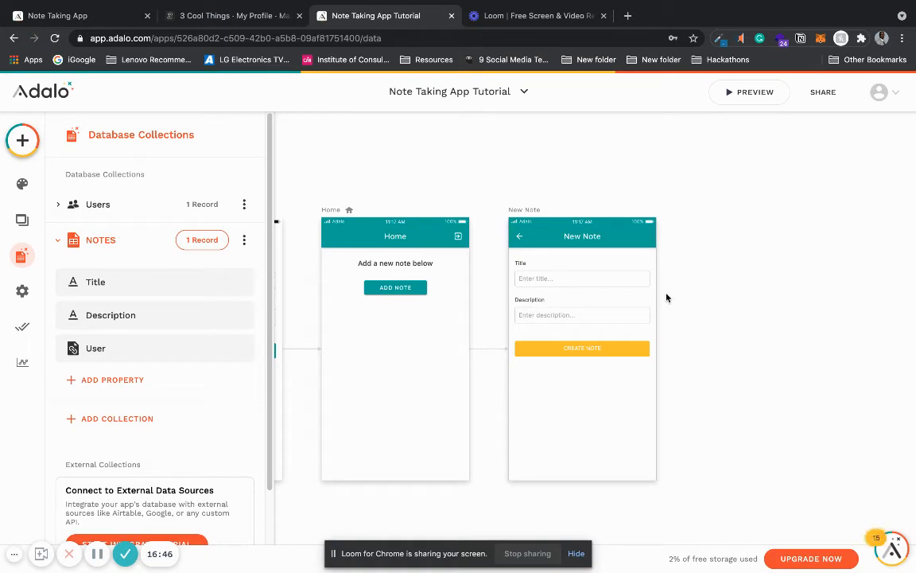
scroll(667, 297, down, 2)
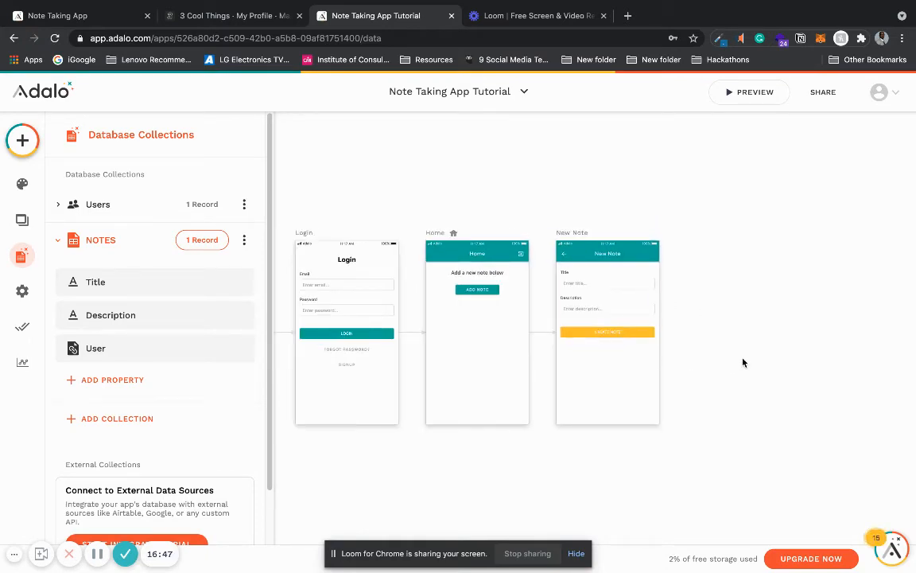
drag(742, 359, 633, 364)
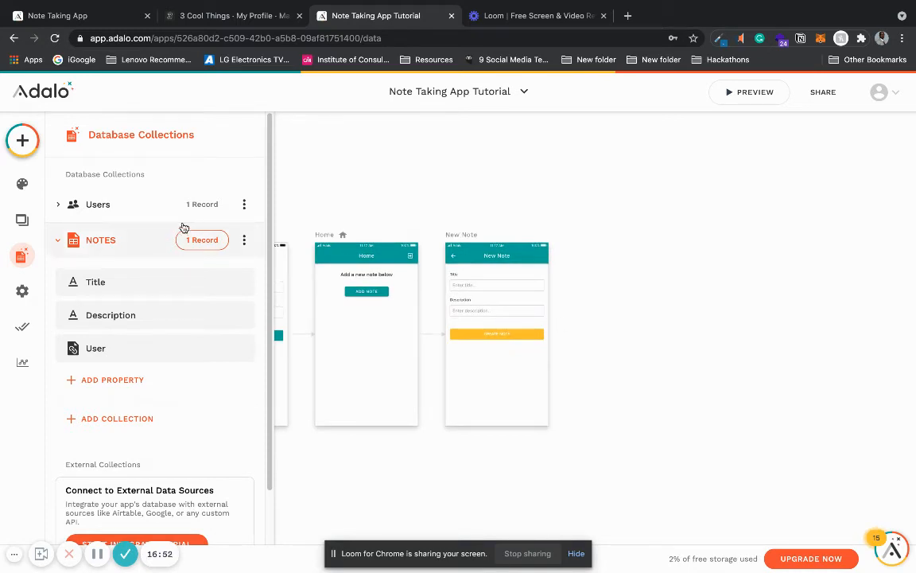
Step: Add a new screen named "My Notes" from the Custom List template
click(20, 140)
click(208, 139)
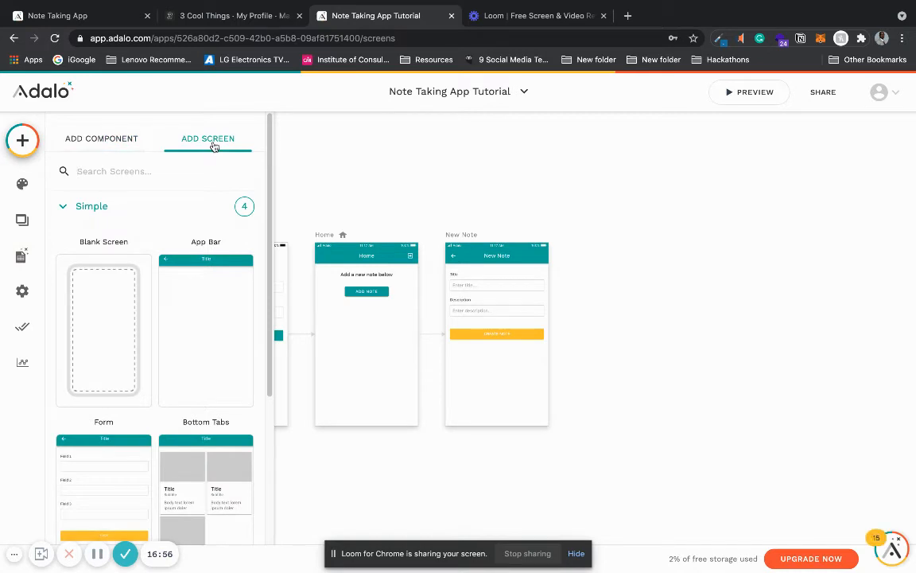
drag(271, 230, 280, 412)
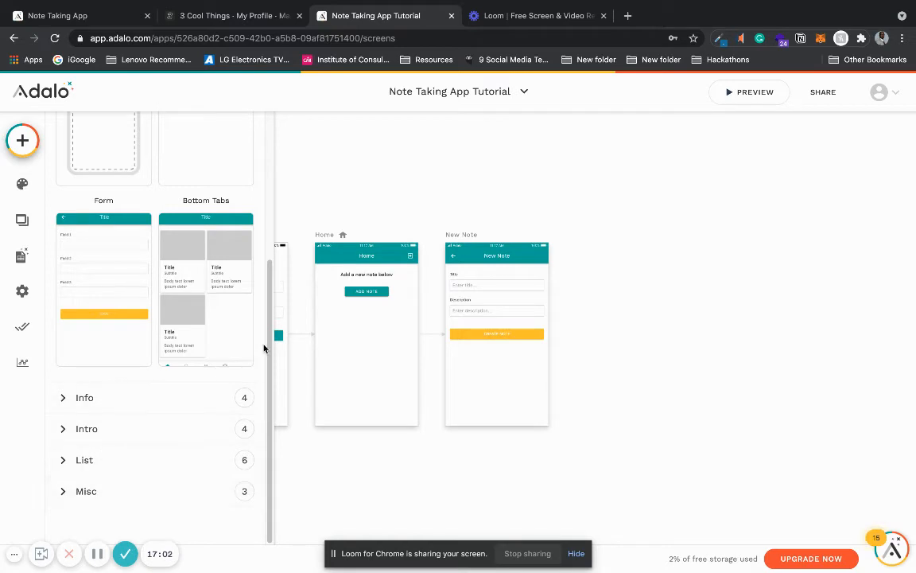
click(77, 461)
drag(273, 281, 274, 420)
scroll(273, 413, down, 3)
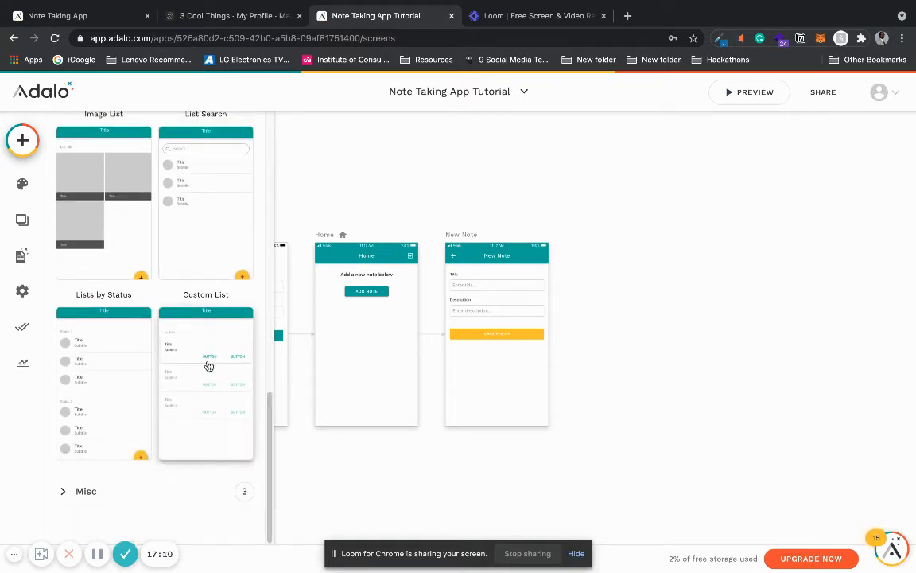
click(208, 366)
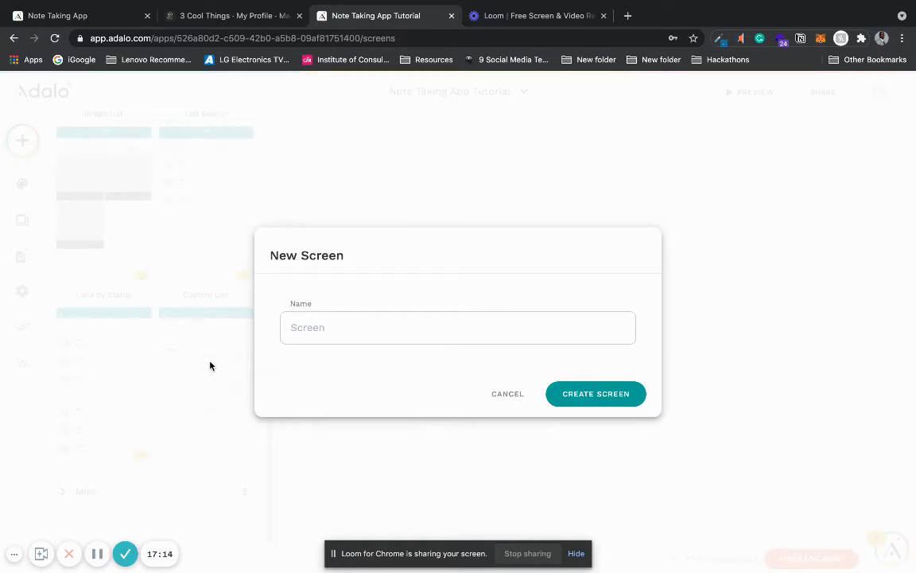
text(My )
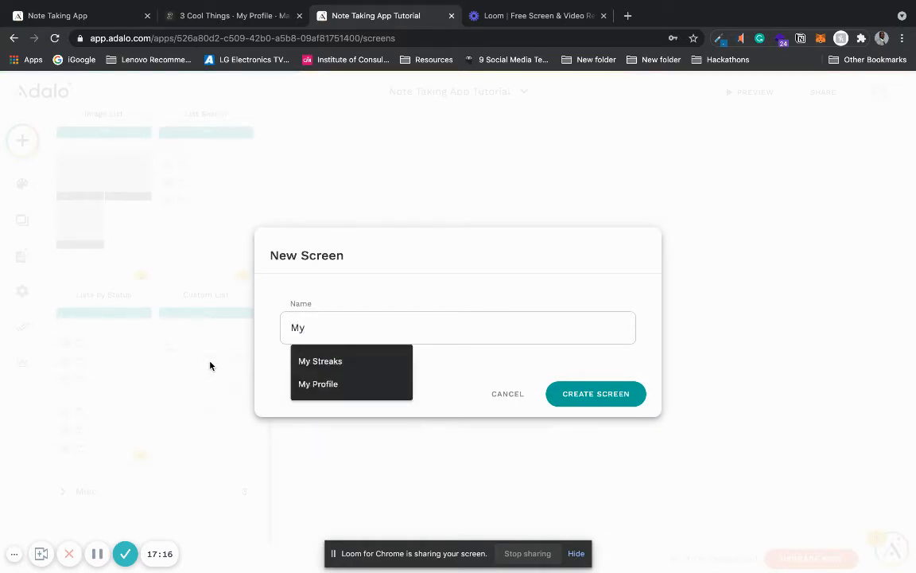
text(Notes)
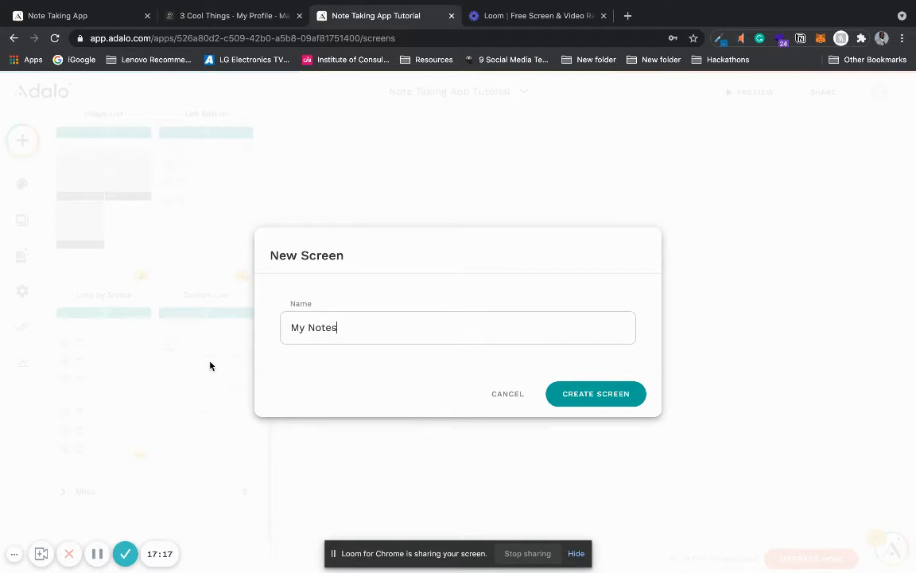
click(630, 401)
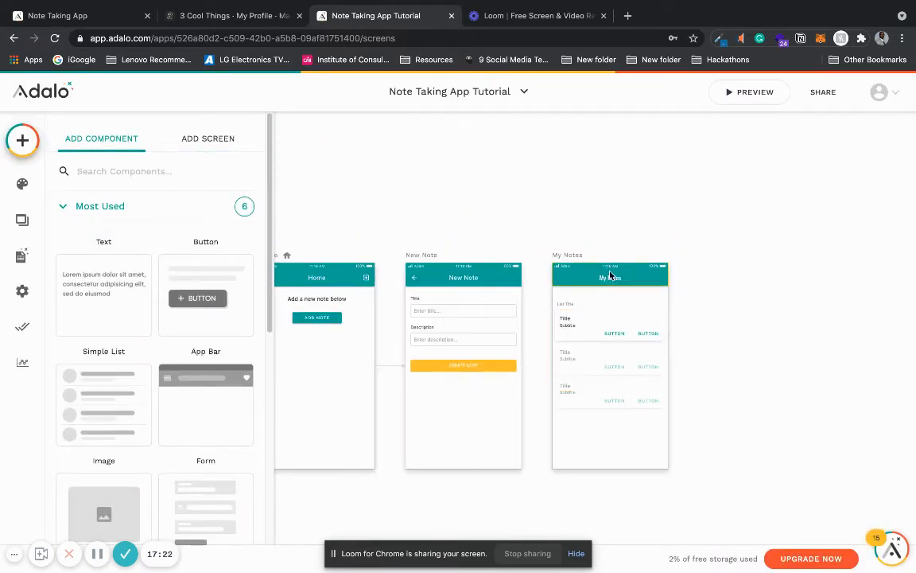
Step: Change the title font of the My Notes screen's app bar to the body font, System Standard
click(610, 277)
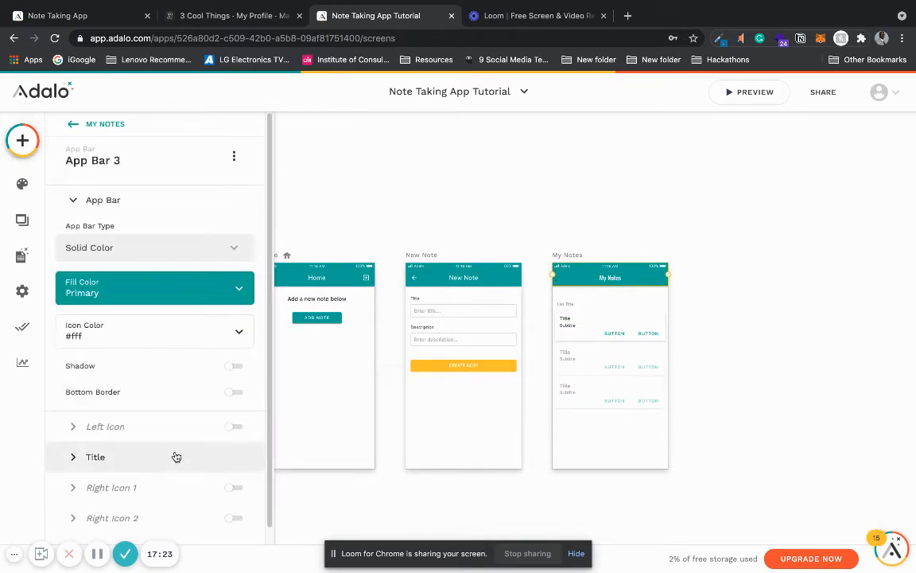
click(173, 457)
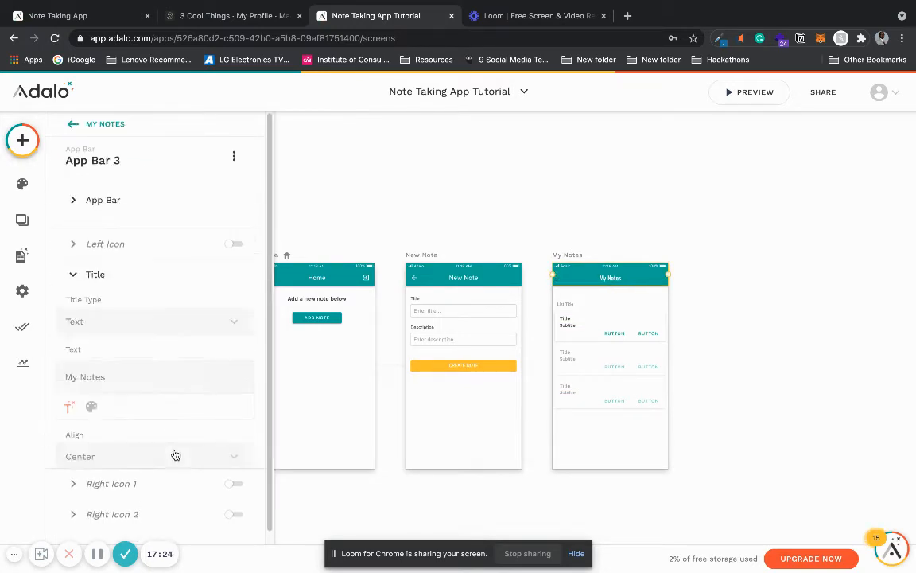
click(93, 395)
click(129, 395)
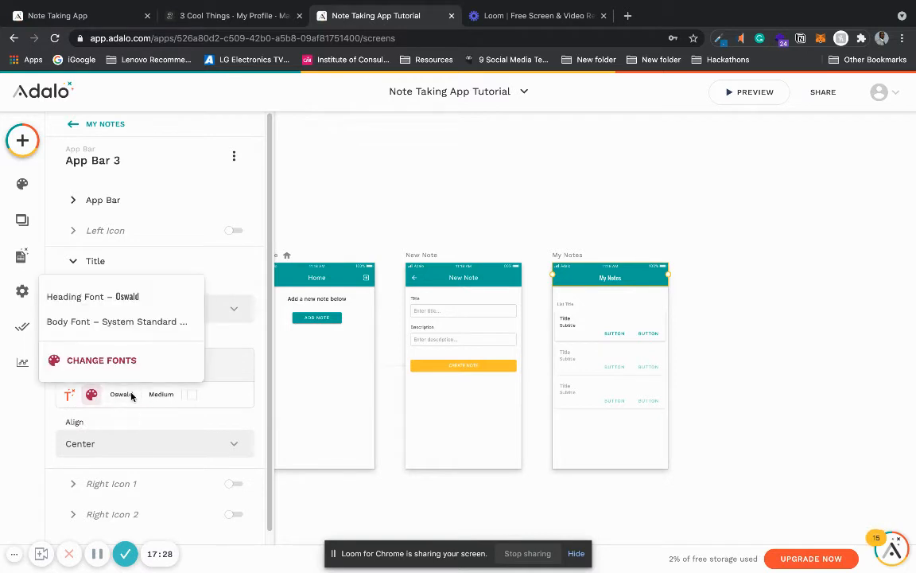
click(168, 322)
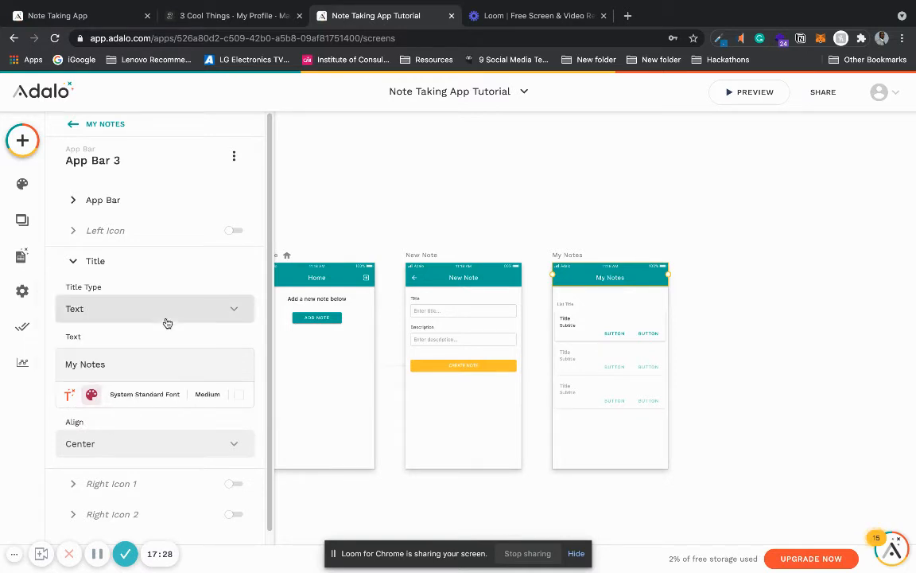
click(700, 319)
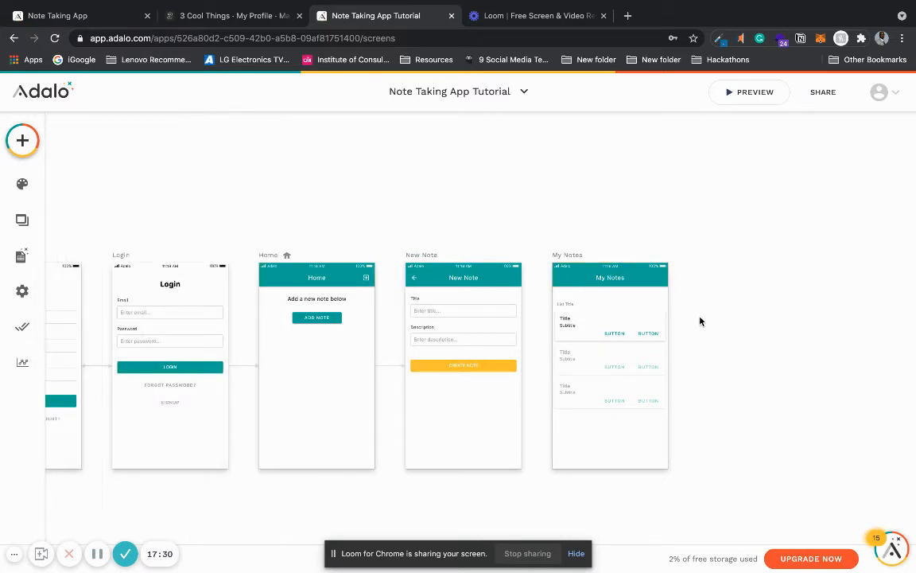
Step: Make the custom list on the My Notes screen a list of the NOTES collection
click(623, 362)
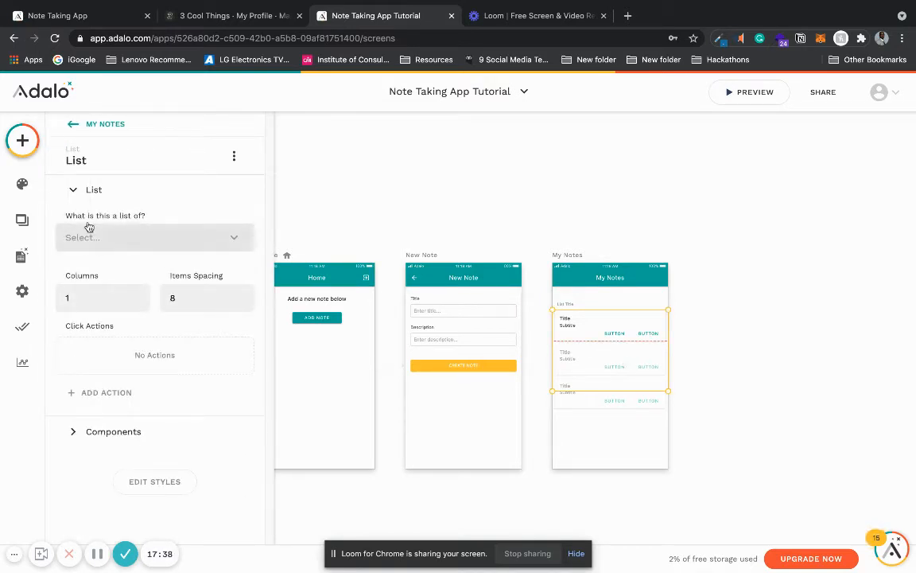
click(117, 238)
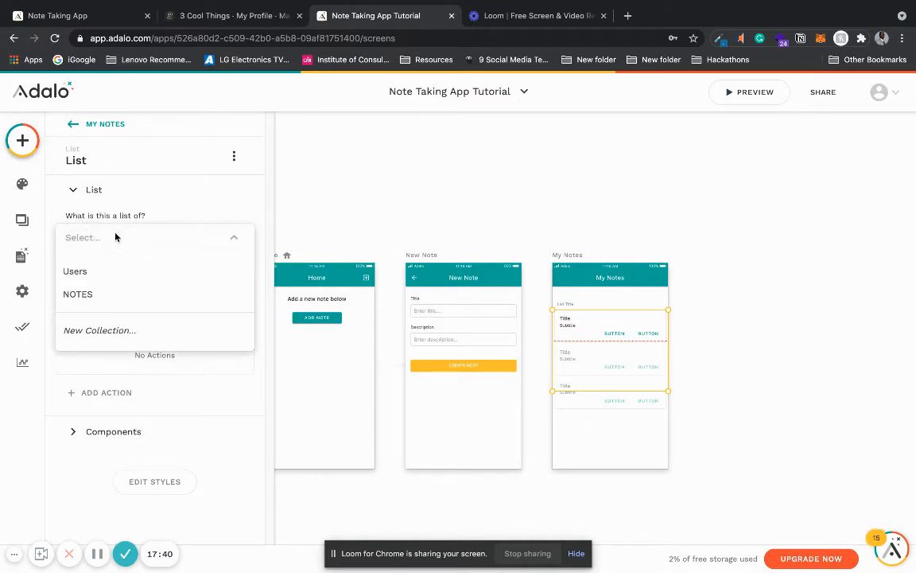
click(116, 294)
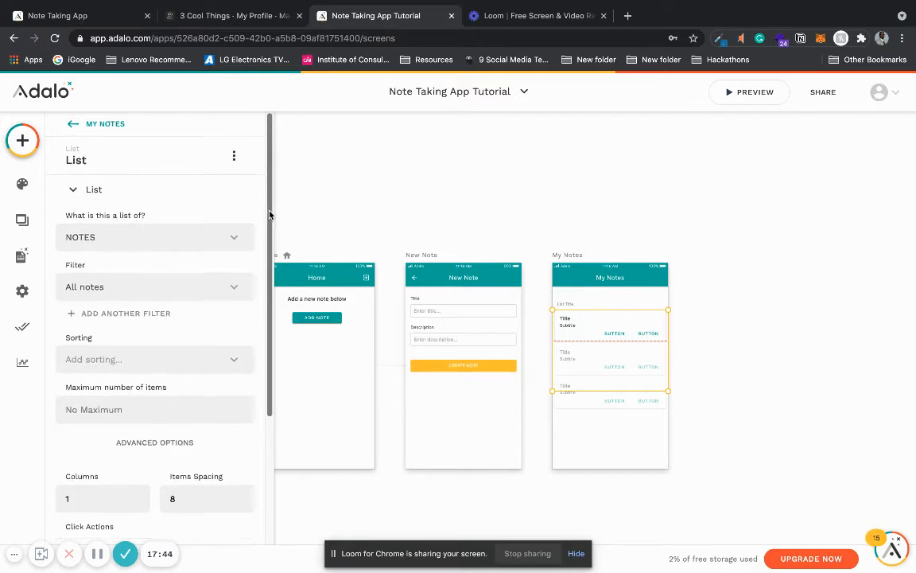
drag(269, 209, 264, 233)
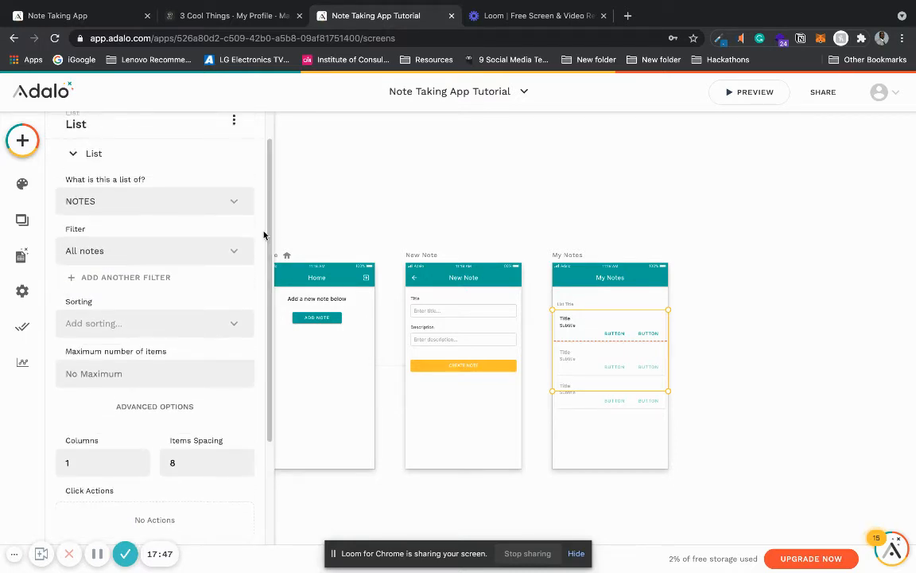
click(163, 277)
click(152, 312)
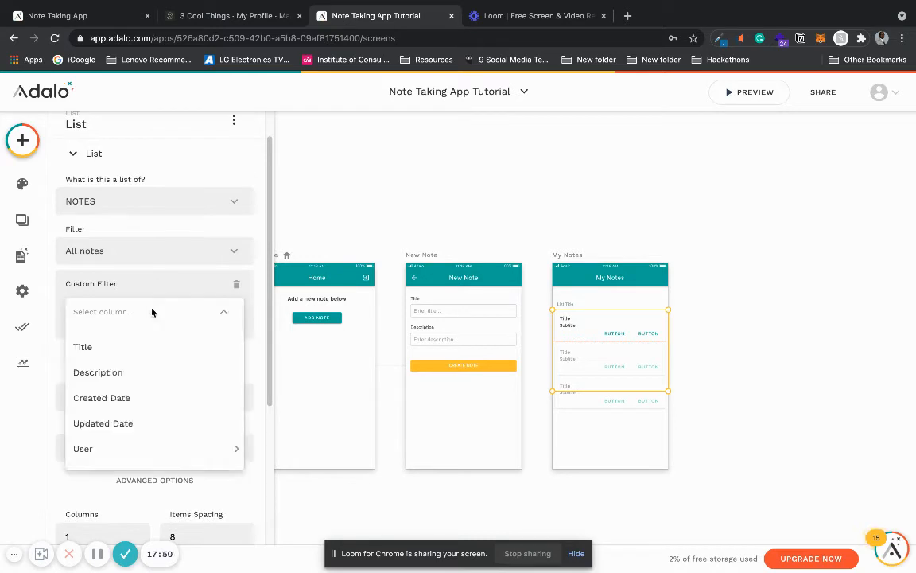
mouse_move(165, 450)
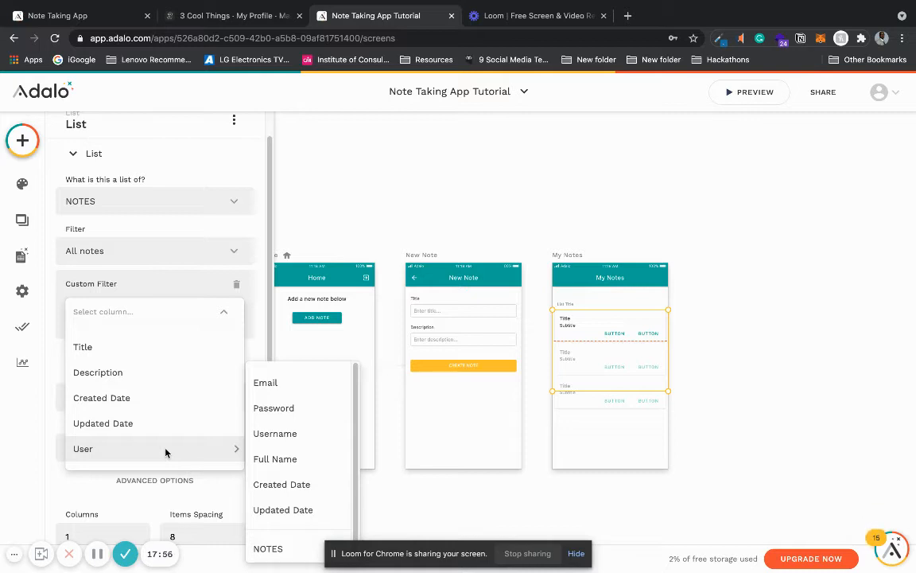
click(130, 224)
Step: Filter the My Notes list to Logged In User > NOTES
click(144, 252)
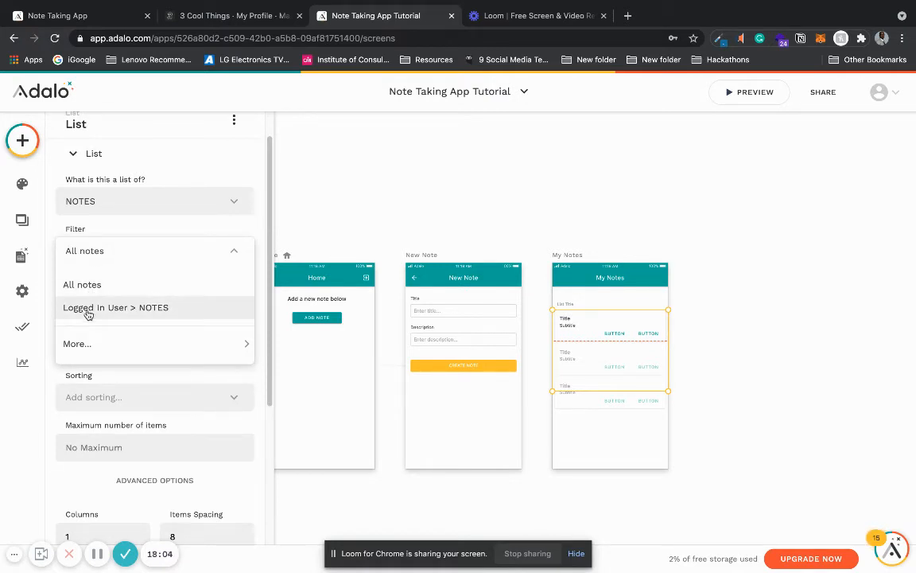
click(160, 309)
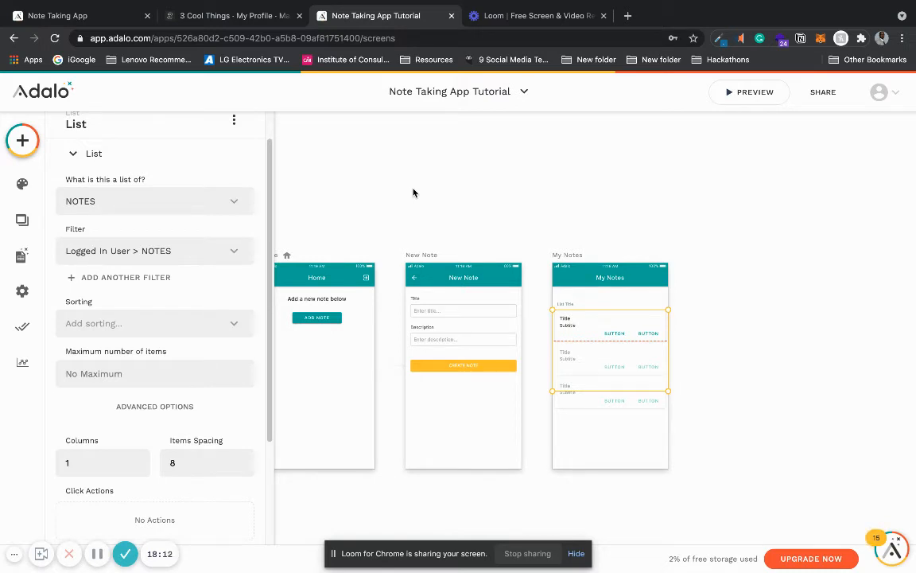
click(562, 192)
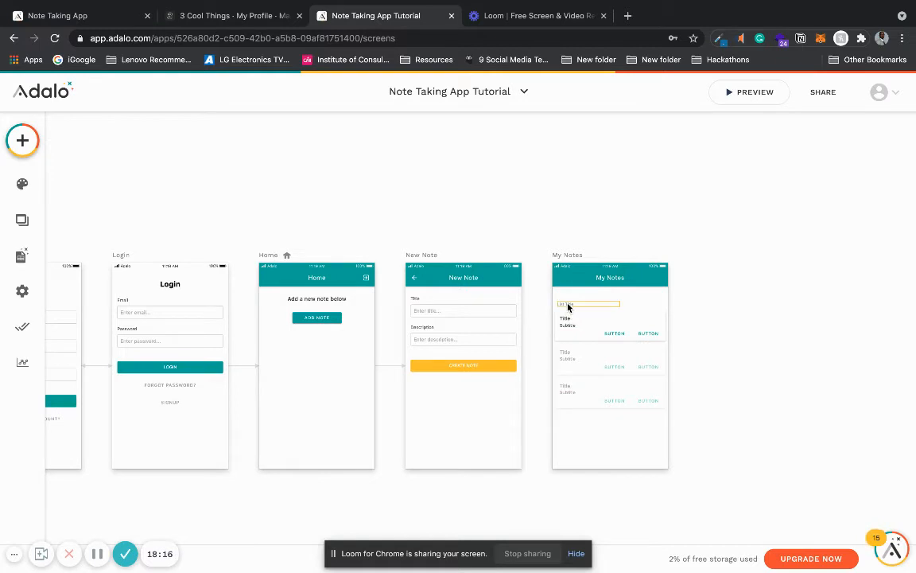
Step: Replace the list title text above the list on the My Notes screen with "My Notes"
click(568, 308)
triple_click(83, 216)
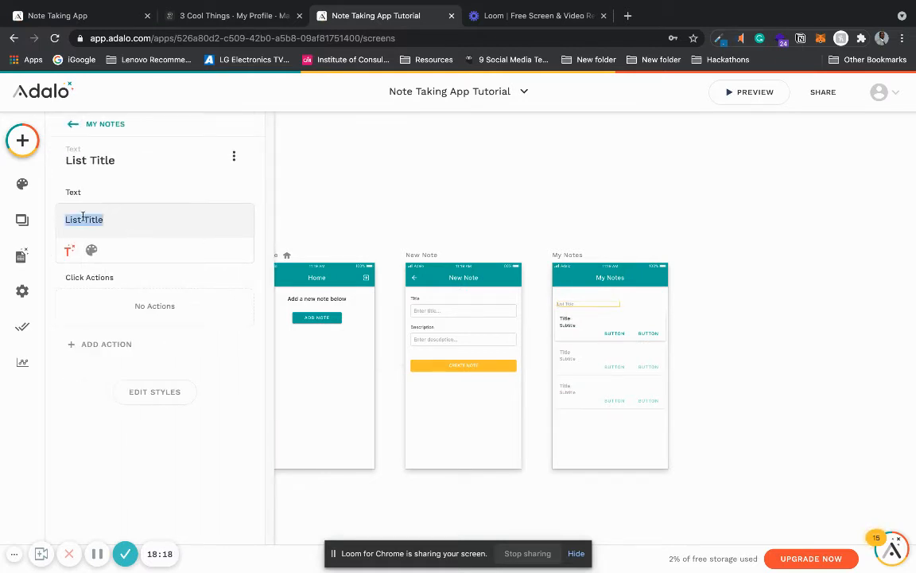
text(My NOT)
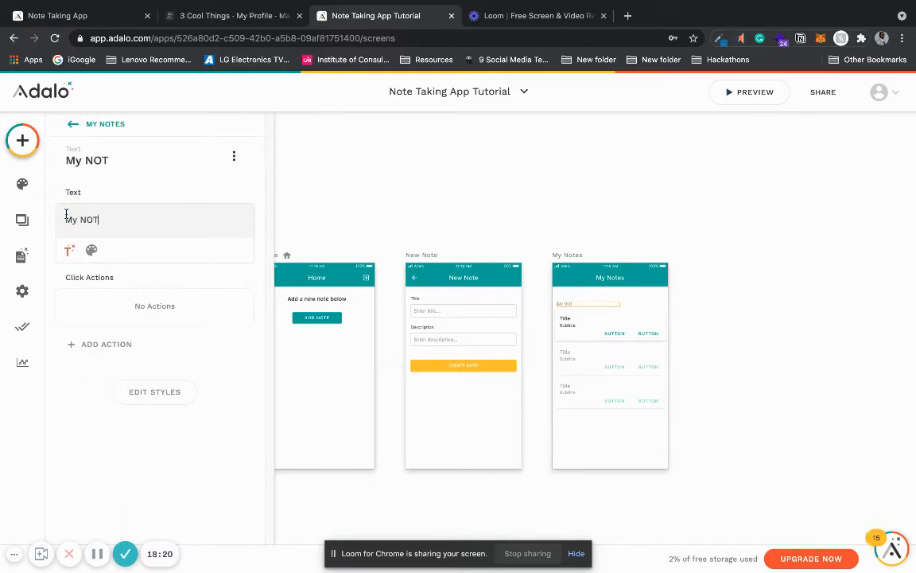
key(BackSpace)
key(BackSpace)
text(otes)
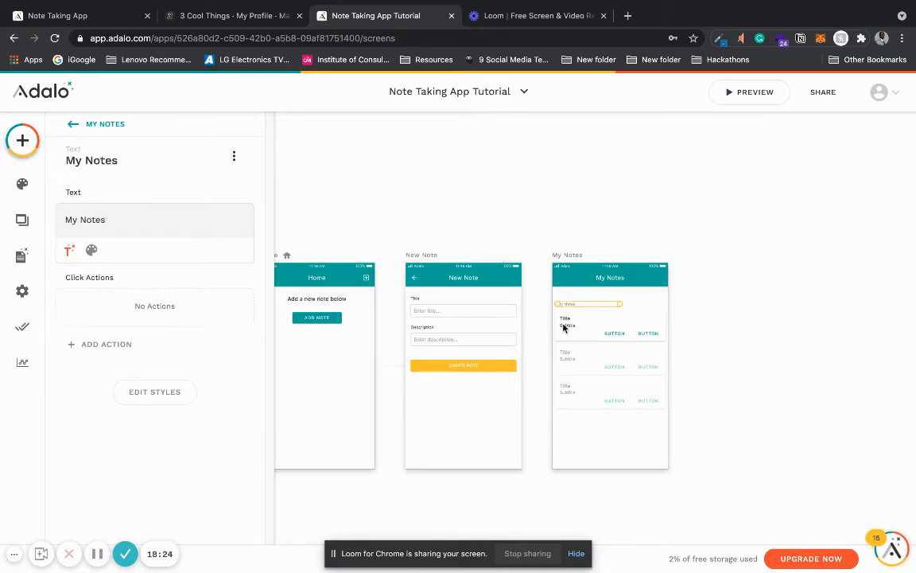
Step: Open the settings of the notes list on the My Notes screen
click(617, 338)
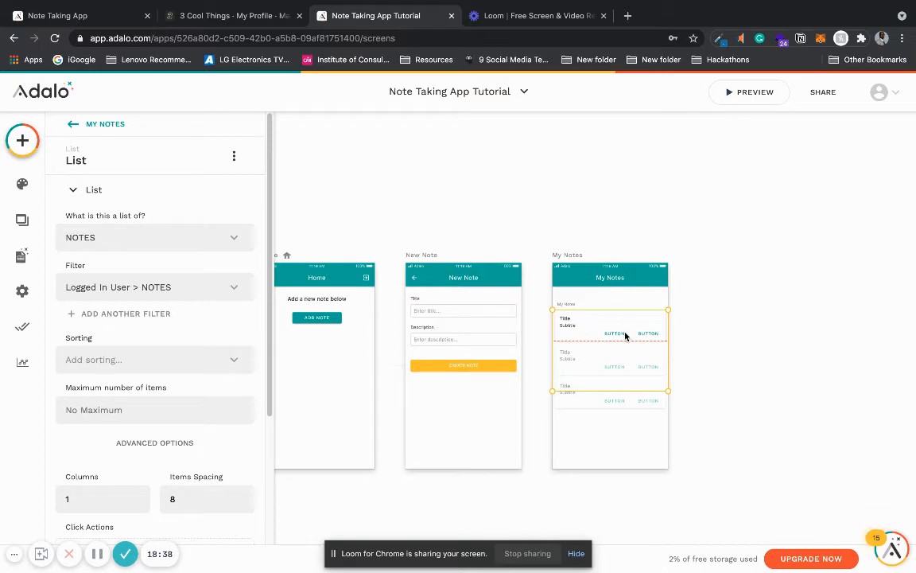
Step: Delete the first of the two text buttons from the notes list item on the My Notes screen
click(158, 188)
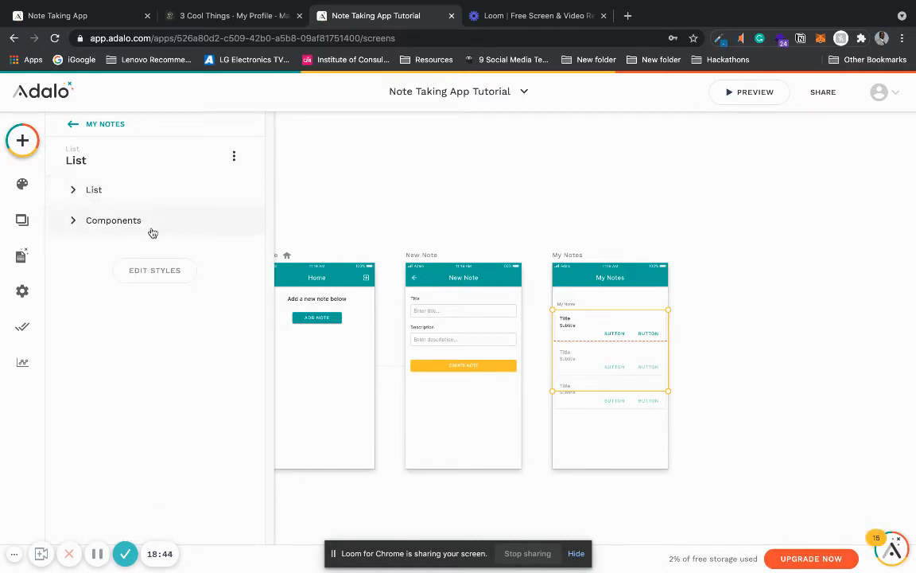
click(151, 231)
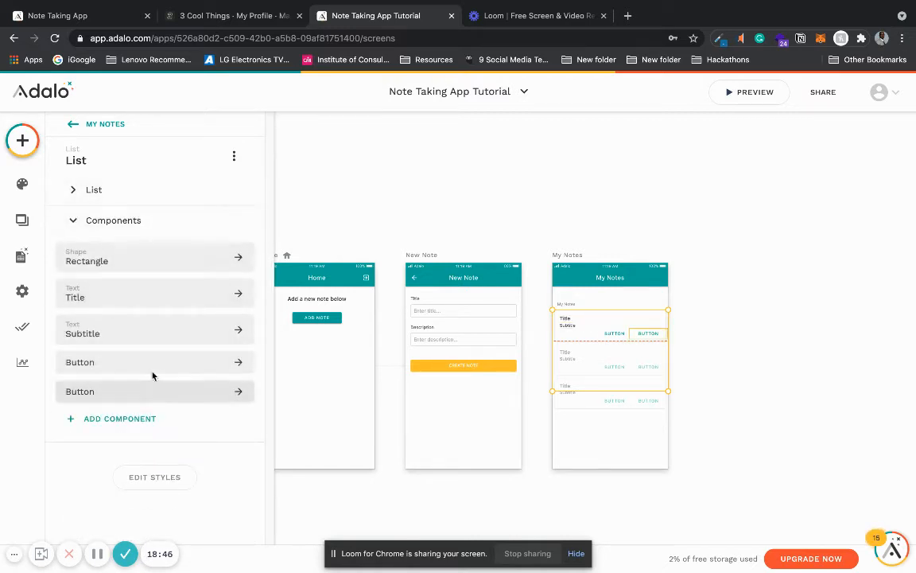
click(153, 364)
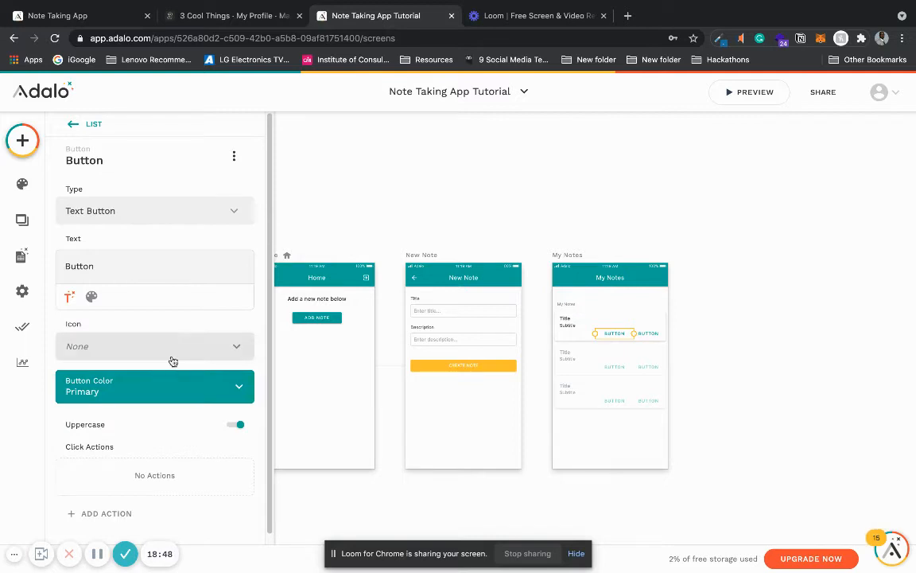
click(233, 155)
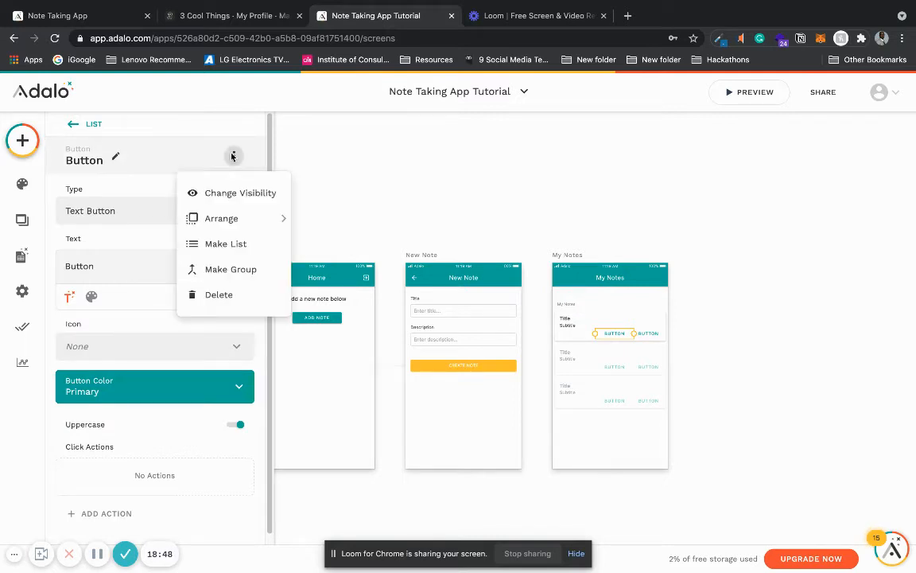
click(220, 295)
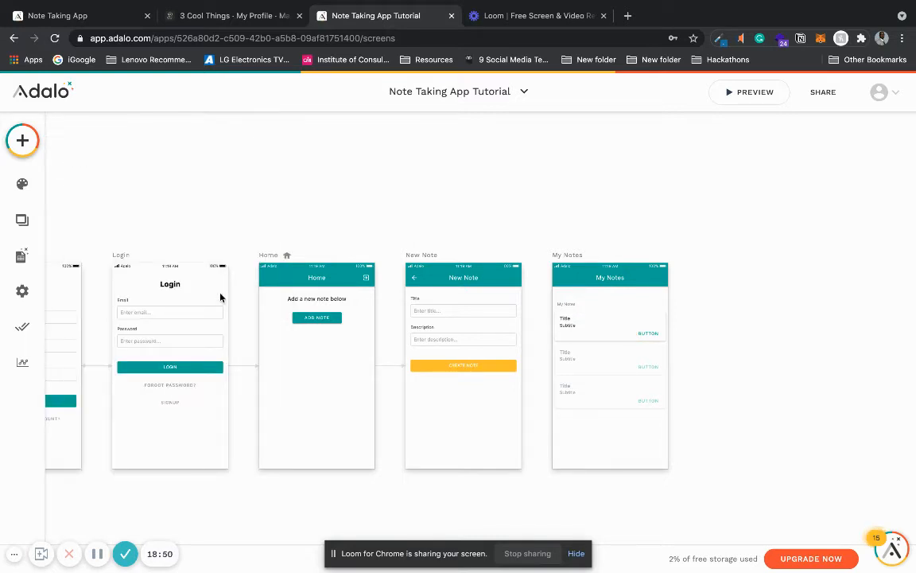
Step: Replace the list item's Title text with the magic text Current NOTE > Title
click(571, 328)
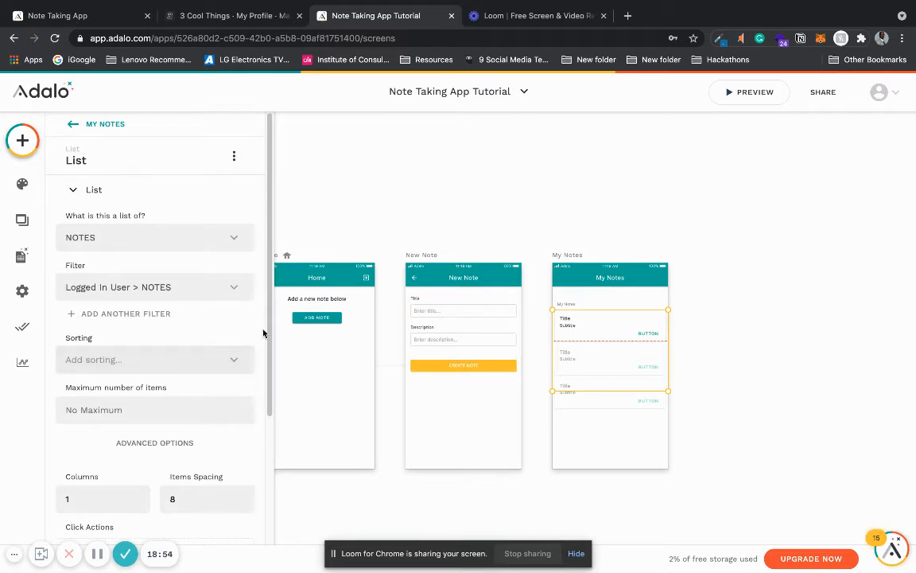
click(111, 190)
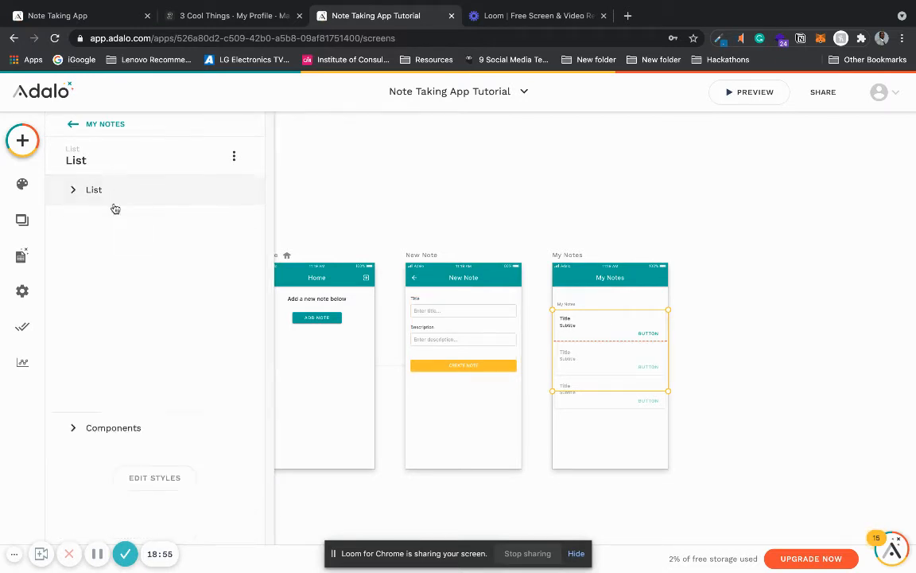
click(139, 224)
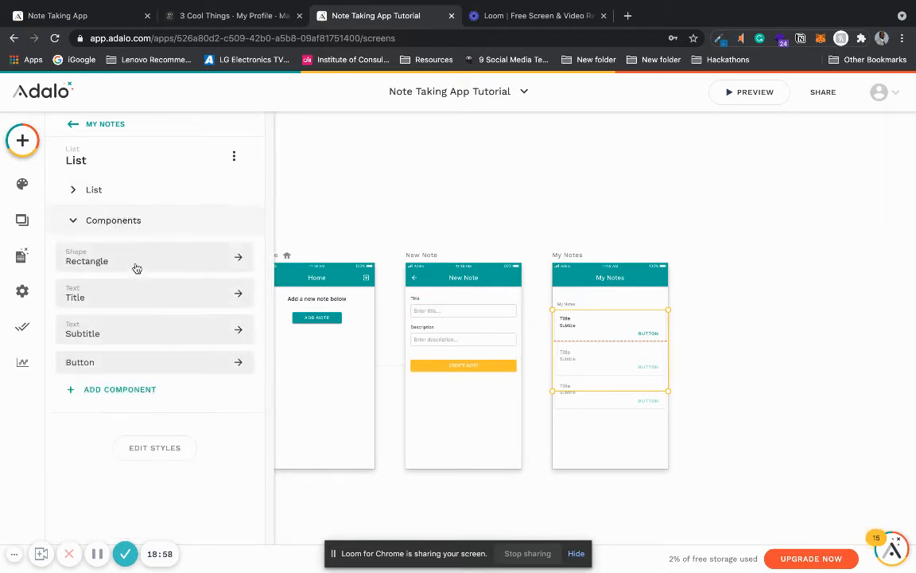
click(135, 291)
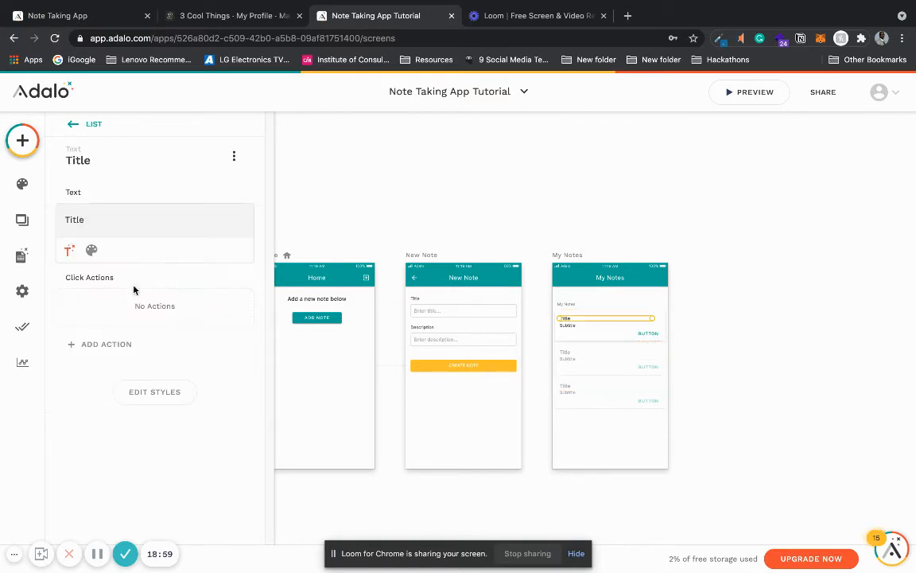
double_click(82, 218)
key(BackSpace)
click(70, 251)
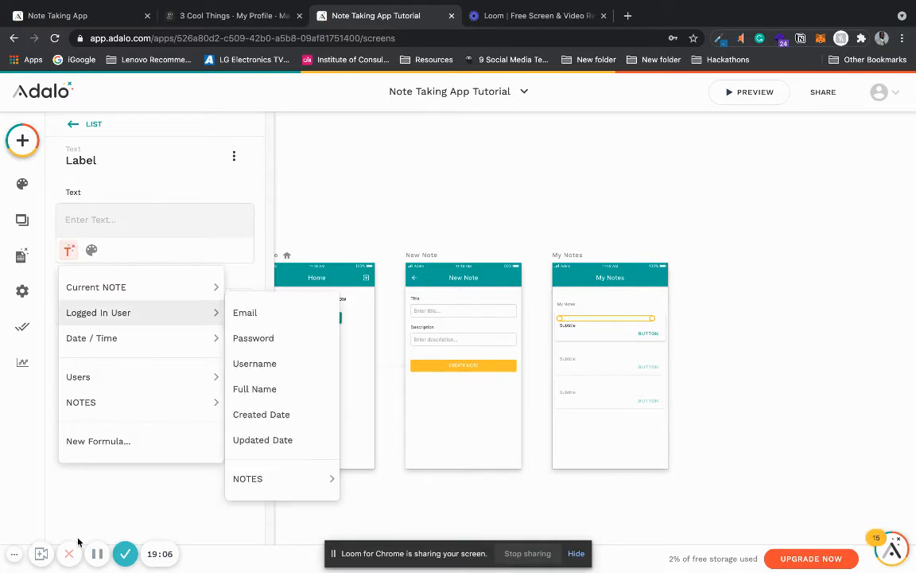
click(98, 554)
click(97, 555)
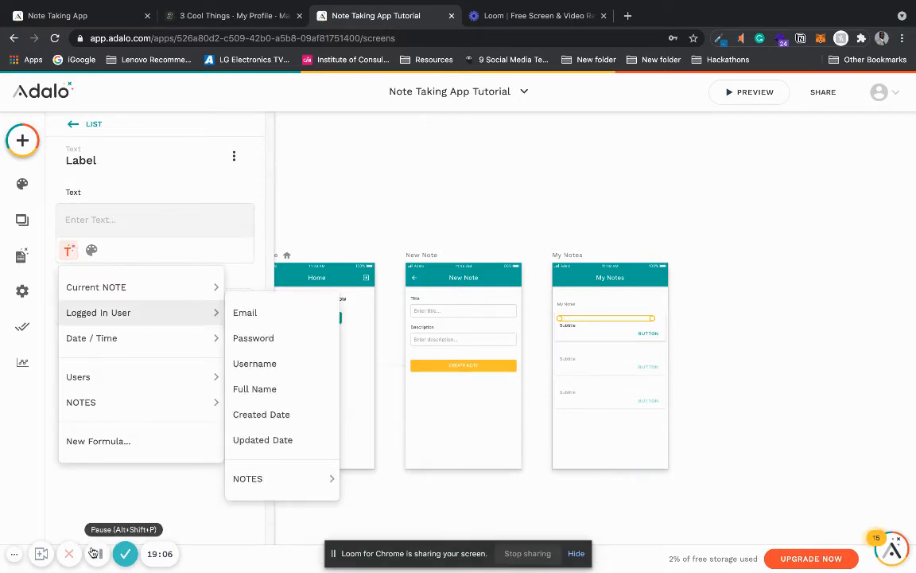
mouse_move(136, 297)
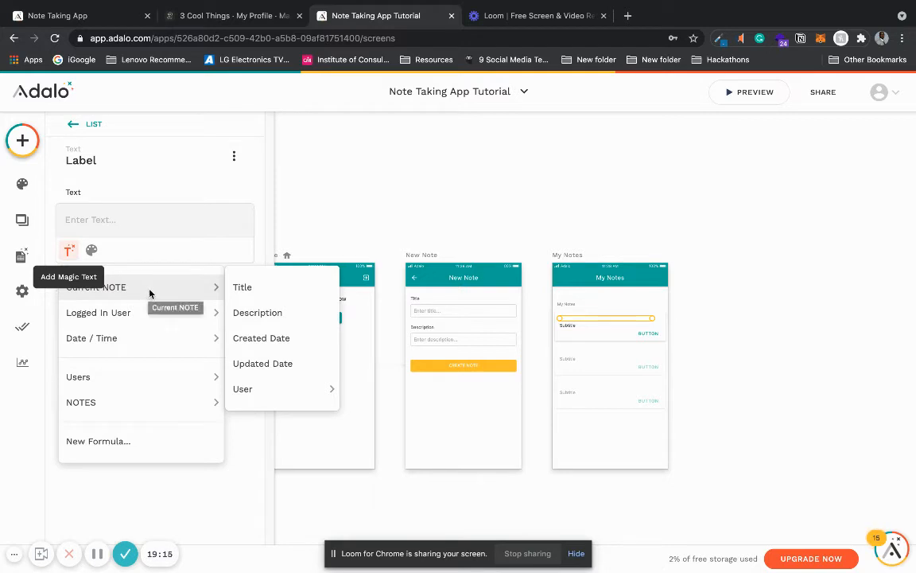
click(276, 290)
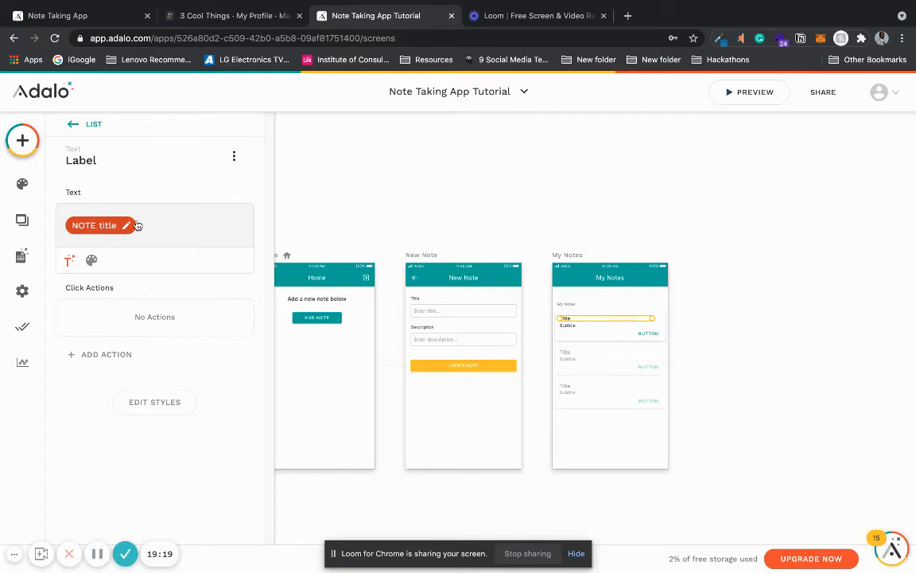
Step: Replace the list item's Subtitle text with the magic text Current NOTE > Description
click(570, 326)
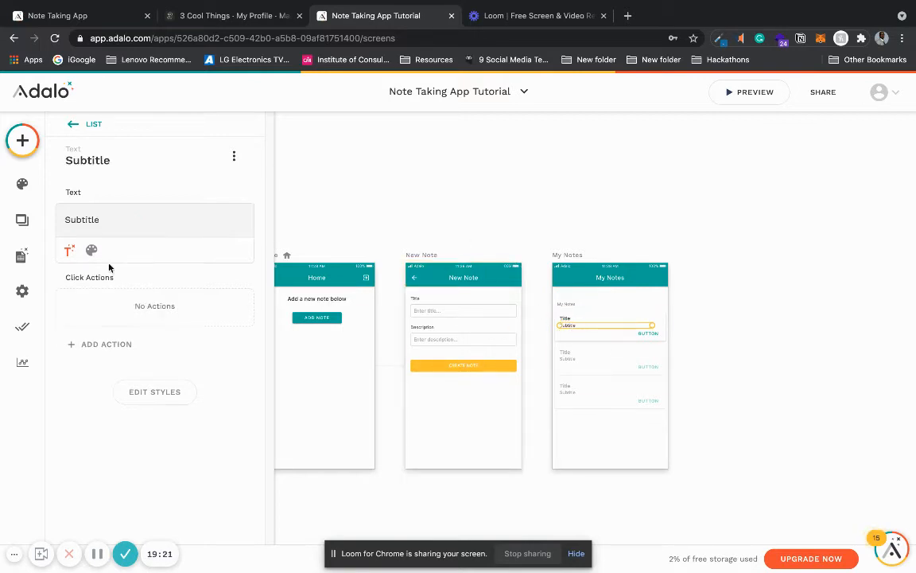
click(69, 249)
mouse_move(90, 298)
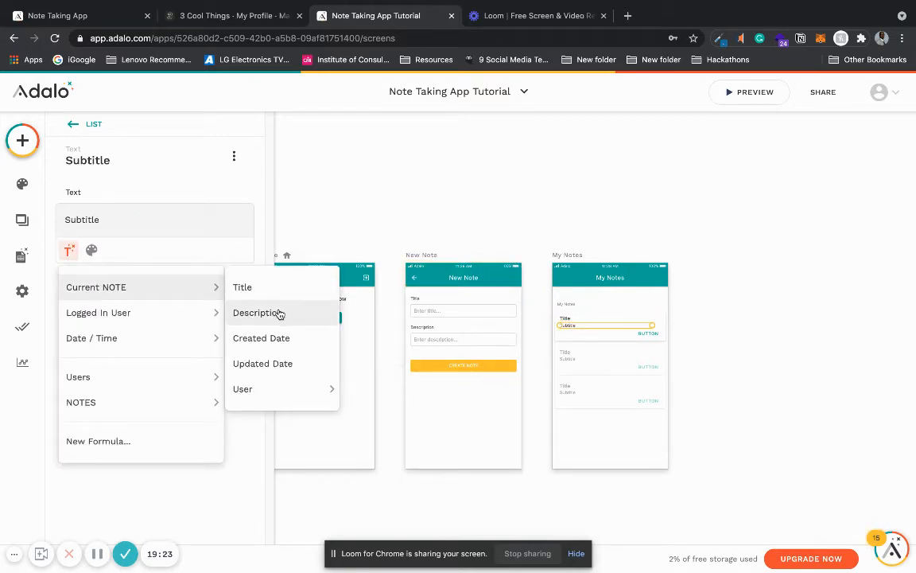
click(249, 312)
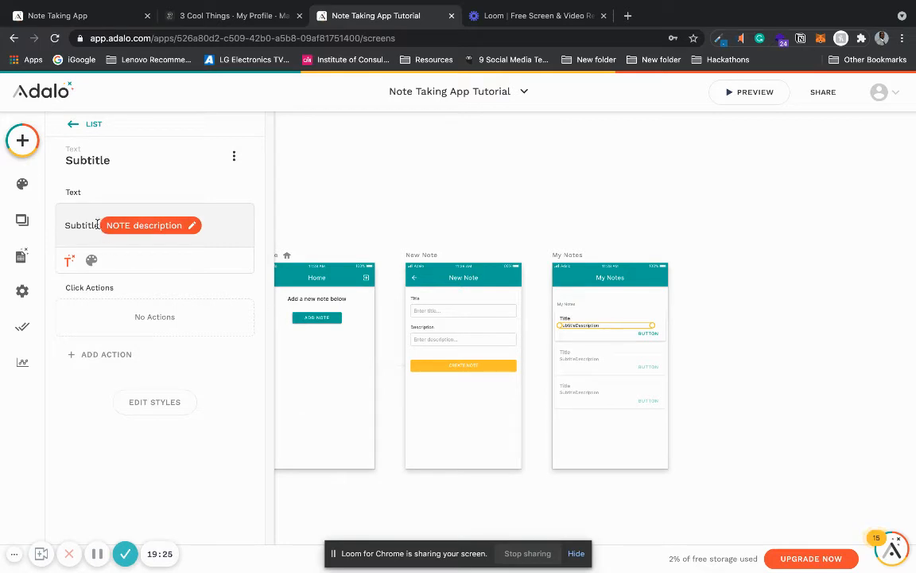
drag(99, 226, 57, 225)
key(BackSpace)
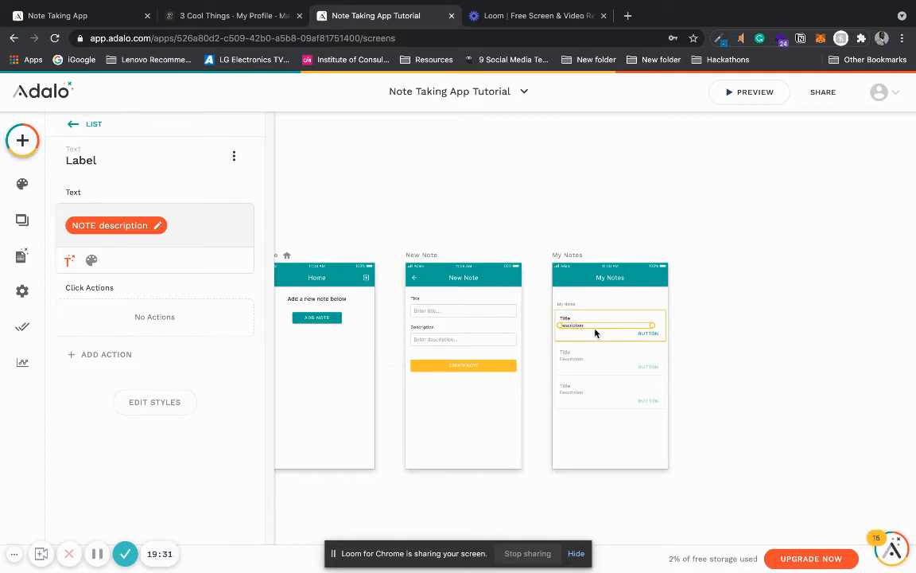
Step: Label the list item's remaining button "VIEW DETAILS" and widen it to fit the full text
click(646, 334)
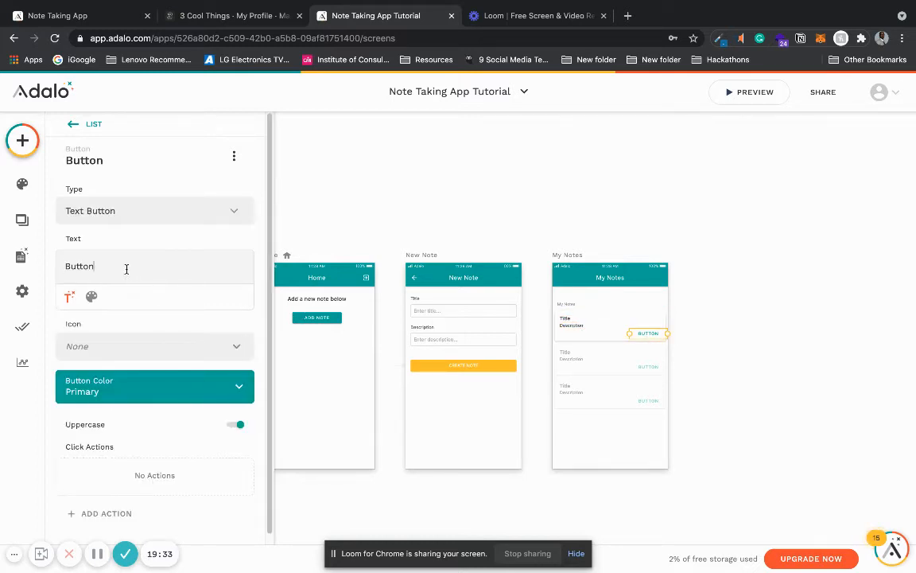
drag(56, 263, 121, 264)
text(VIEW DETAILS)
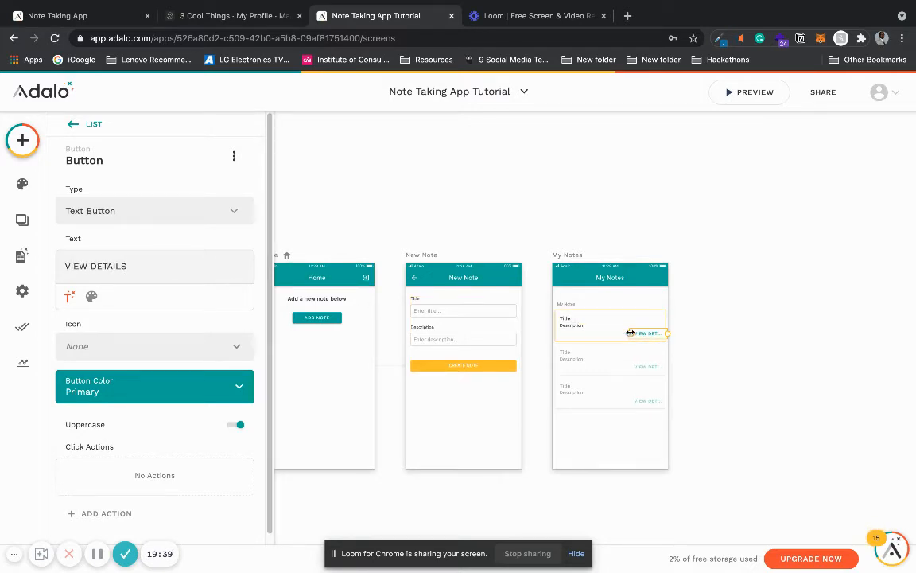
drag(632, 333, 621, 334)
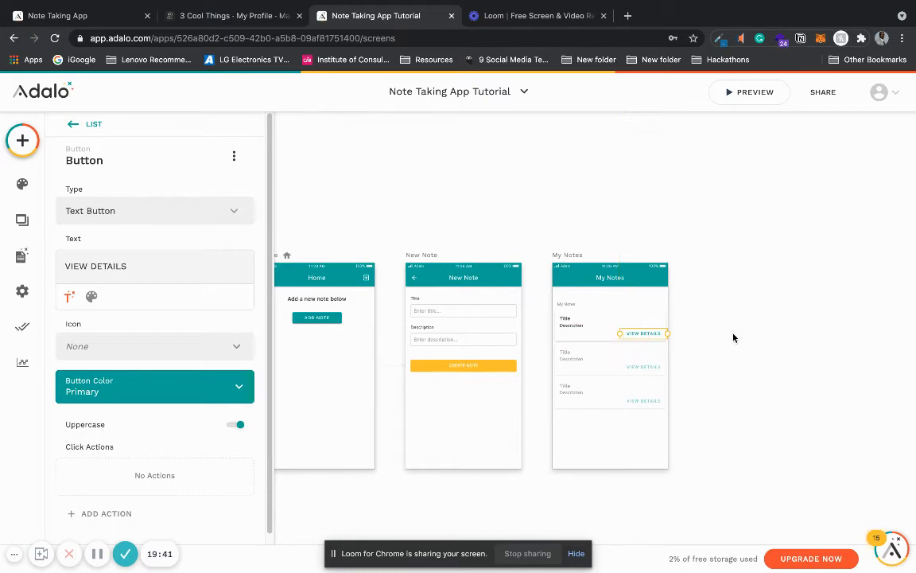
click(732, 337)
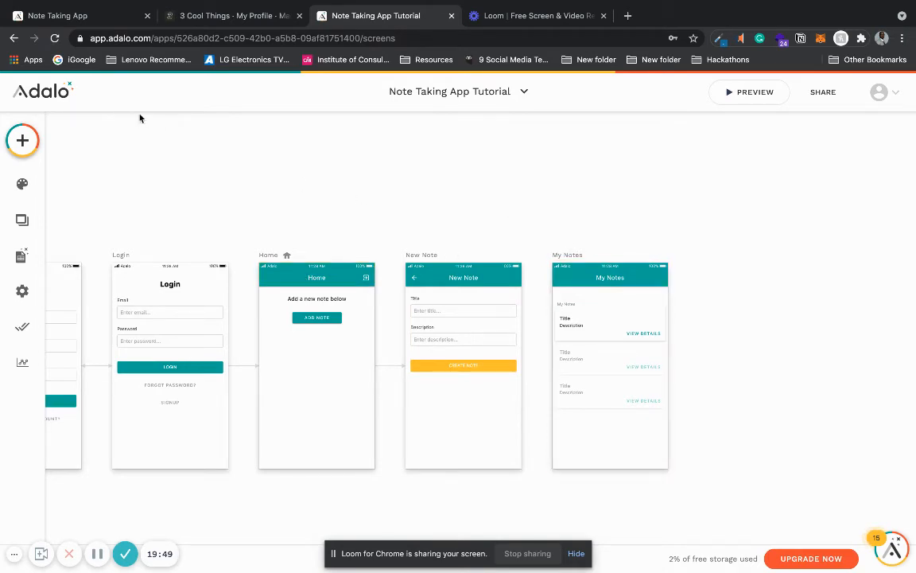
Step: Add a Tab Bar navigation component at the bottom of the Home screen
click(17, 149)
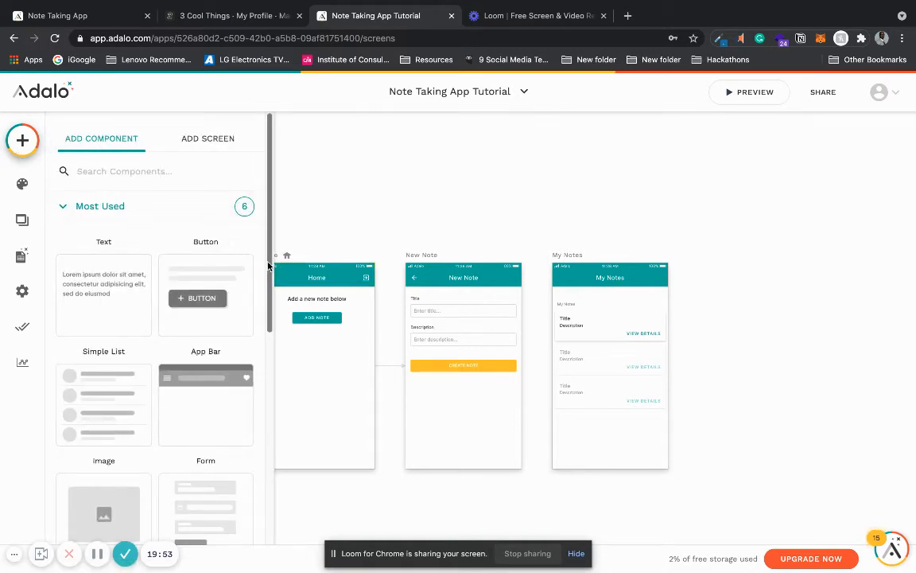
click(162, 213)
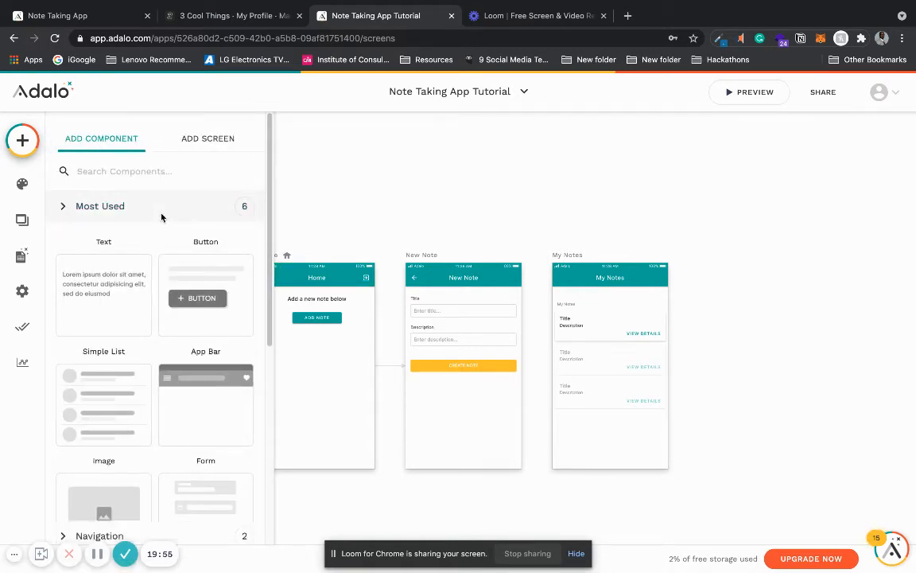
click(169, 238)
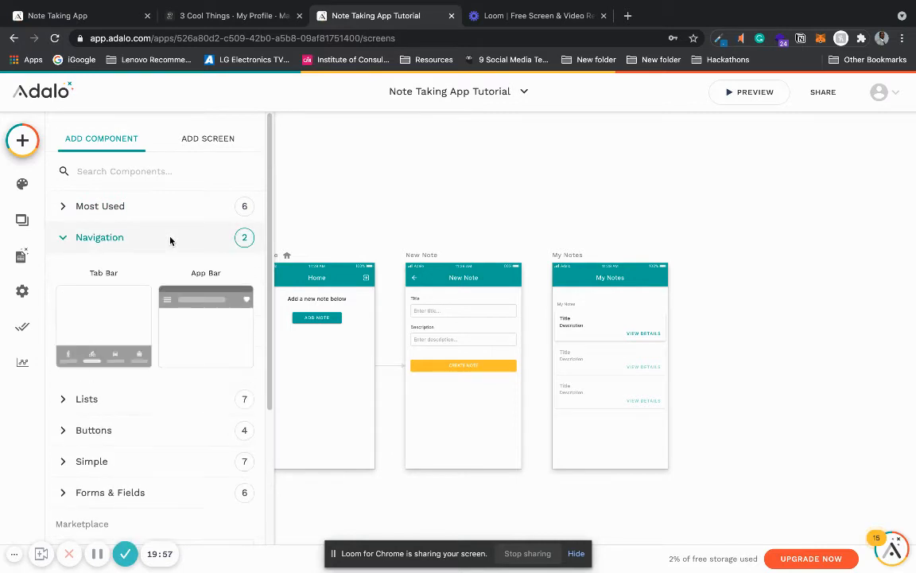
drag(102, 336, 283, 425)
click(337, 458)
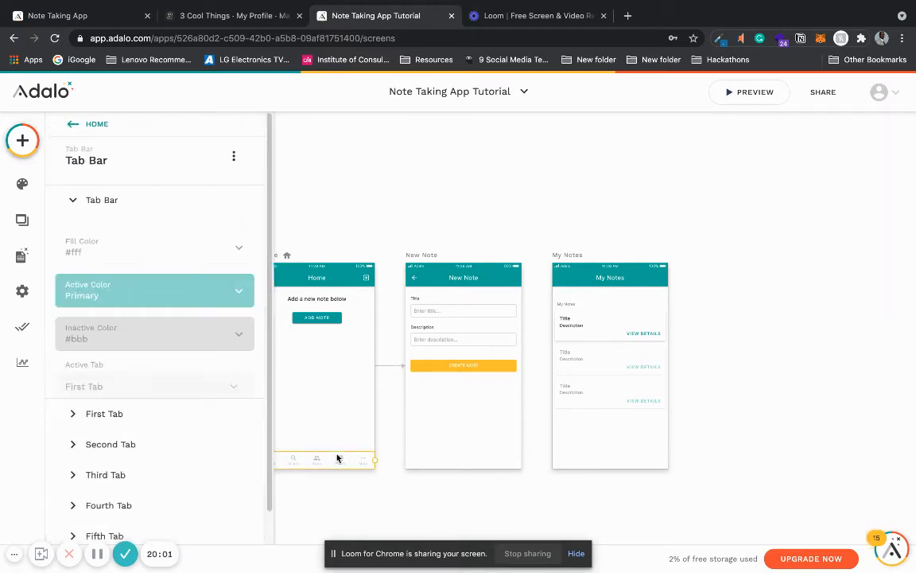
Step: Disable the third, fourth and fifth tabs of the Home screen's tab bar
scroll(254, 466, down, 3)
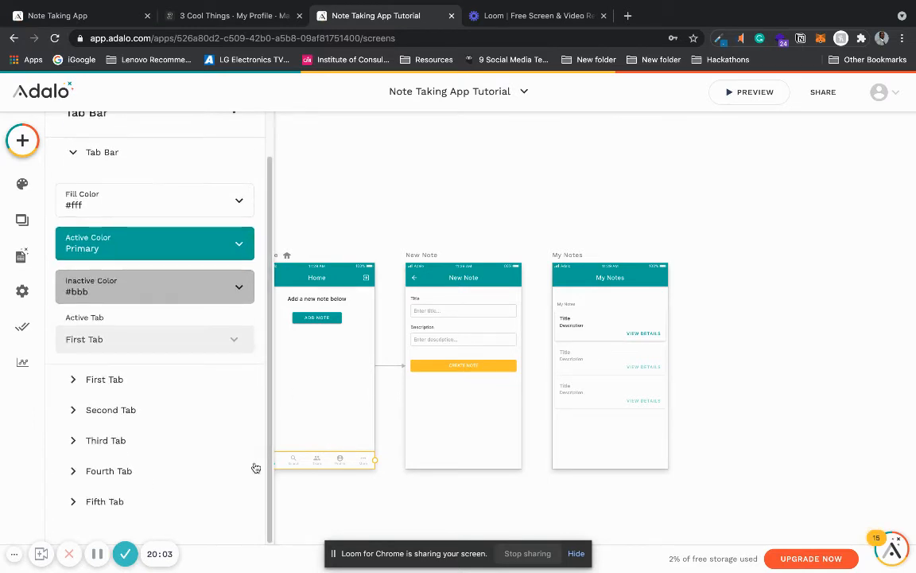
click(188, 434)
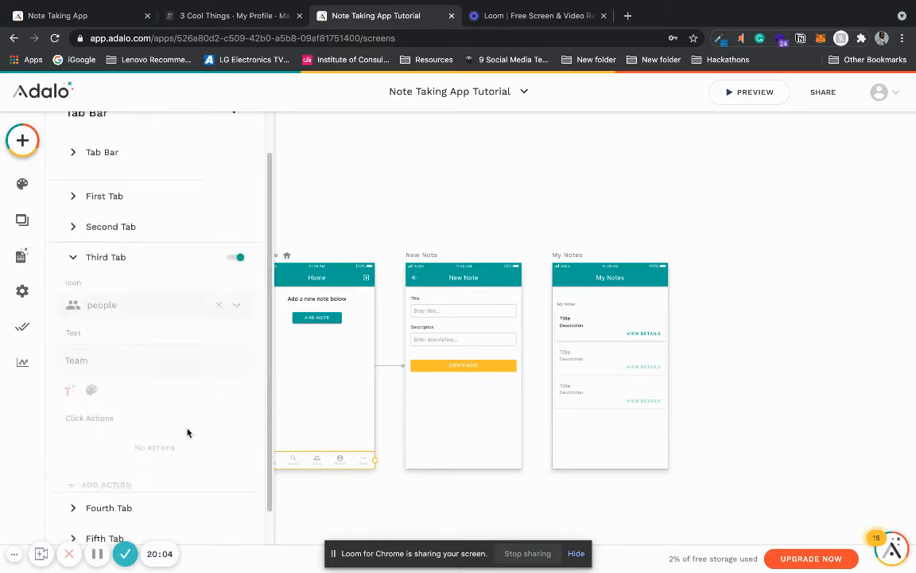
click(236, 243)
click(220, 369)
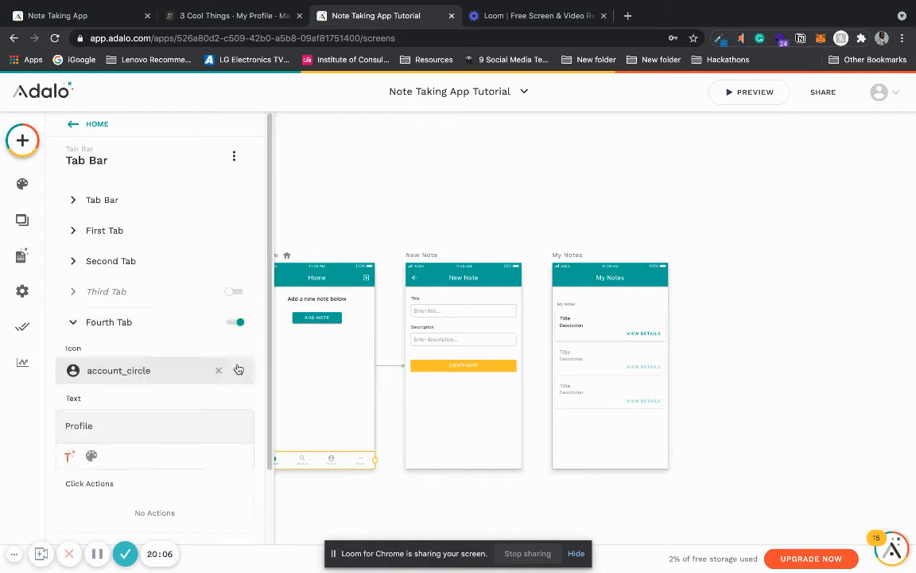
click(235, 322)
click(212, 400)
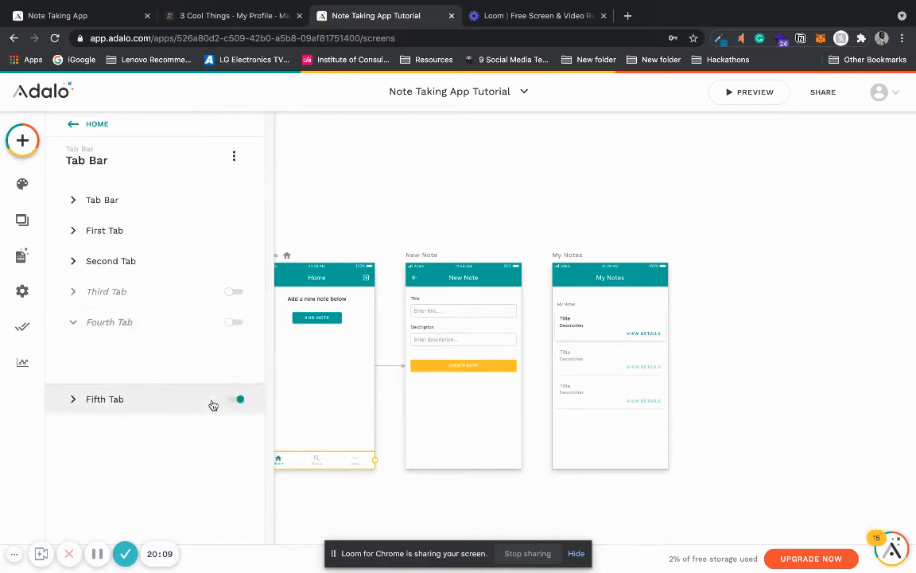
click(236, 352)
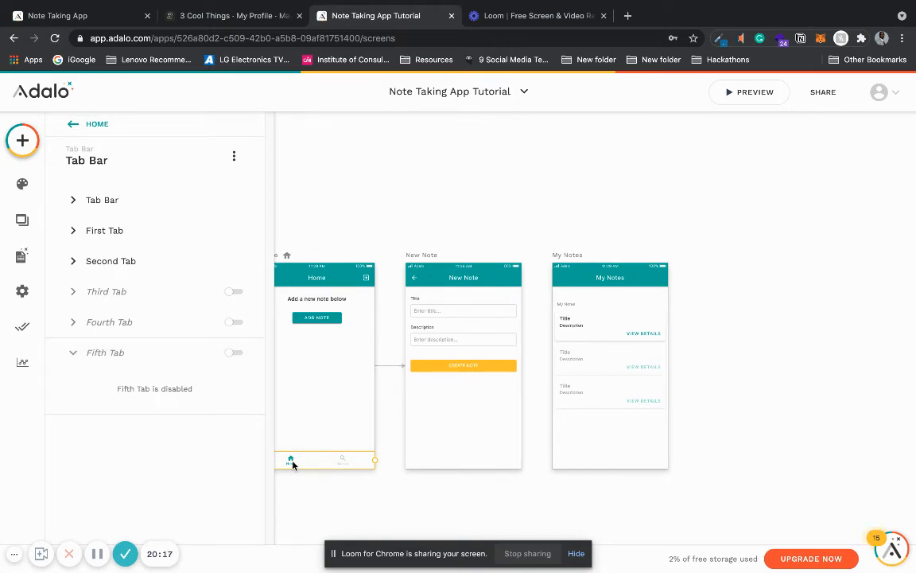
Step: Replace the search icon of the Home tab bar's second tab with the library_books icon
click(194, 199)
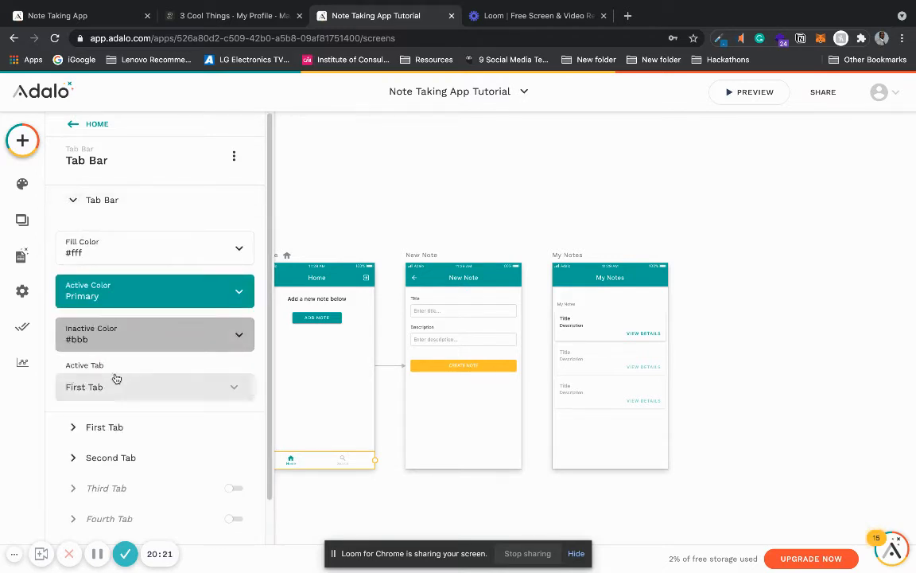
click(185, 204)
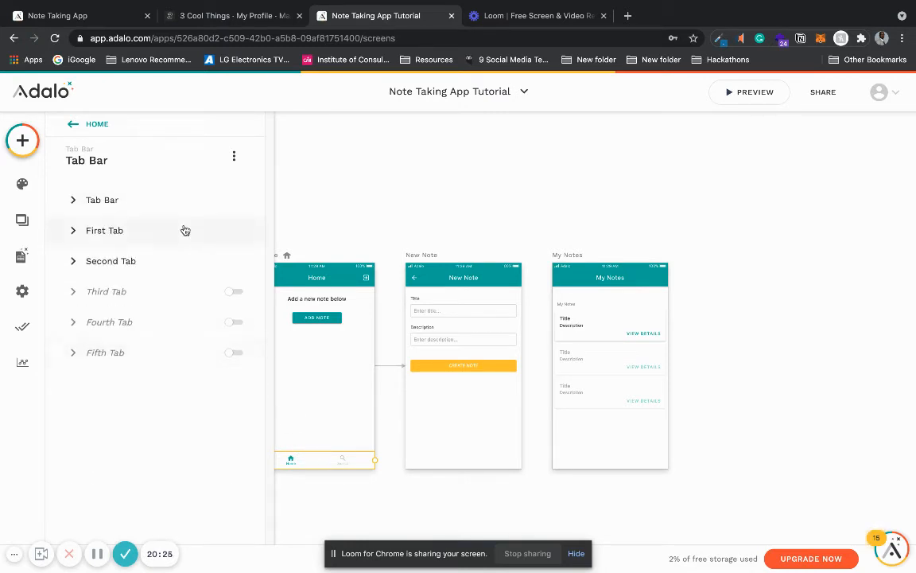
click(178, 260)
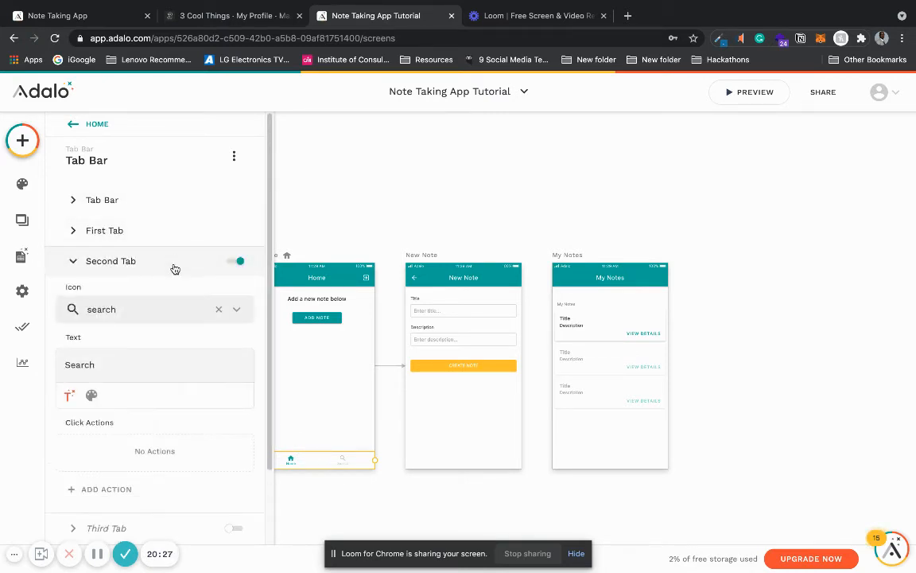
click(219, 308)
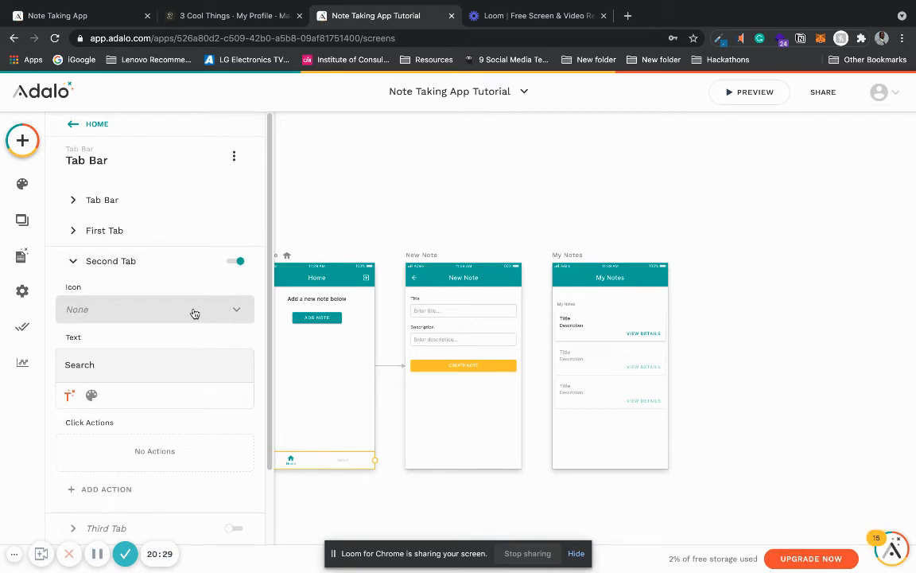
click(162, 315)
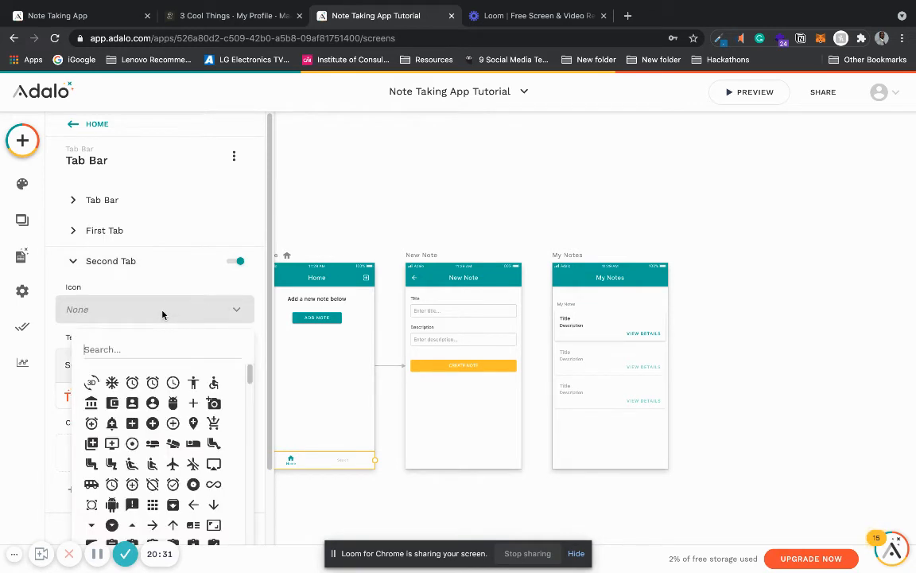
text(BOOK)
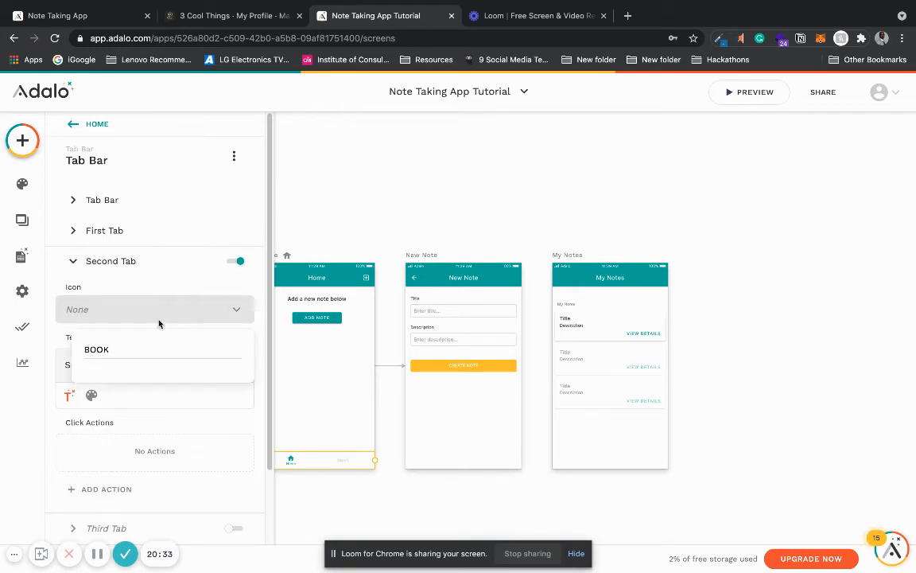
key(BackSpace)
key(BackSpace)
key(BackSpace)
key(BackSpace)
text(book)
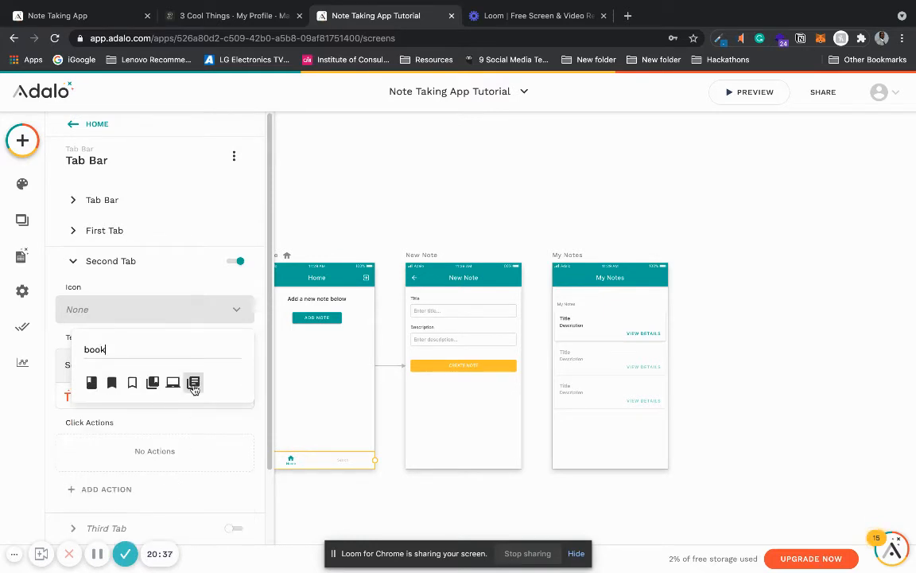
click(193, 382)
Step: Change the text of the Home tab bar's second tab to "My Notes"
click(104, 365)
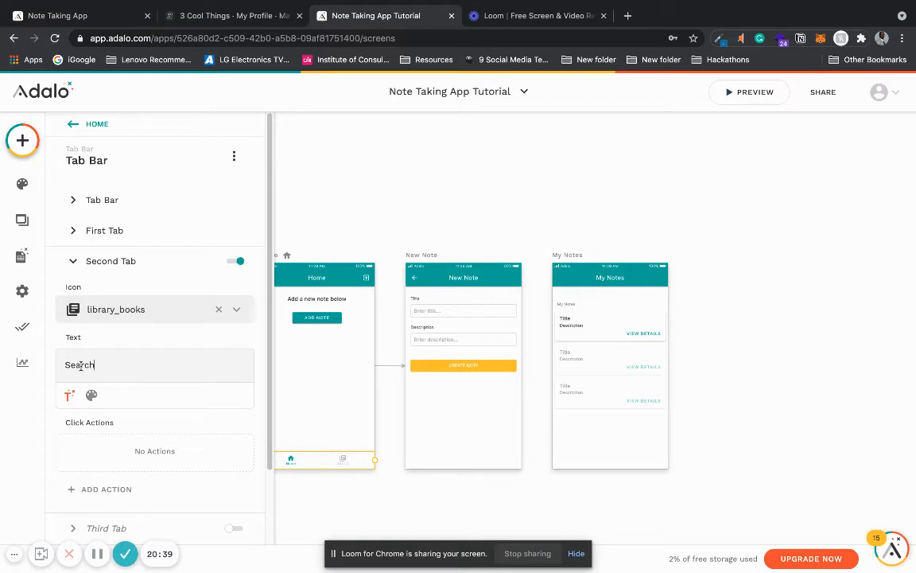
drag(67, 365, 122, 366)
text(My Notes)
Step: Add an action to the second tab that links to the My Notes screen with transition None
click(120, 489)
mouse_move(188, 261)
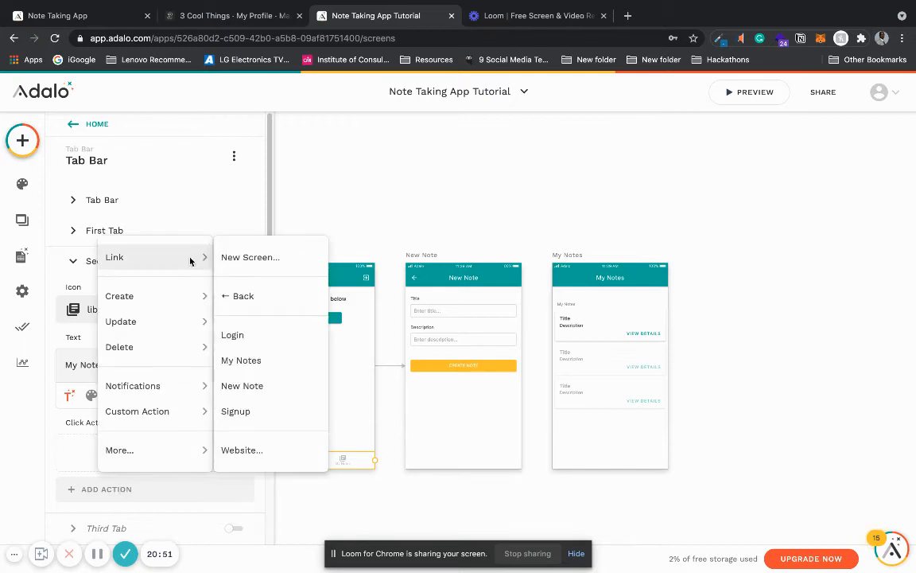
click(276, 363)
scroll(268, 398, down, 3)
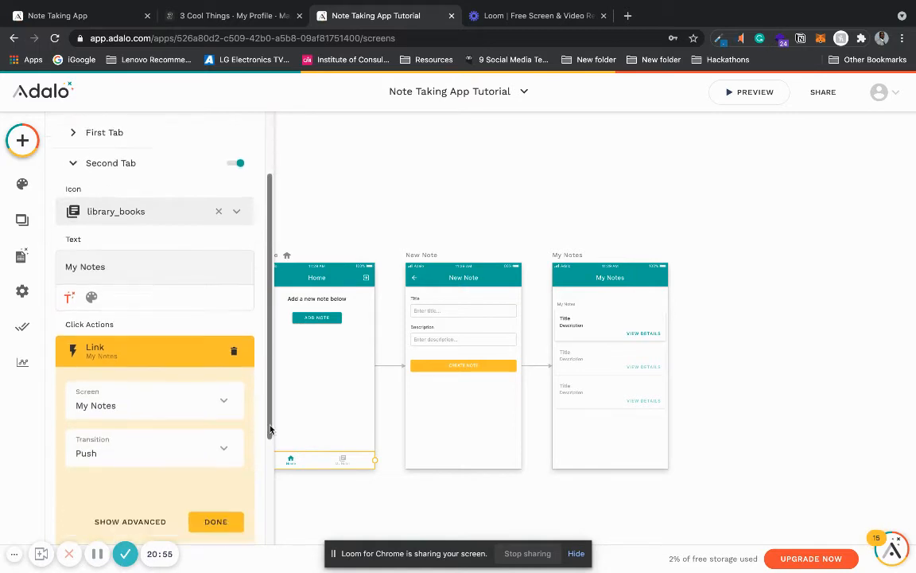
click(180, 434)
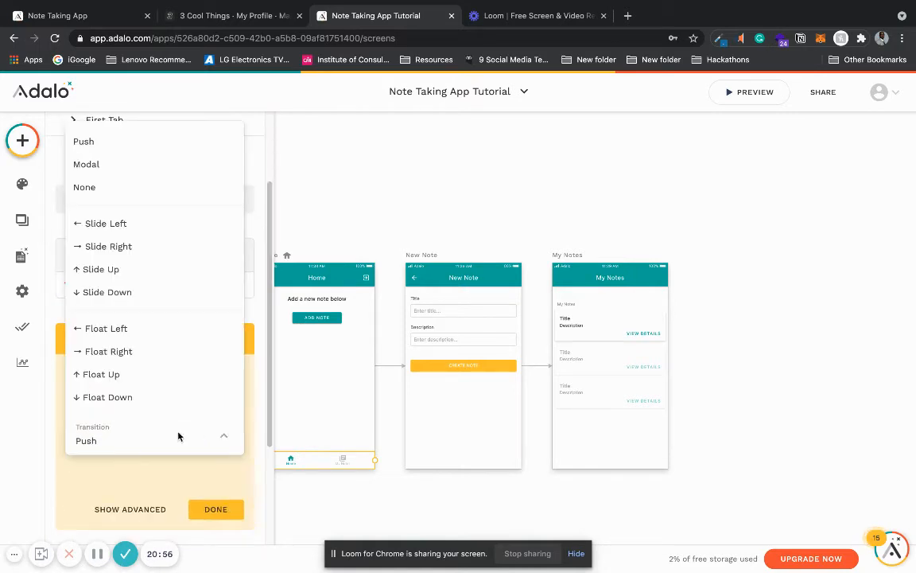
click(159, 185)
click(215, 509)
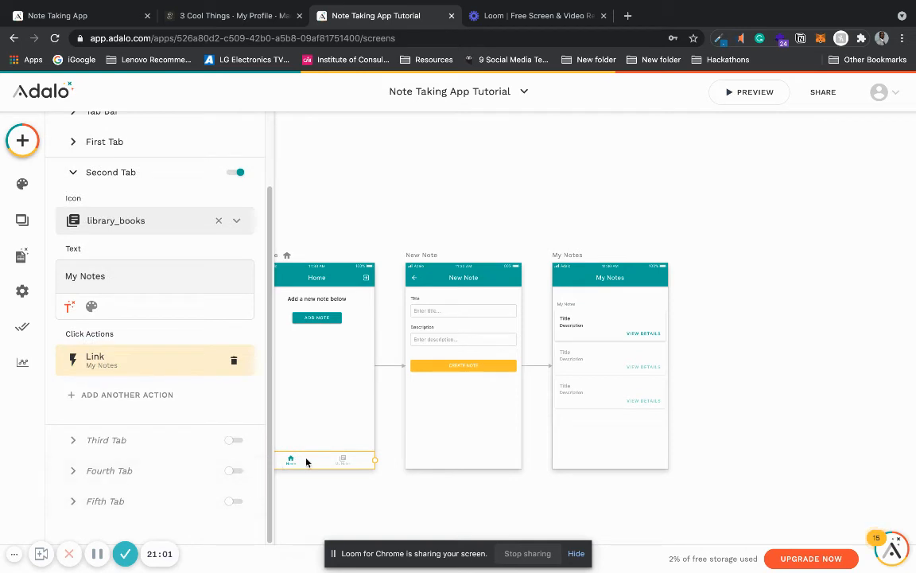
Step: Paste a copy of the Home tab bar onto the My Notes screen and set its active tab to Second Tab
click(421, 256)
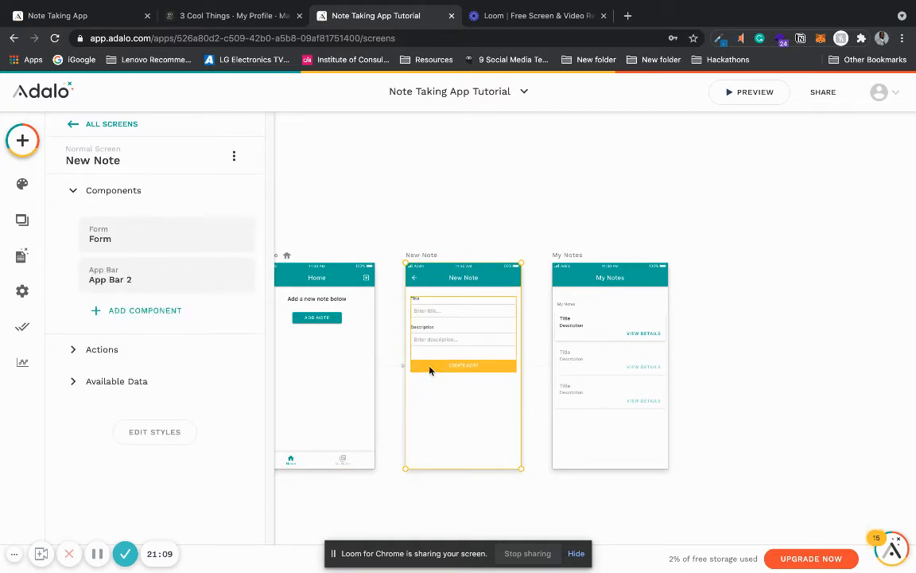
click(584, 257)
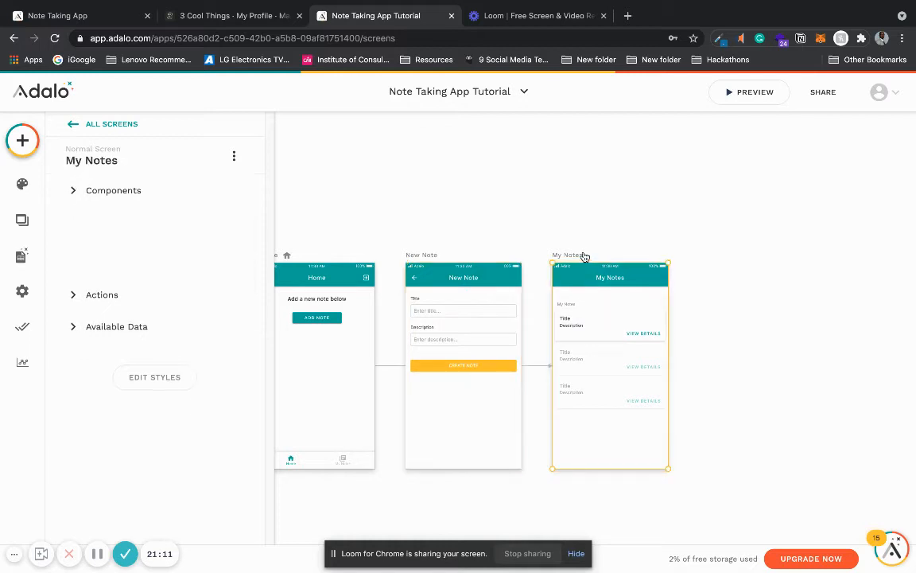
key(super+v)
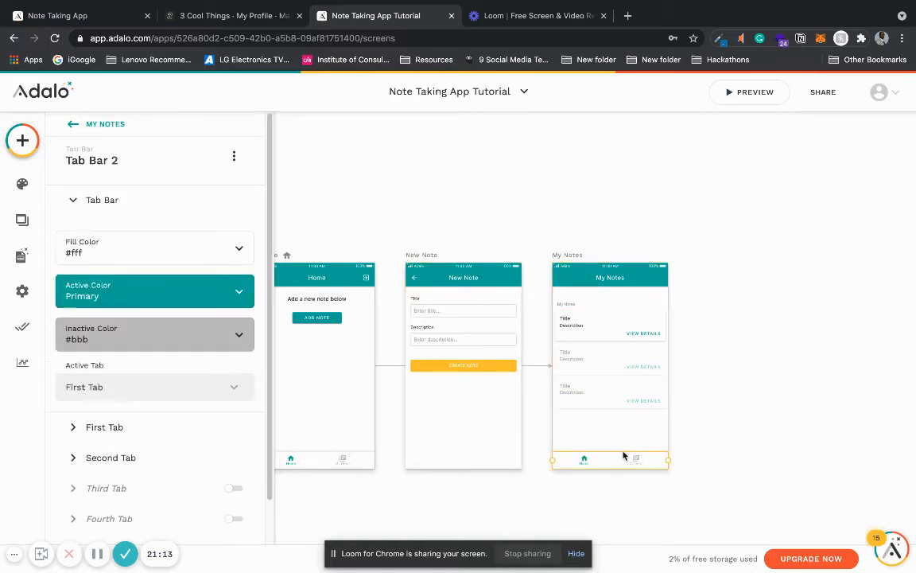
click(231, 382)
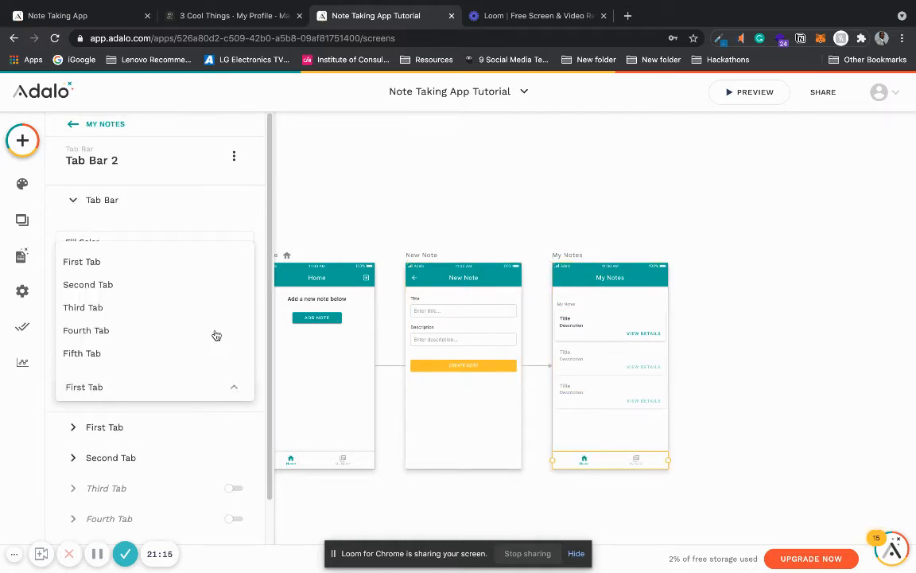
click(212, 291)
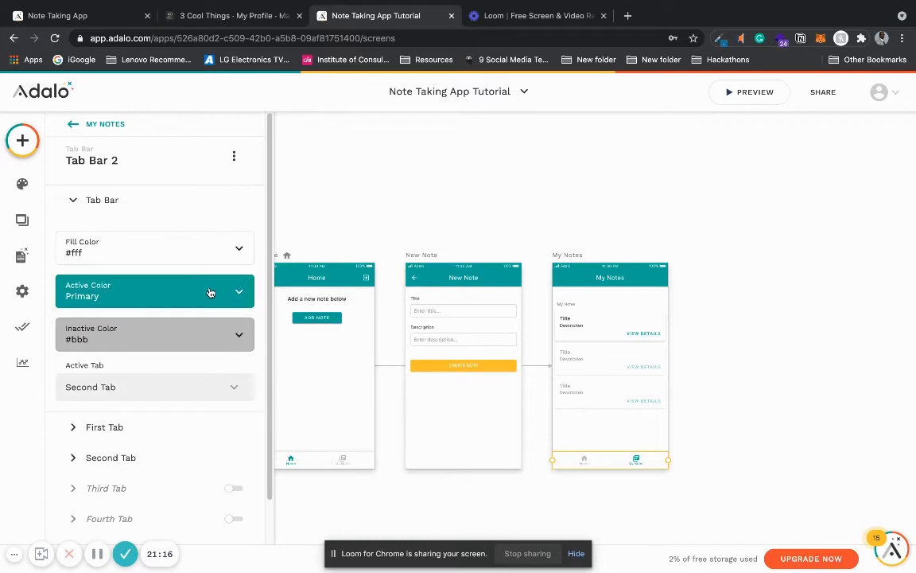
Step: Delete the My Notes link action from the second tab of the My Notes screen's tab bar
click(161, 200)
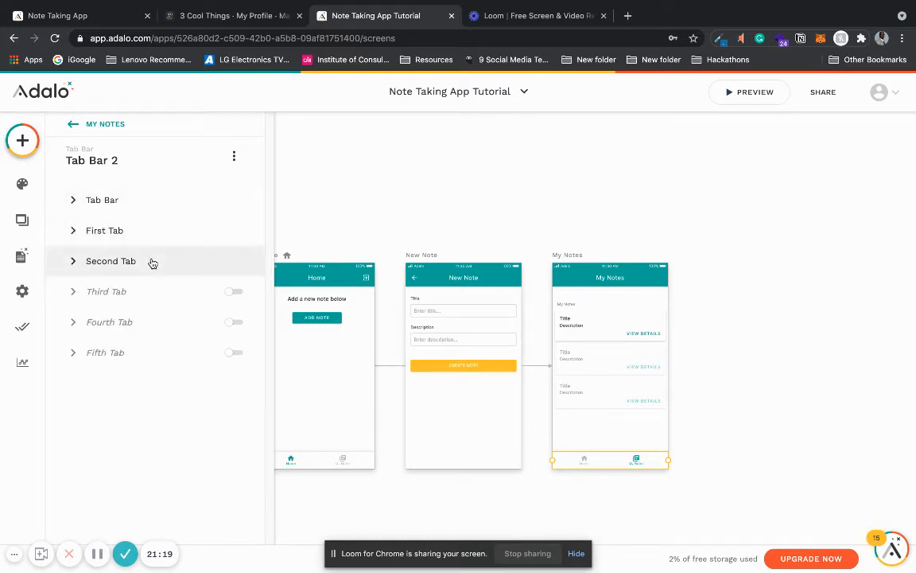
click(151, 262)
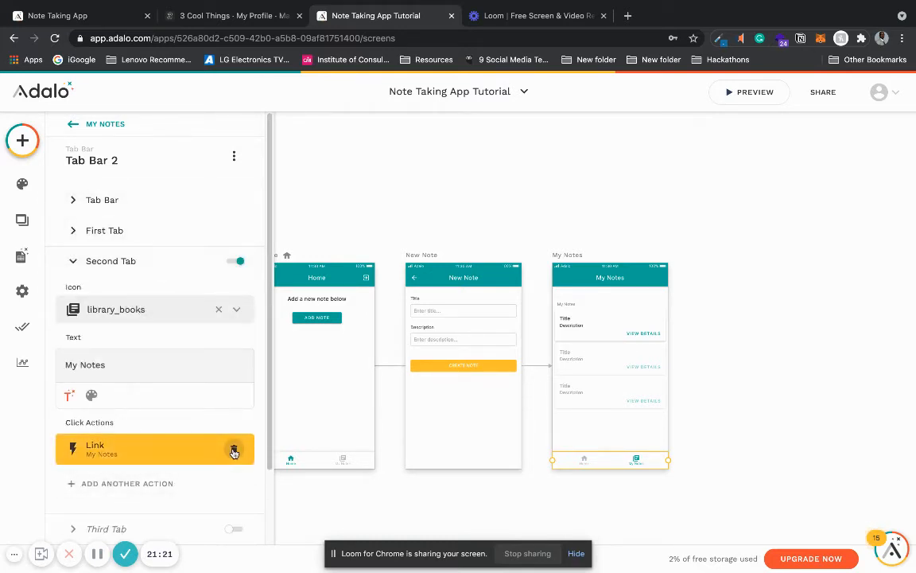
click(233, 450)
click(151, 261)
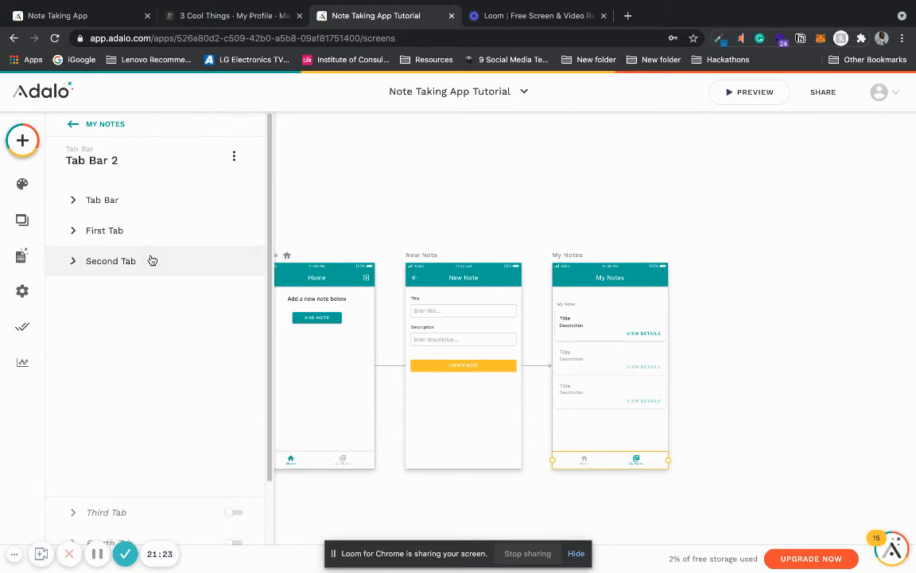
Step: Link the first tab of the My Notes screen's tab bar to the Home screen with transition None
click(153, 229)
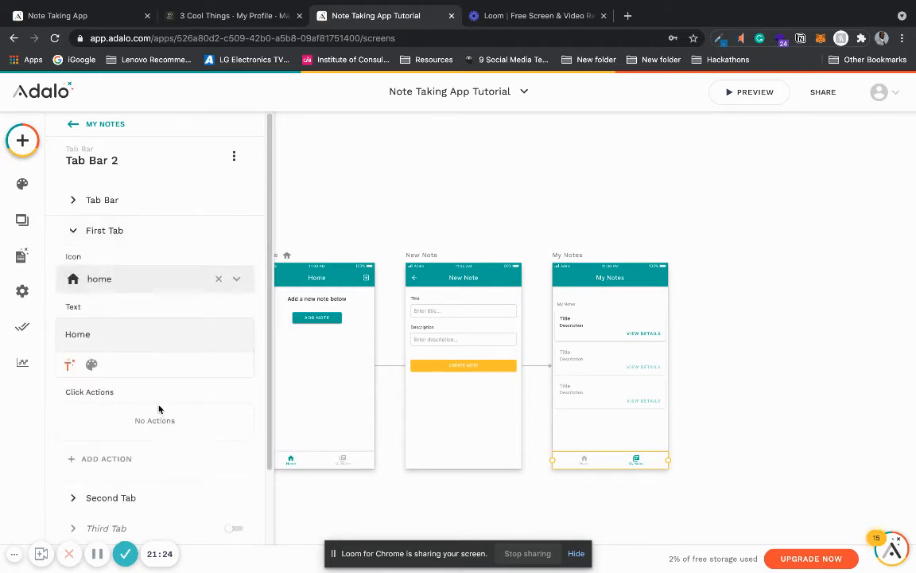
click(135, 460)
mouse_move(203, 228)
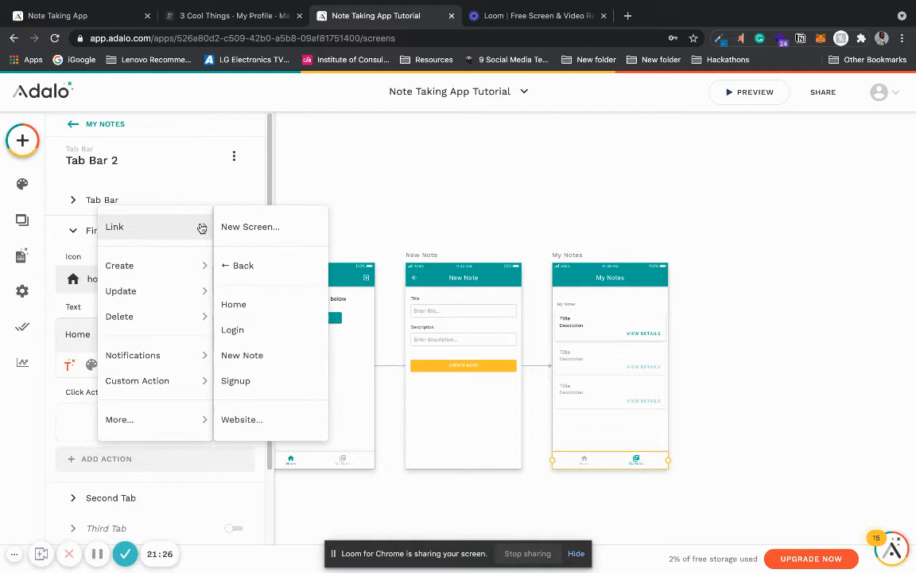
click(257, 304)
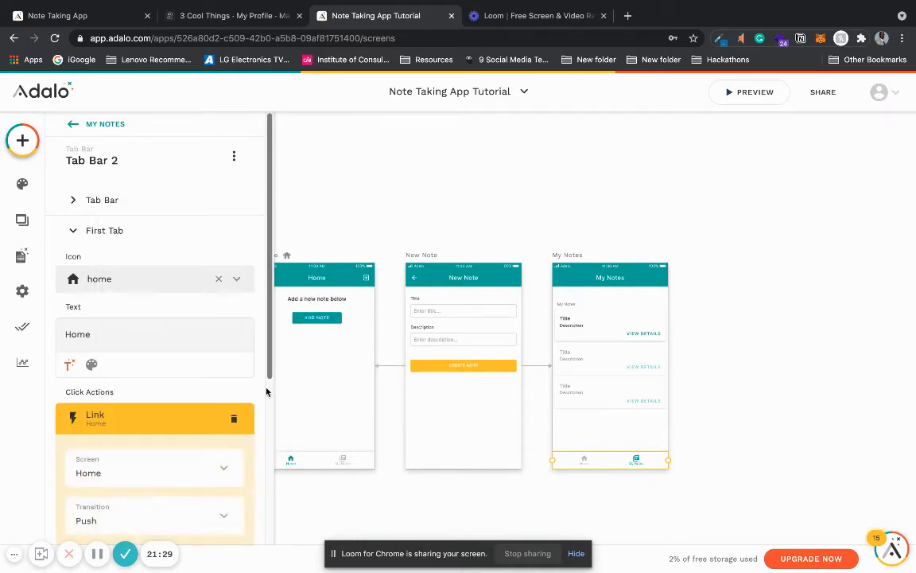
scroll(262, 390, down, 3)
click(195, 254)
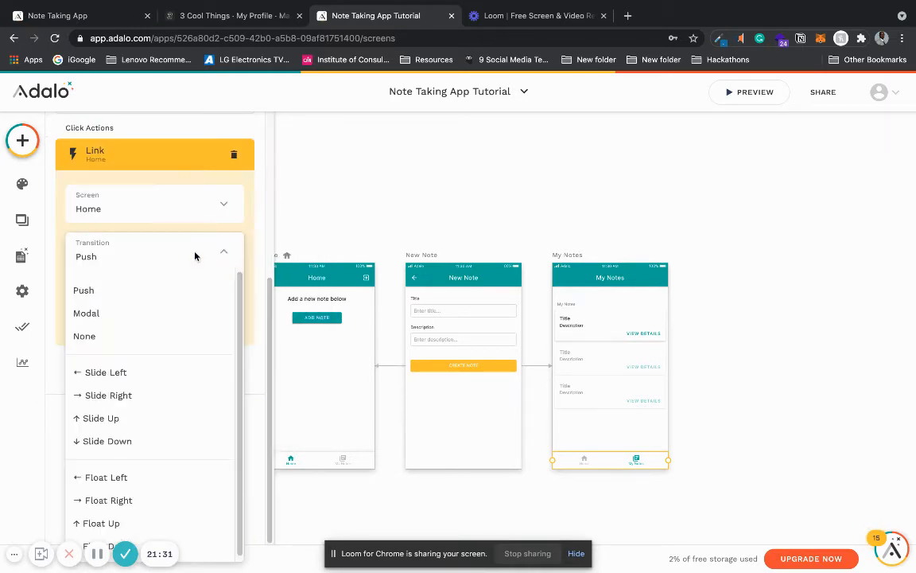
click(151, 336)
click(216, 325)
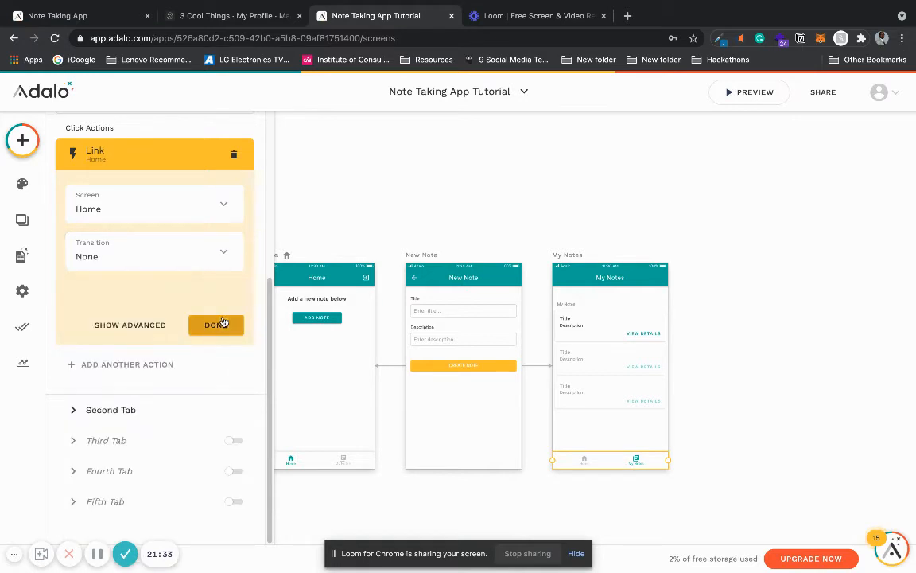
click(371, 210)
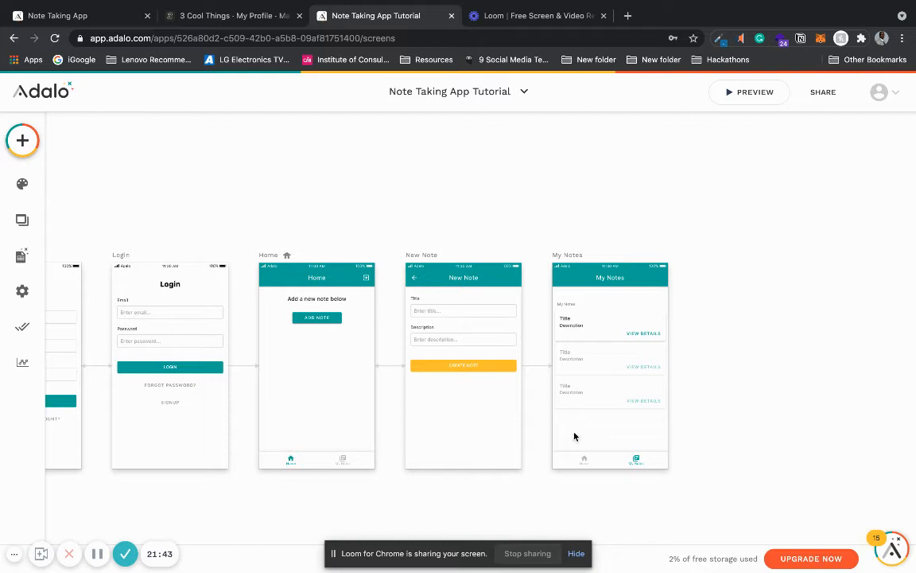
Step: Preview the app and create a note titled "My Second Note" with the description "Hello World"
click(736, 99)
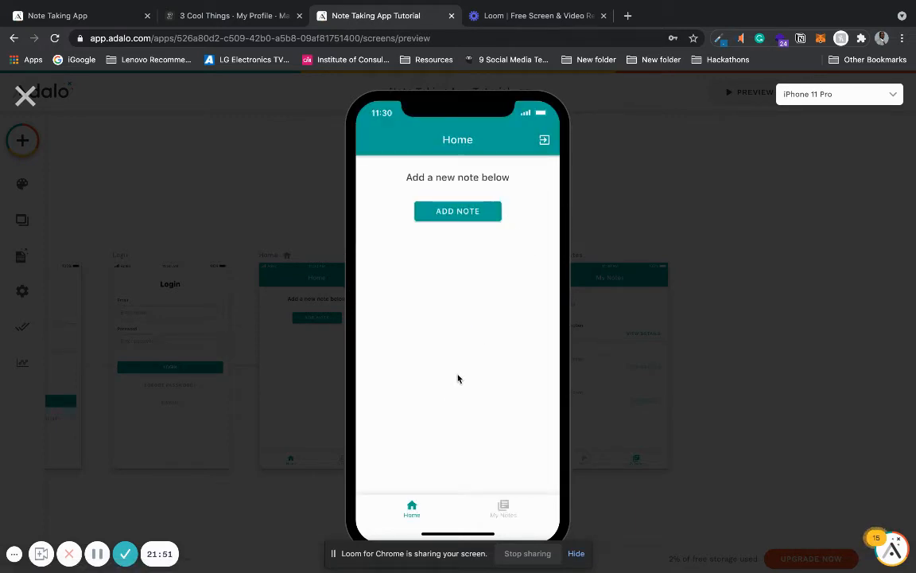
click(474, 212)
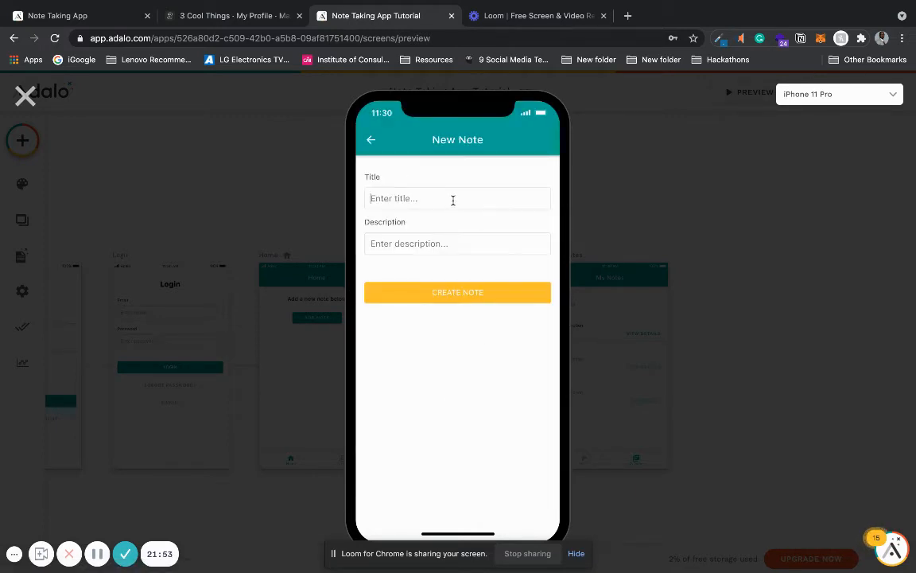
click(453, 201)
text(My Second noNo)
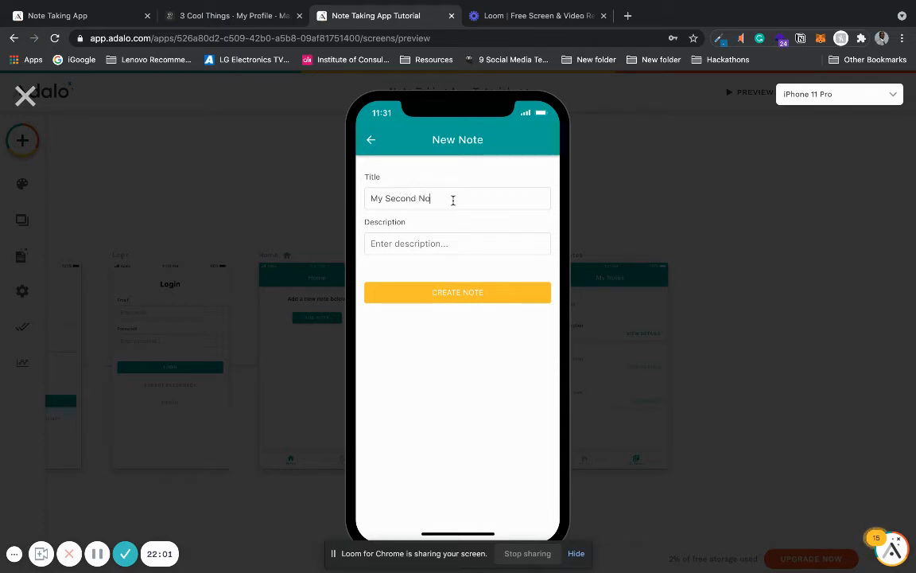
key(Tab)
text(Hell)
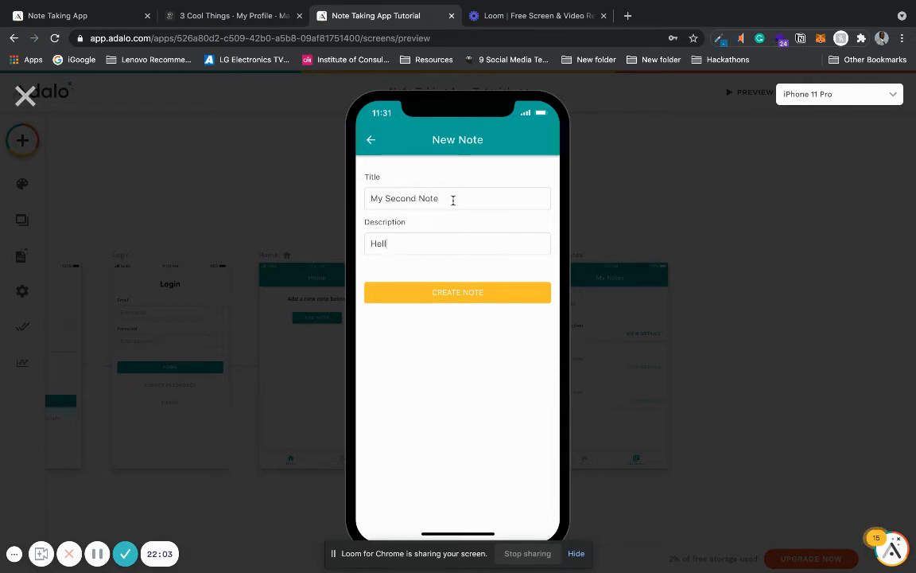
text(o World)
click(478, 296)
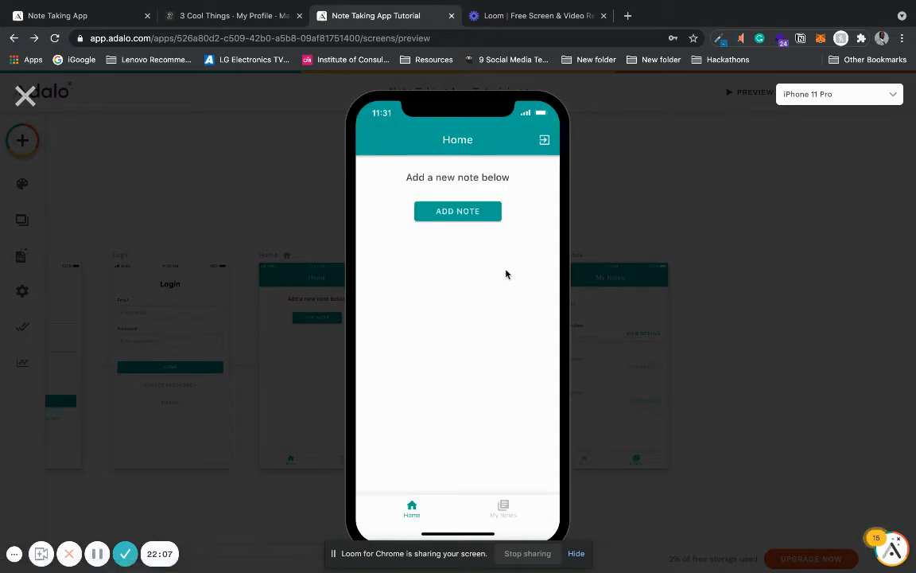
Step: Test switching between the My Notes and Home tabs in the preview, check the notes list, and close the preview
click(503, 511)
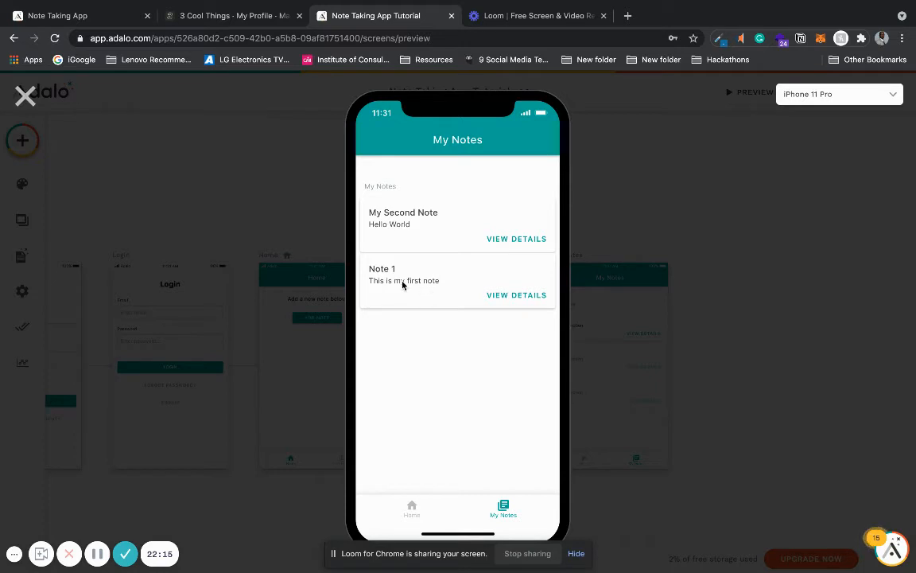
click(410, 509)
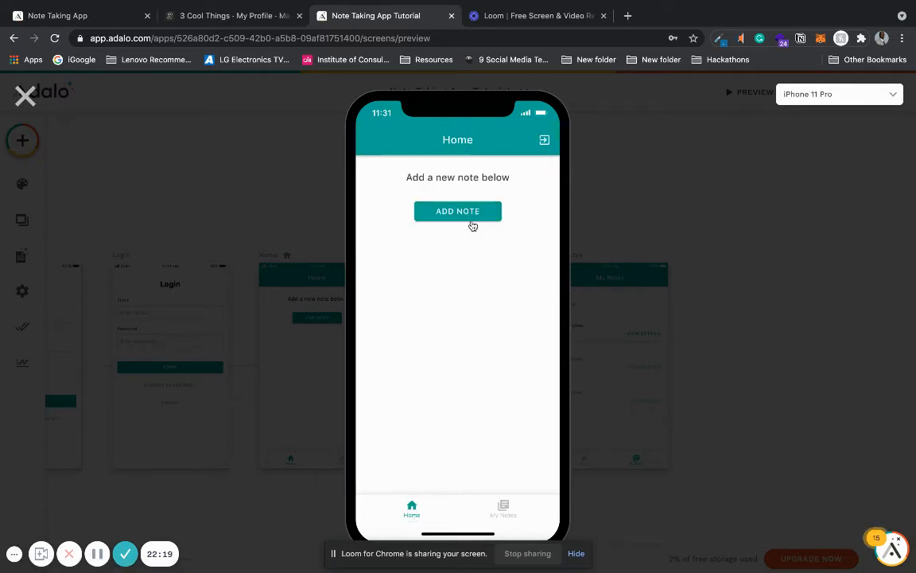
click(502, 509)
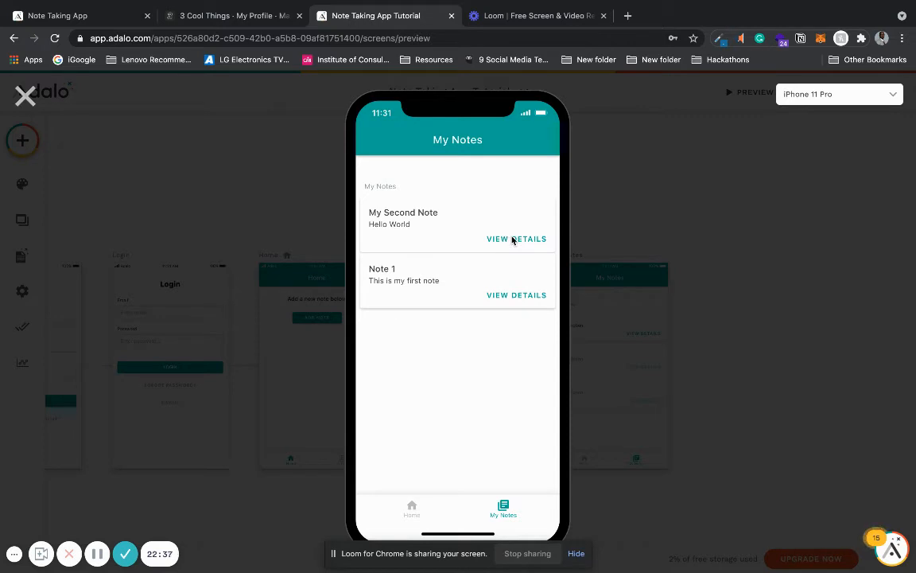
click(27, 94)
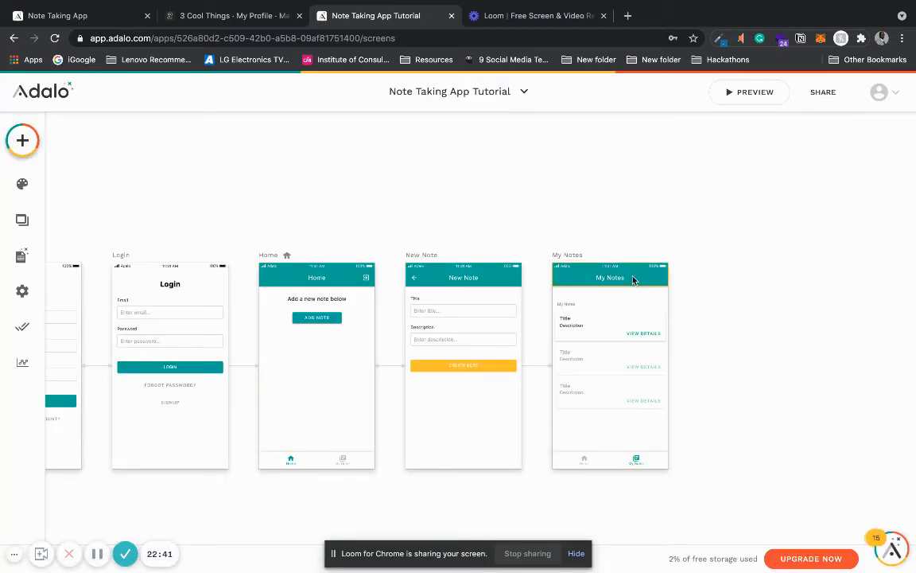
Step: Enable the first right icon on the My Notes screen's app bar and set it to note_add
click(633, 279)
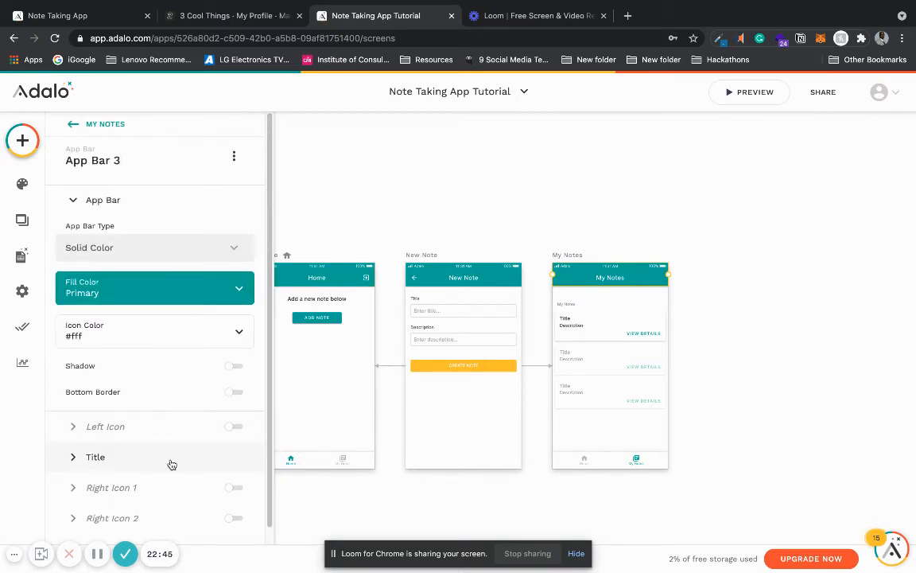
click(233, 488)
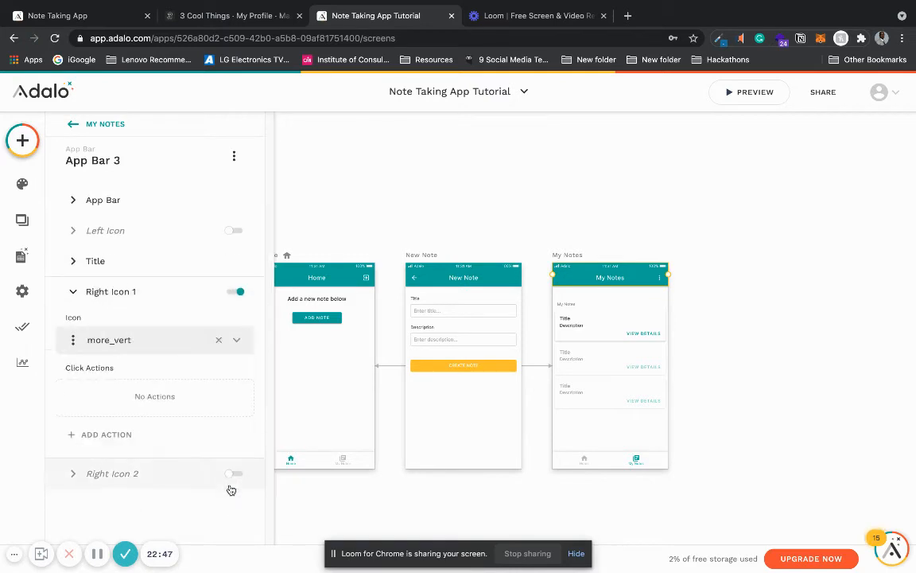
click(219, 340)
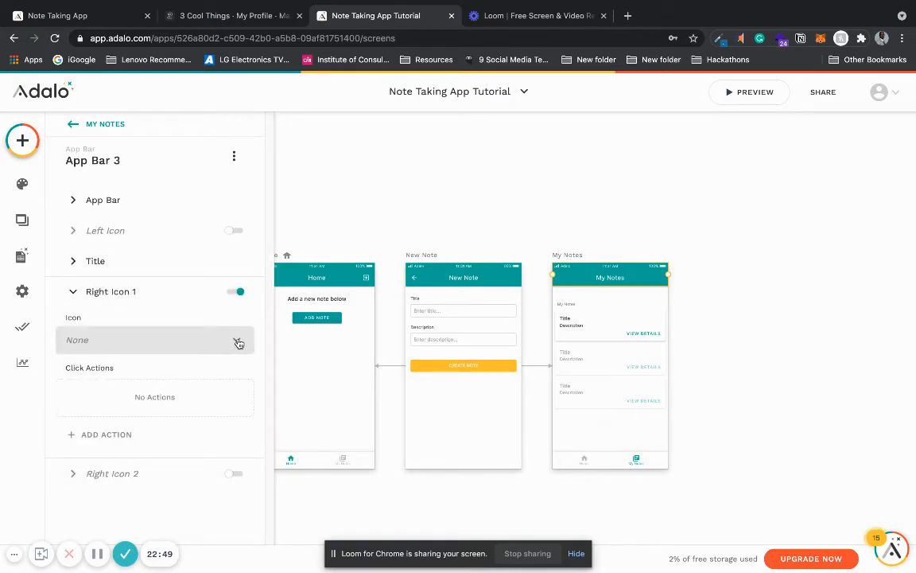
click(238, 342)
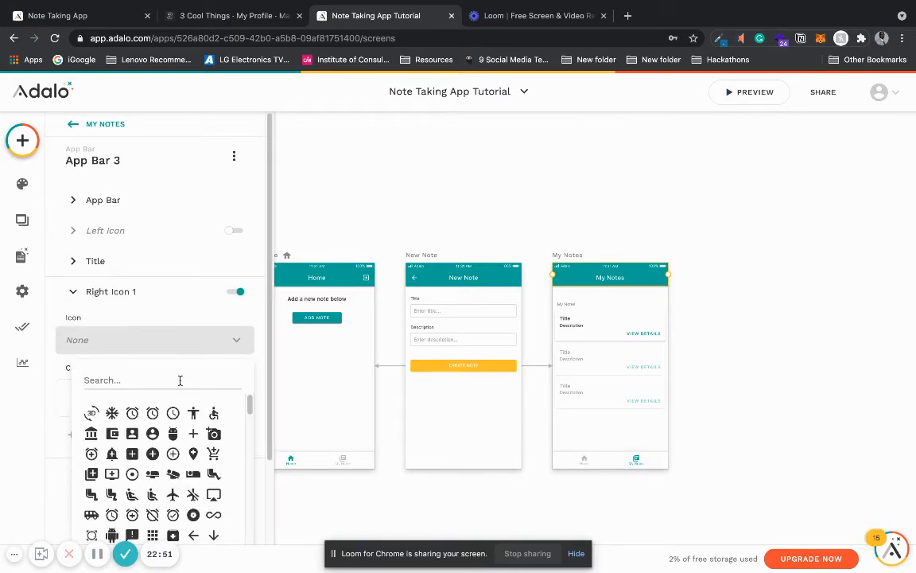
text(add)
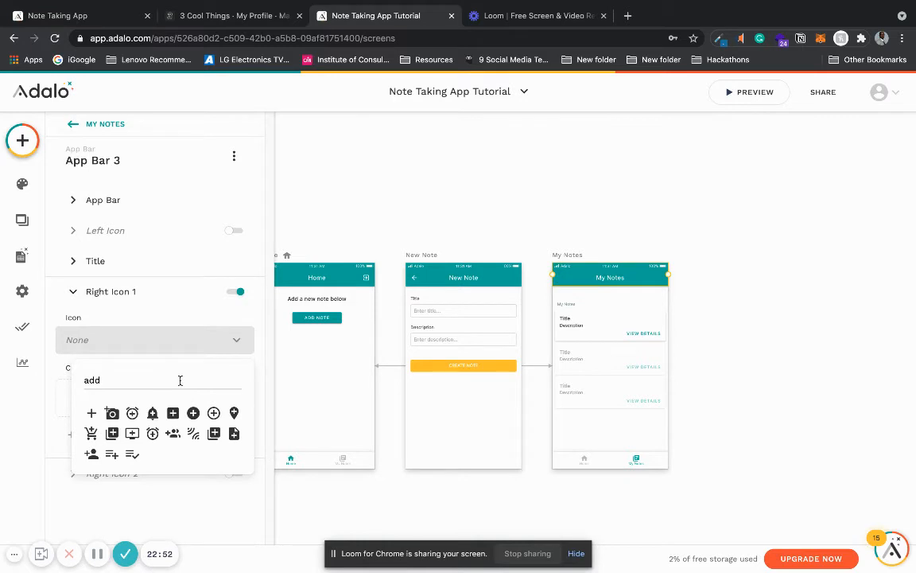
click(234, 434)
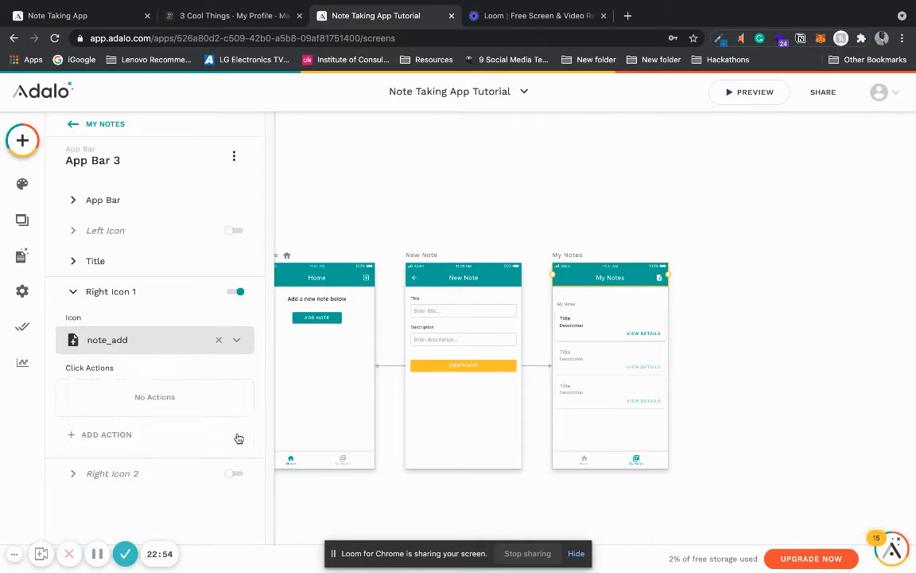
Step: Link the note_add icon in the My Notes app bar to the New Note screen with transition None
click(126, 434)
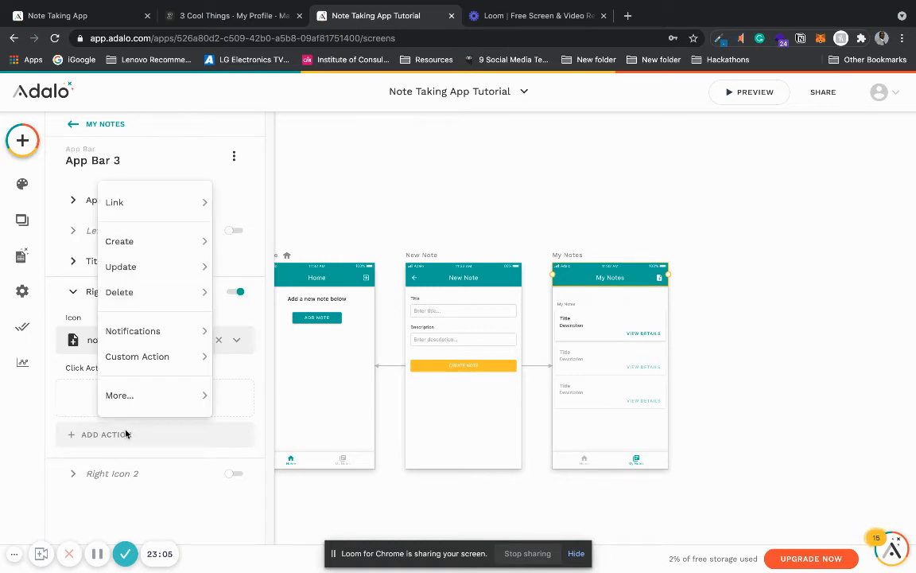
mouse_move(195, 197)
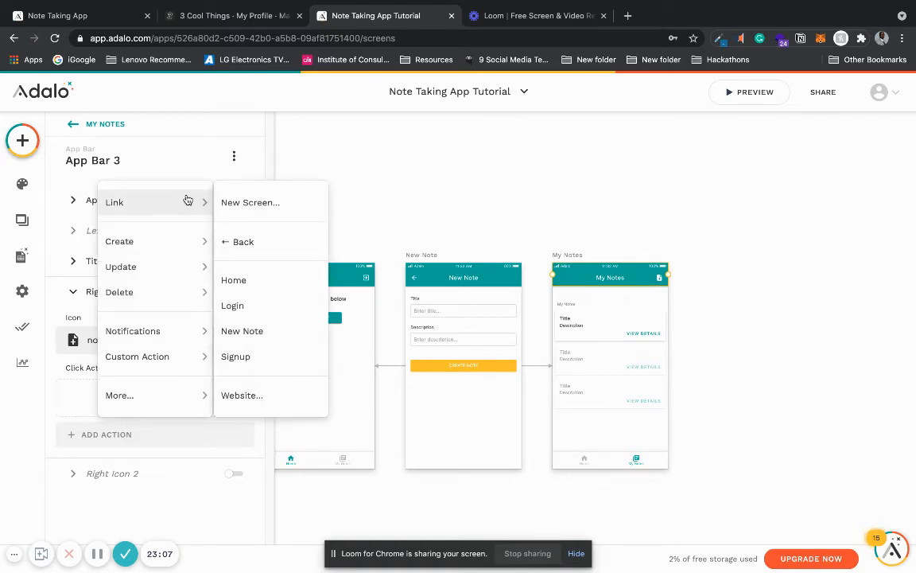
click(279, 339)
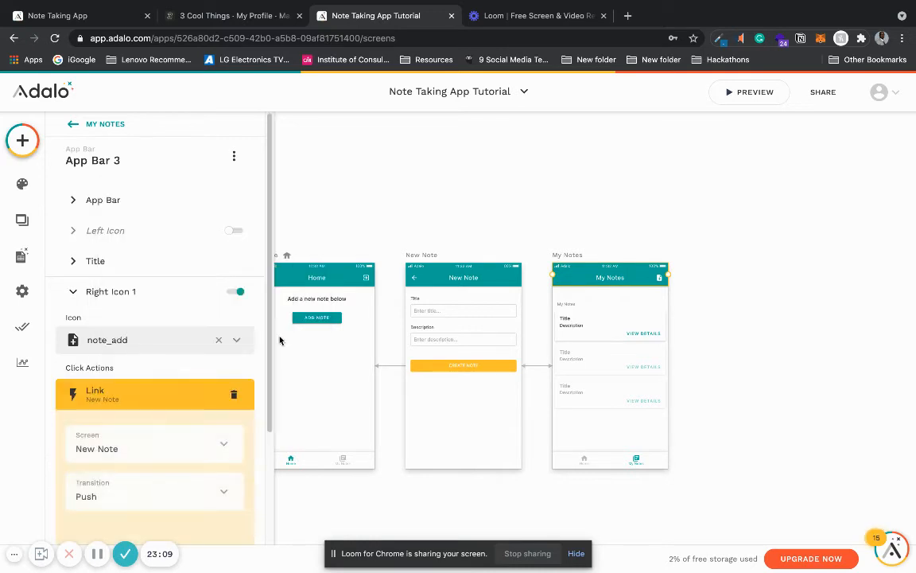
scroll(262, 446, down, 3)
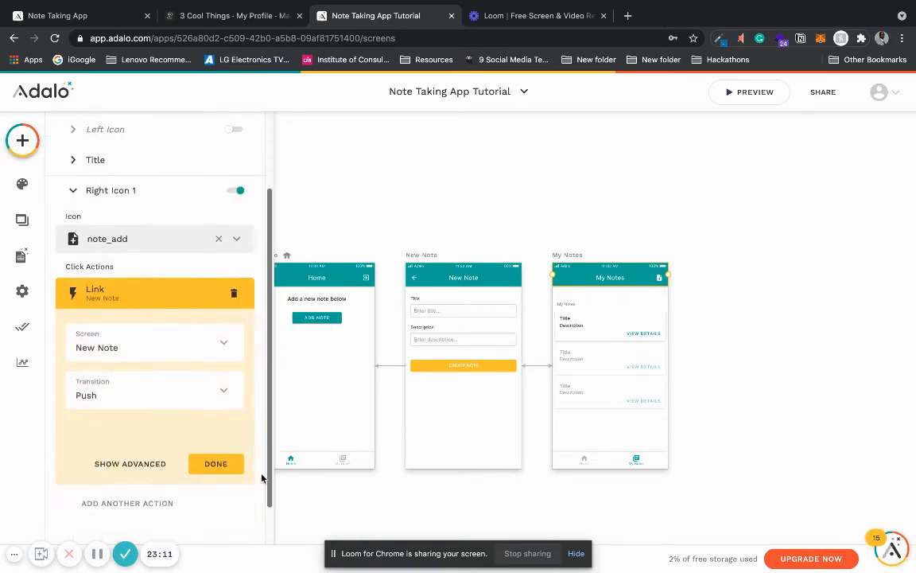
click(203, 350)
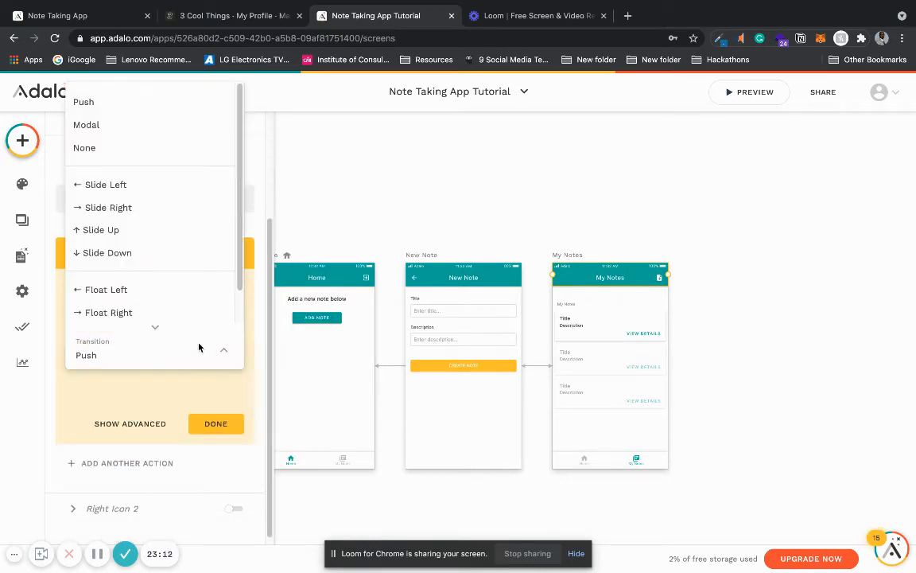
click(164, 147)
click(216, 423)
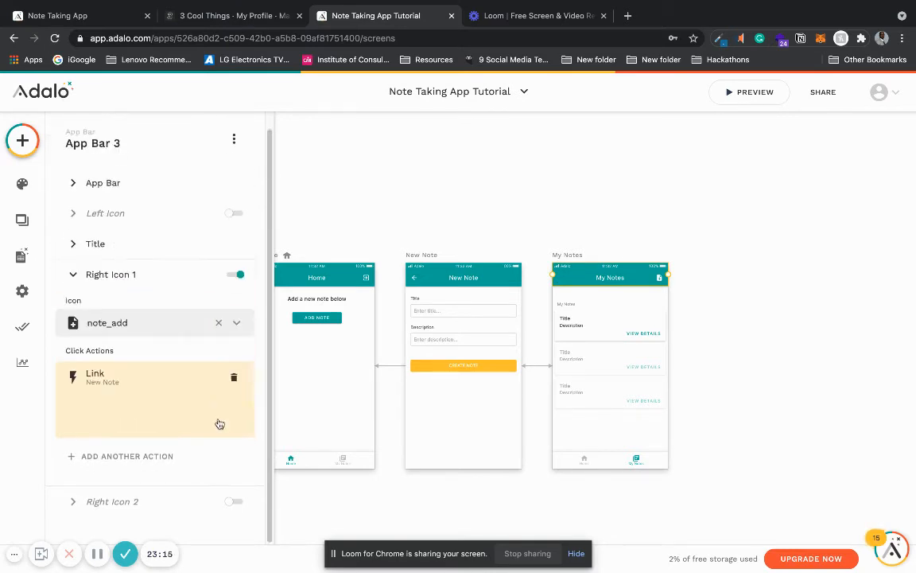
Step: Examine the click actions of the submit button in the New Note screen's form
click(466, 369)
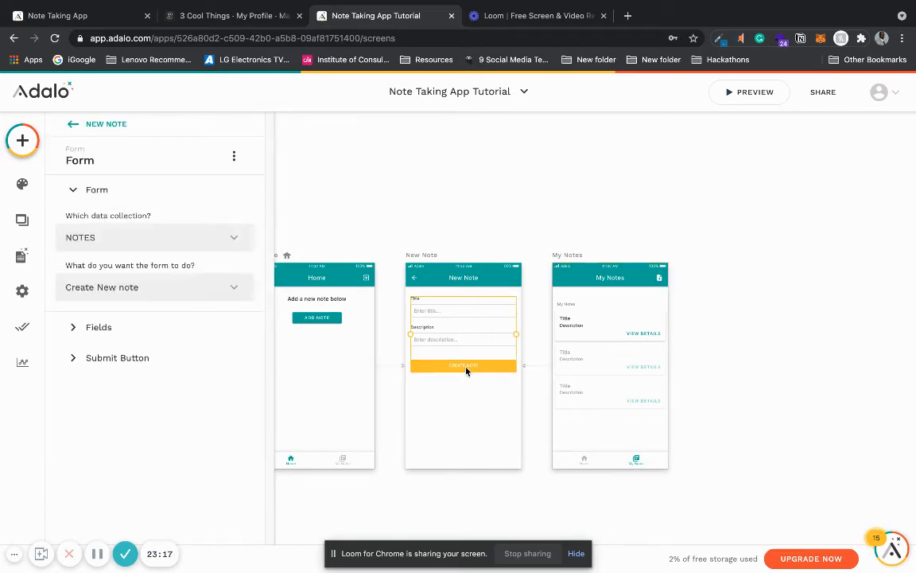
click(187, 363)
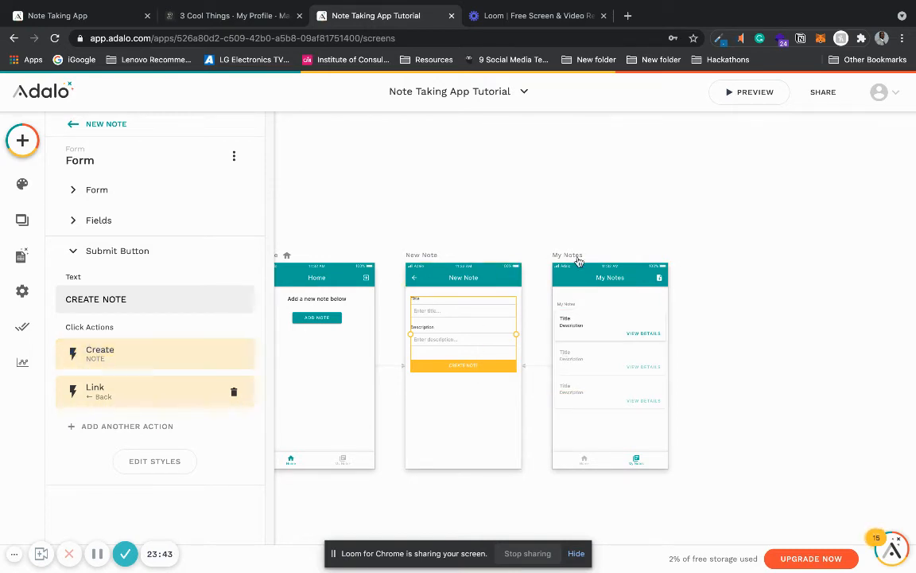
click(728, 359)
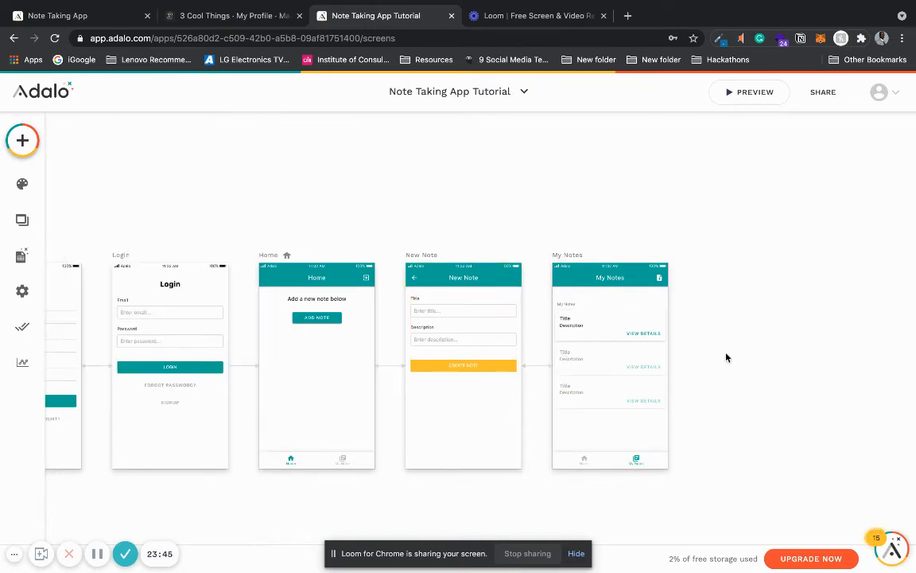
Step: Look over the app's screens and inspect the settings of the notes list on the My Notes screen
scroll(724, 353, down, 2)
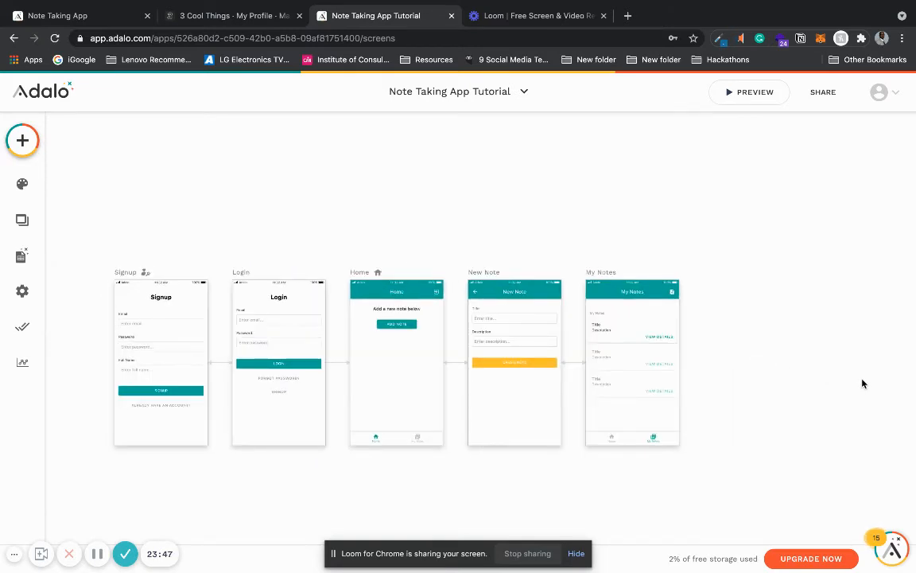
scroll(863, 383, up, 3)
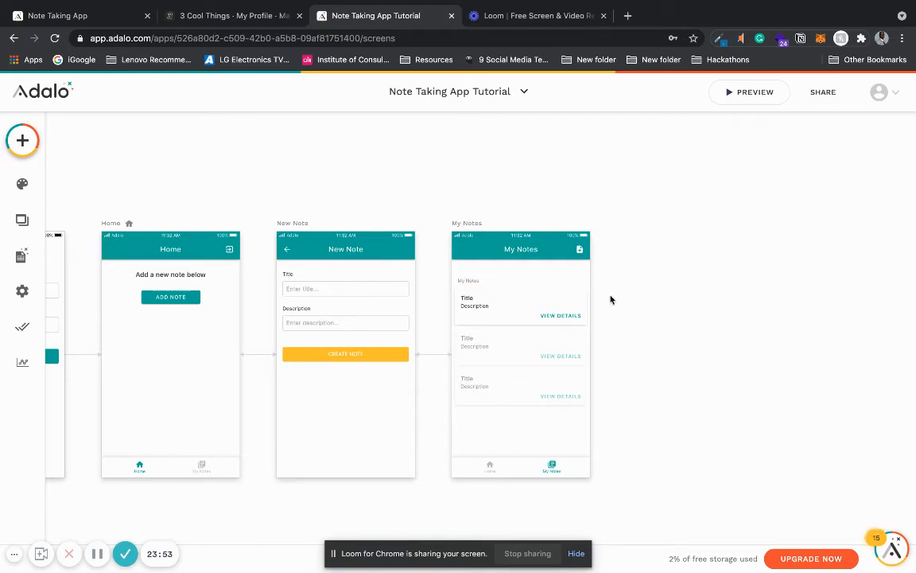
click(550, 312)
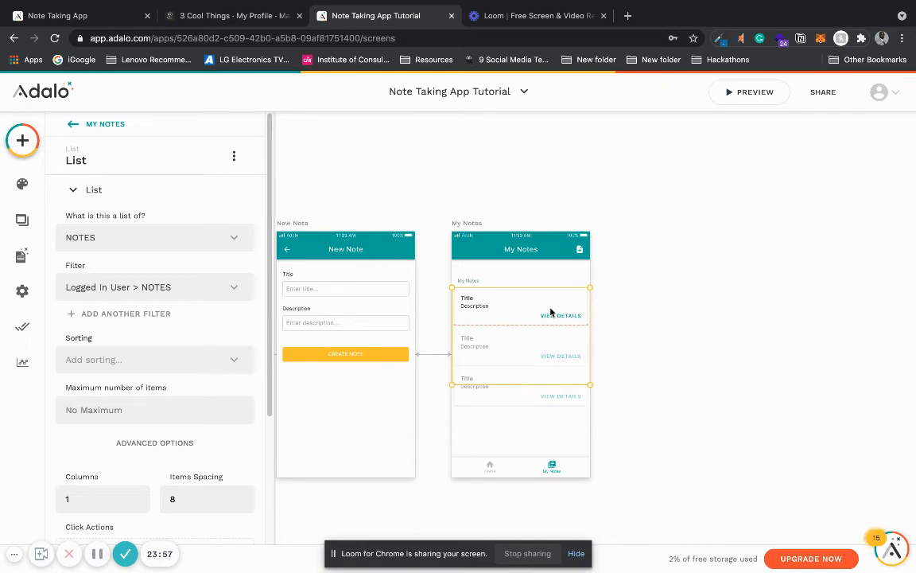
click(660, 290)
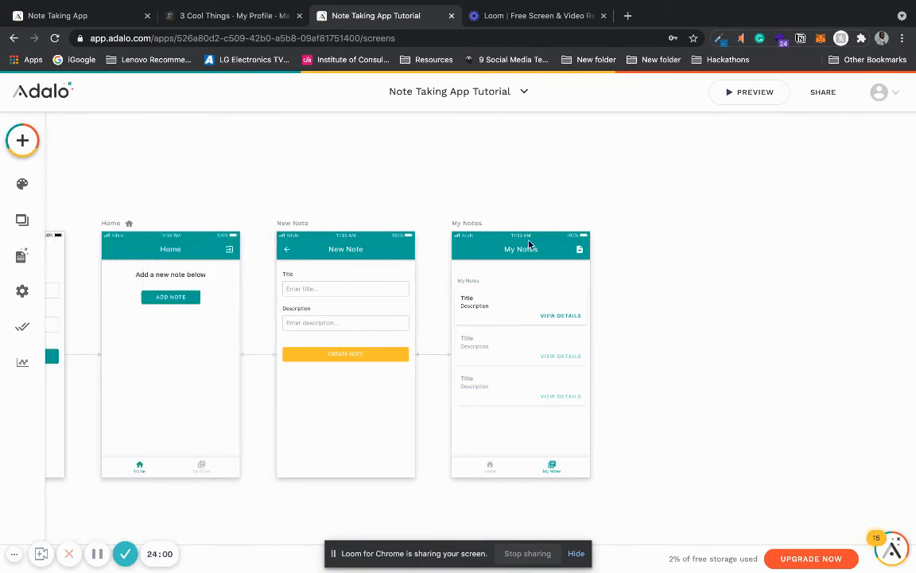
Step: Add a new screen named "Details" based on the Info template from the Info category
click(24, 148)
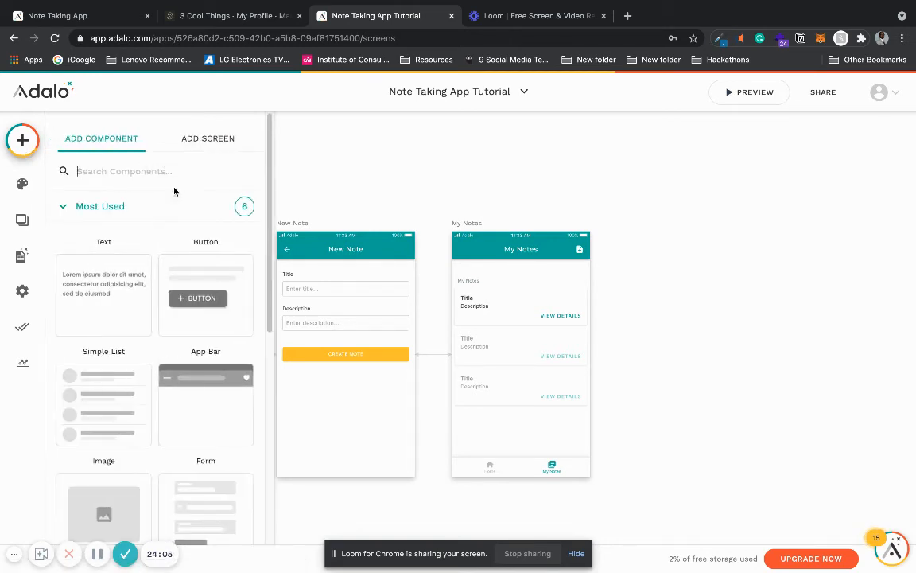
click(163, 129)
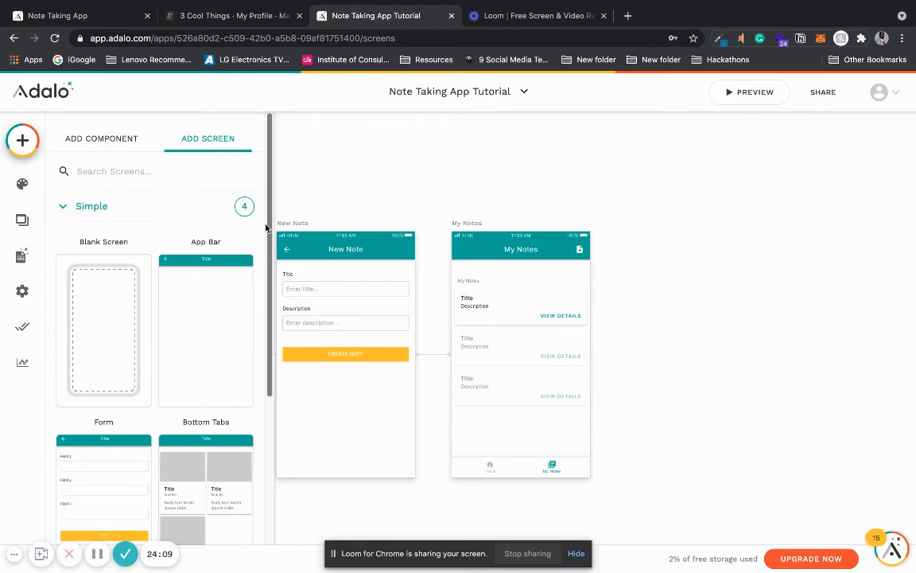
scroll(251, 338, down, 3)
scroll(230, 263, up, 5)
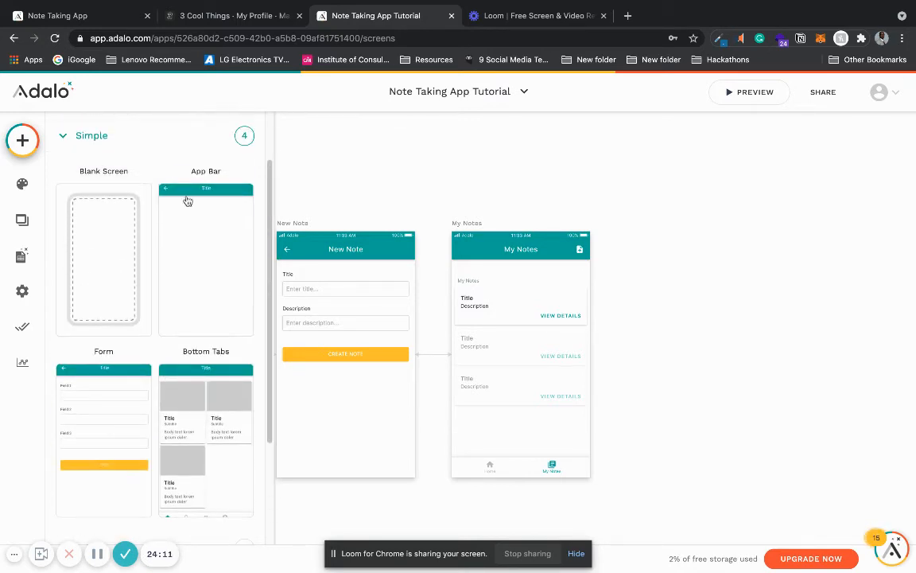
click(137, 136)
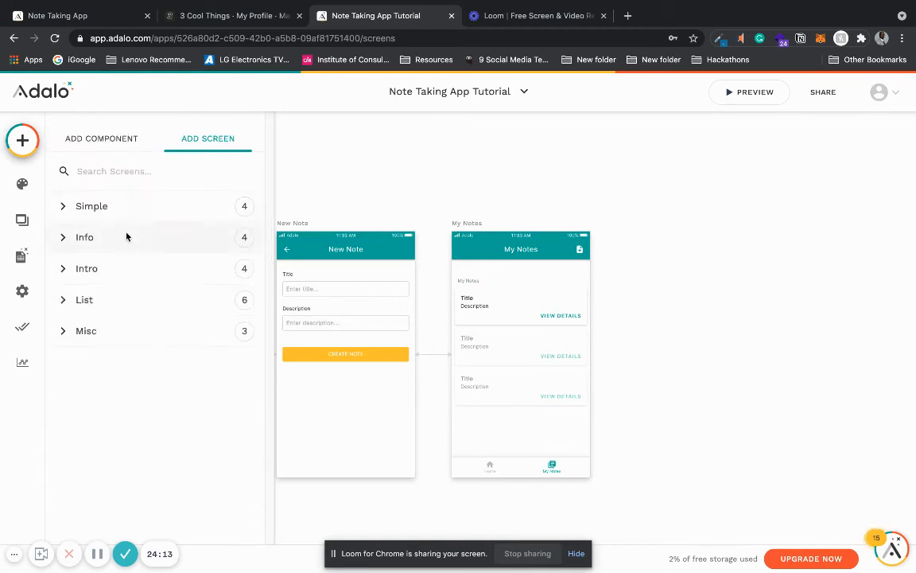
click(125, 236)
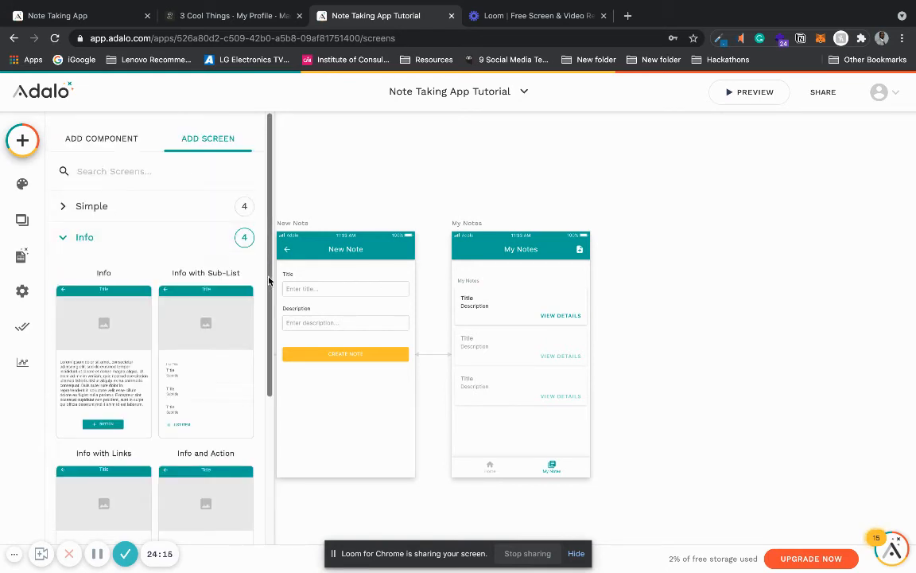
drag(269, 287, 262, 436)
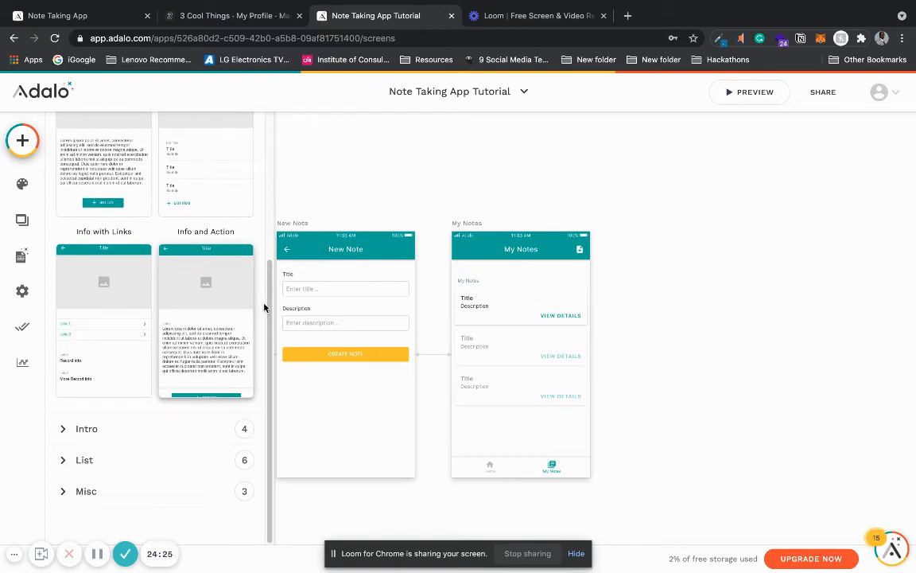
drag(268, 313, 264, 250)
click(104, 253)
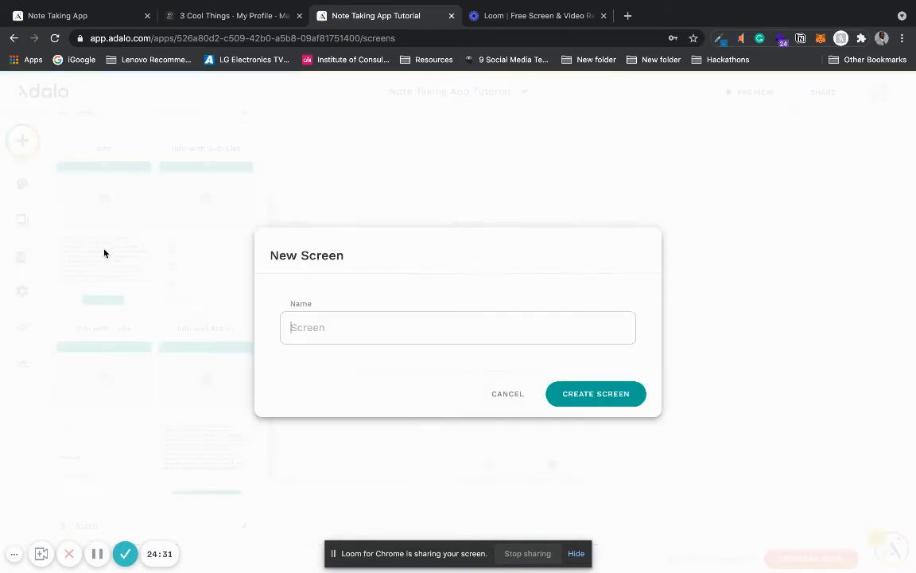
text(D)
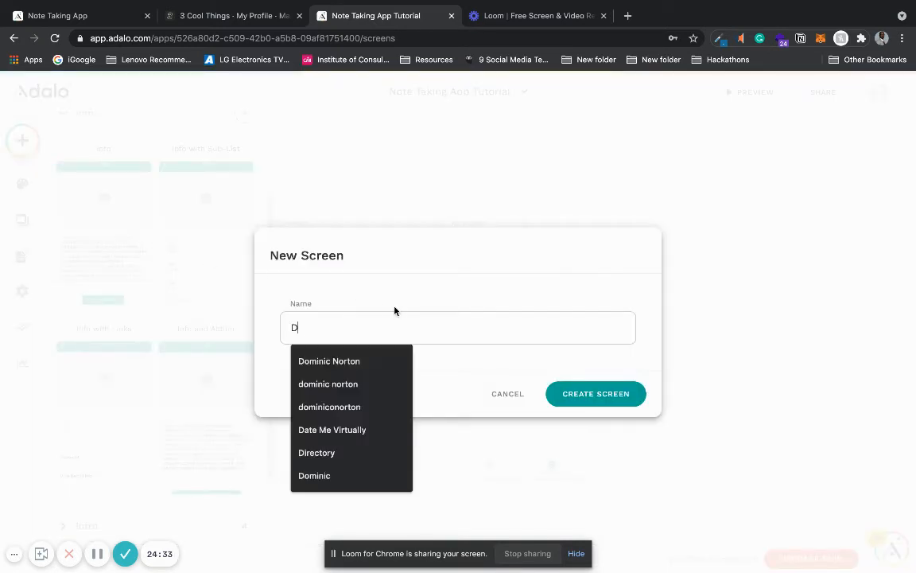
text(etauk)
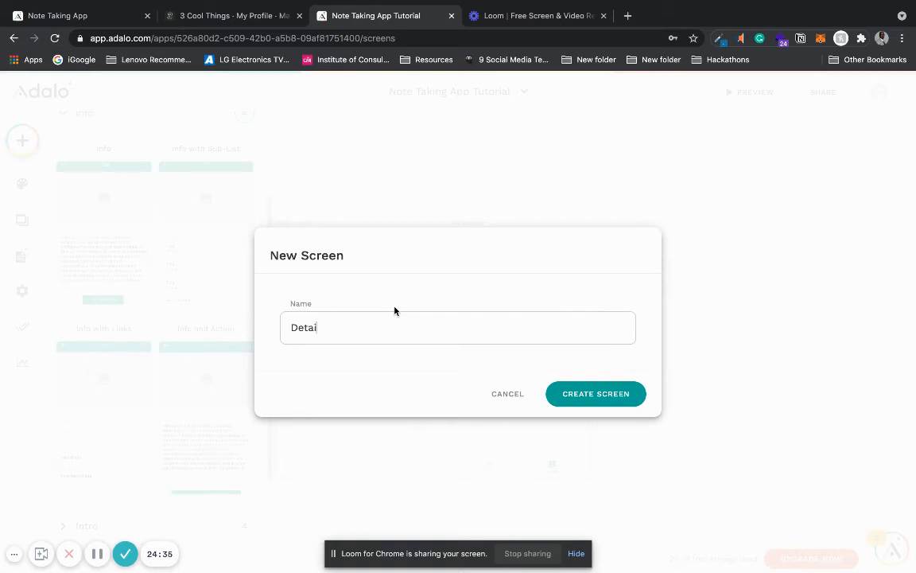
key(Return)
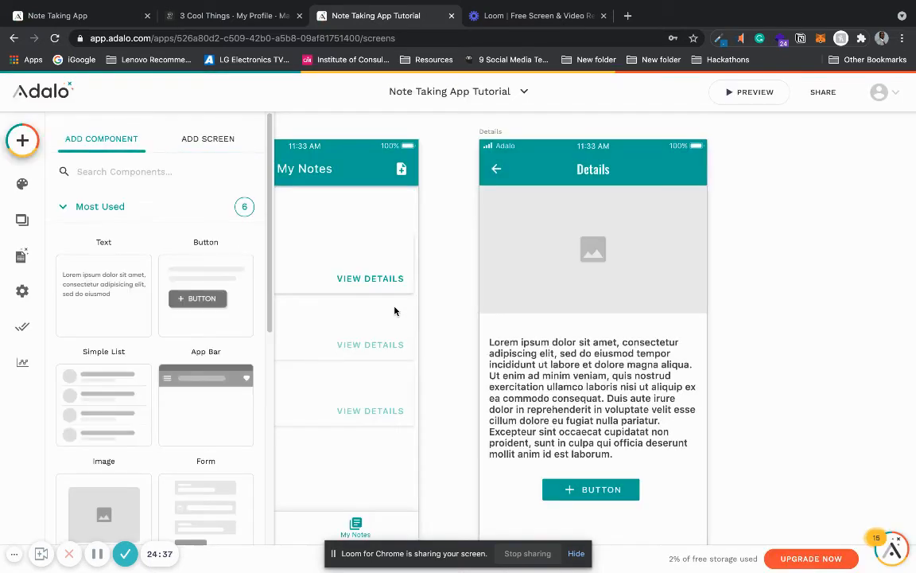
Step: Open the image source choices for the Details screen's image and search Pexels in a new browser tab for "notes" photos
click(615, 256)
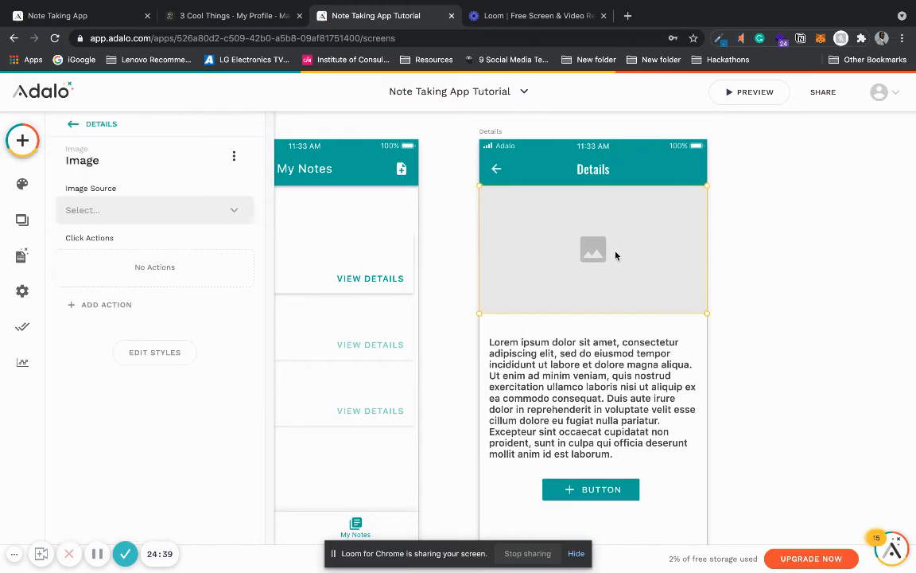
click(235, 211)
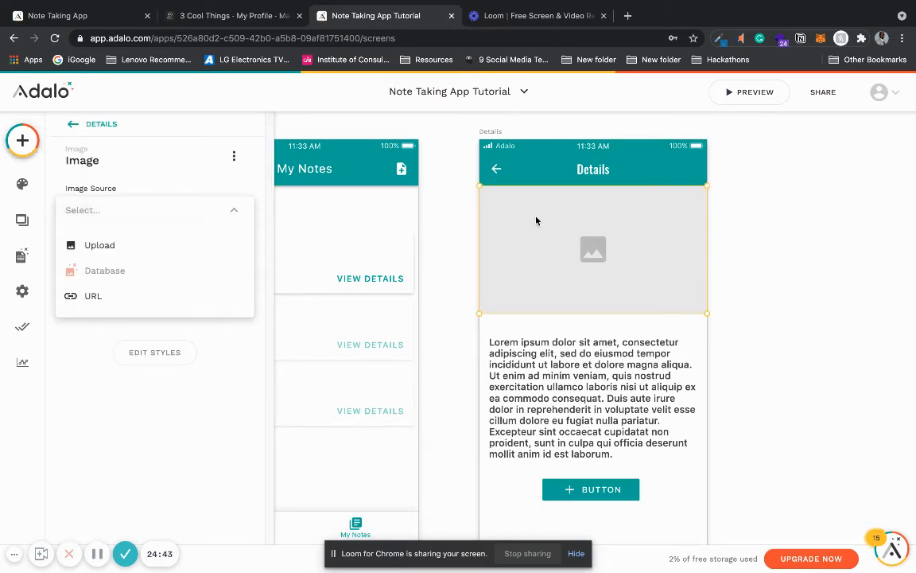
click(629, 22)
text(p)
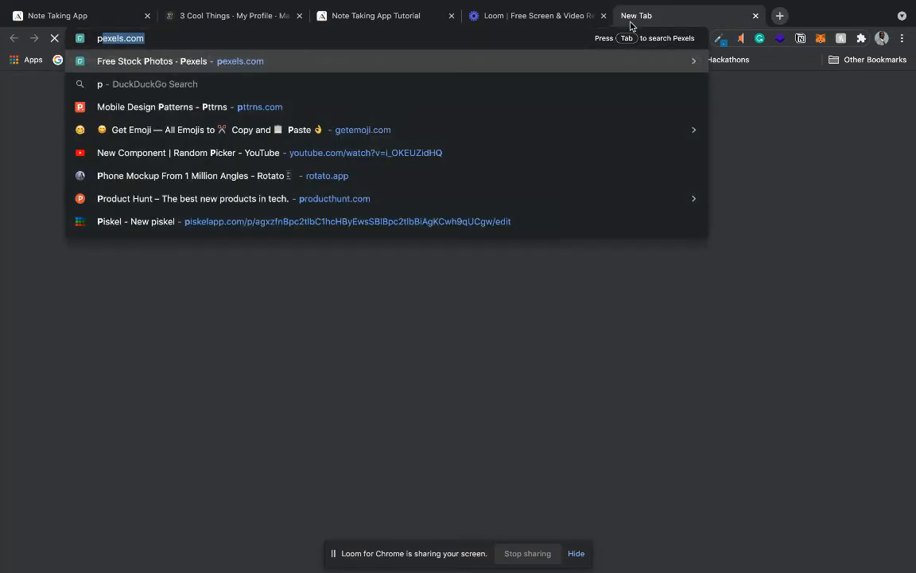
key(Return)
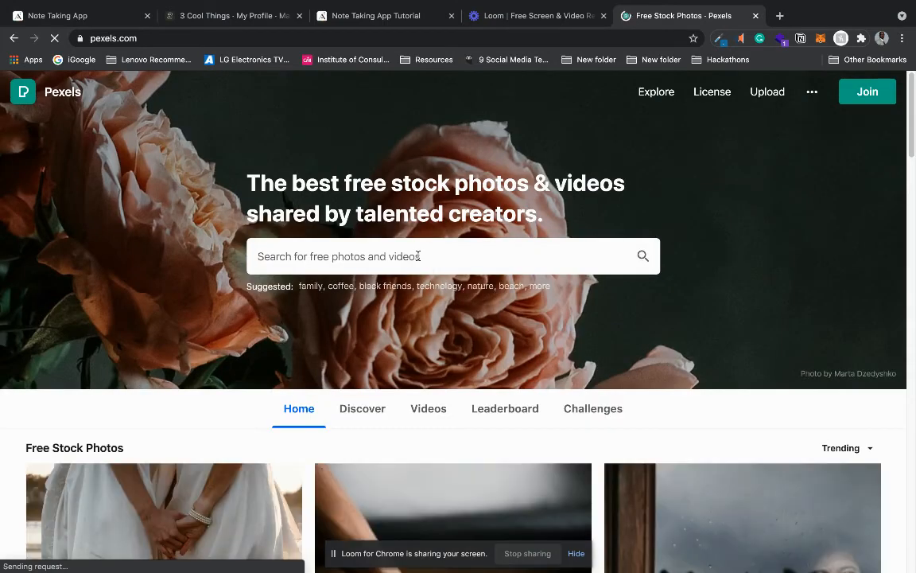
text(notes)
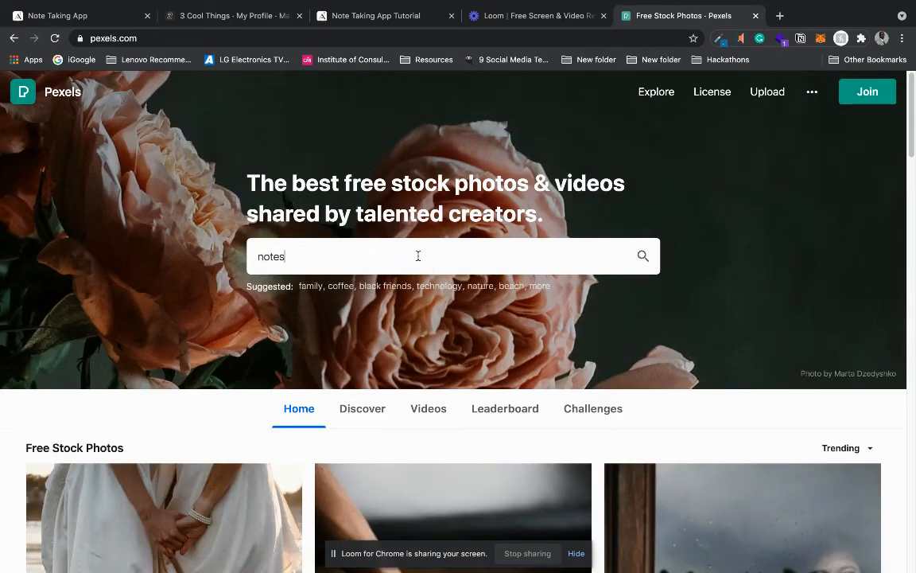
key(Return)
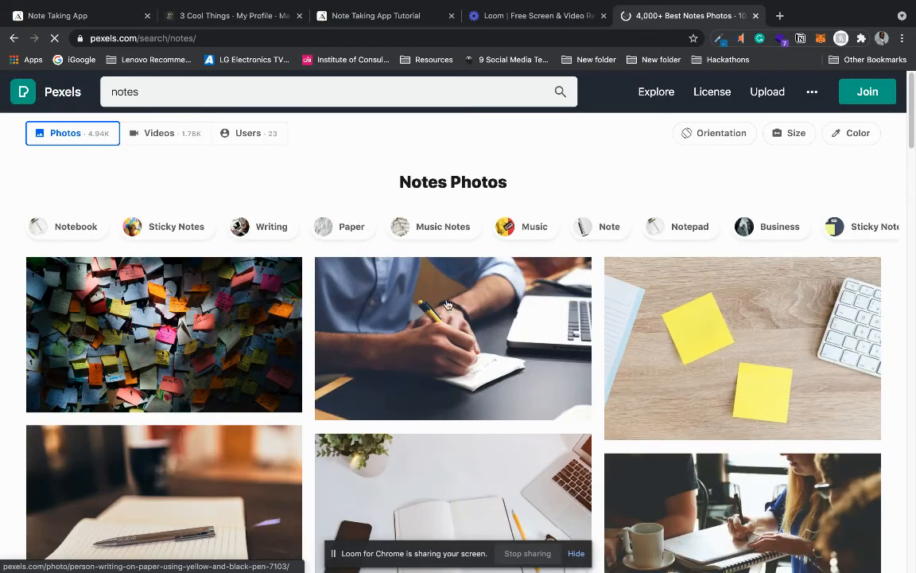
Step: Download the Pexels photo of a person writing on paper with a yellow and black pen, and return to the Adalo editor
click(447, 305)
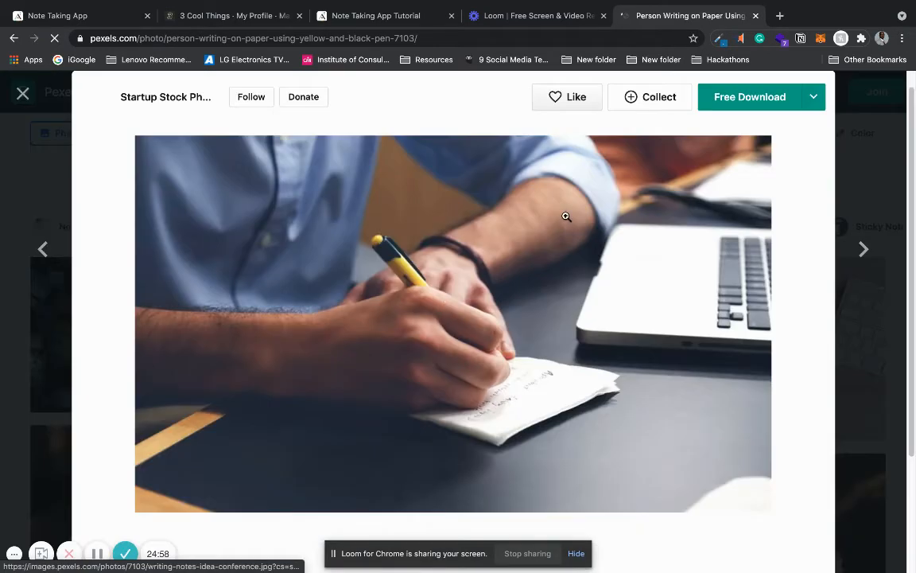
click(732, 103)
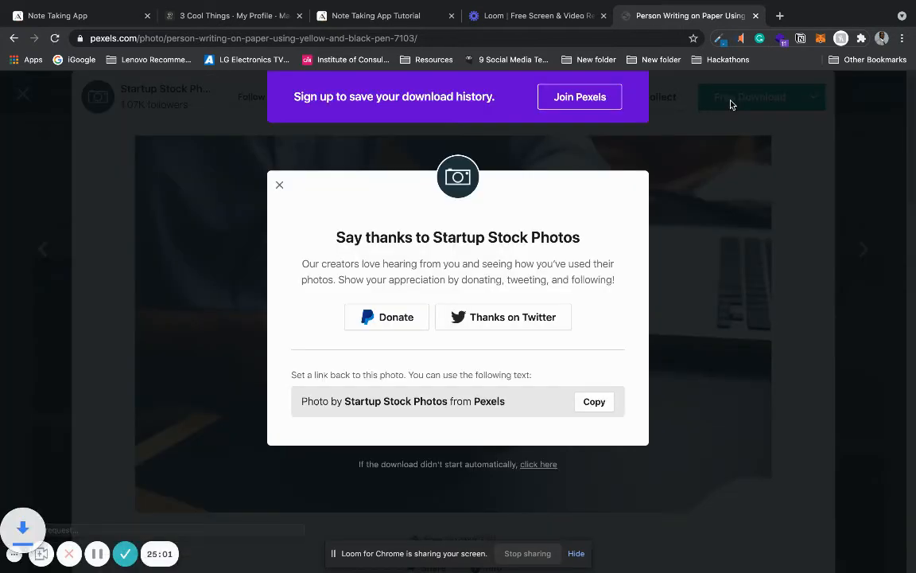
click(375, 17)
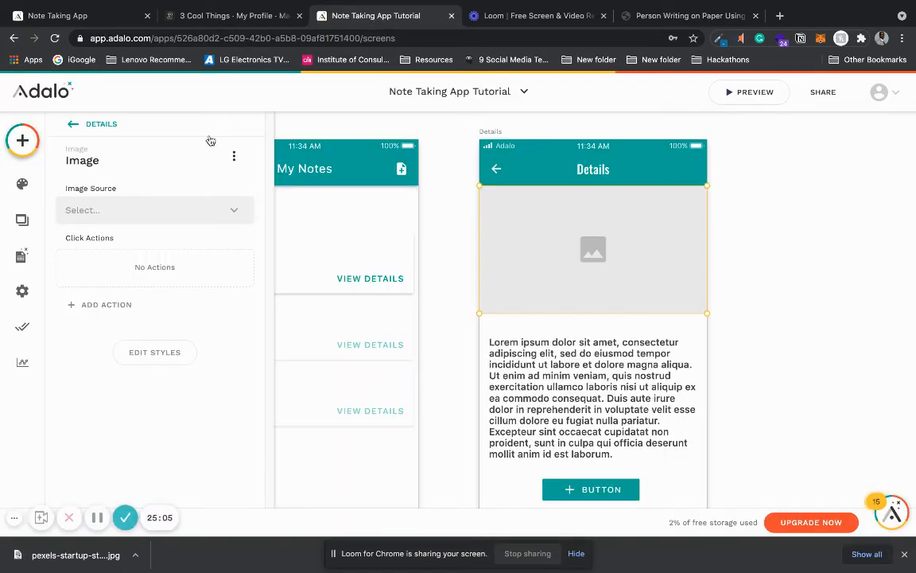
Step: Upload pexels-startup-stock-photos-7103.jpg as the image on the Details screen
click(186, 207)
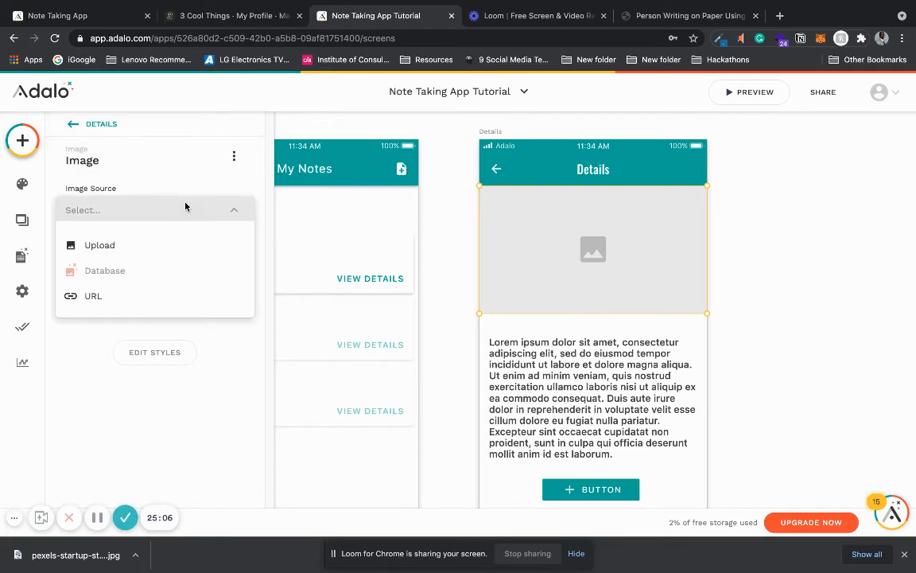
click(164, 247)
click(157, 327)
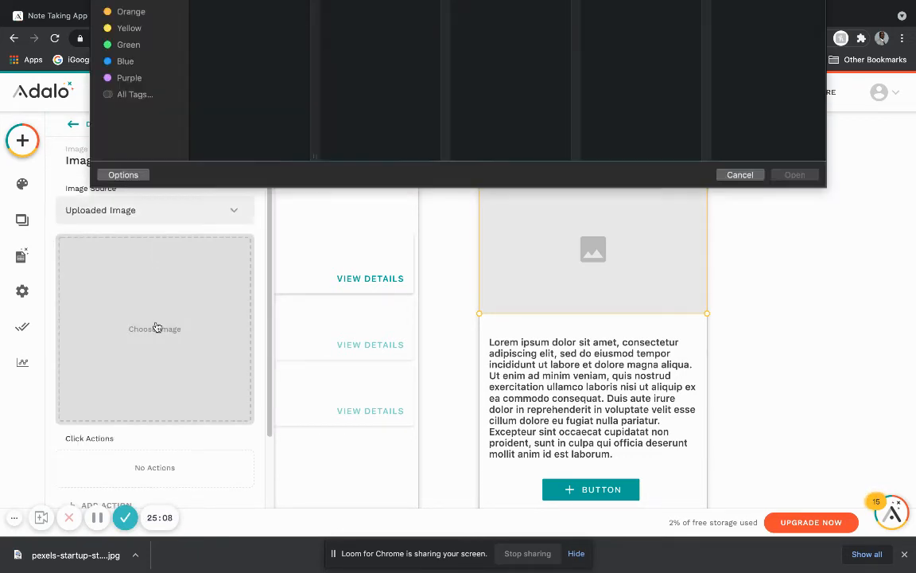
click(661, 14)
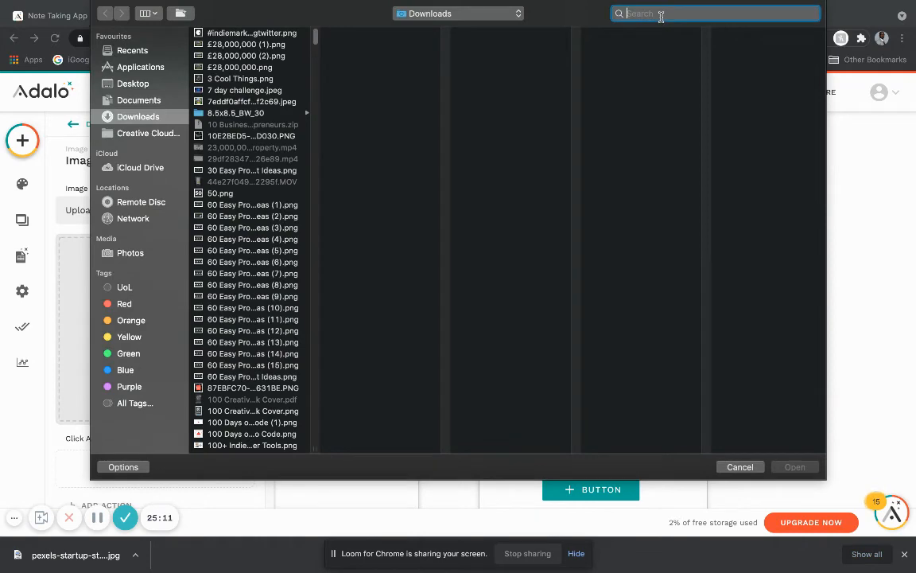
text(pexels-s)
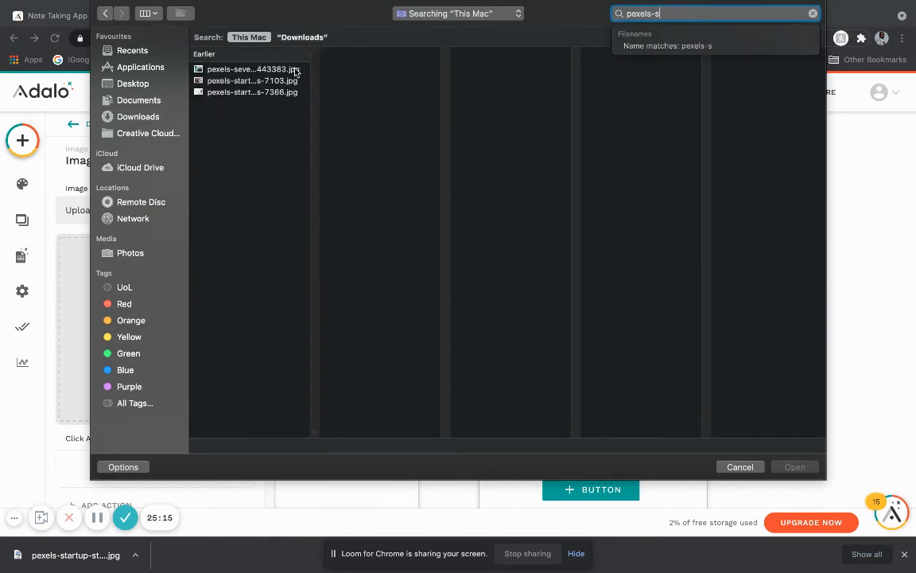
click(291, 81)
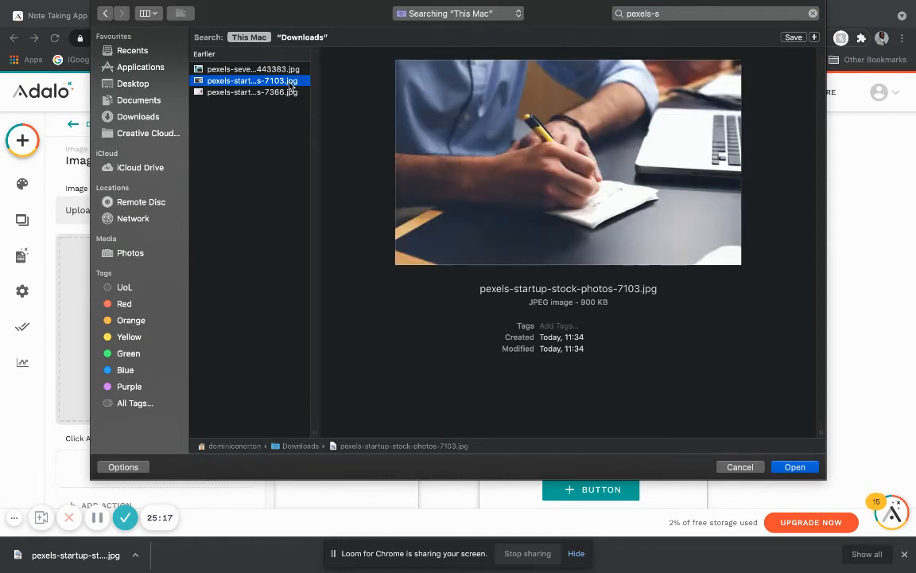
key(Return)
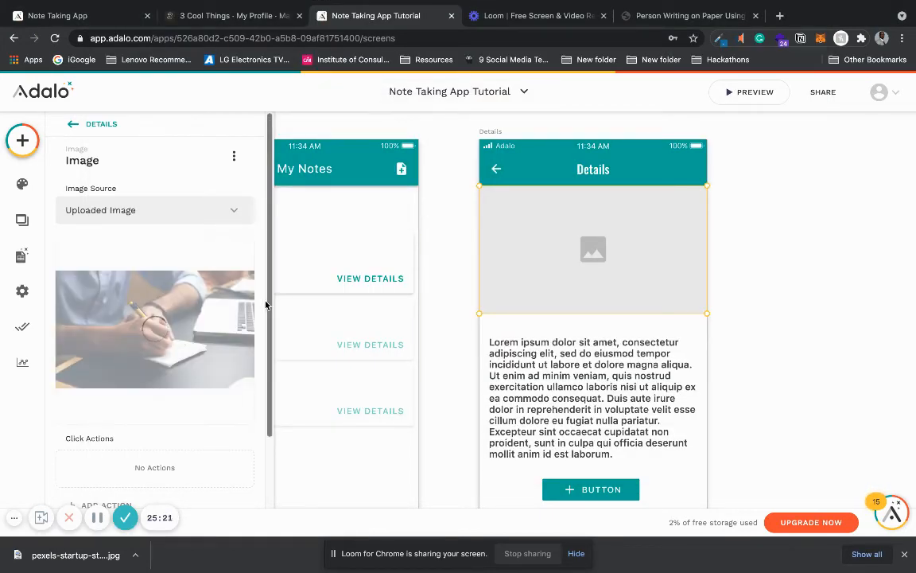
click(746, 319)
Step: Change the title font of the Details screen's app bar to the body font, System Standard Font
click(540, 155)
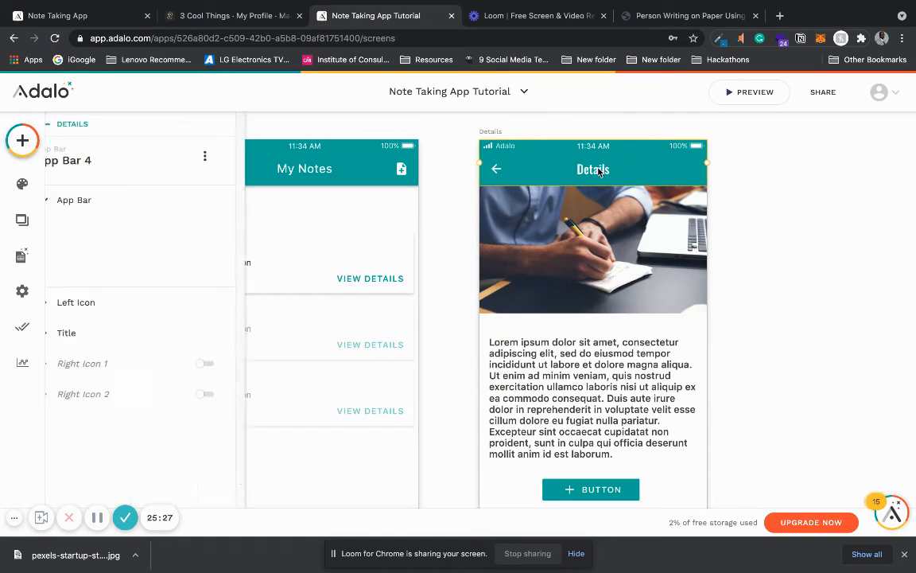
click(151, 454)
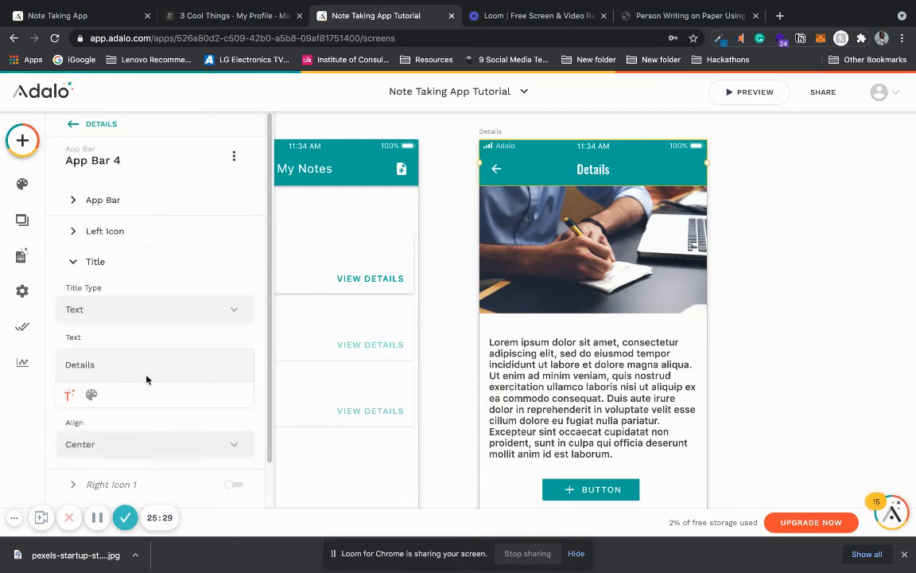
click(91, 397)
click(112, 395)
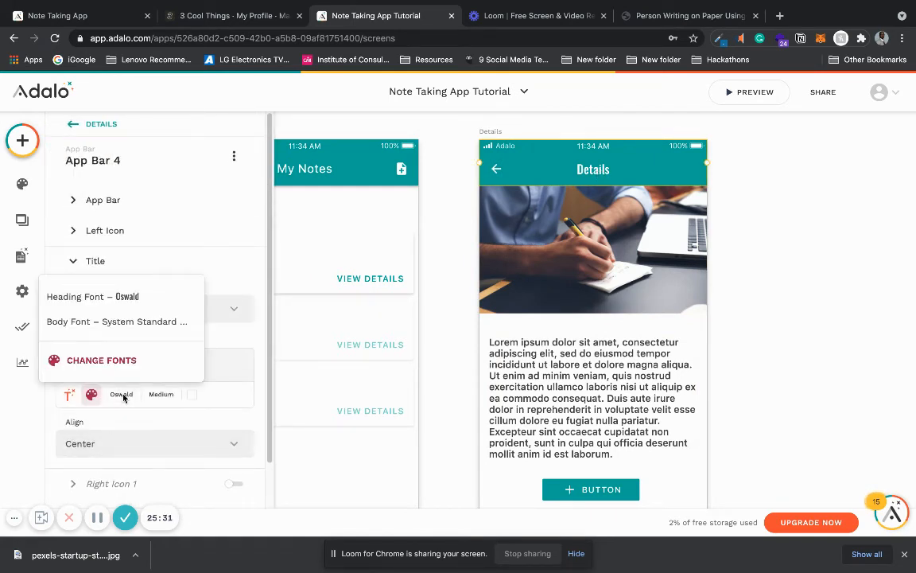
click(162, 319)
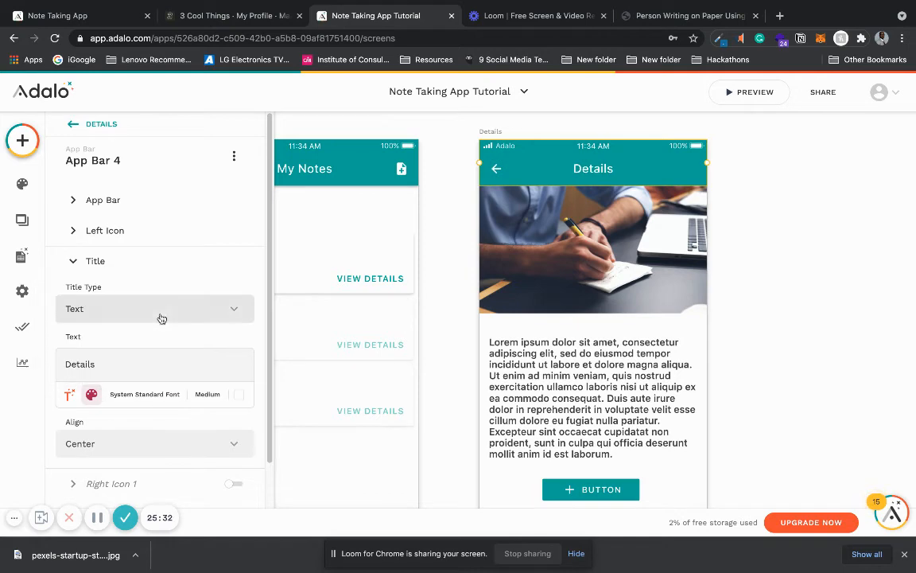
click(726, 293)
Step: Delete the button below the placeholder text on the Details screen
scroll(726, 294, down, 3)
scroll(726, 294, down, 5)
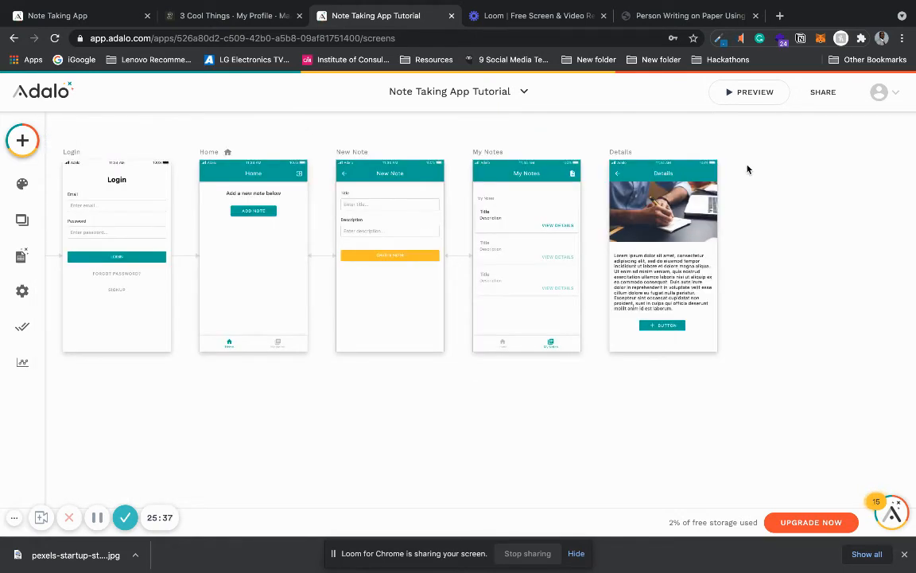
scroll(749, 183, up, 5)
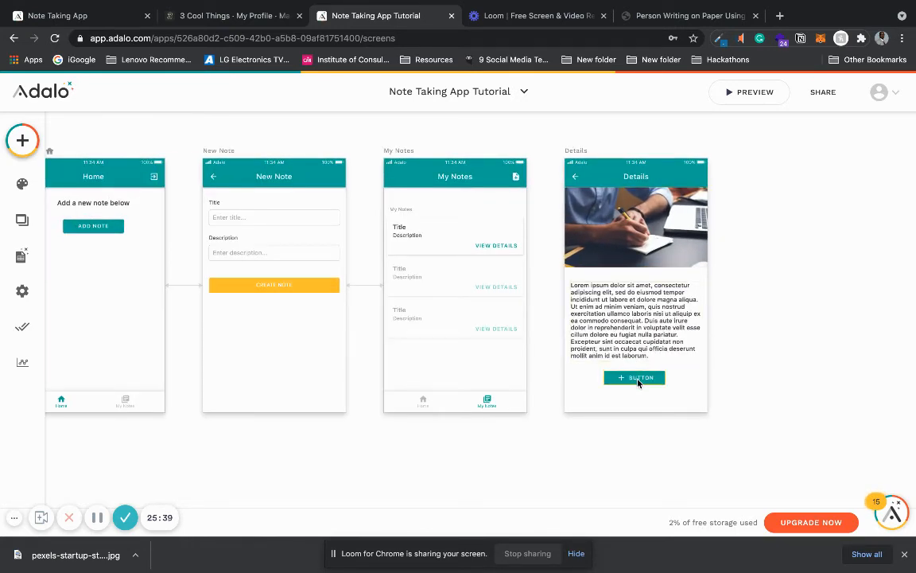
click(638, 379)
key(Delete)
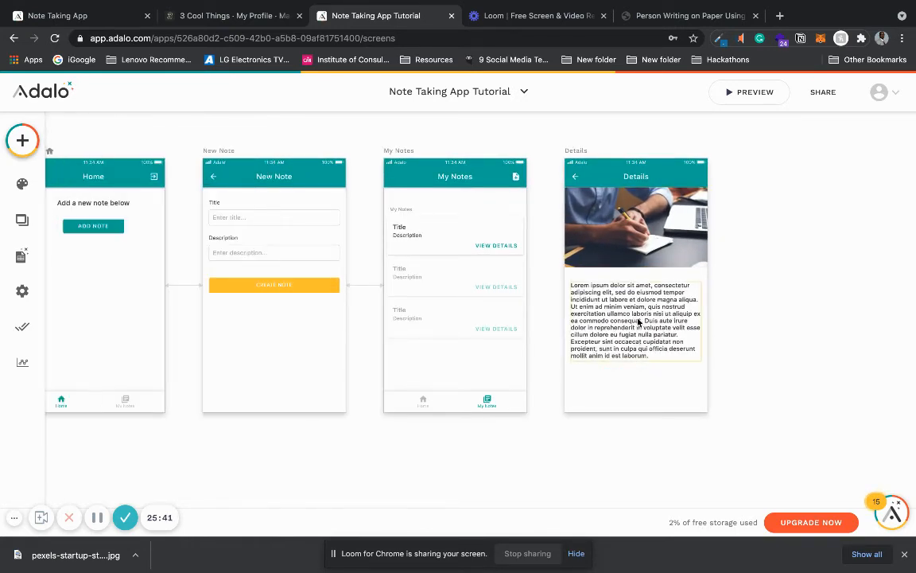
Step: Add a click action to the notes list on the My Notes screen that links to the Details screen
click(641, 321)
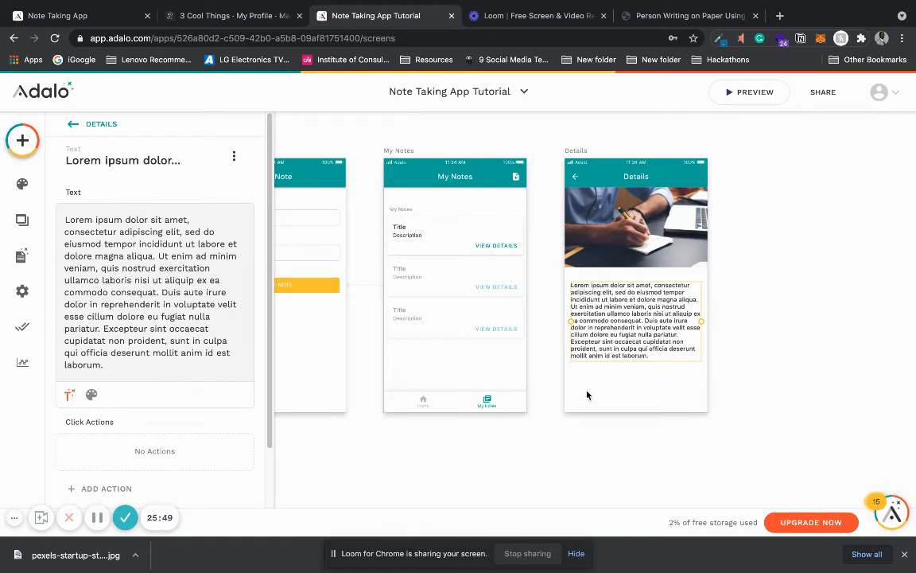
click(504, 252)
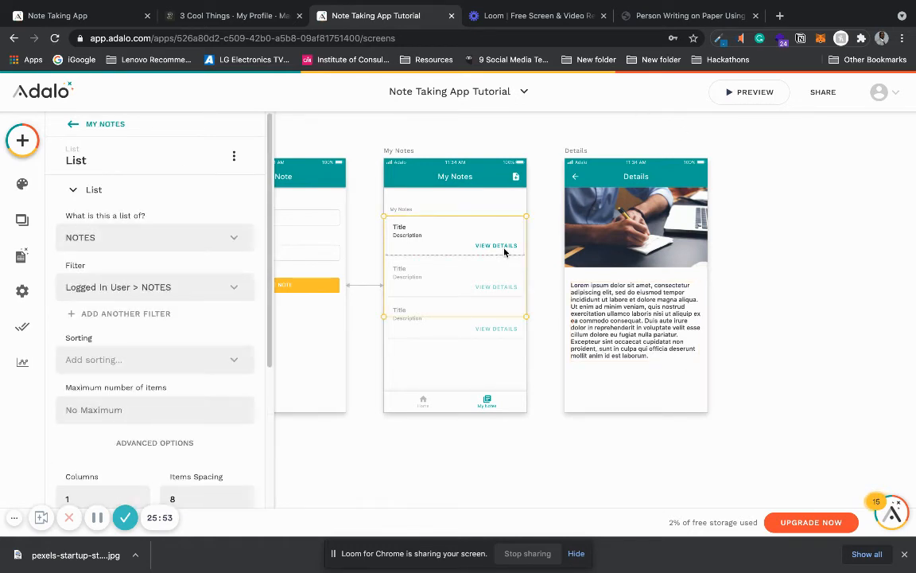
scroll(269, 387, down, 3)
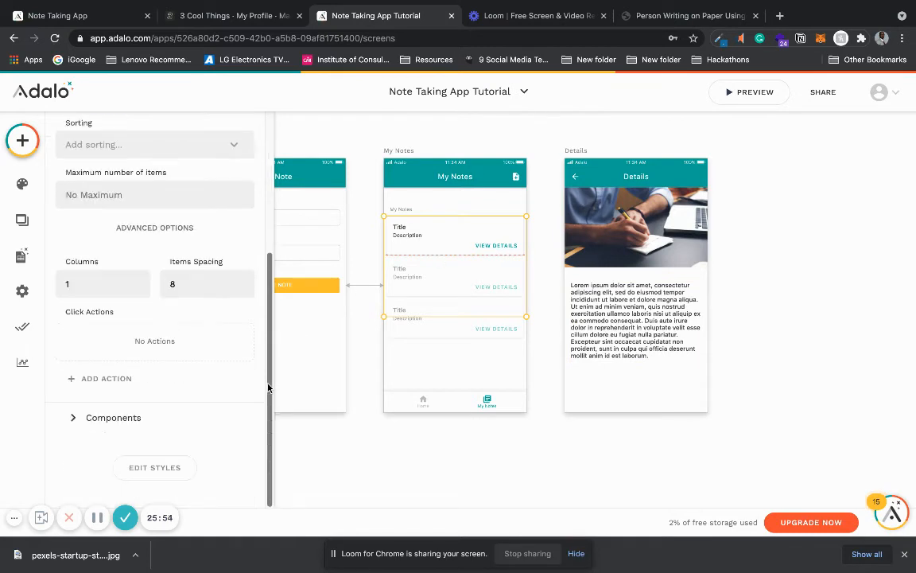
click(153, 384)
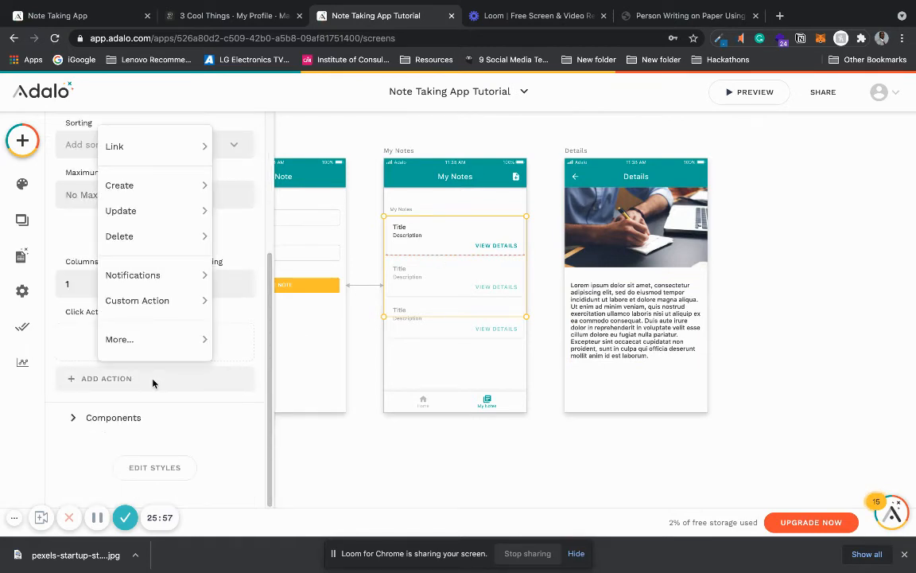
mouse_move(159, 144)
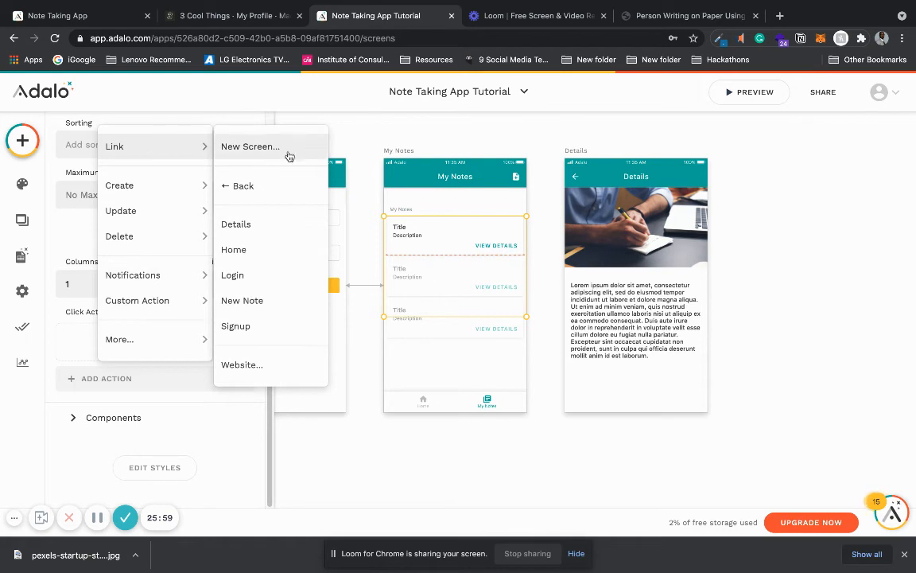
click(236, 224)
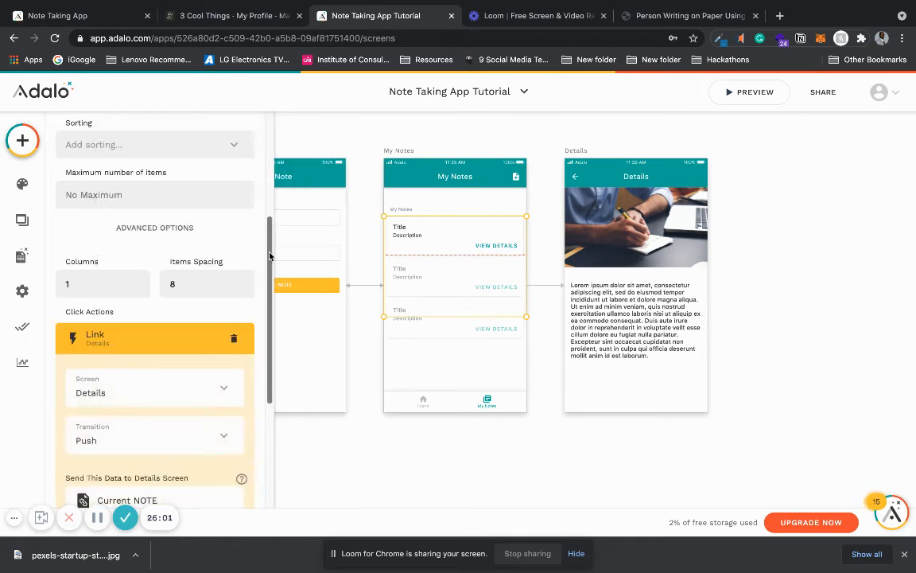
scroll(157, 263, down, 3)
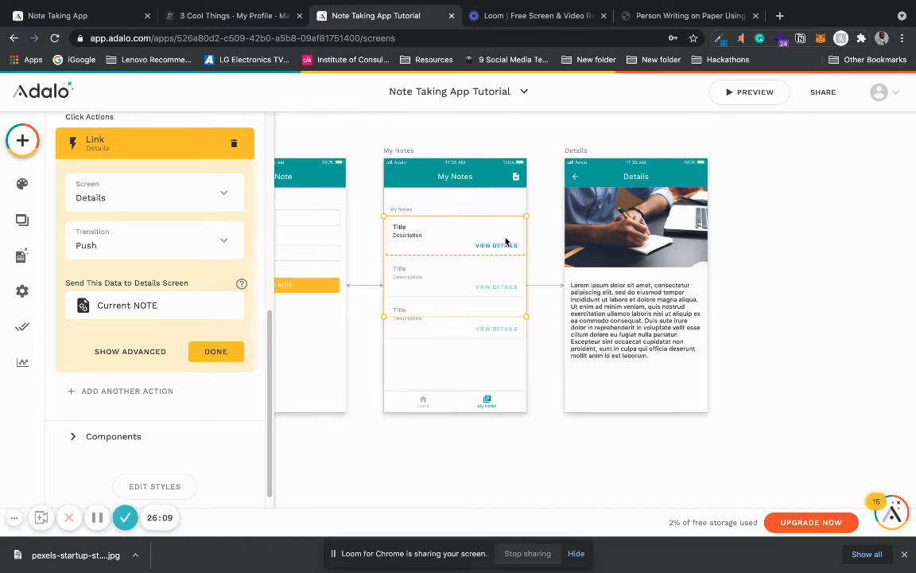
Step: Replace the lorem ipsum text on the Details screen with magic text for the Current NOTE's Description
click(657, 307)
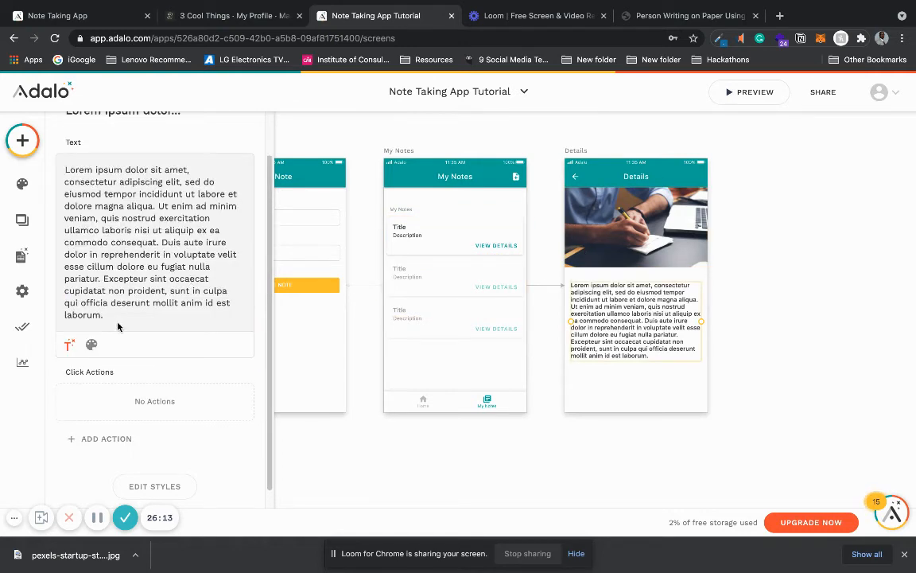
drag(102, 315, 59, 164)
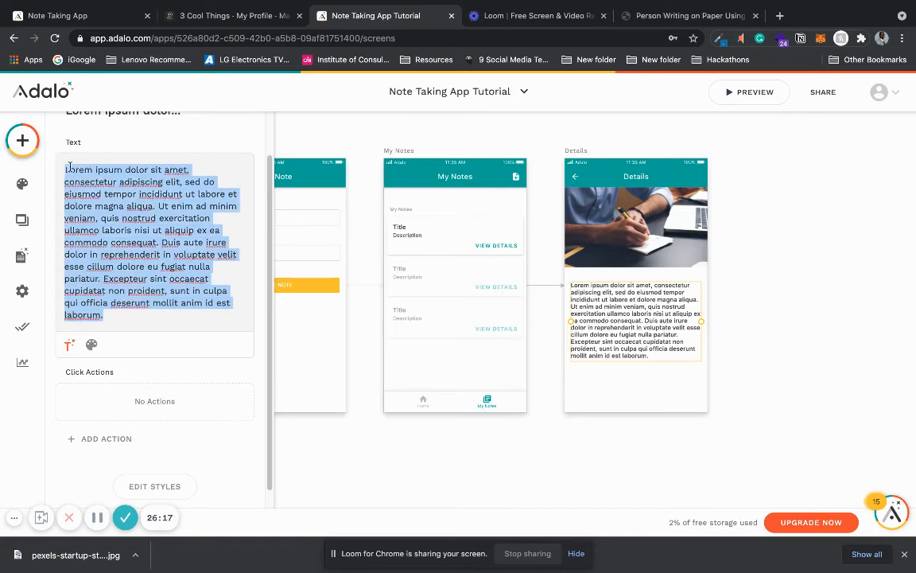
key(BackSpace)
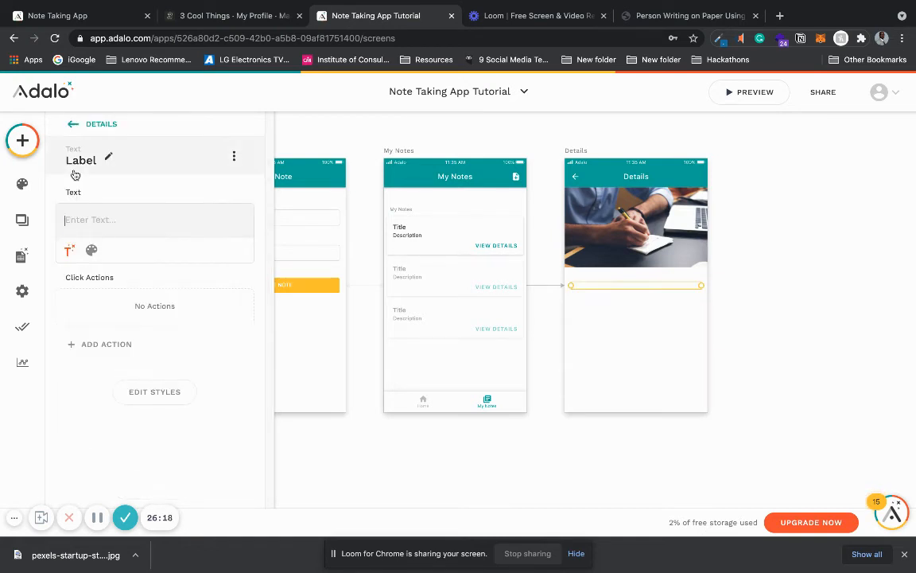
click(70, 250)
mouse_move(68, 291)
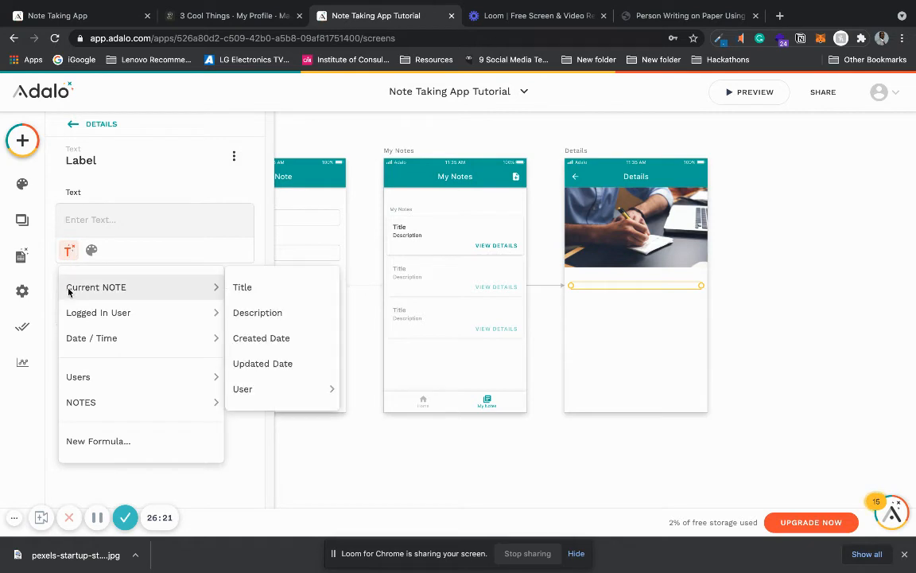
click(249, 313)
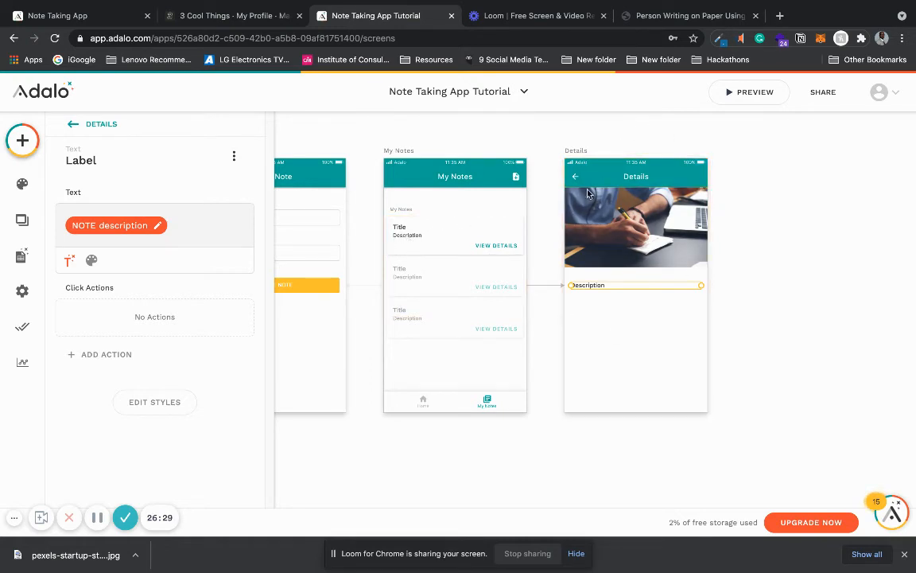
Step: Duplicate the description text on the Details screen and set the upper copy to the Current NOTE's Title magic text
mouse_move(597, 288)
mouse_down()
mouse_move(595, 299)
mouse_move(594, 288)
mouse_up()
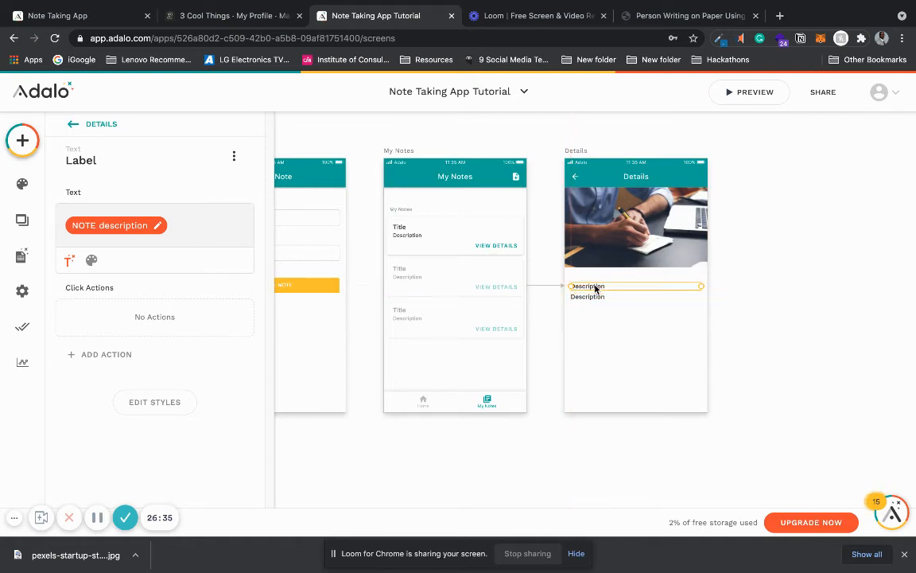
click(176, 223)
key(BackSpace)
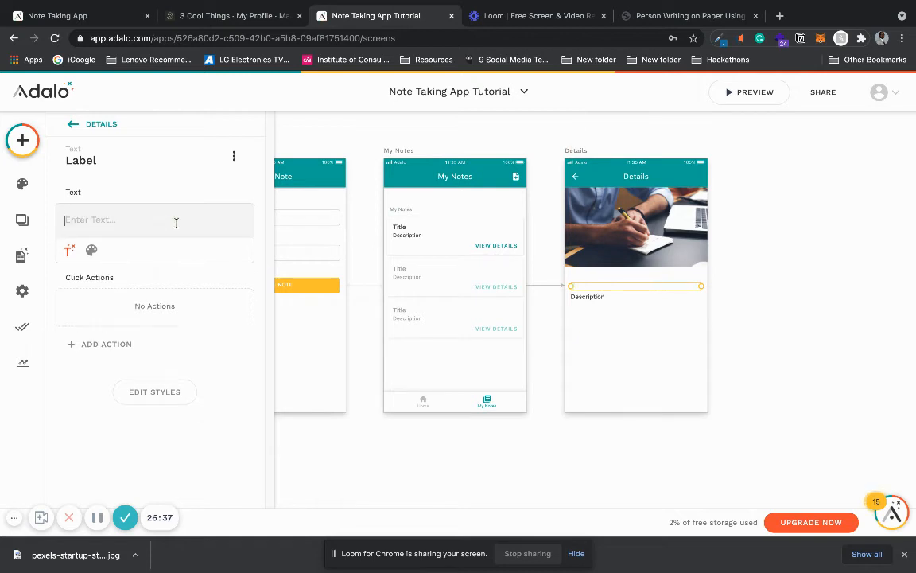
click(70, 250)
mouse_move(210, 286)
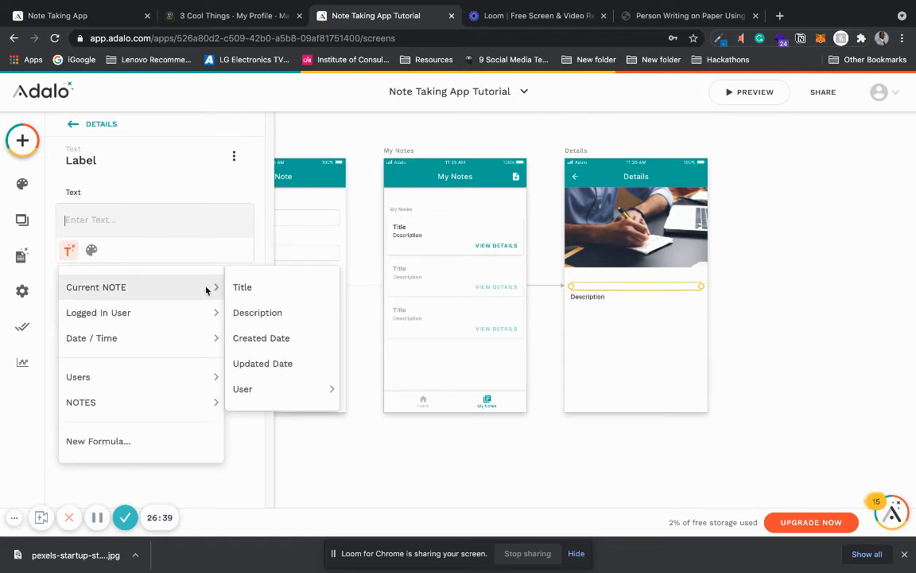
click(272, 286)
click(768, 271)
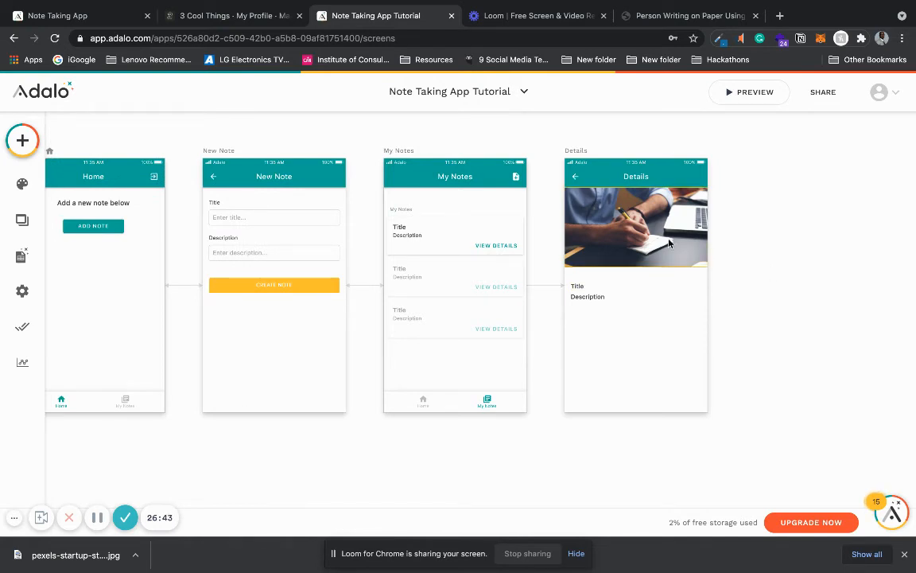
Step: Check the click action of the left icon in the Details screen's app bar
click(572, 179)
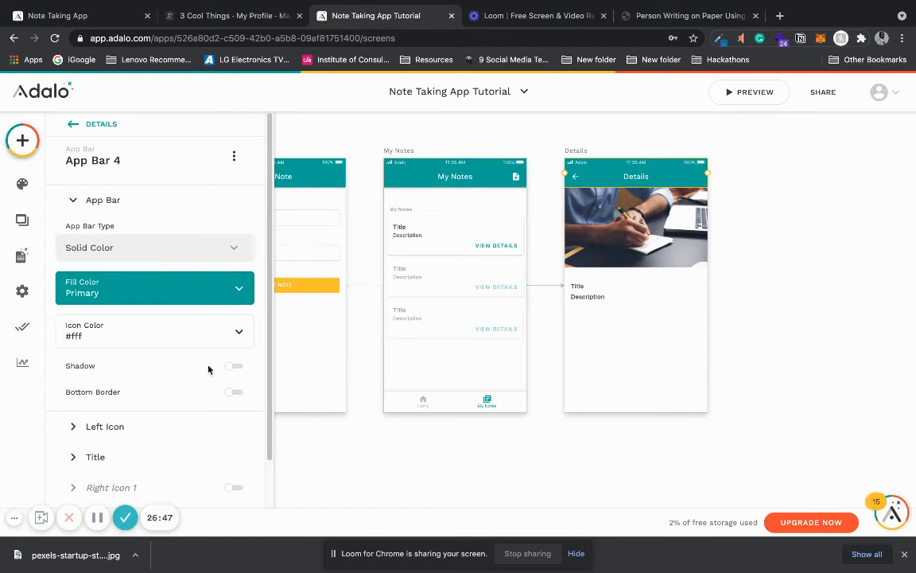
click(152, 432)
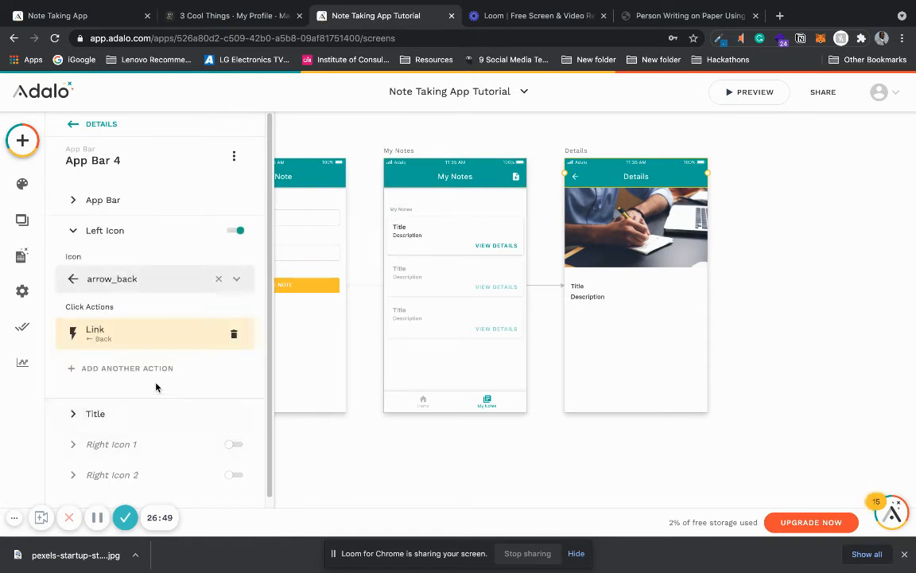
click(446, 442)
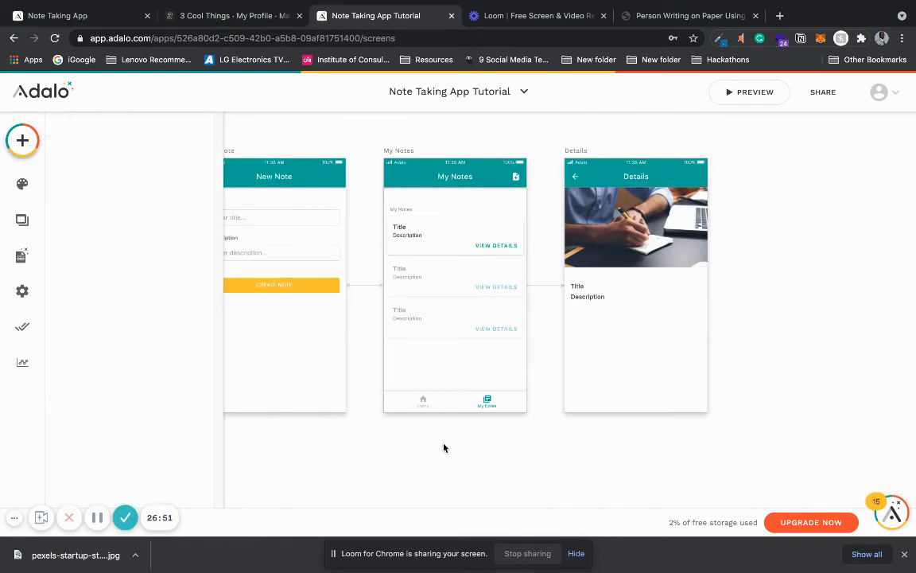
Step: Preview the app and create a note titled "Third Note" with the description "This is my third note" from the My Notes screen
click(734, 94)
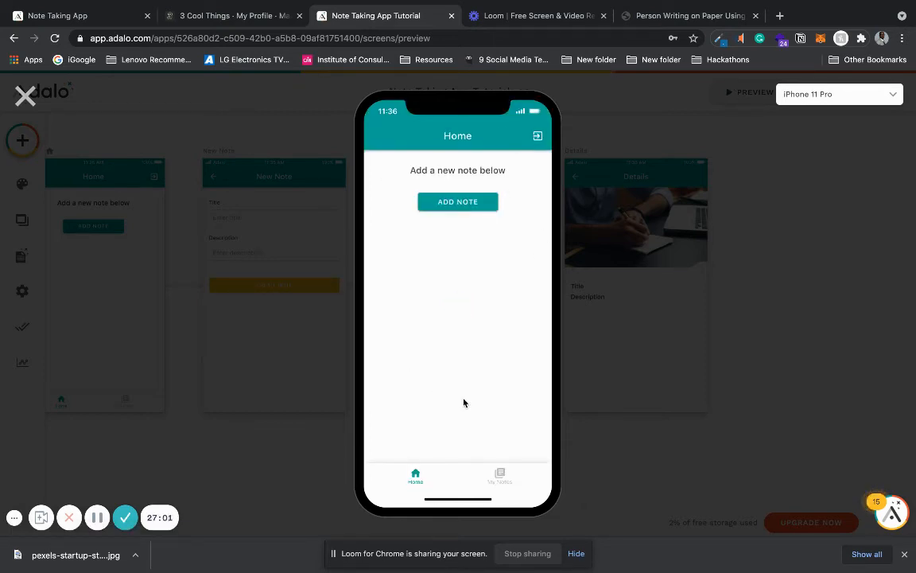
click(501, 476)
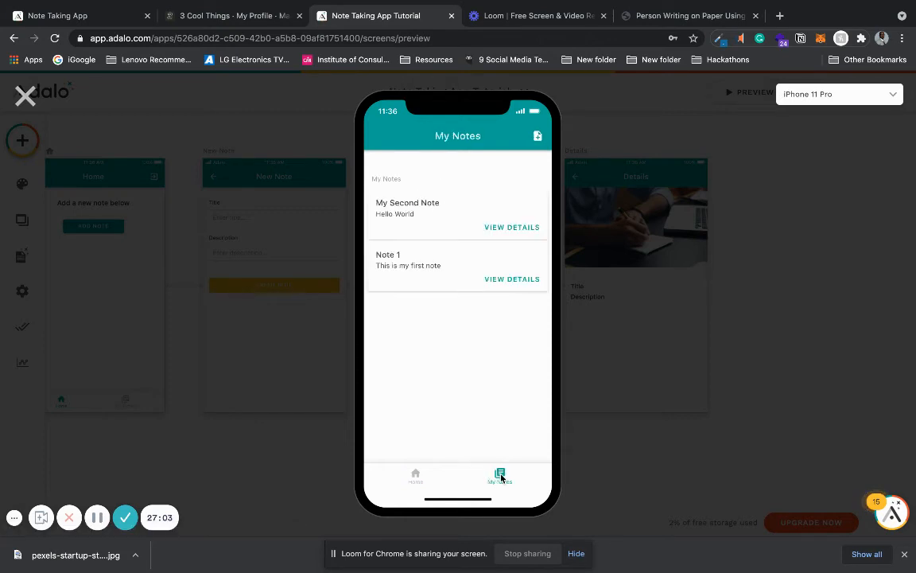
click(538, 139)
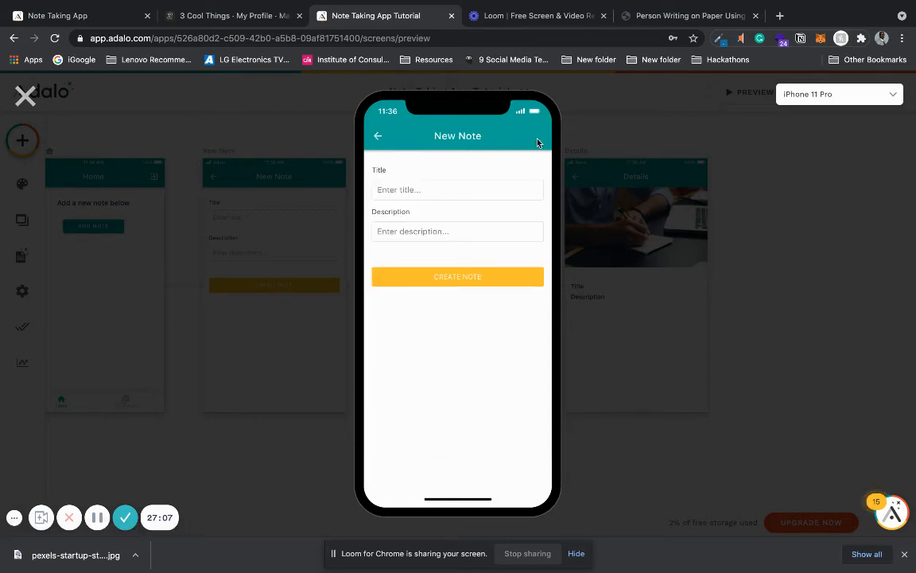
click(454, 188)
text(Third Note)
click(432, 232)
text(T)
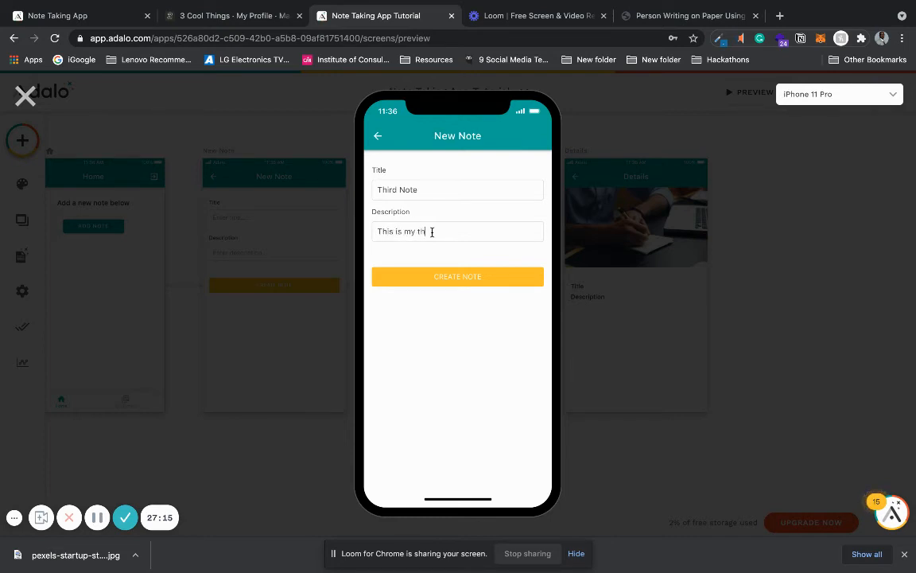
click(427, 274)
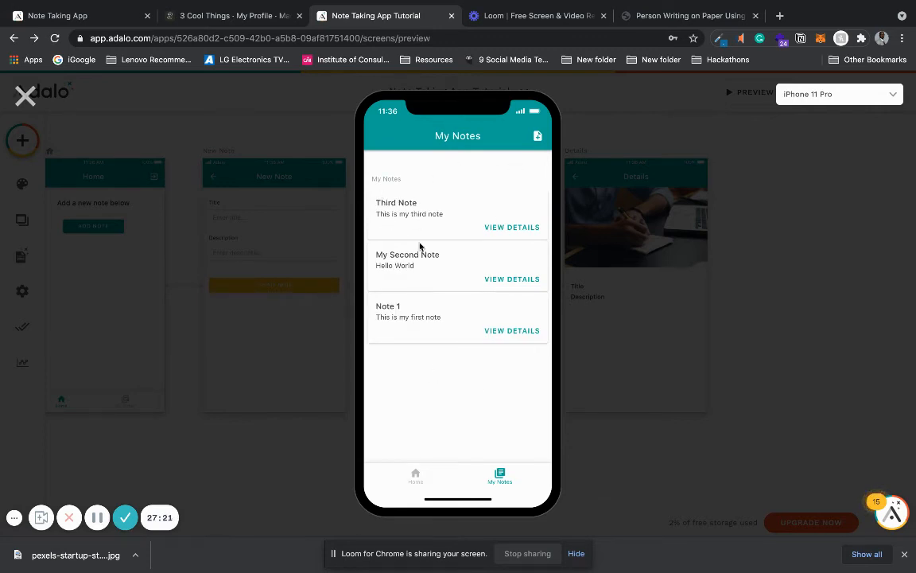
Step: Check the Details screen of each of the three notes in the preview, then return to the editor
click(494, 229)
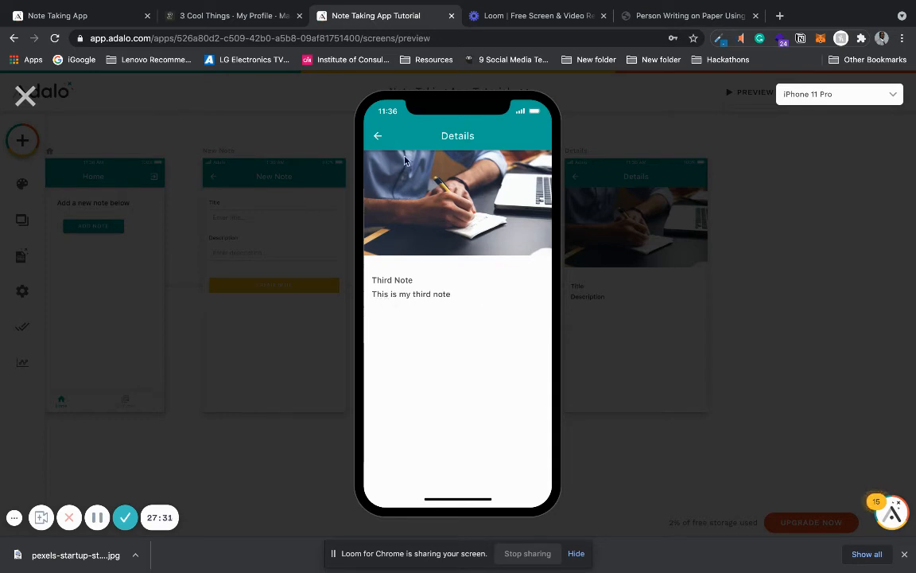
click(378, 139)
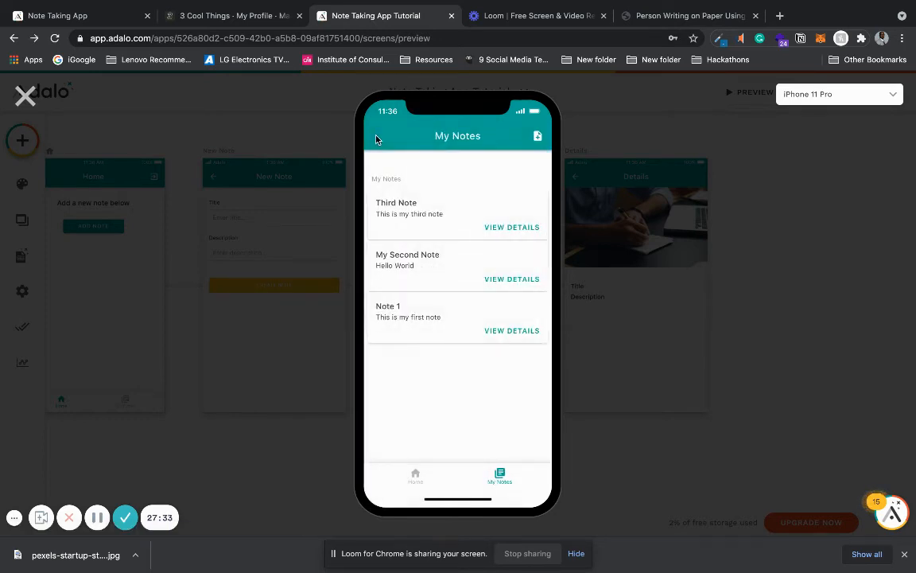
click(431, 266)
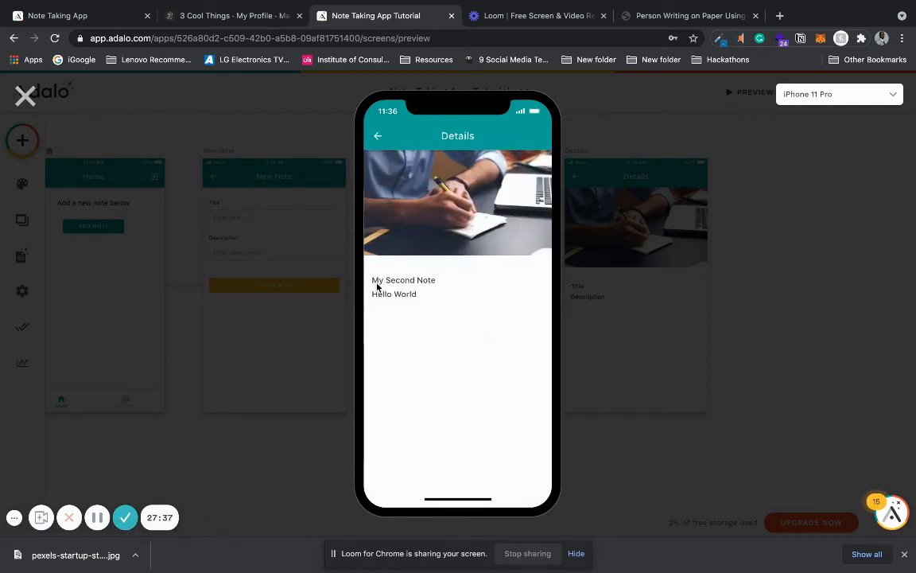
click(378, 136)
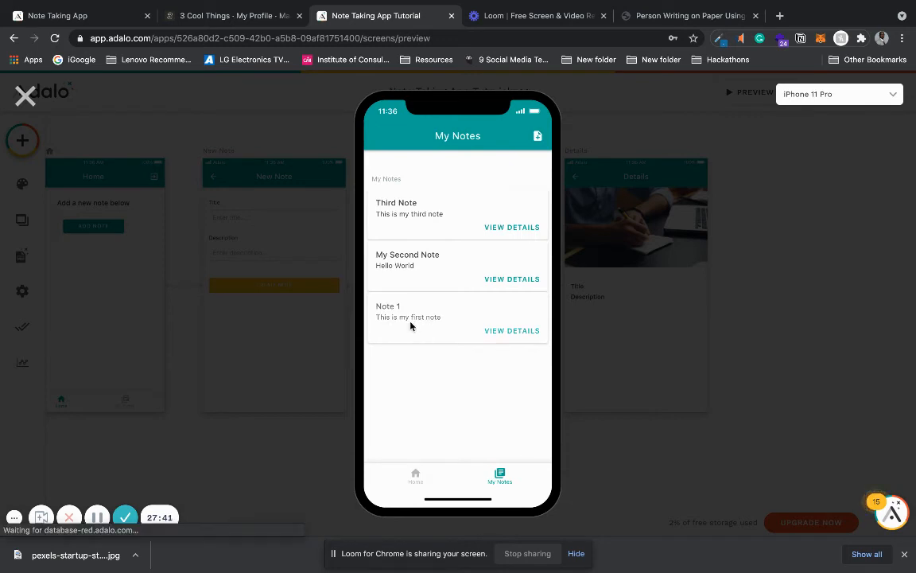
click(411, 324)
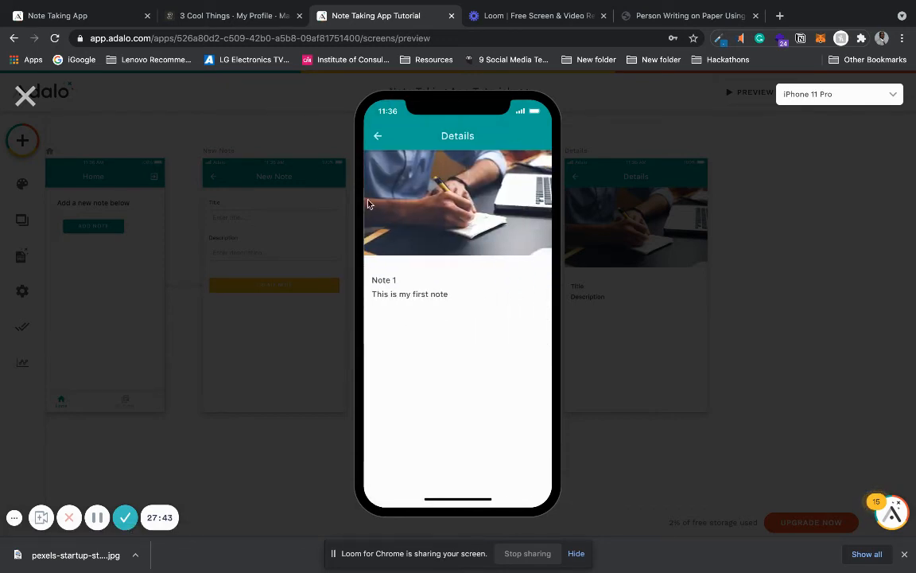
click(378, 136)
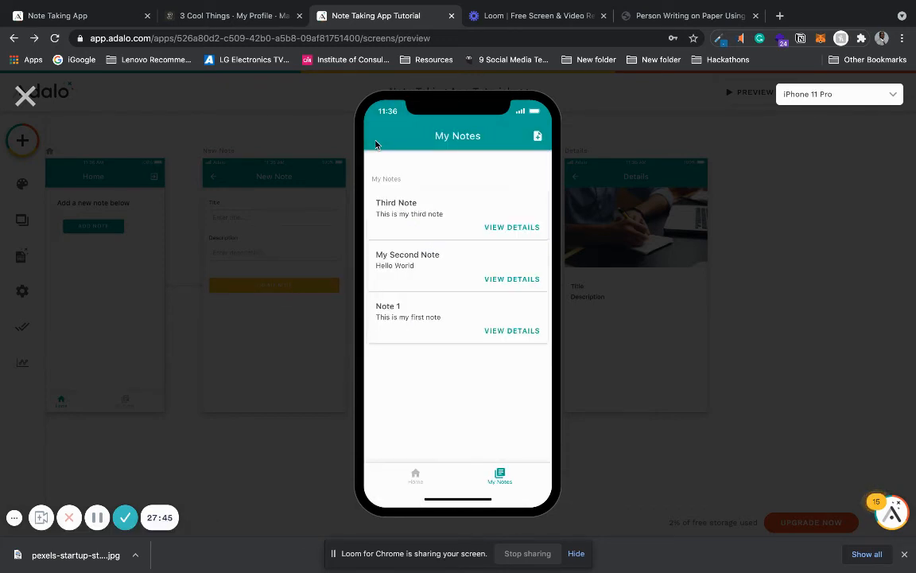
click(25, 96)
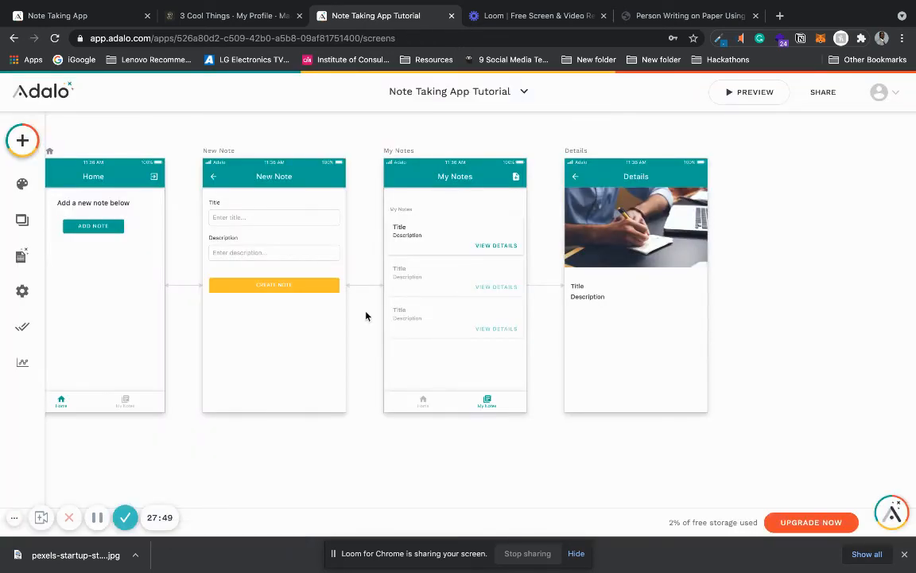
Step: Browse the available components and the Simple, Info, Misc and List screen templates
scroll(367, 314, down, 5)
scroll(572, 297, up, 4)
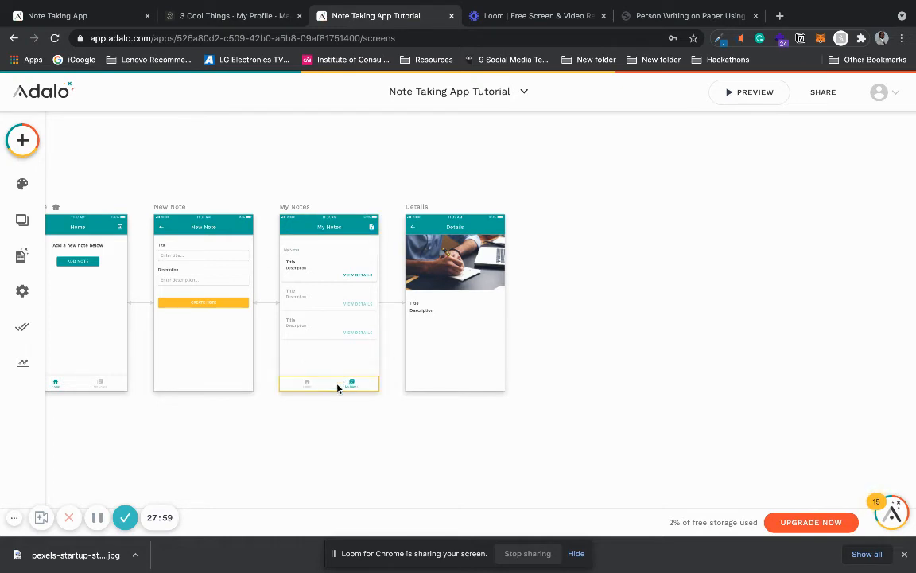
click(22, 140)
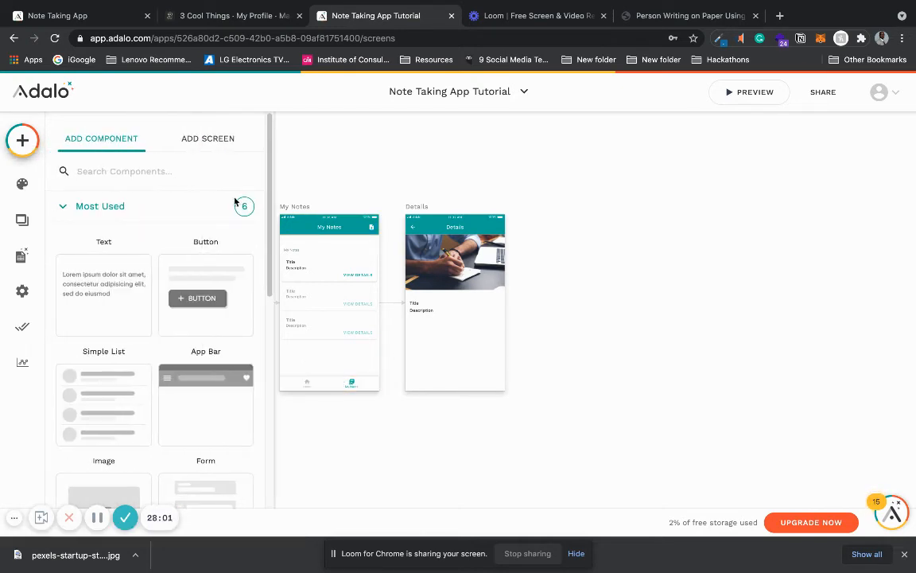
scroll(271, 236, down, 1)
mouse_move(270, 235)
mouse_down()
mouse_move(268, 337)
mouse_move(258, 224)
mouse_up()
scroll(264, 202, up, 1)
click(200, 138)
drag(266, 173, 270, 361)
click(182, 366)
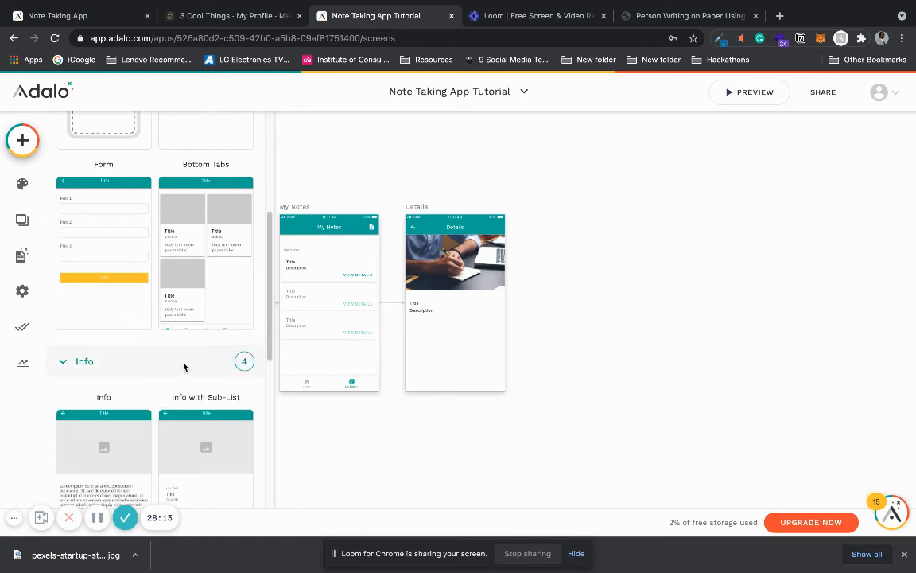
drag(269, 260, 274, 413)
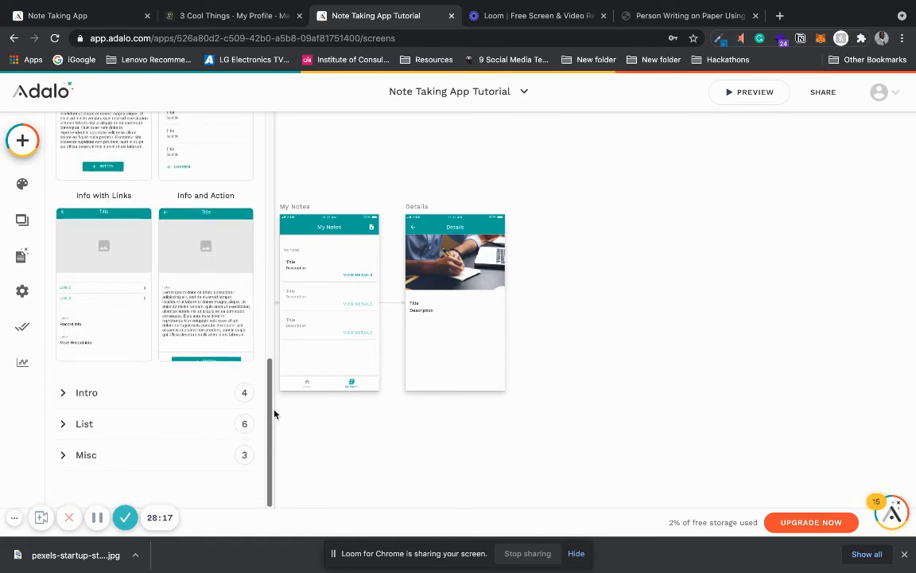
click(180, 457)
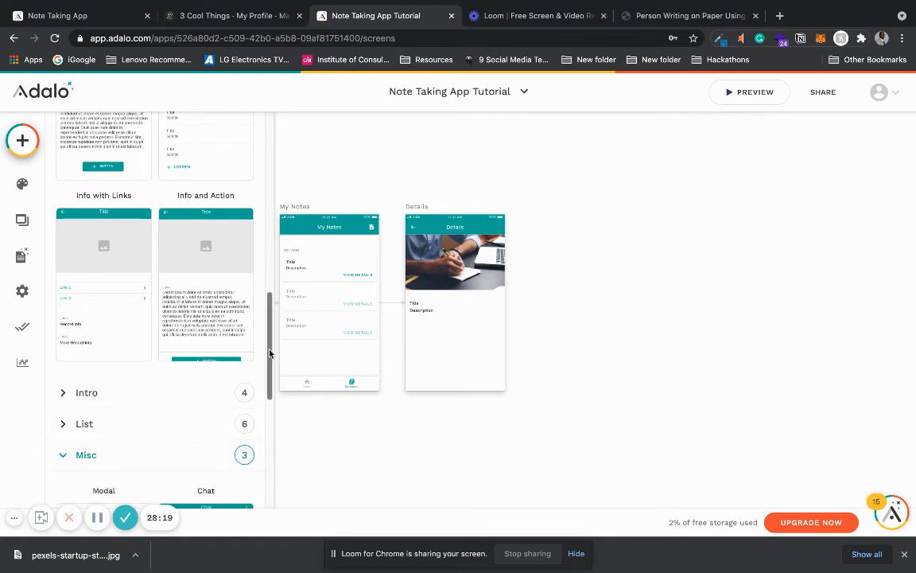
drag(270, 358, 263, 424)
scroll(263, 424, up, 4)
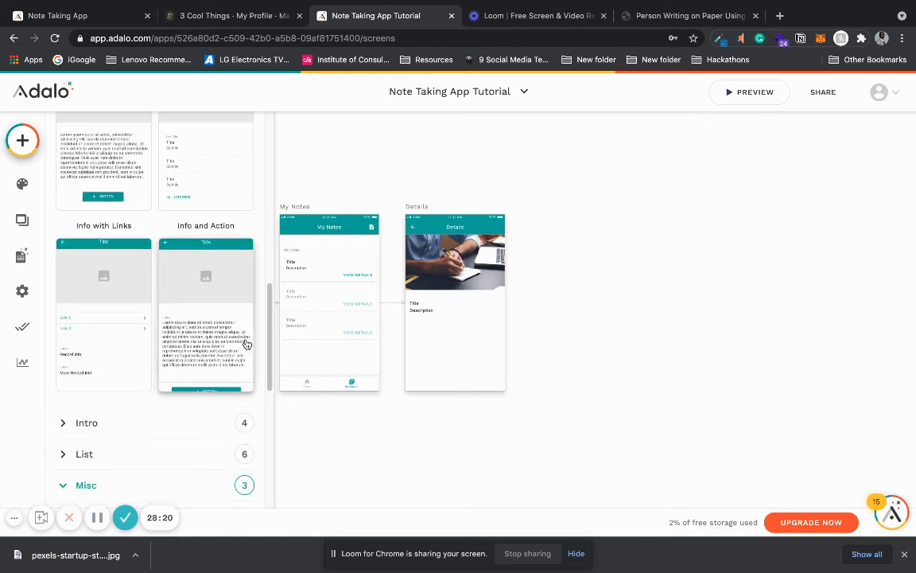
click(148, 453)
mouse_move(268, 276)
mouse_down()
mouse_move(268, 412)
mouse_move(251, 276)
mouse_move(251, 284)
mouse_up()
click(587, 253)
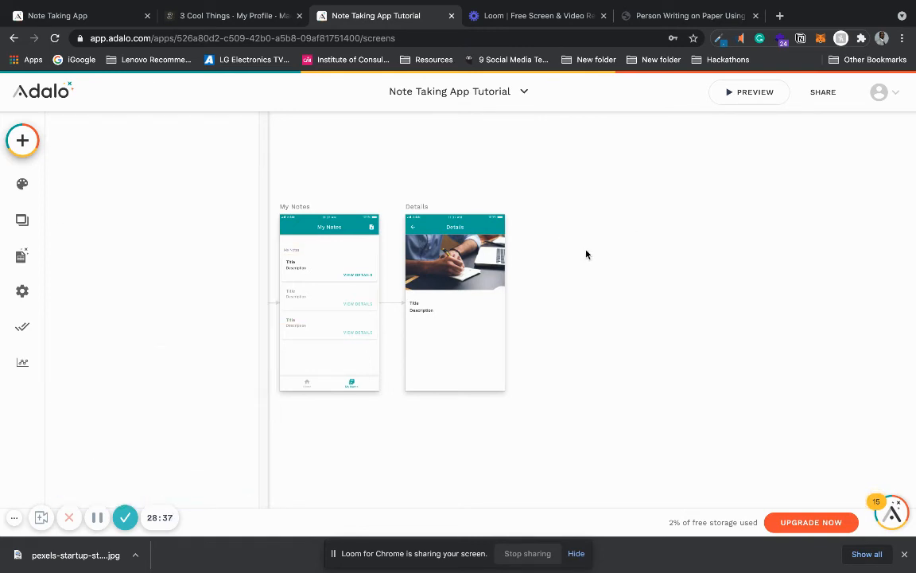
Step: Add a new screen named My Profile using the Info template
click(22, 140)
click(65, 206)
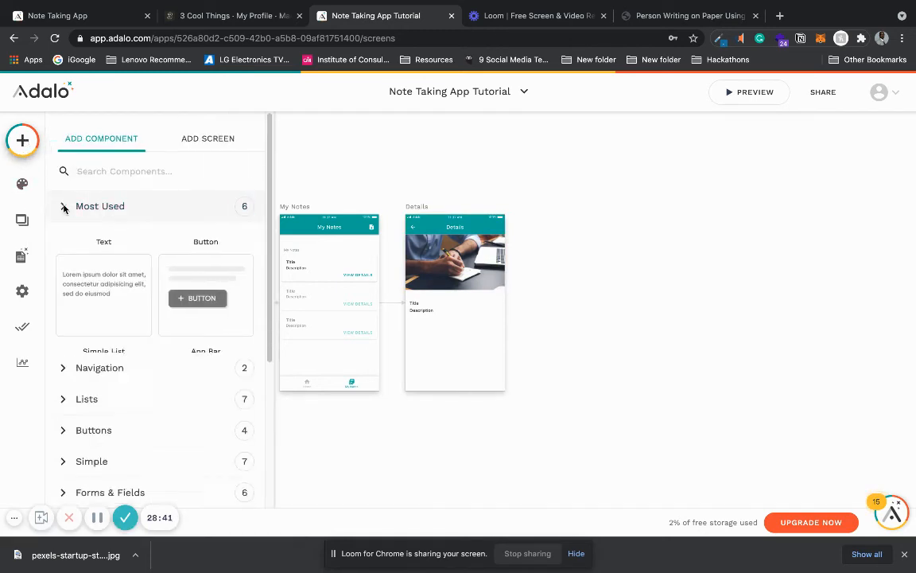
click(175, 135)
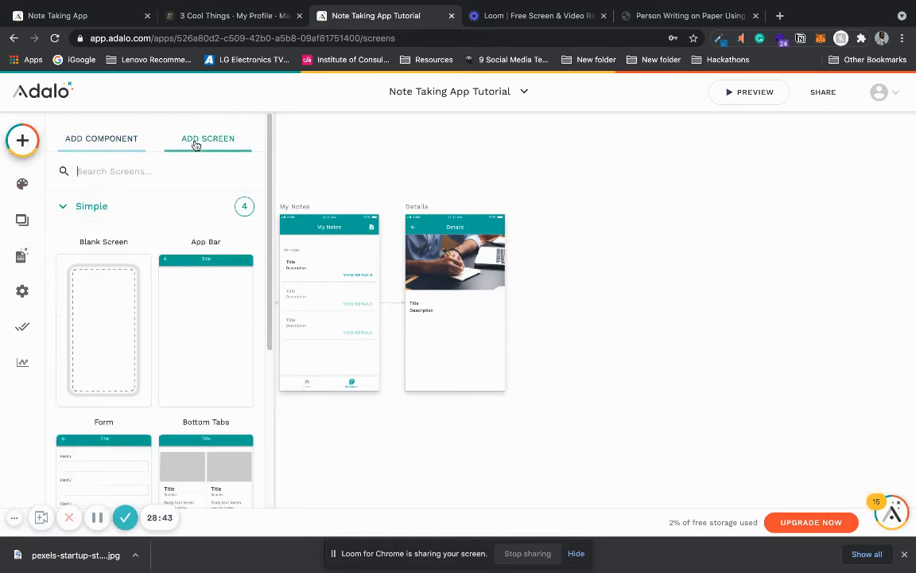
click(66, 211)
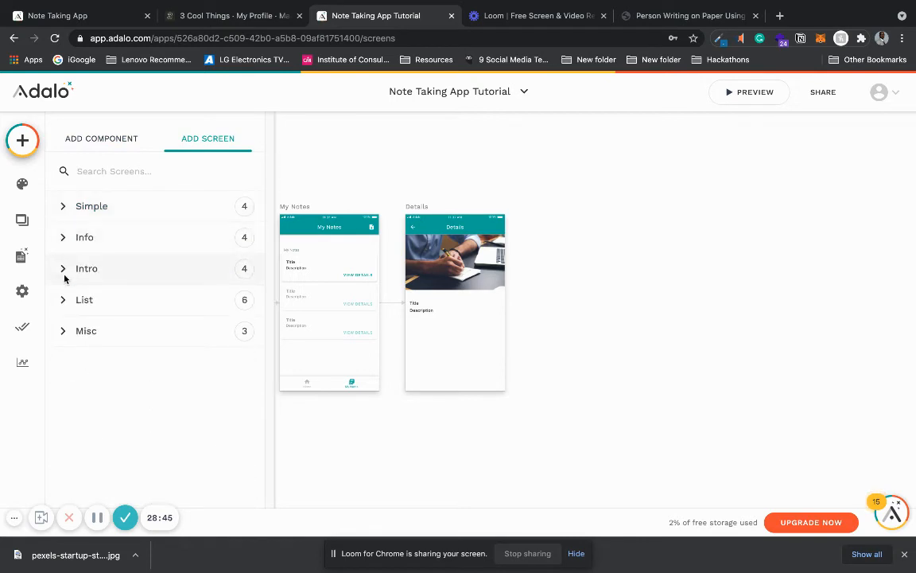
click(60, 239)
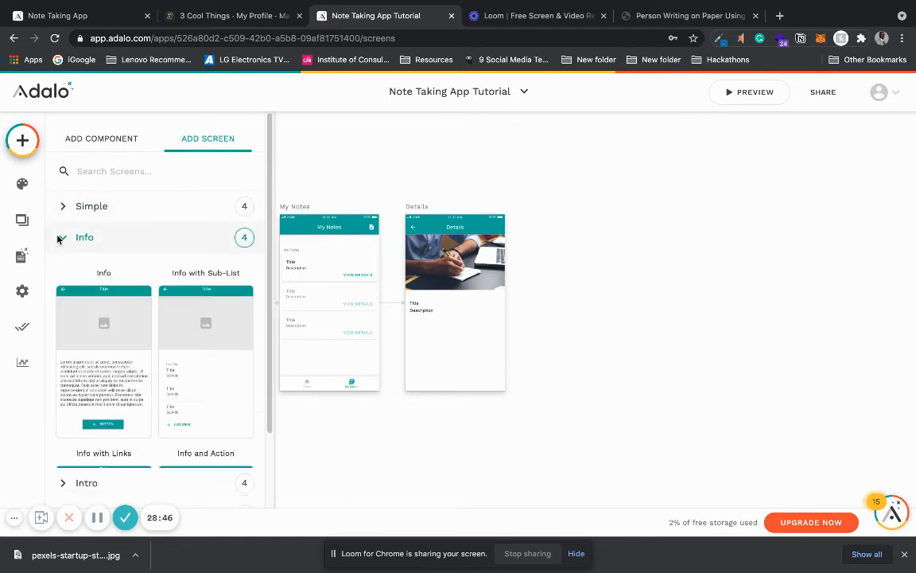
click(103, 376)
text(My Prof)
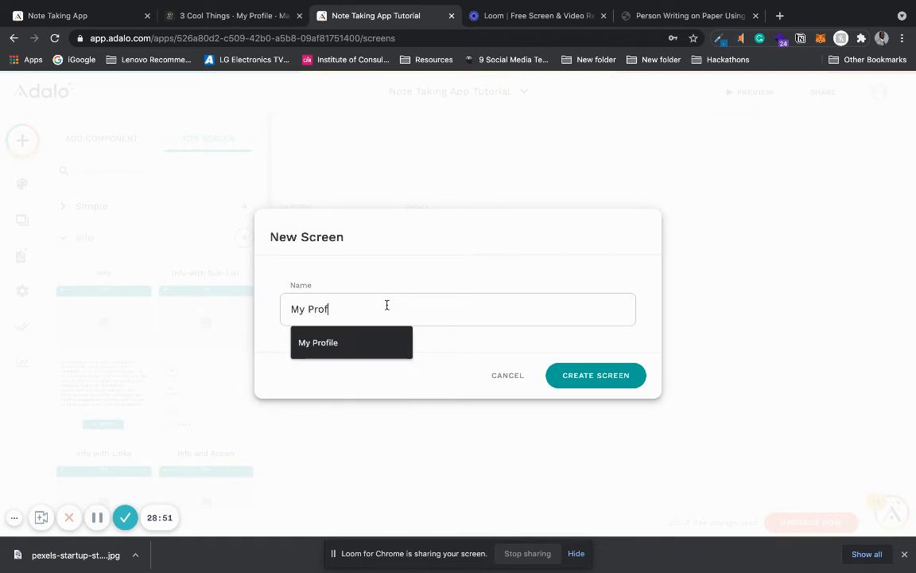
text(ile)
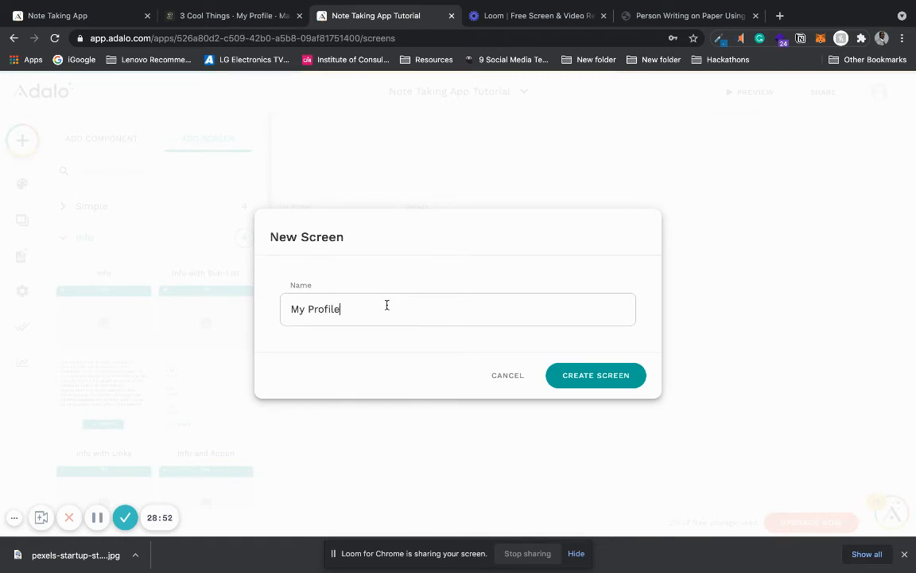
click(586, 374)
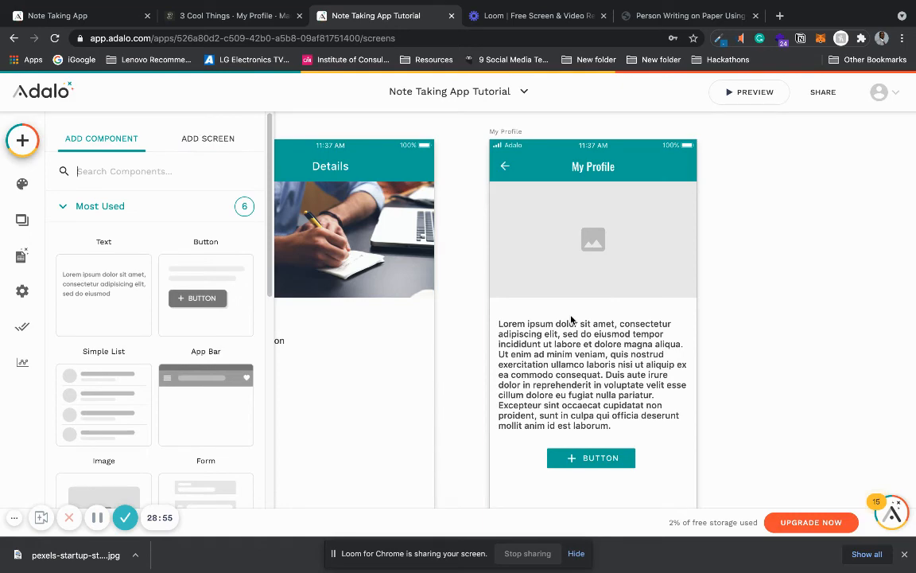
Step: Set the title font of the My Profile screen's app bar to the body font, System Standard Font
click(577, 233)
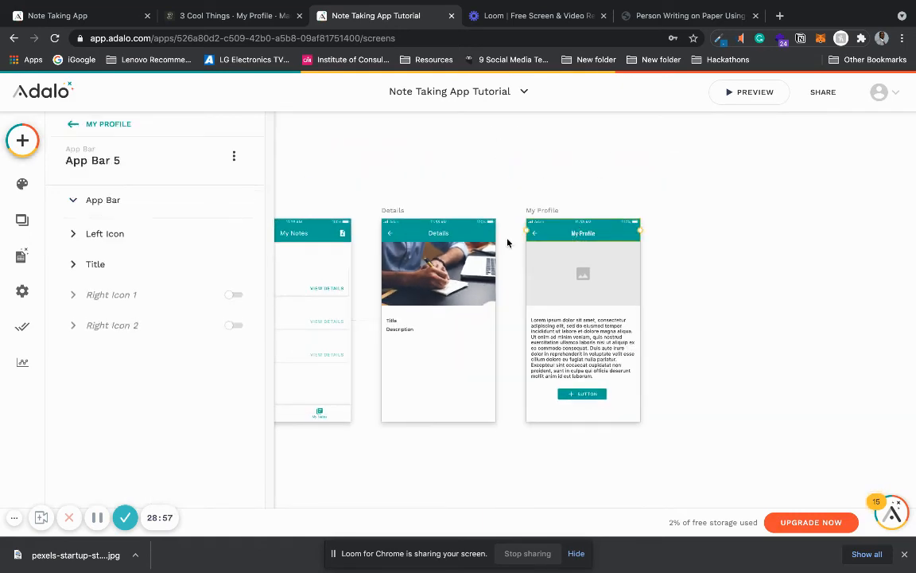
click(135, 457)
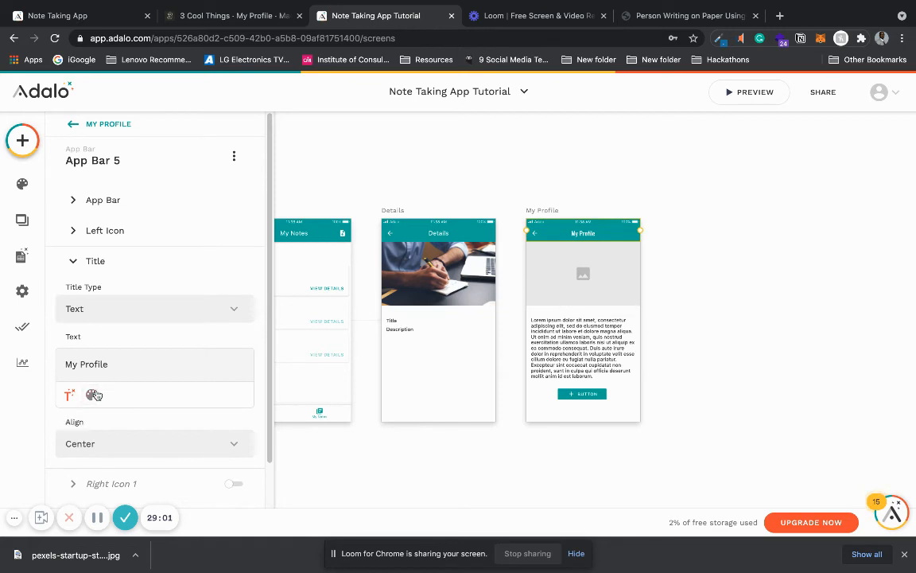
click(93, 395)
click(125, 397)
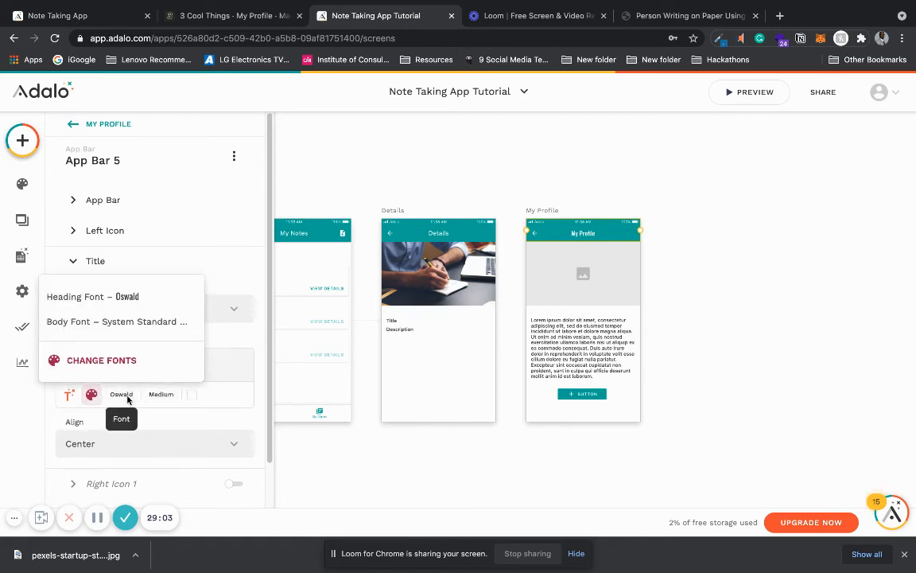
click(191, 322)
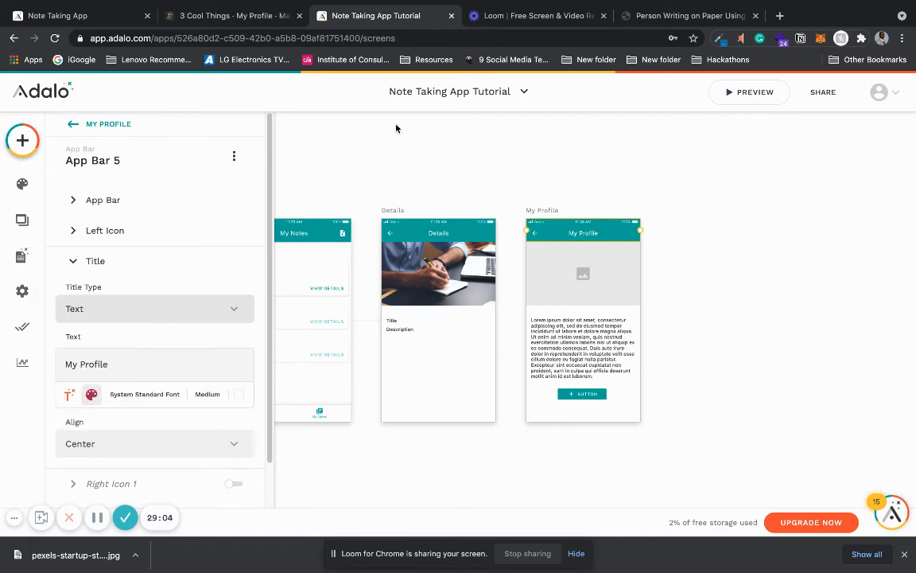
click(426, 172)
Step: Examine which visible fields the form on the Signup screen contains
scroll(427, 172, left, 10)
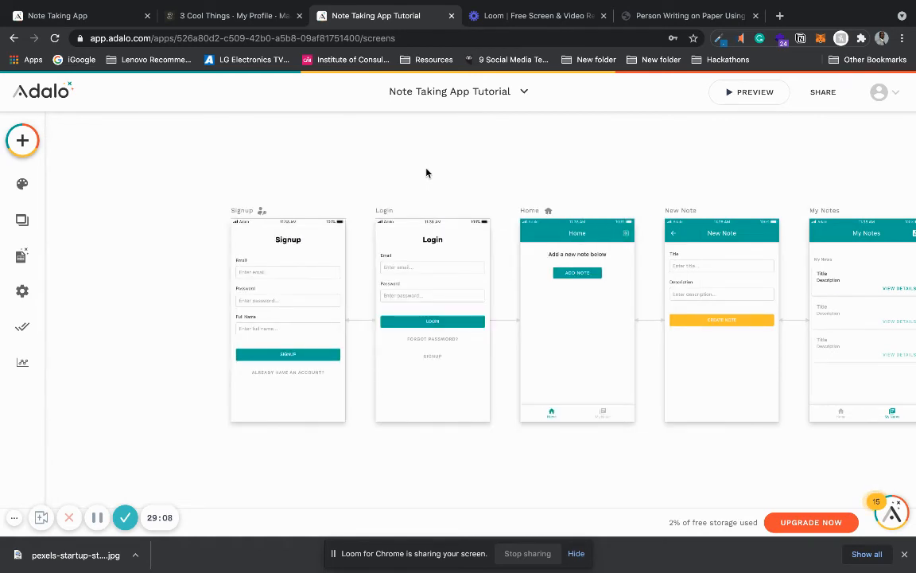
click(288, 294)
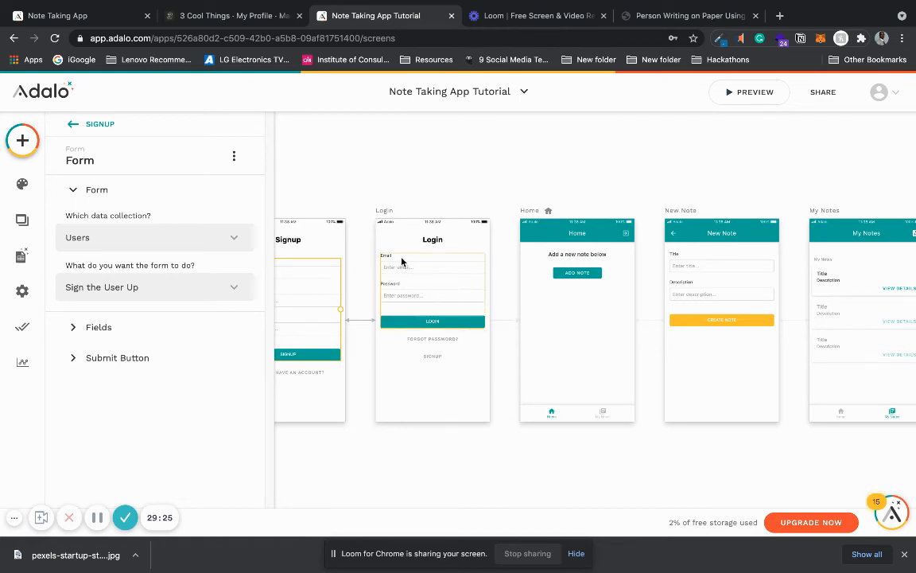
click(163, 334)
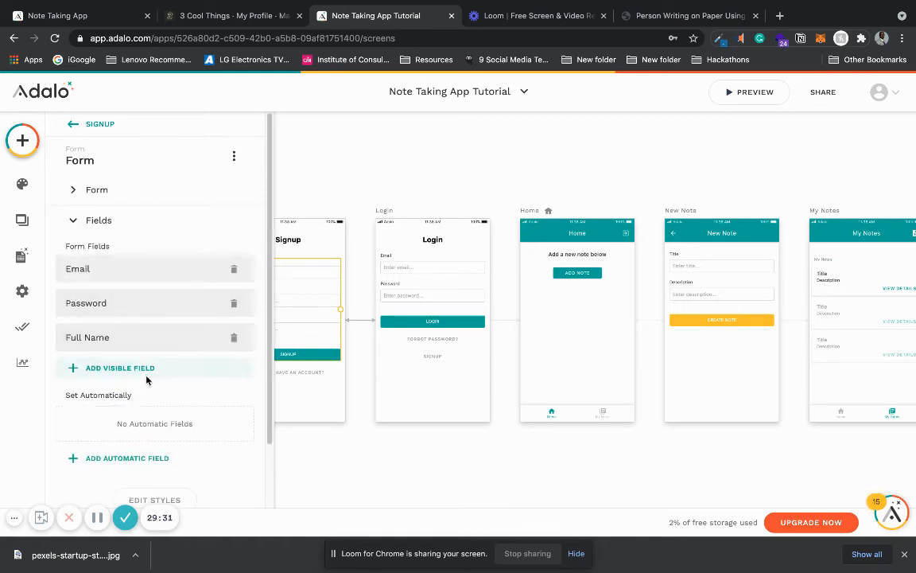
Step: Add an Image property named Profile Picture to the Users database collection
click(24, 264)
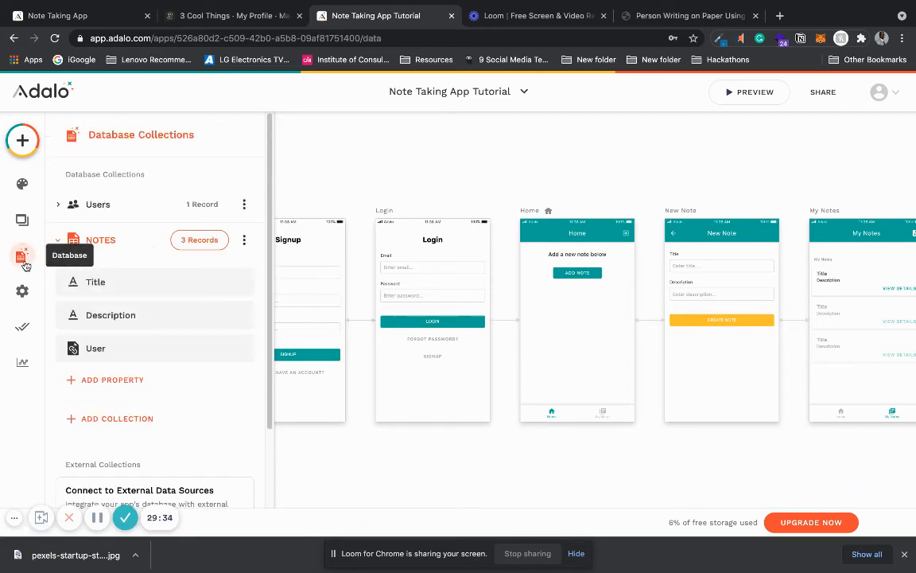
click(129, 211)
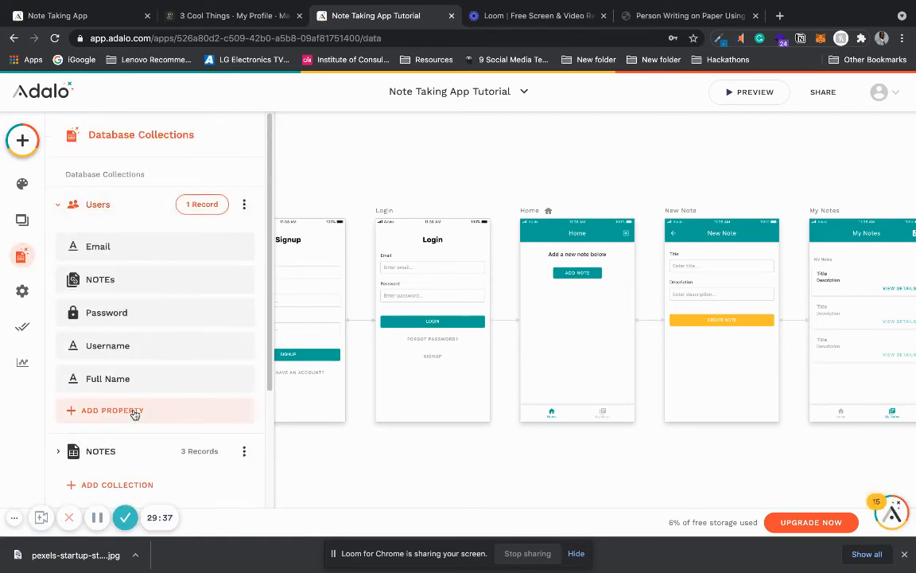
click(135, 413)
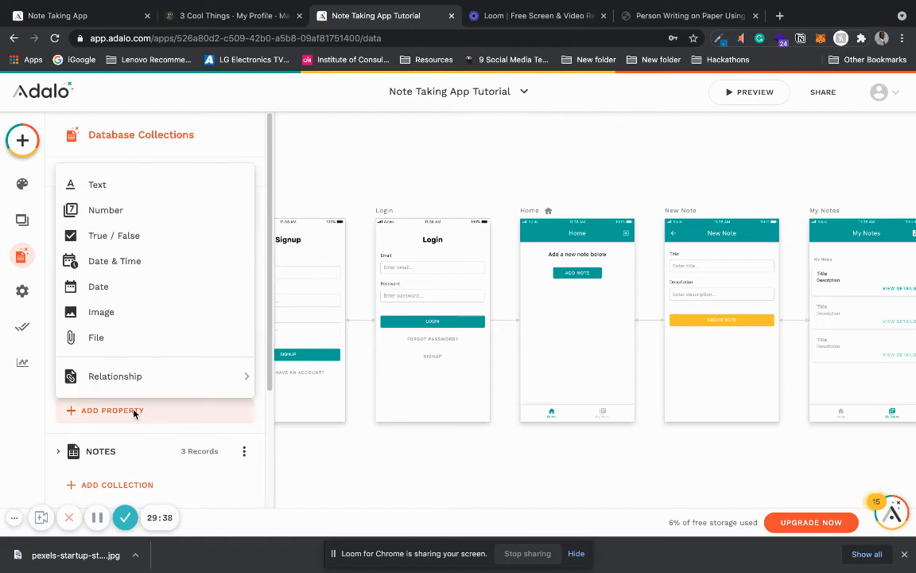
click(157, 313)
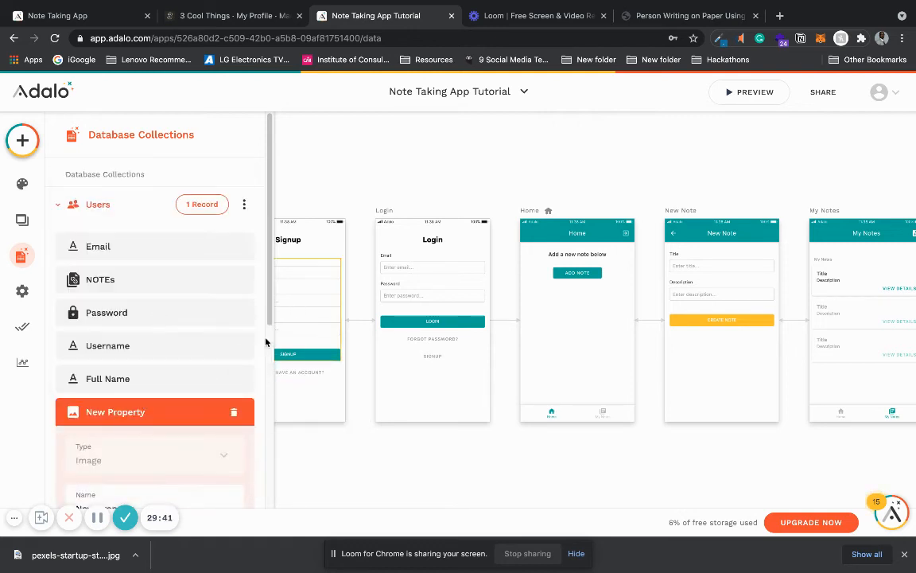
scroll(267, 342, down, 5)
drag(139, 178, 77, 177)
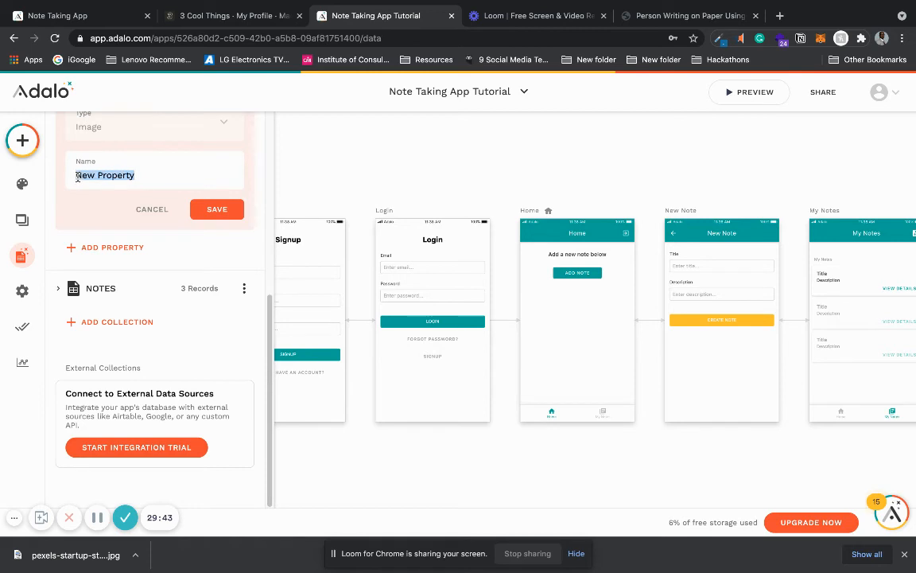
key(BackSpace)
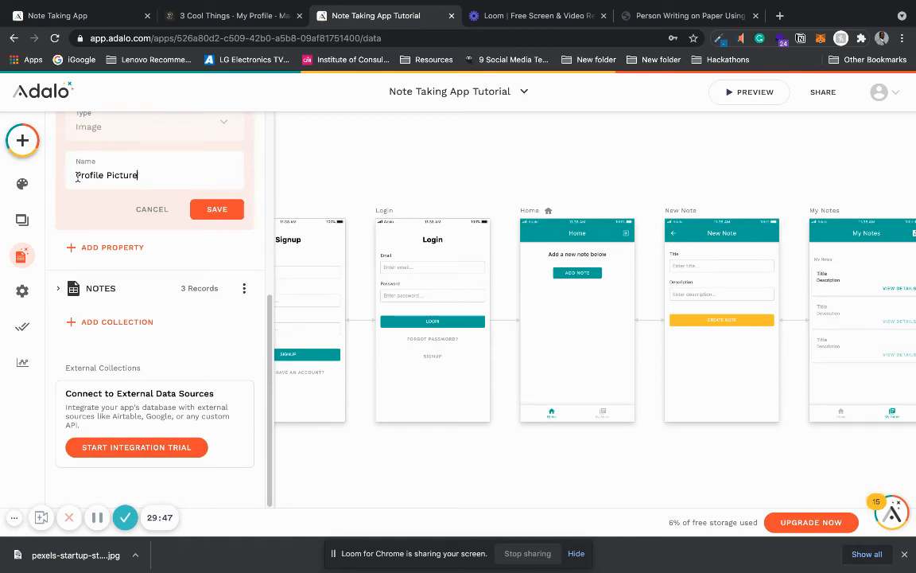
text(Profile Picture)
click(213, 208)
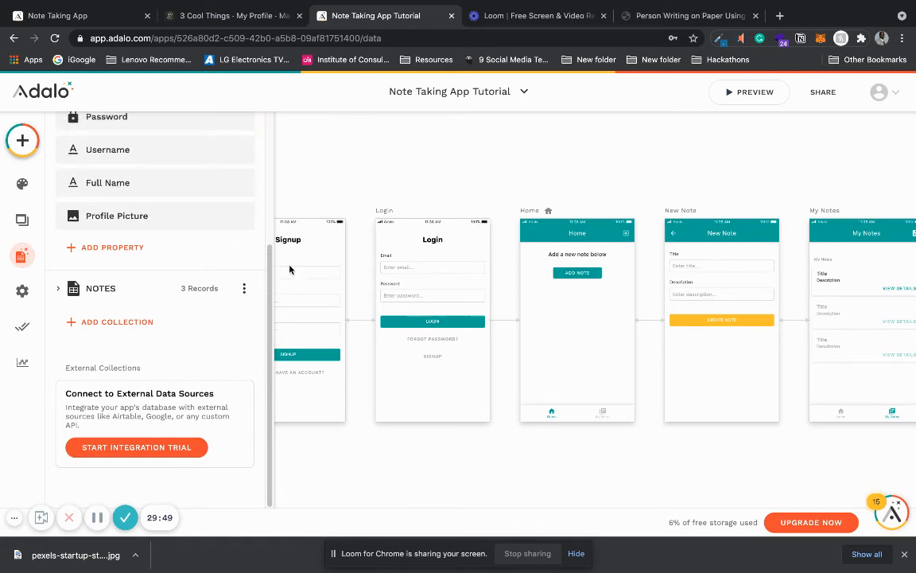
Step: Add Profile Picture as a visible field to the form on the Signup screen
click(304, 288)
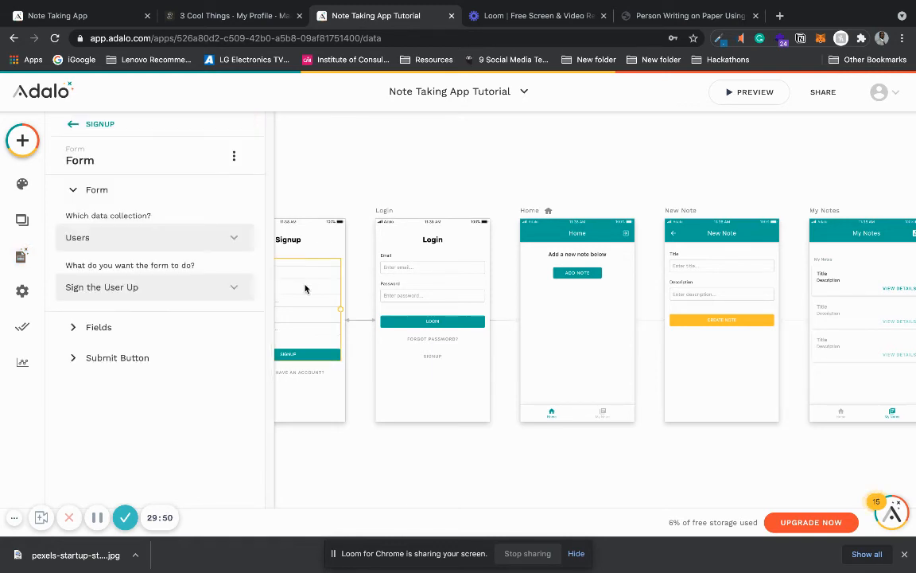
click(194, 334)
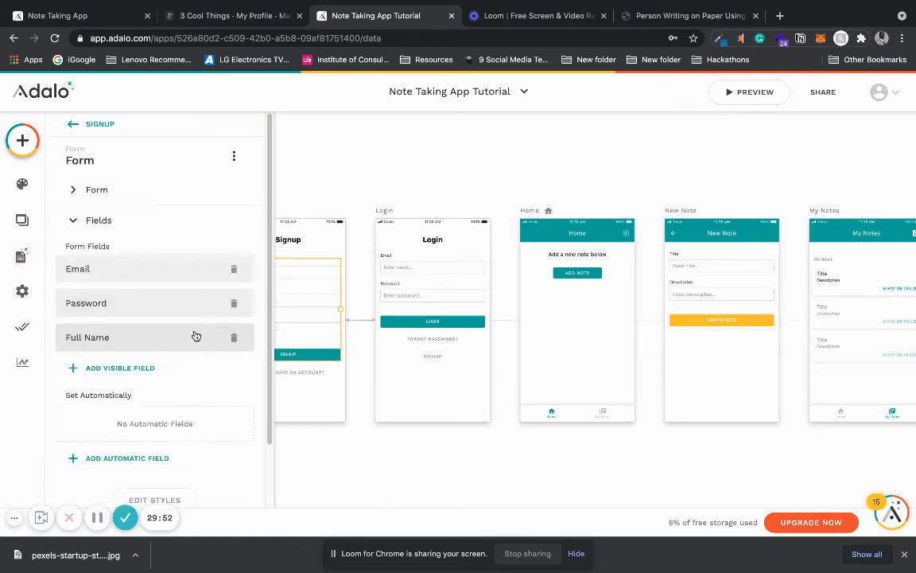
click(138, 371)
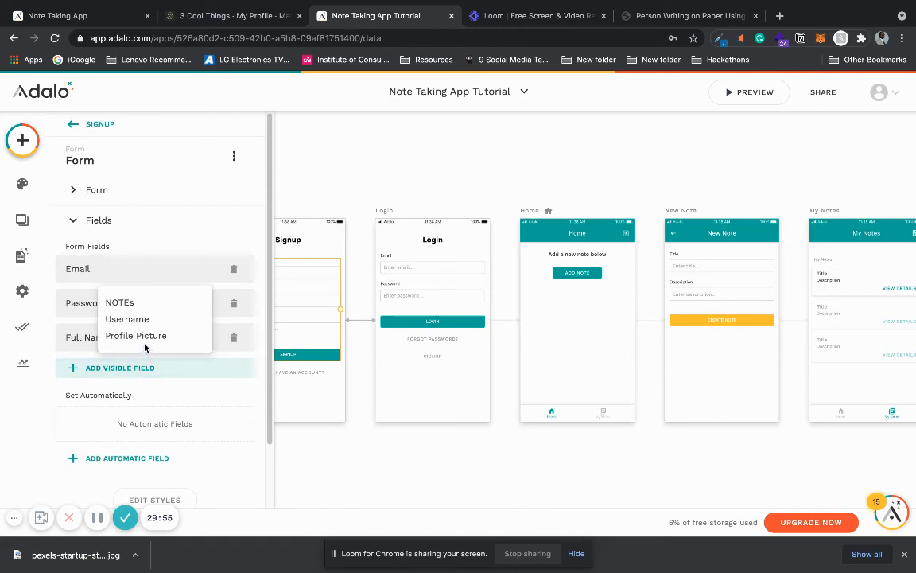
click(147, 338)
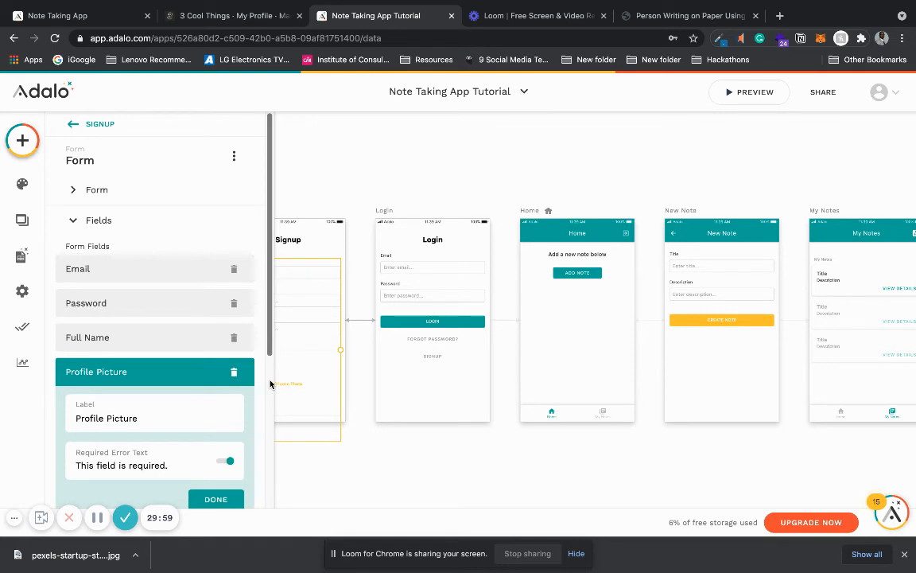
click(216, 499)
click(335, 404)
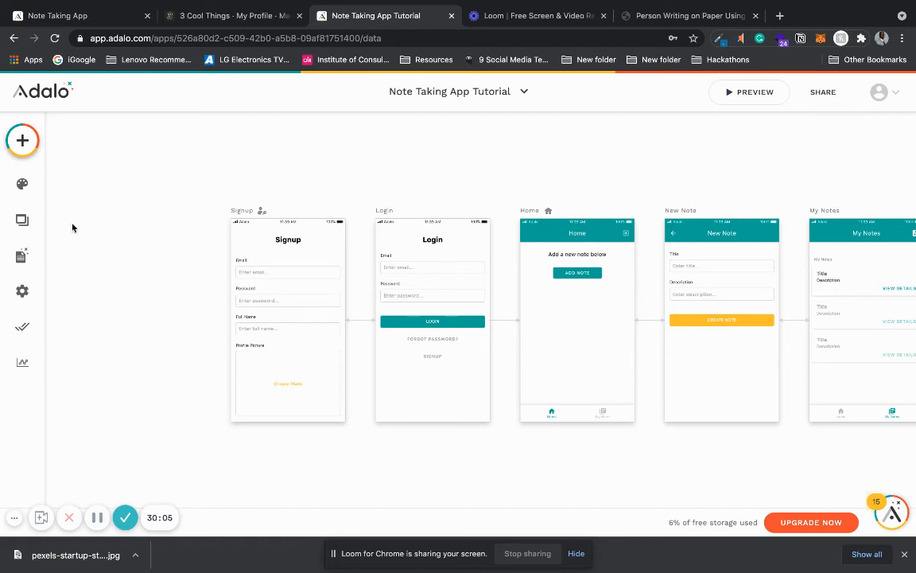
Step: Open the existing user's record in the Users collection and go to its Profile Picture field
click(22, 253)
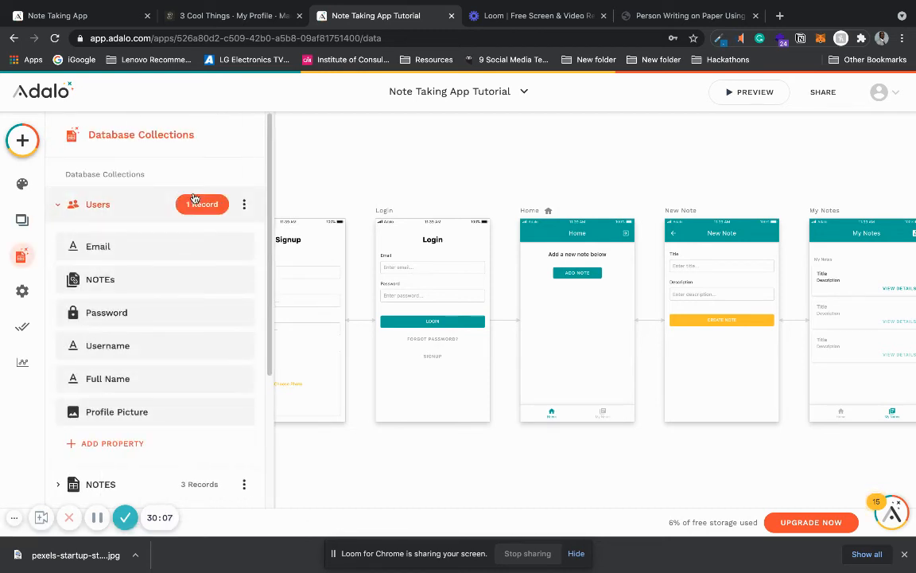
click(196, 202)
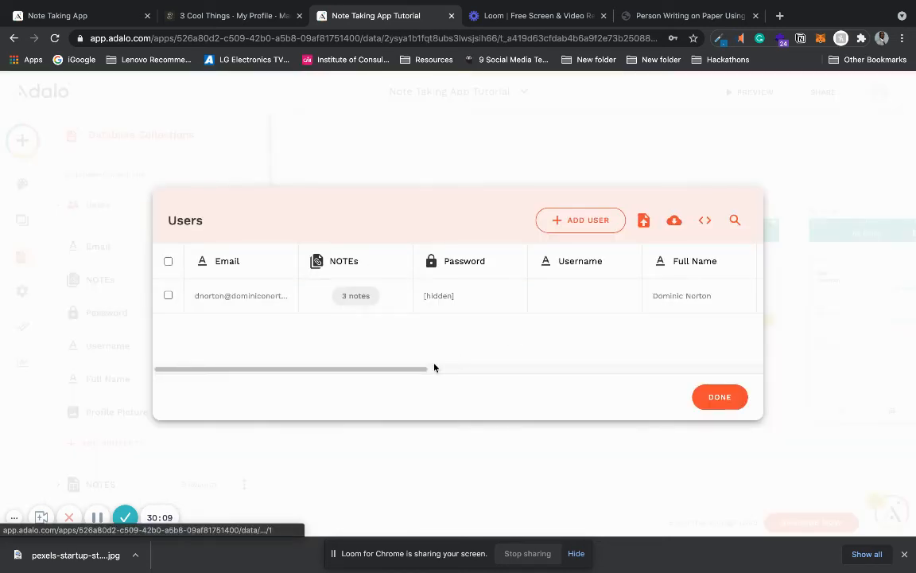
drag(426, 369, 599, 369)
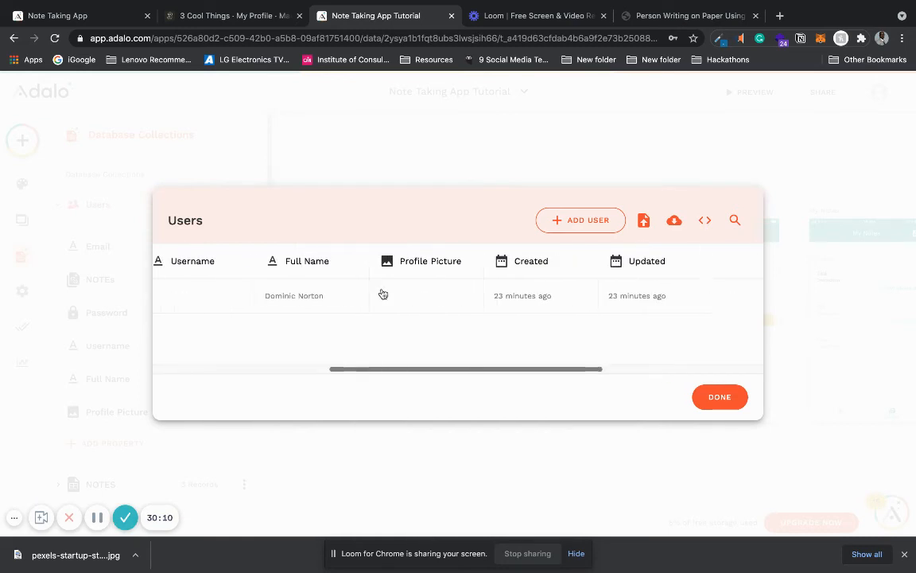
click(396, 298)
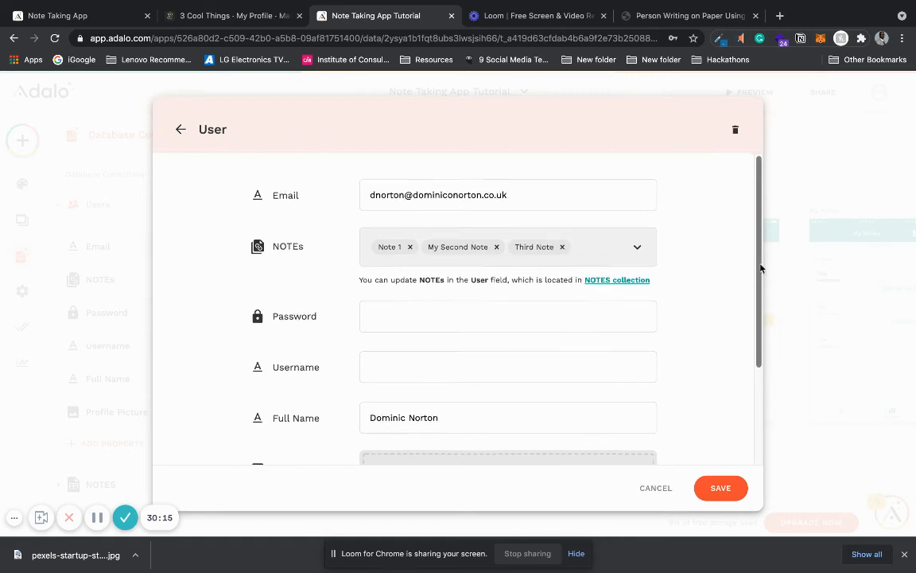
drag(758, 255, 759, 272)
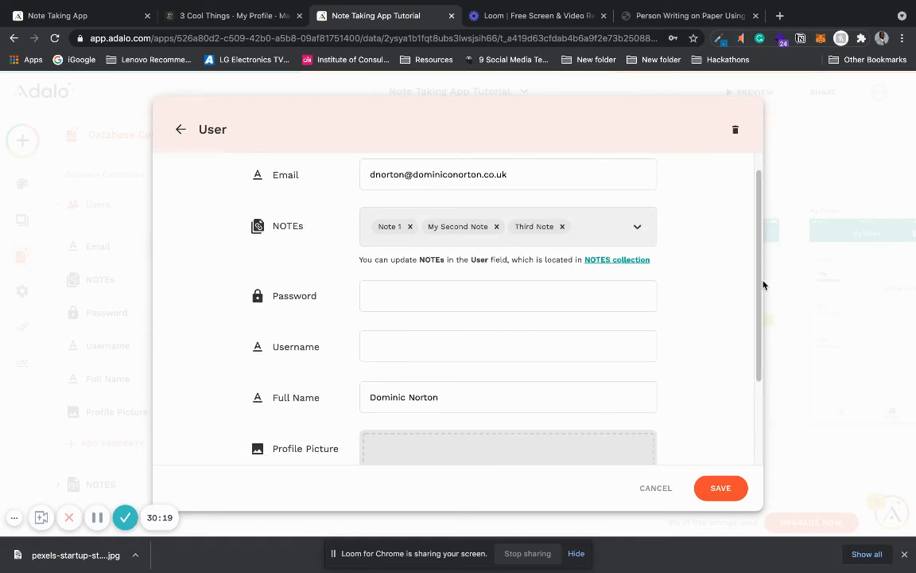
scroll(756, 342, down, 2)
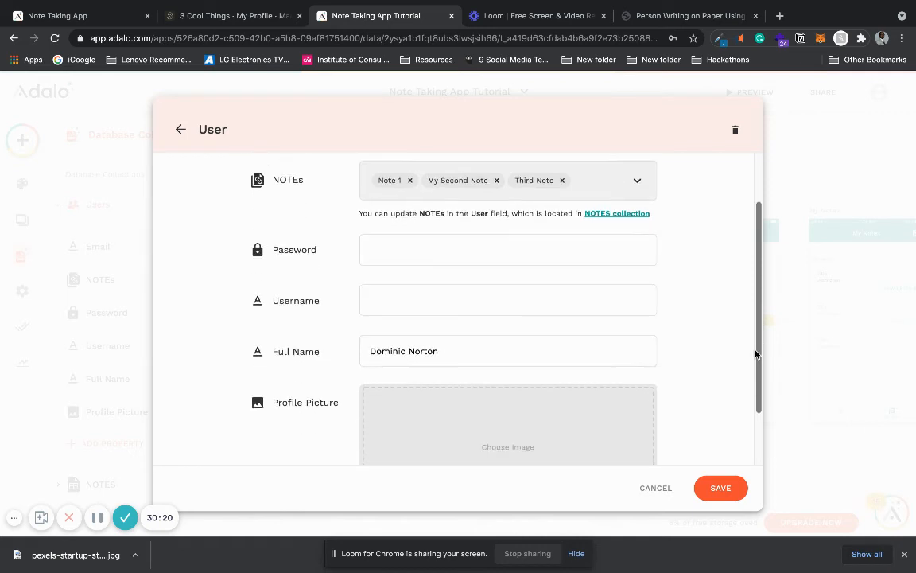
Step: Search the Downloads folder by the user's name, upload the profile JPG as the record's Profile Picture, and save the record
click(514, 391)
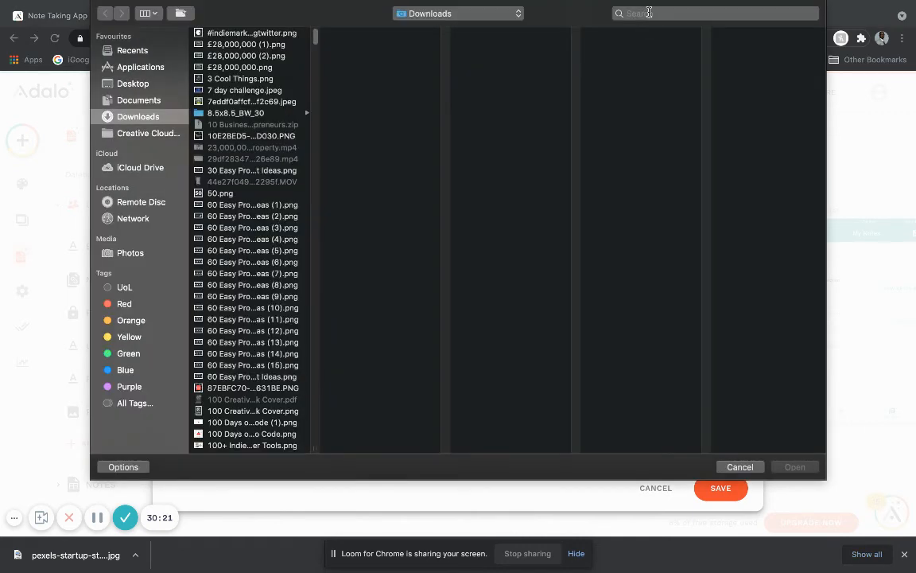
click(649, 12)
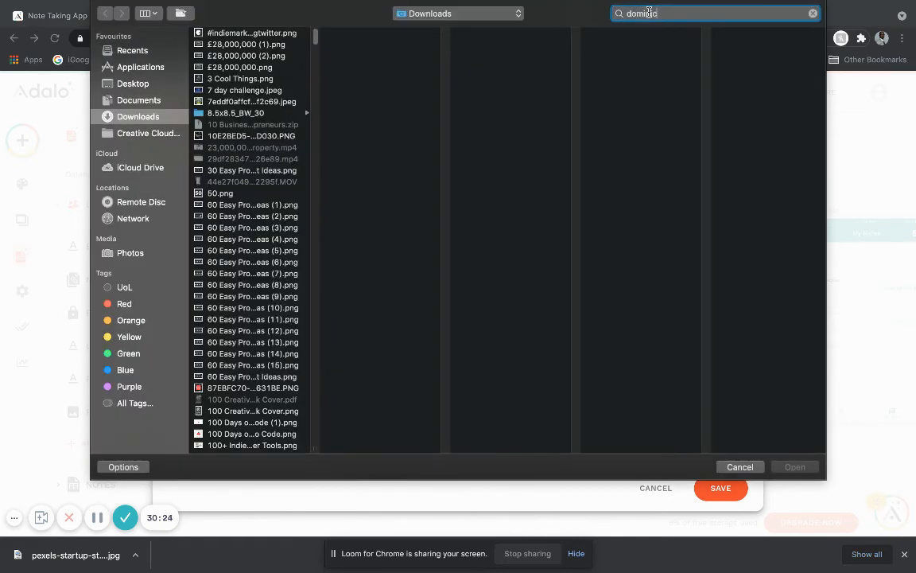
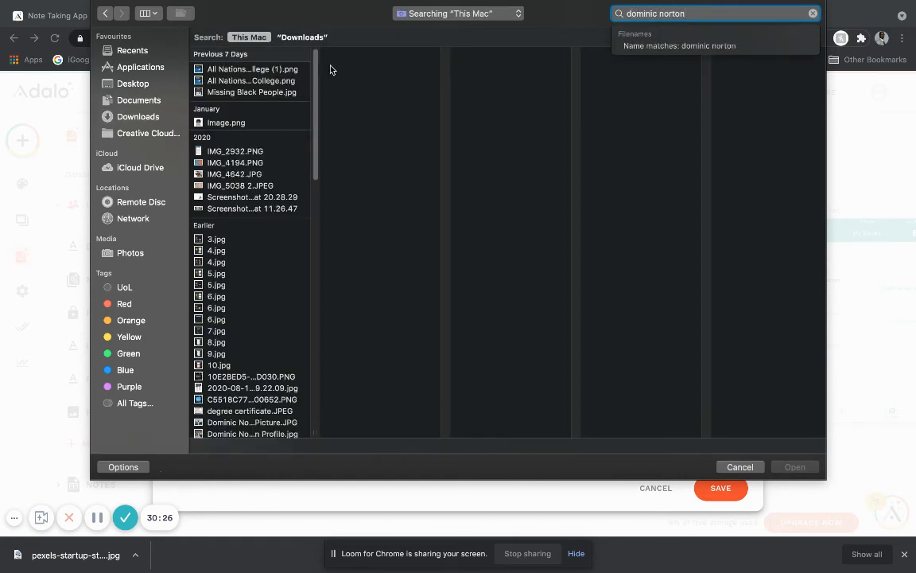
click(309, 37)
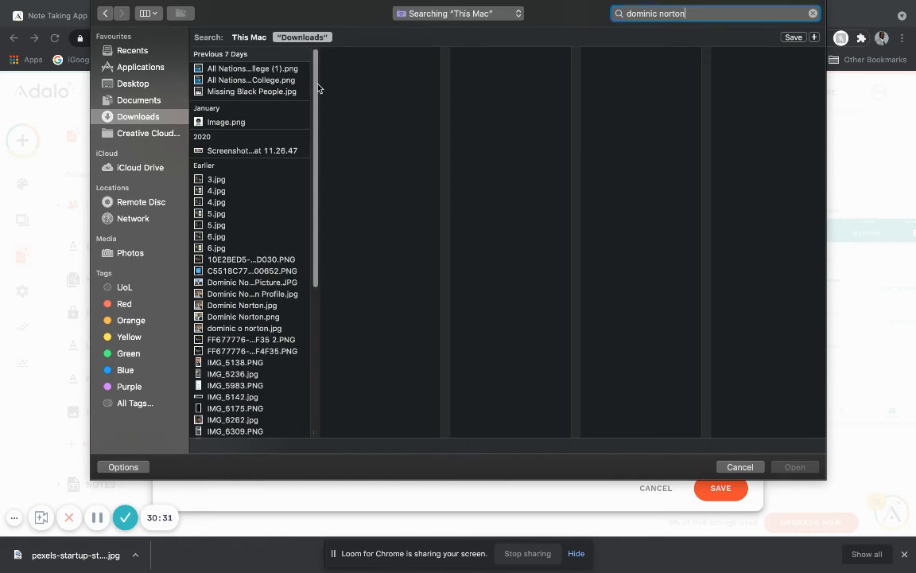
click(263, 272)
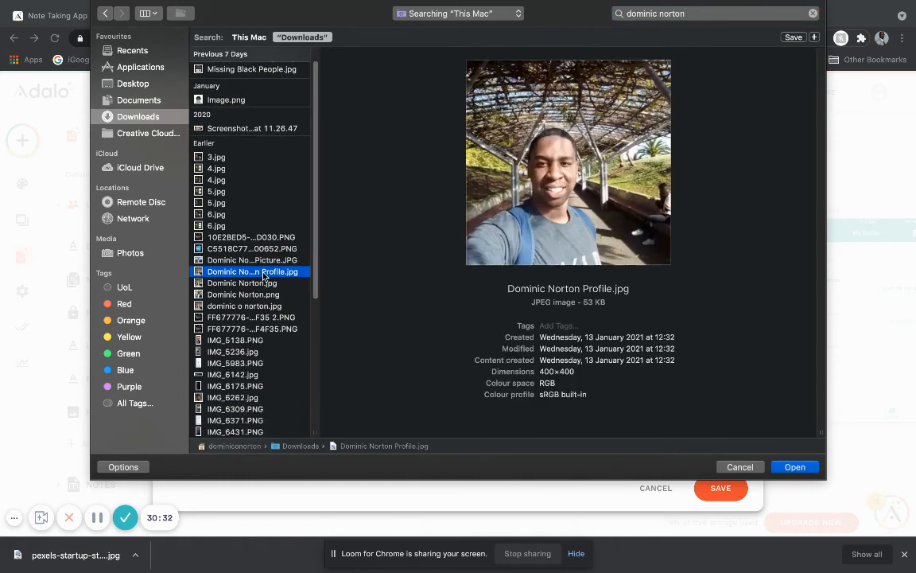
double_click(263, 272)
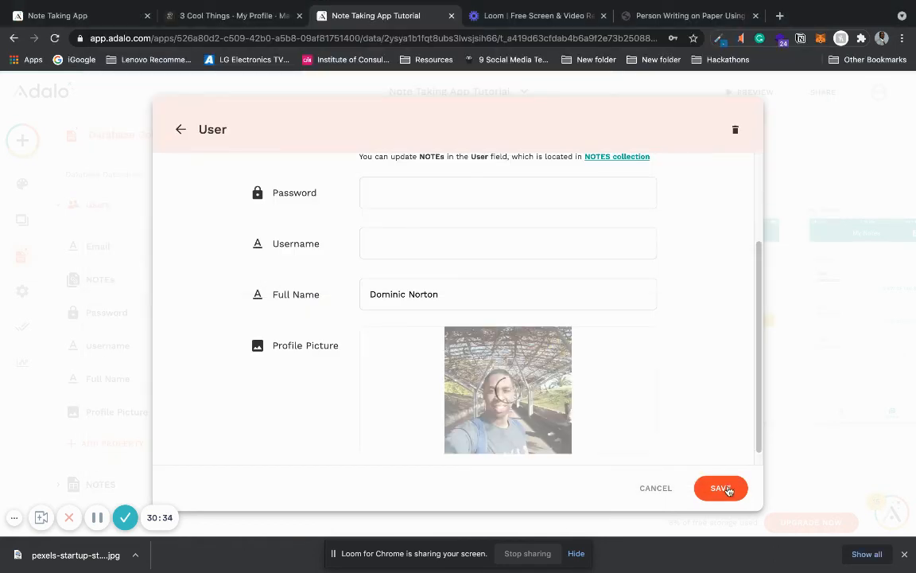
click(721, 488)
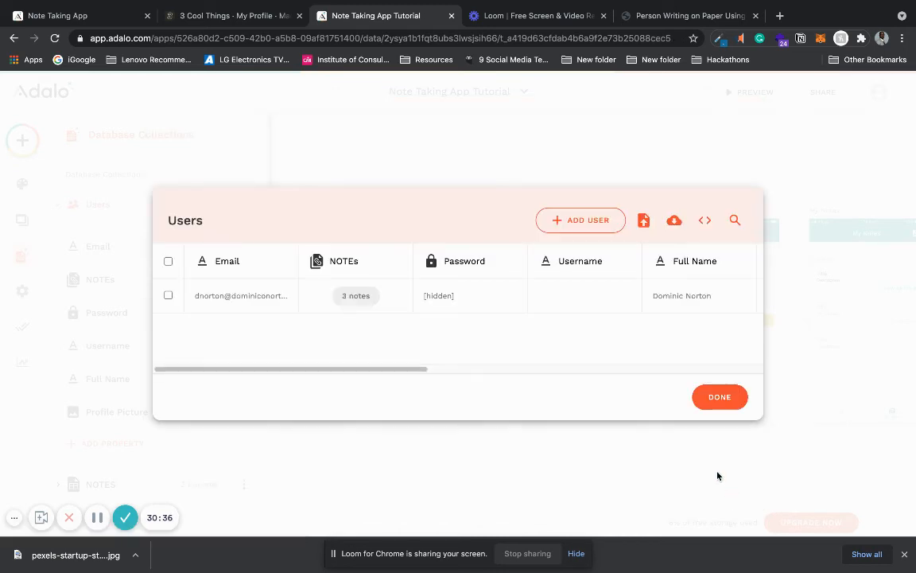
click(717, 397)
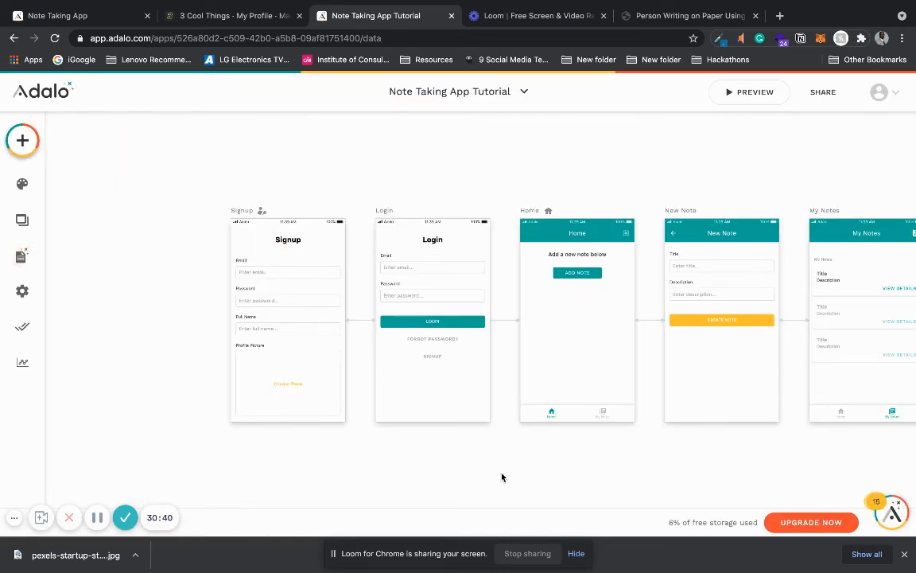
Step: Set the image source on the My Profile screen to the database value Logged In User > Profile Picture
scroll(502, 477, right, 5)
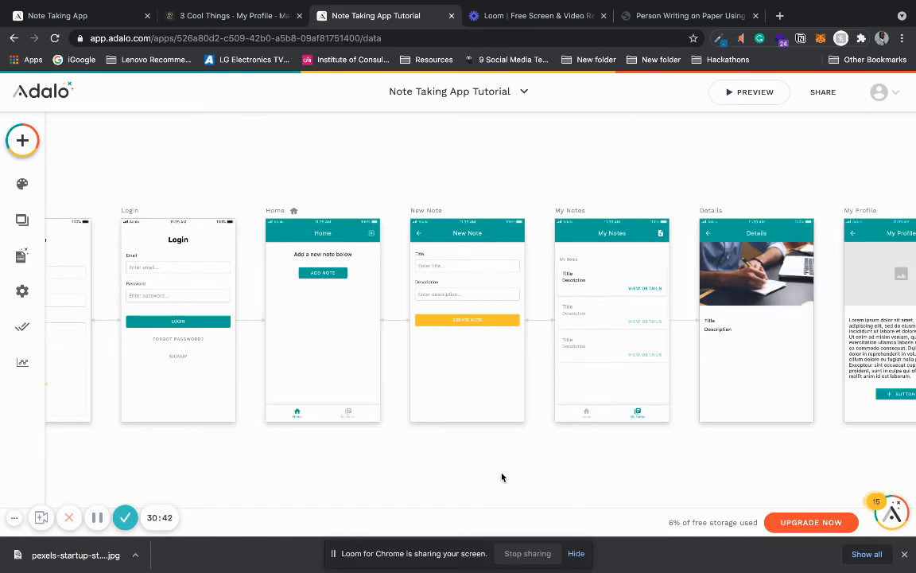
scroll(502, 476, right, 7)
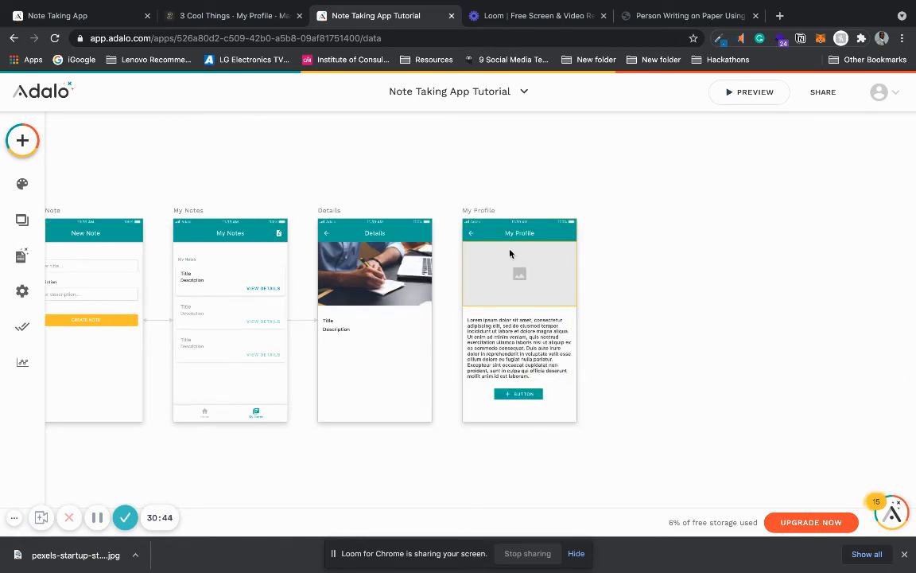
click(505, 277)
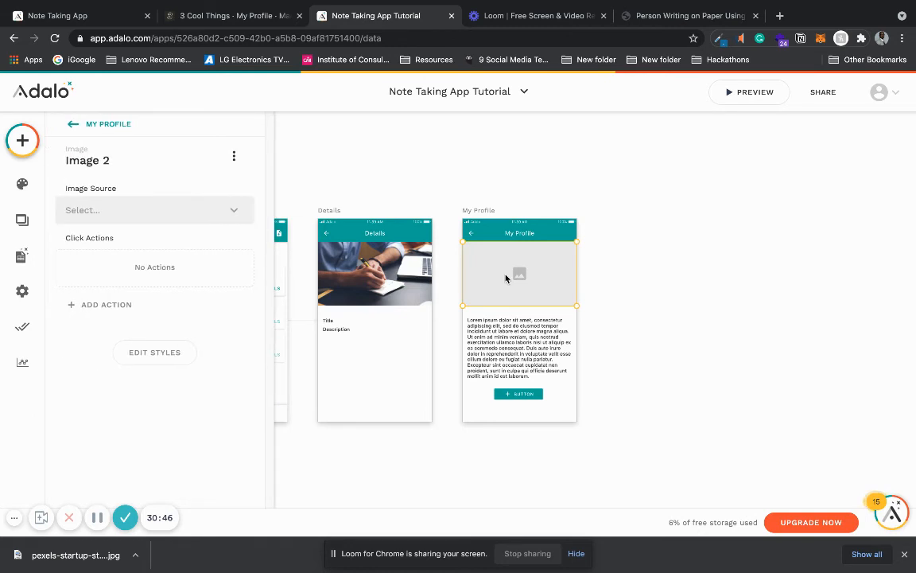
click(242, 214)
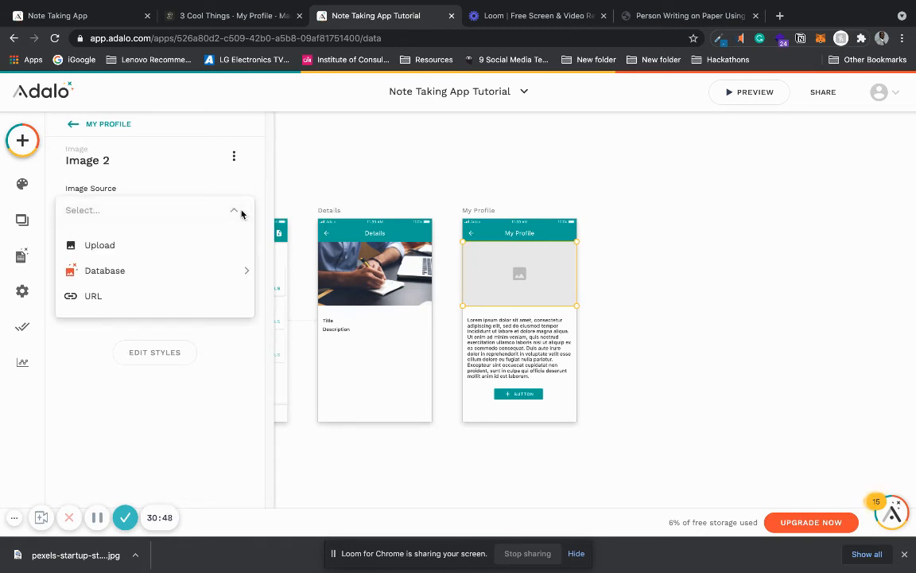
mouse_move(195, 275)
mouse_move(293, 273)
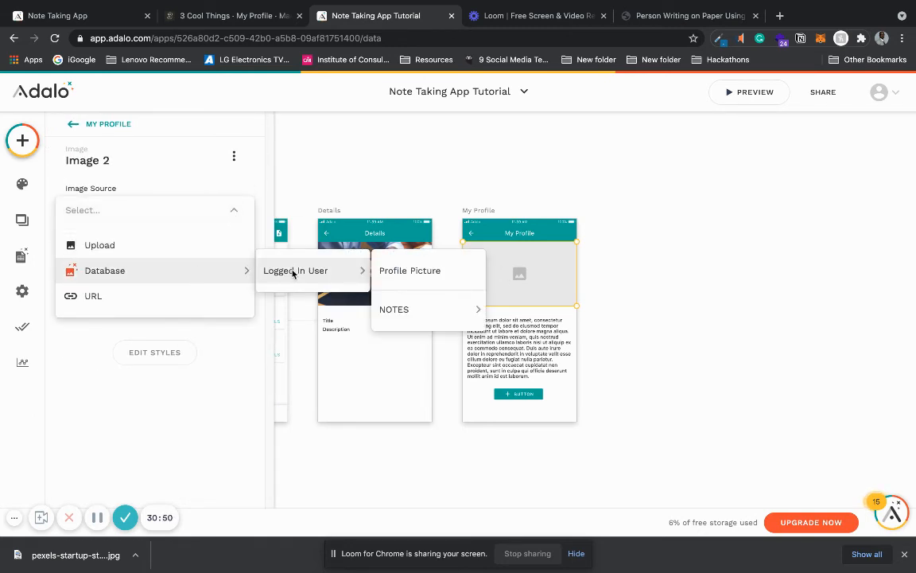
click(397, 270)
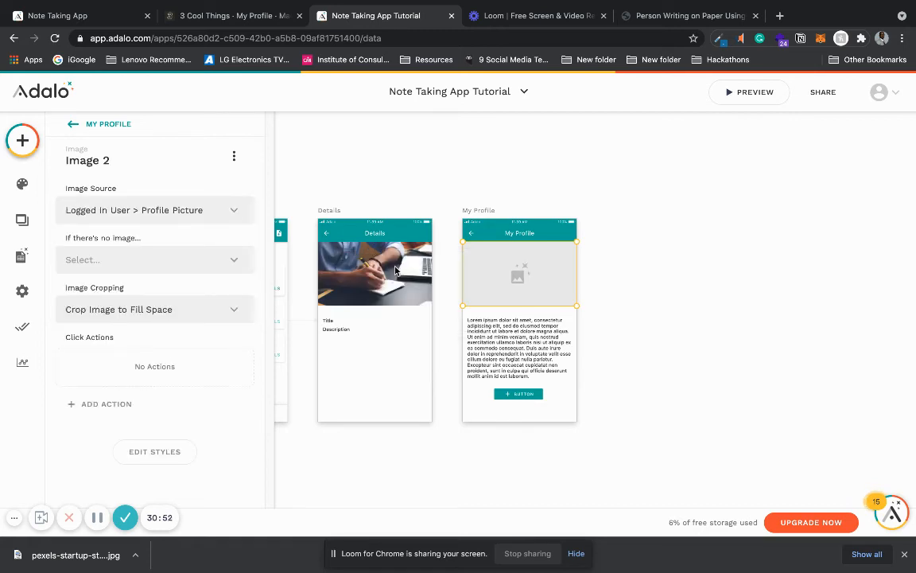
Step: Delete the placeholder button below the paragraph on the My Profile screen
click(519, 393)
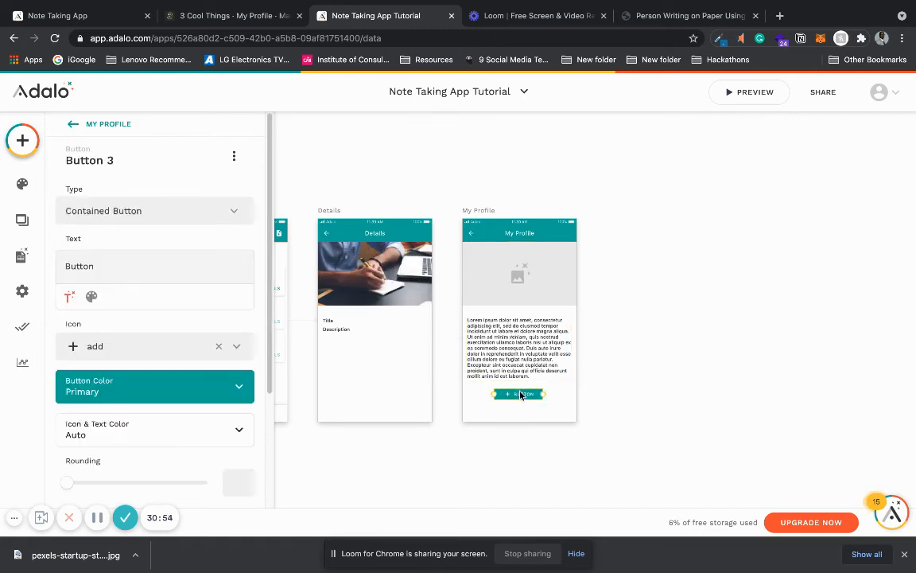
key(Delete)
Step: Replace the placeholder paragraph on the My Profile screen with the database value Logged In User > Full Name
click(523, 340)
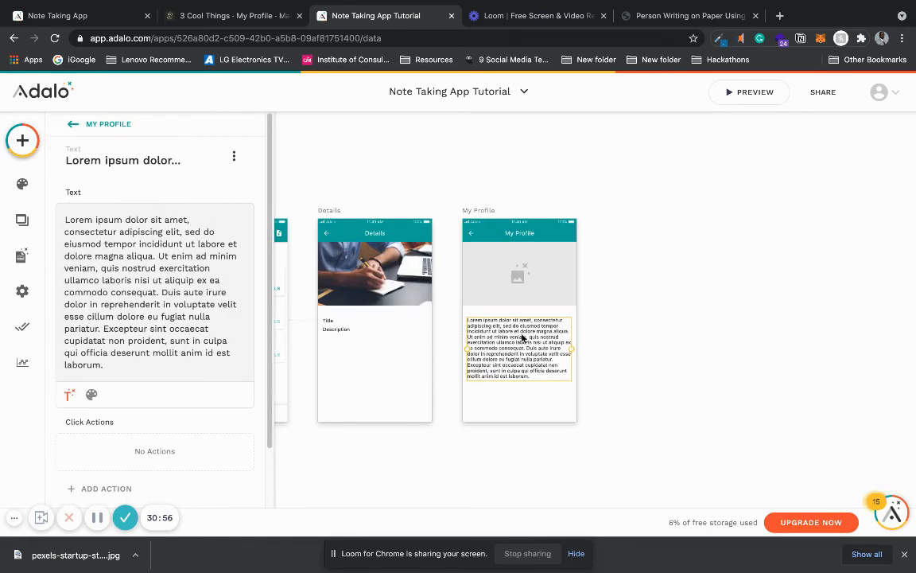
click(111, 363)
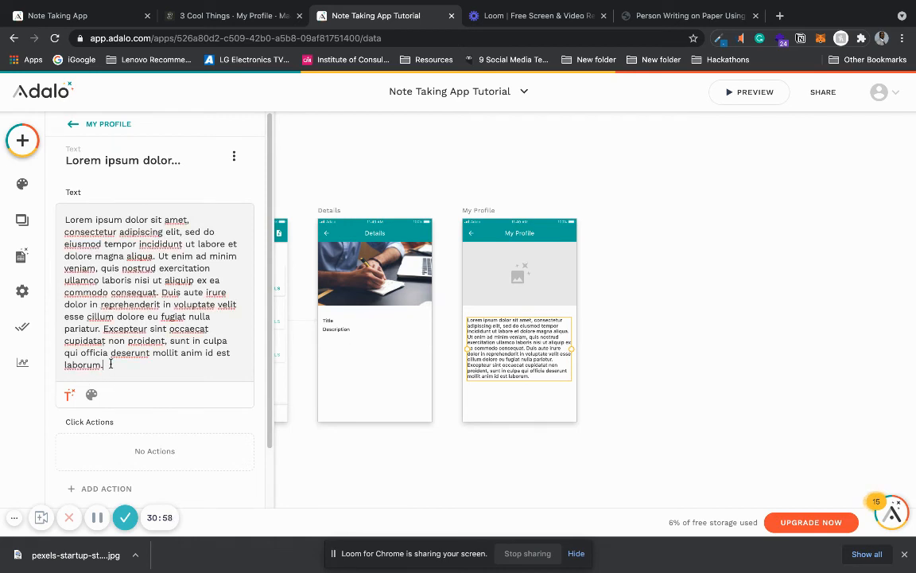
drag(64, 218, 129, 339)
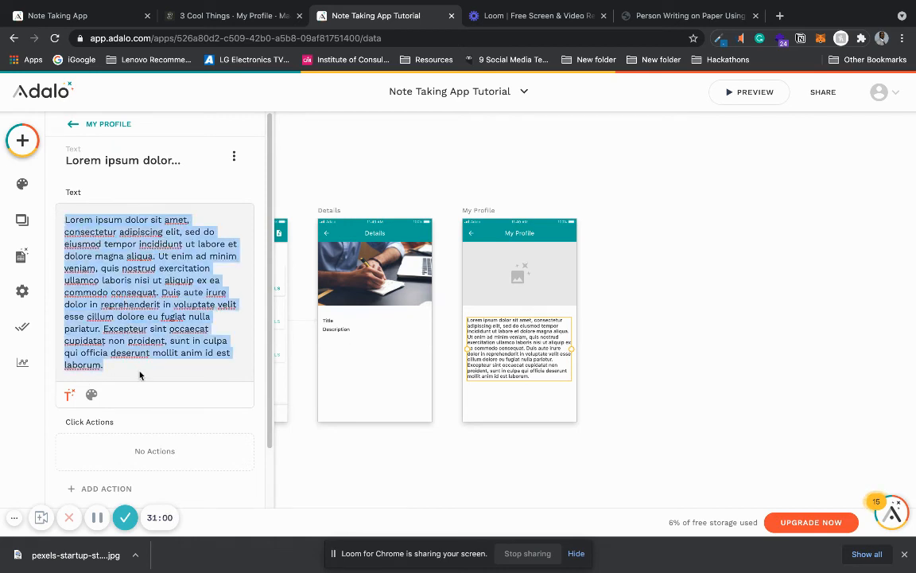
key(BackSpace)
click(69, 249)
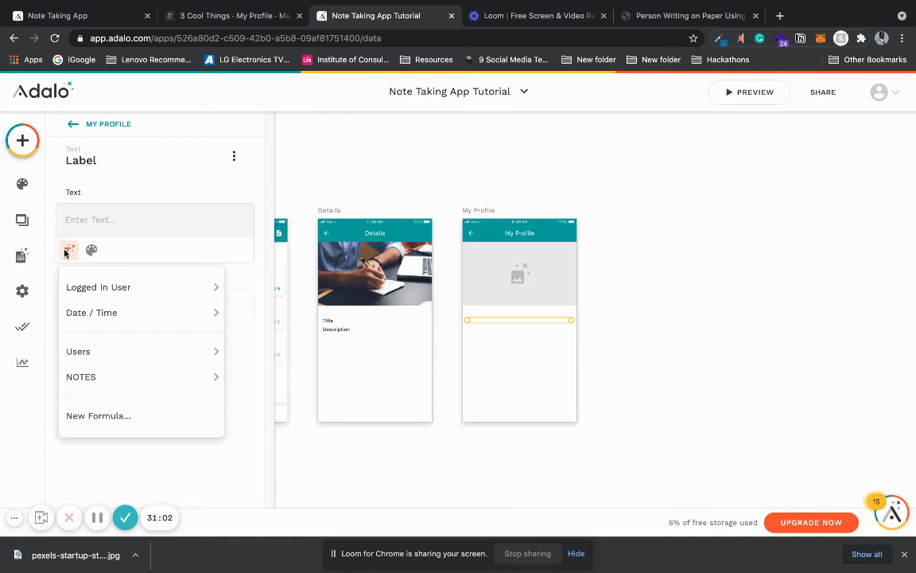
mouse_move(97, 286)
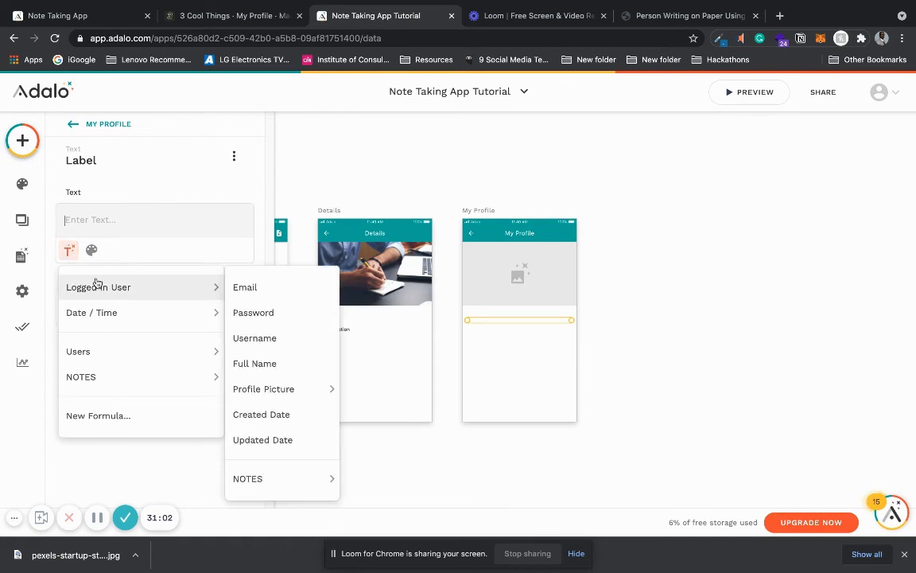
click(279, 363)
Step: Center-align the full name text on the My Profile screen
click(91, 260)
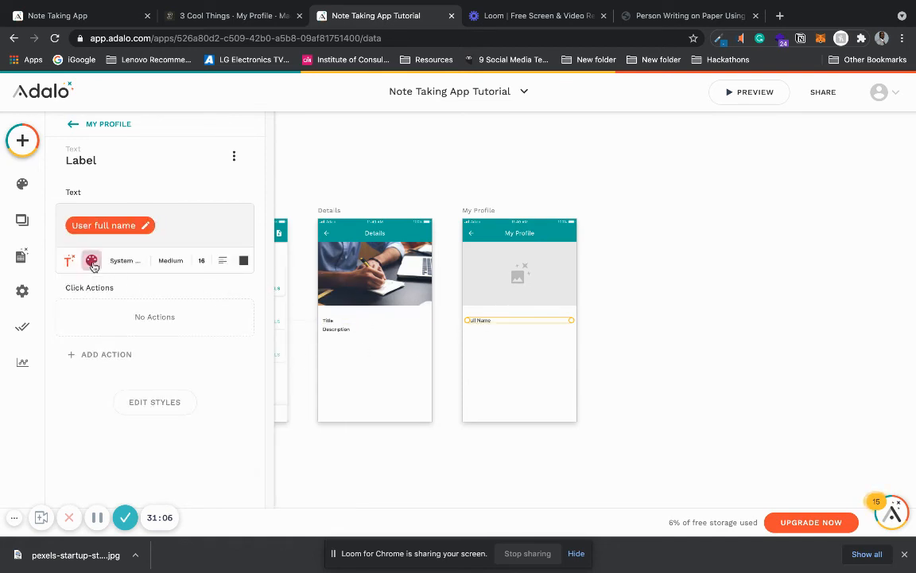
click(222, 261)
click(208, 315)
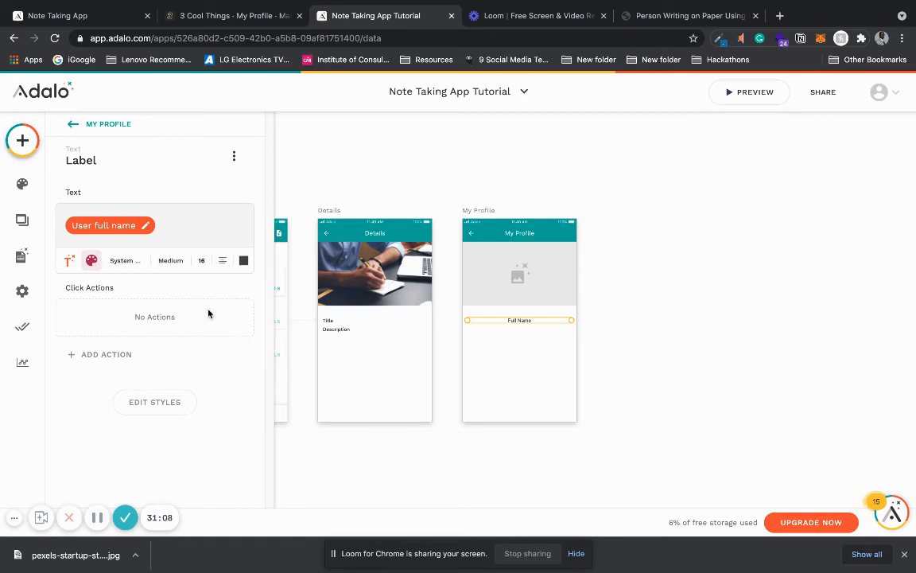
Step: Place a copy of the full name label just below it and position both labels under the image
drag(517, 319, 510, 329)
key(Up)
key(Up)
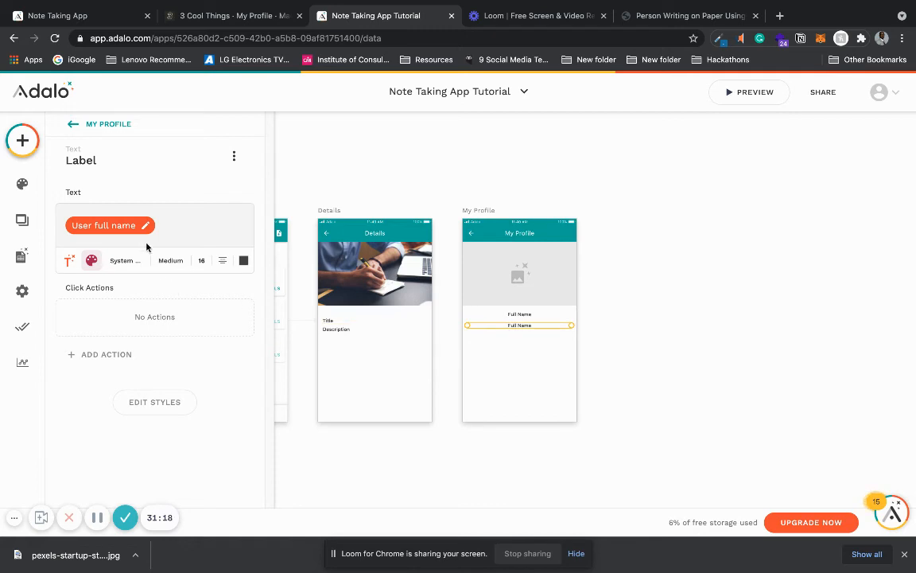
Step: Replace the lower label's text with the database value Logged In User > Email
key(BackSpace)
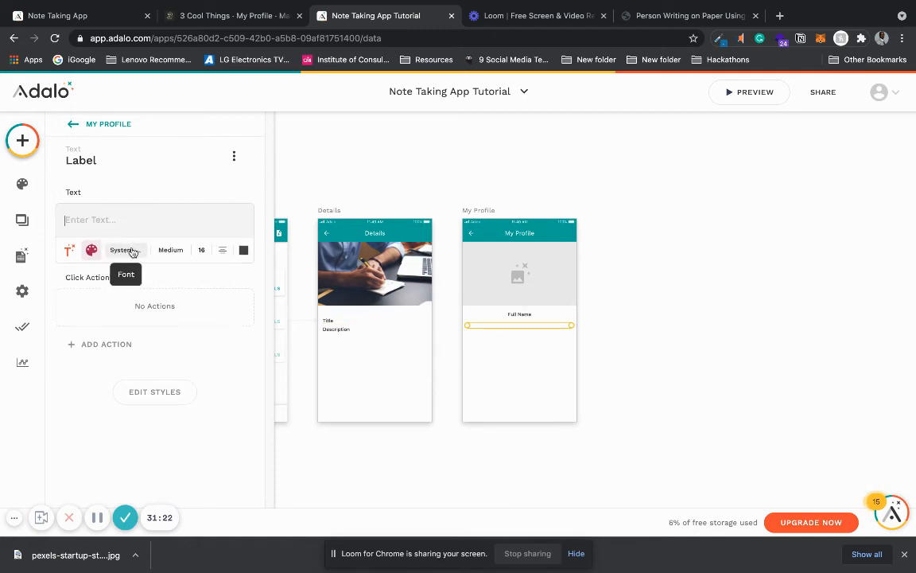
click(69, 249)
mouse_move(97, 297)
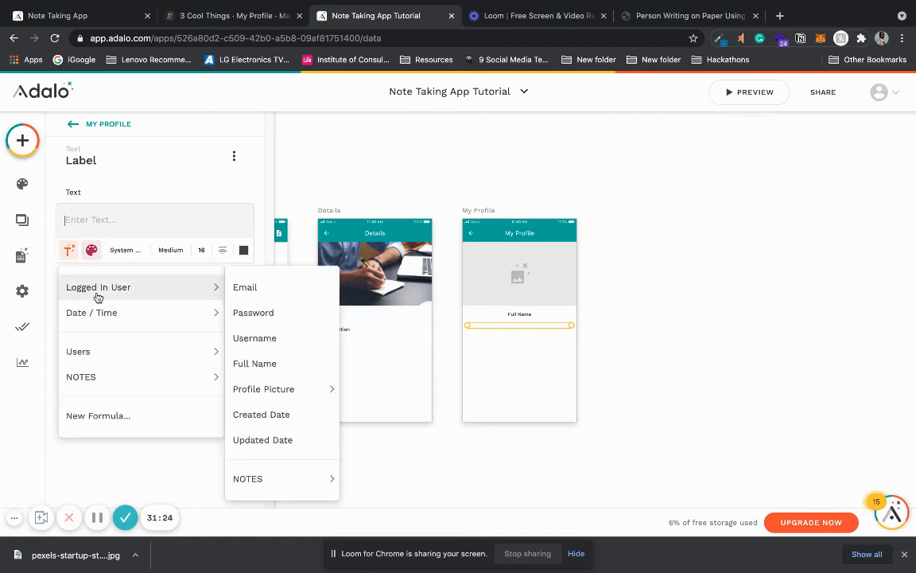
click(305, 292)
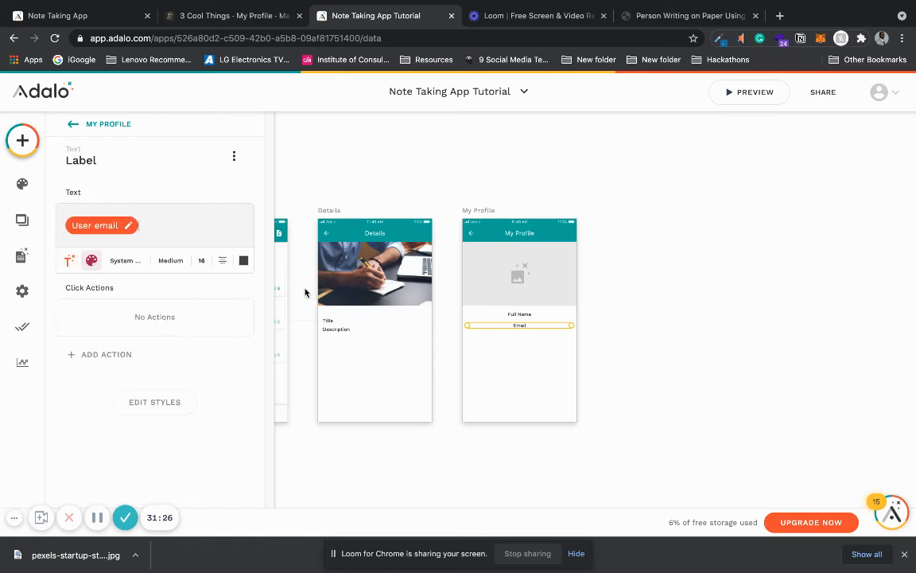
click(651, 245)
Step: Check the left icon and its link action in the My Profile screen's app bar
click(474, 235)
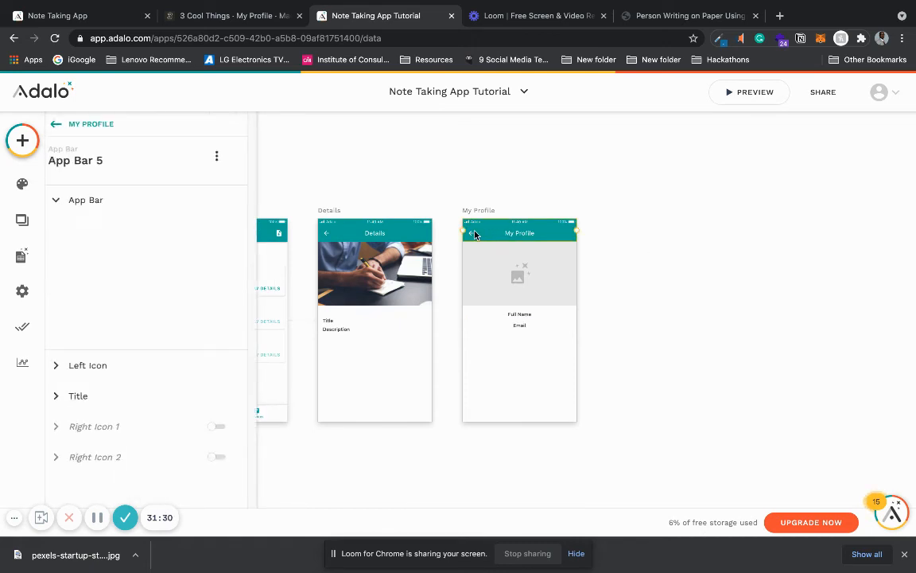
scroll(246, 418, down, 2)
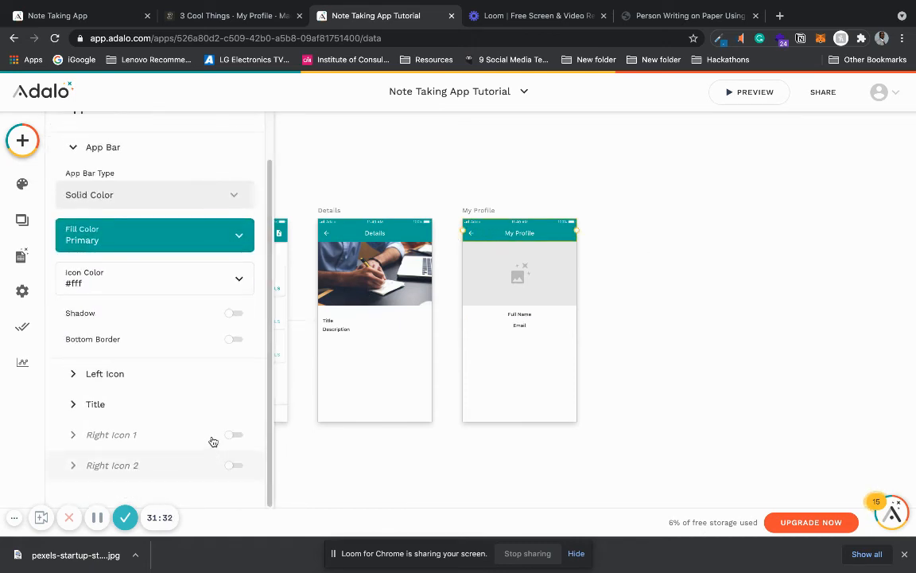
click(223, 367)
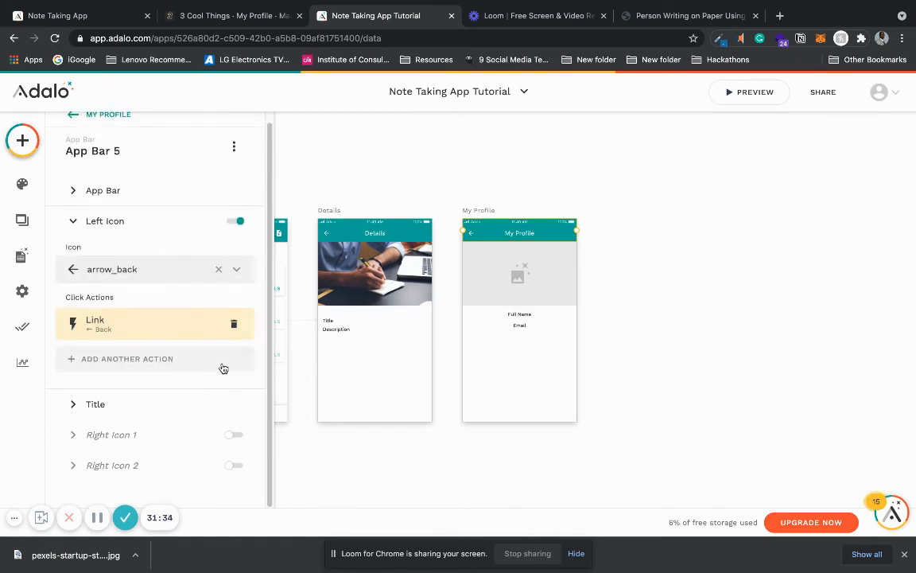
click(660, 269)
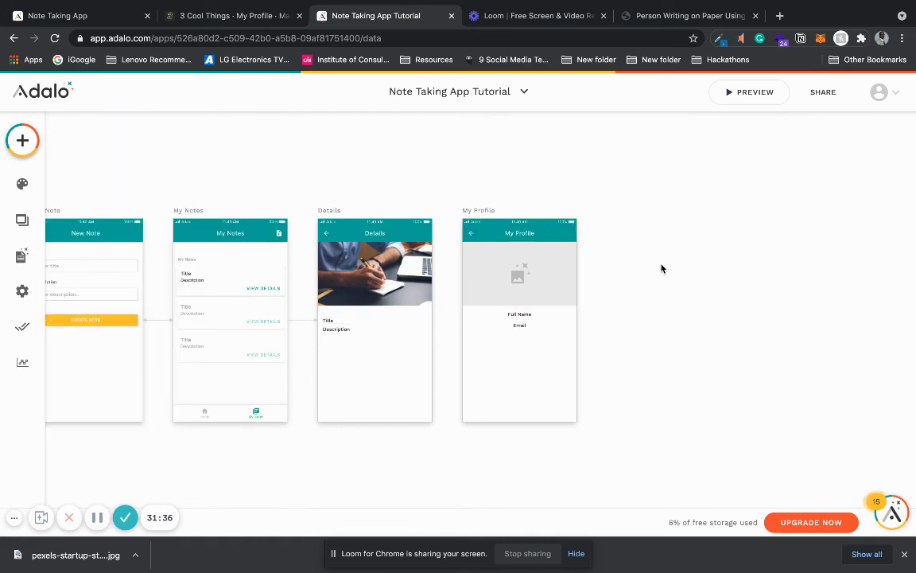
Step: Copy the tab bar from the My Notes screen onto the My Profile screen
click(265, 418)
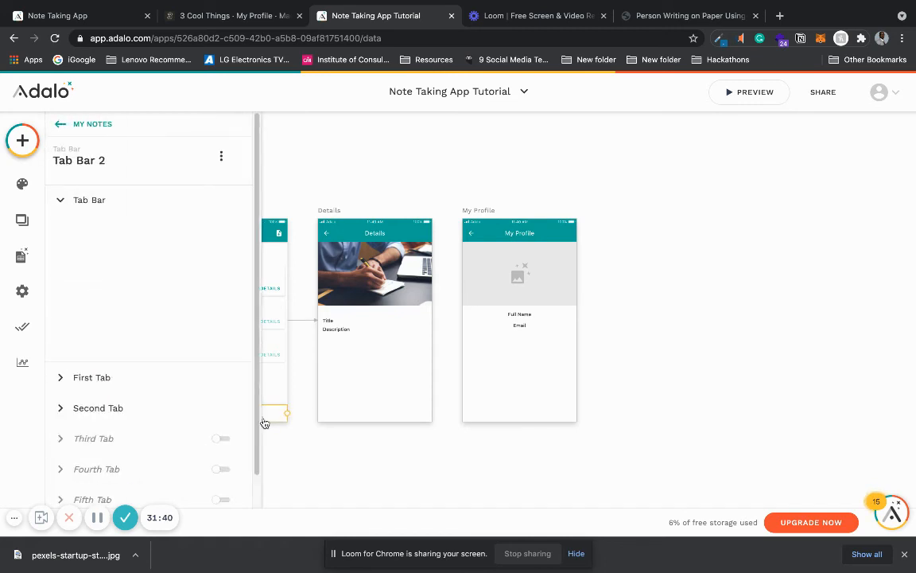
click(486, 212)
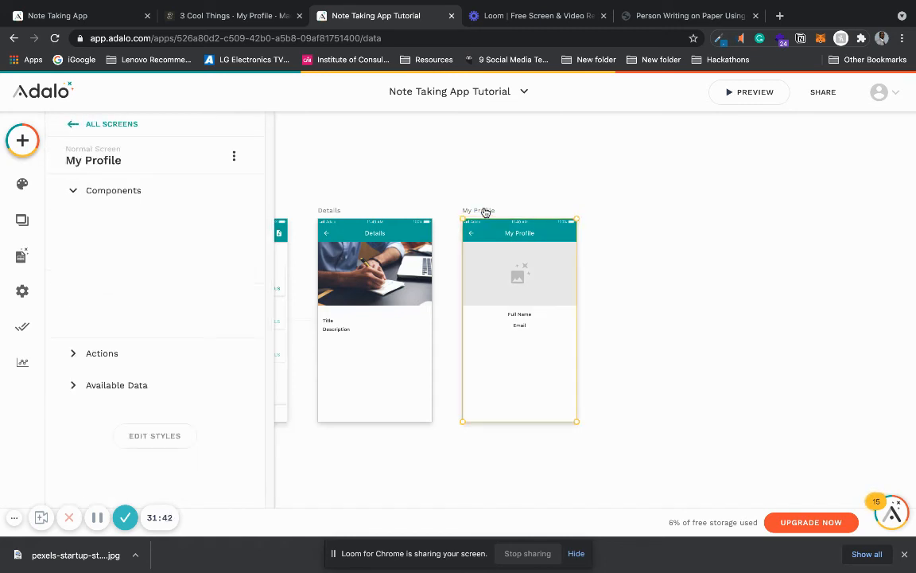
key(ctrl+v)
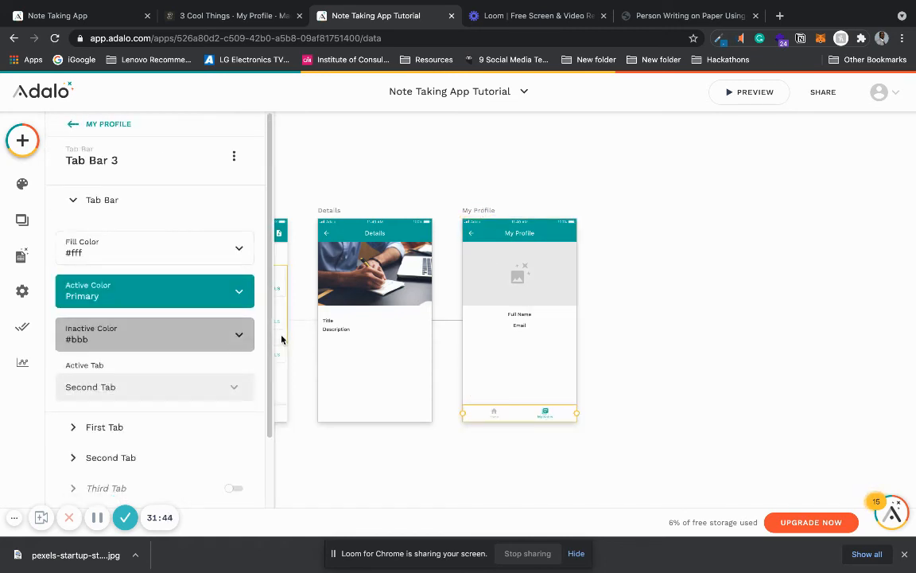
Step: Enable the third tab in the My Profile screen's tab bar and change its icon to person
click(144, 429)
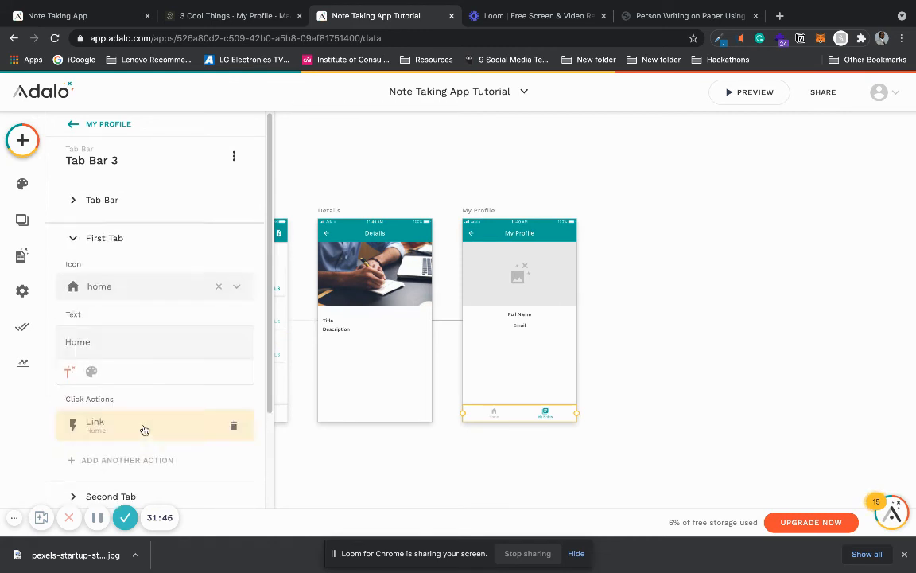
click(175, 197)
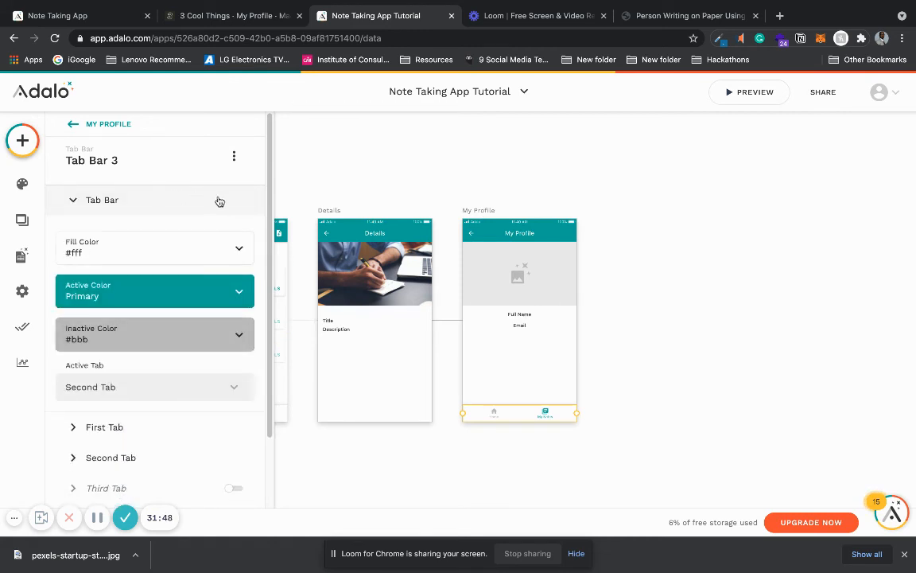
click(198, 199)
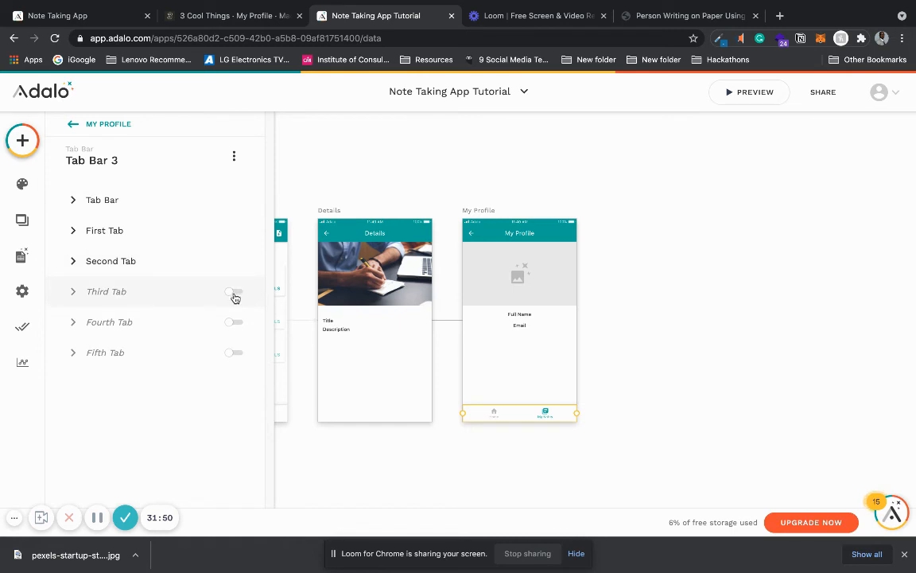
click(236, 292)
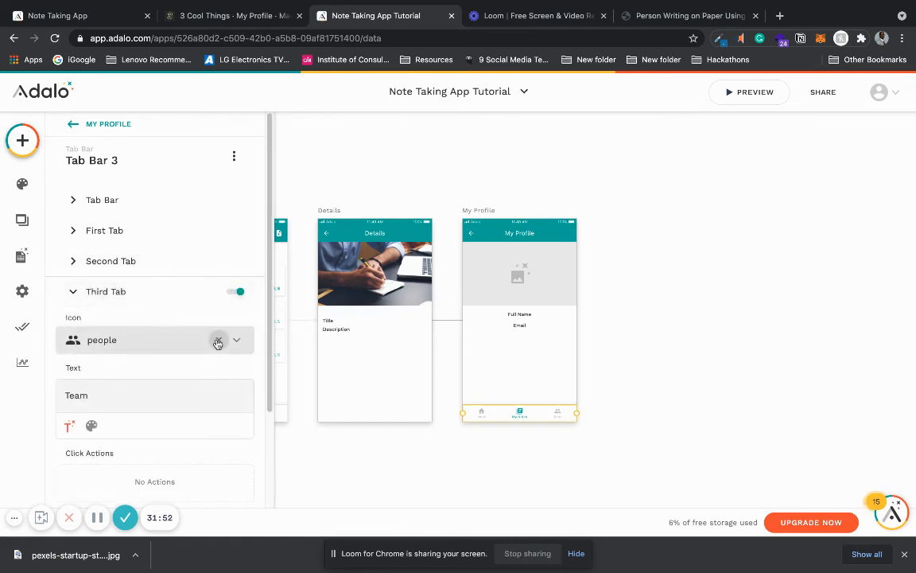
click(221, 340)
click(163, 346)
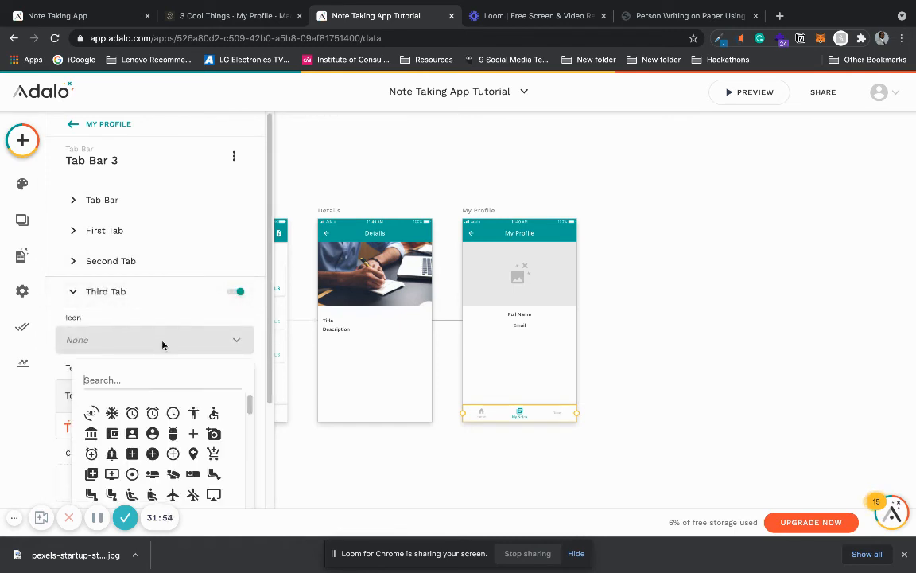
text(pers)
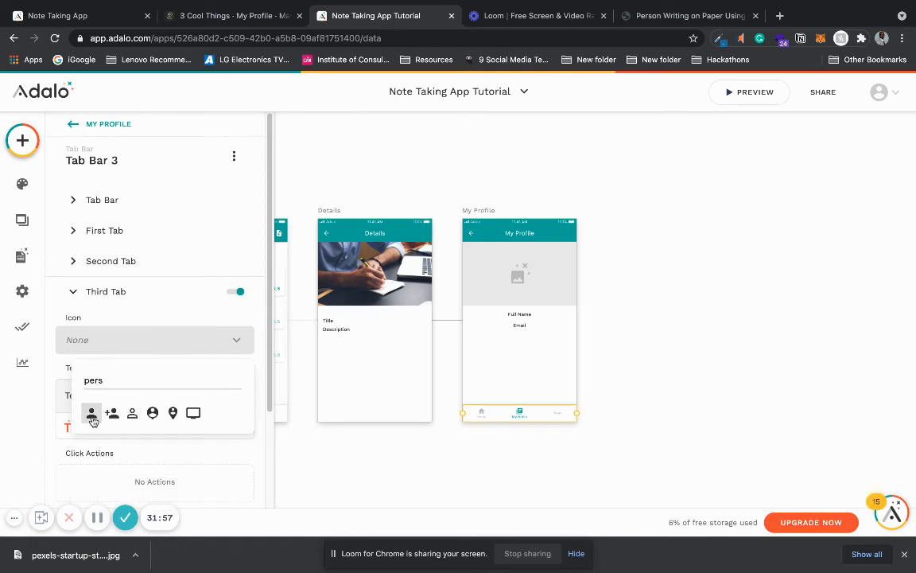
click(92, 413)
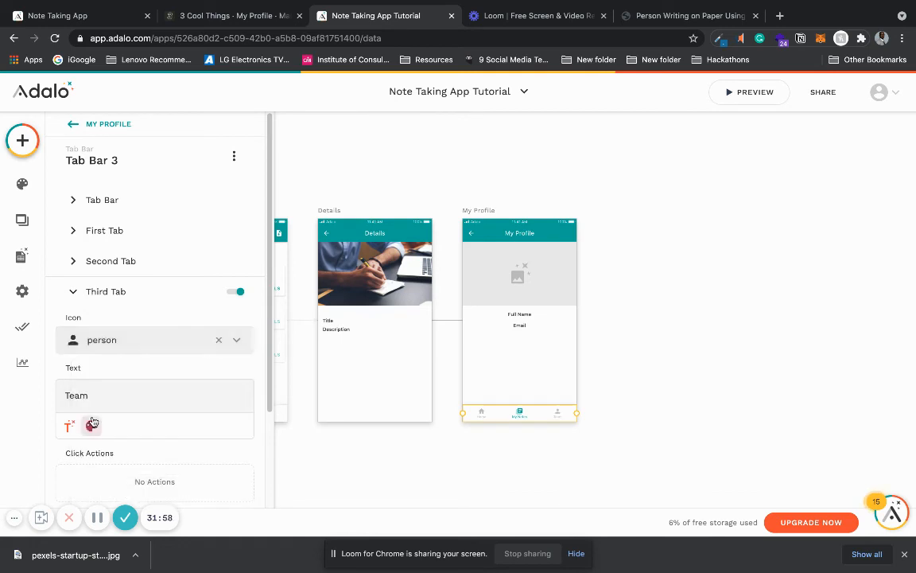
Step: Rename the third tab's text to My Profile
double_click(76, 395)
text(P)
key(BackSpace)
text(My Profile)
Step: Choose Second Tab as the active tab of the My Profile screen's tab bar
click(176, 200)
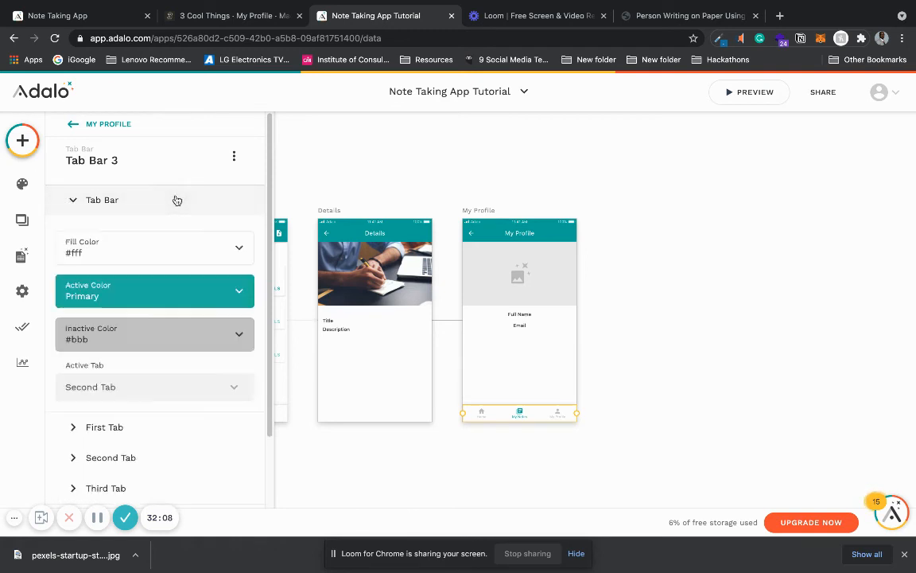
click(152, 387)
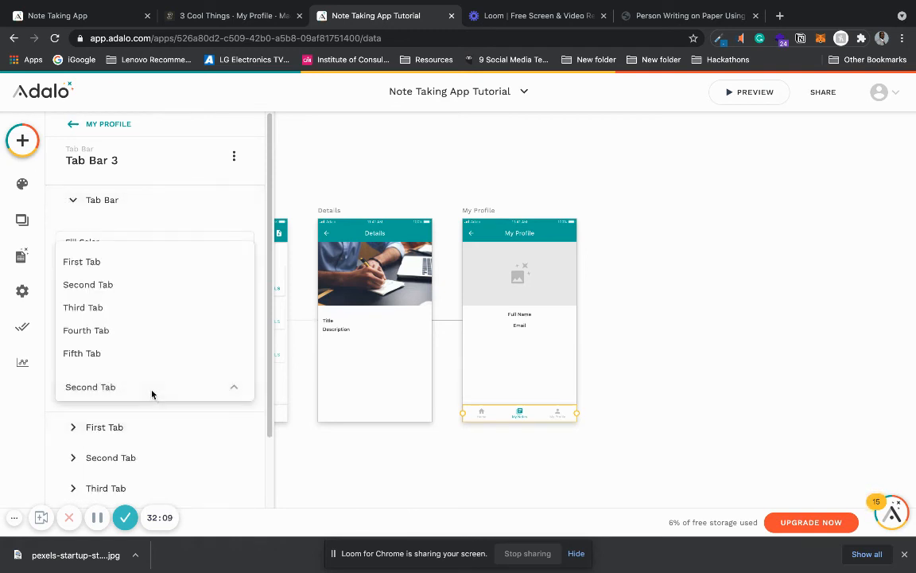
click(172, 287)
click(171, 198)
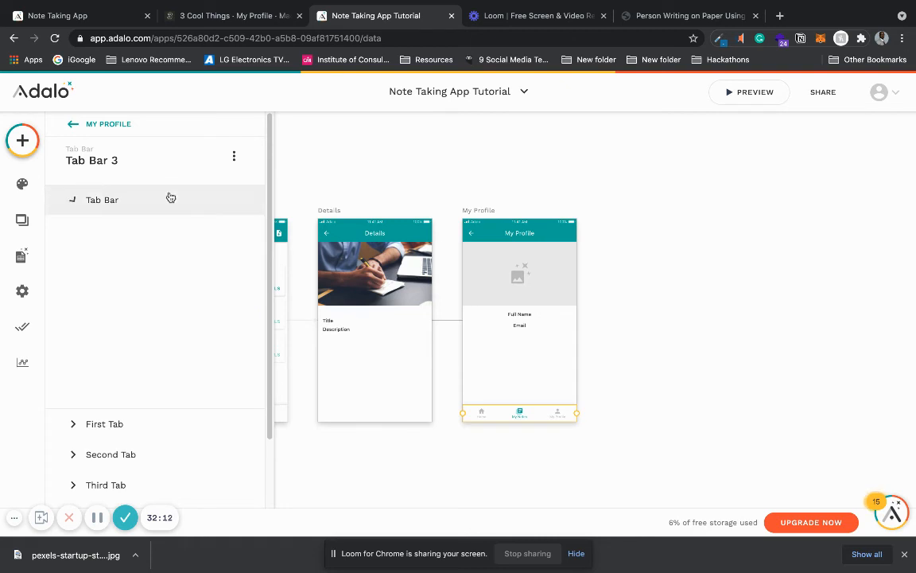
Step: Add a link action to the second tab that opens the My Notes screen with the transition set to None
click(182, 268)
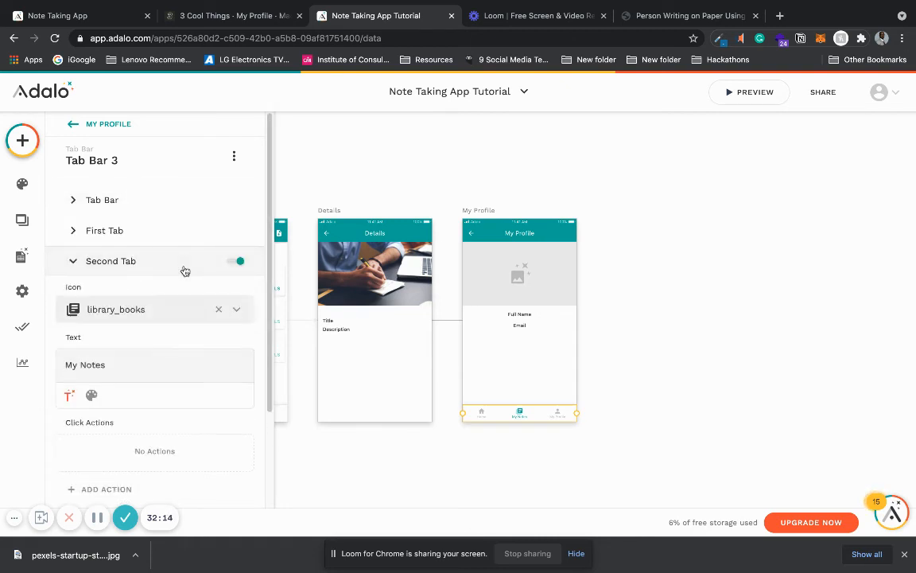
click(119, 489)
mouse_move(180, 255)
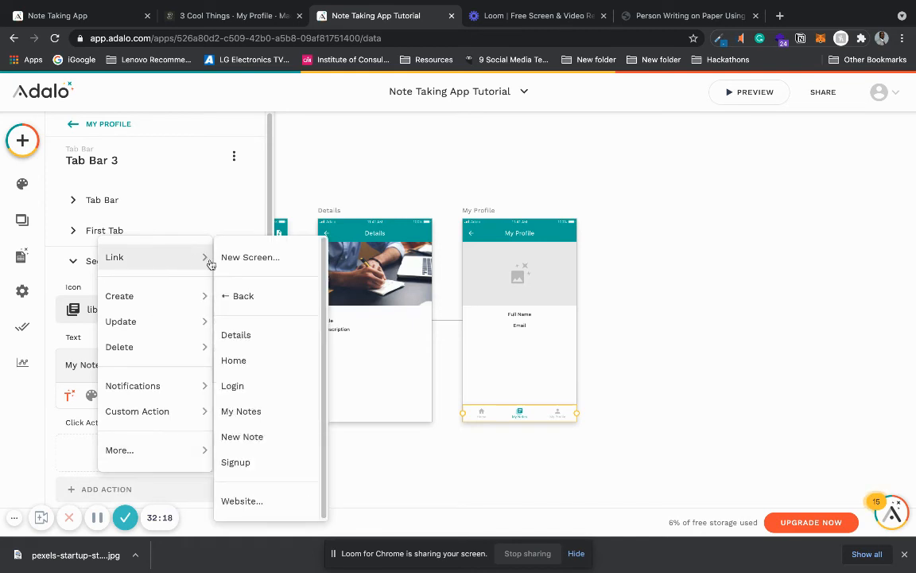
click(265, 412)
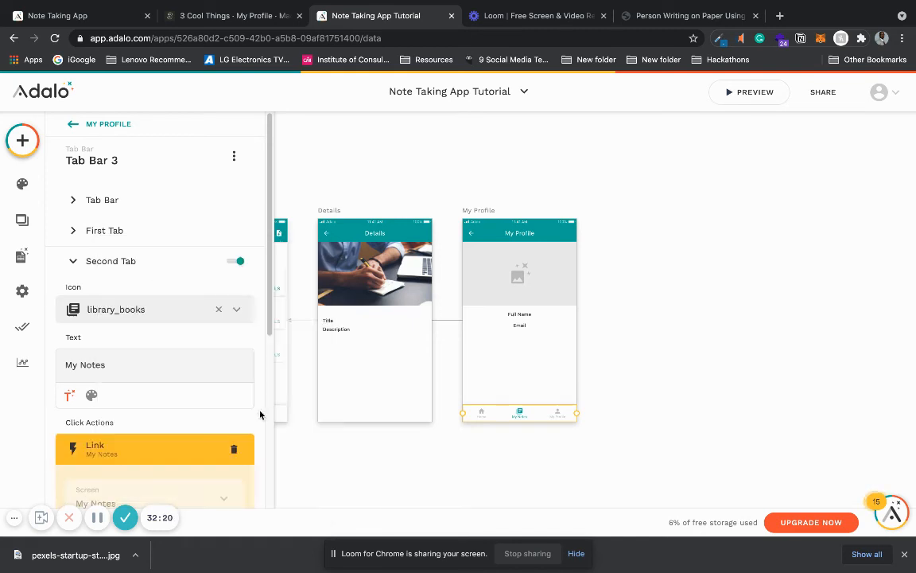
scroll(192, 241, down, 4)
click(191, 245)
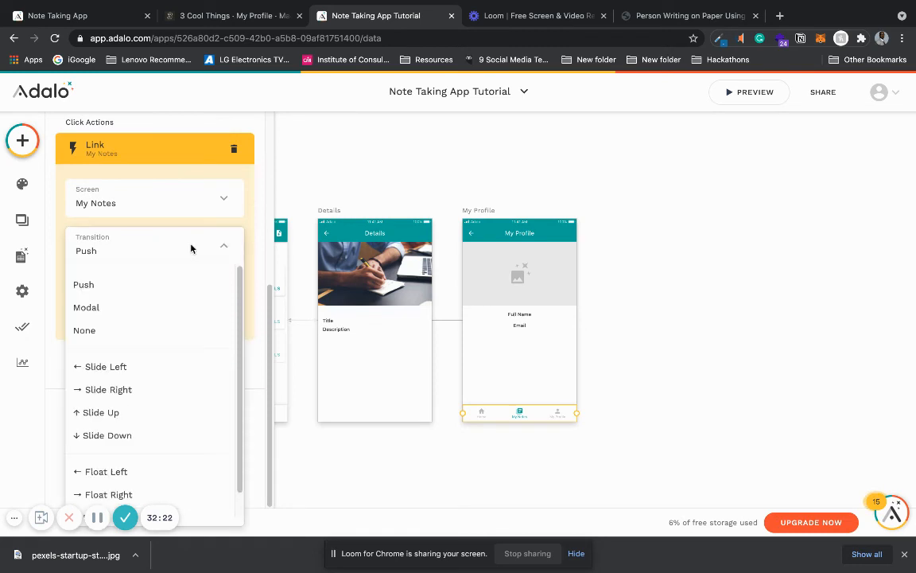
click(154, 331)
click(211, 320)
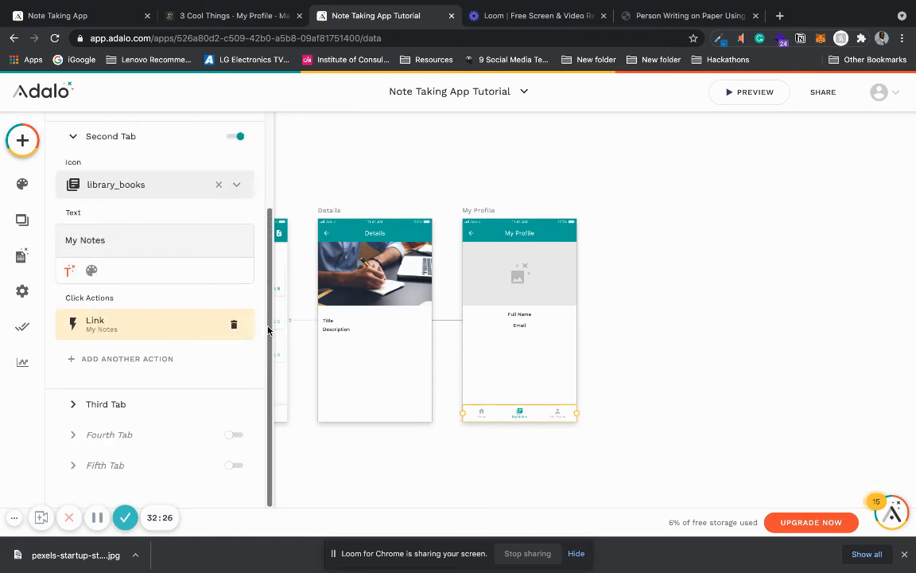
Step: Check the link action of the first tab in the My Profile screen's tab bar
scroll(266, 319, up, 2)
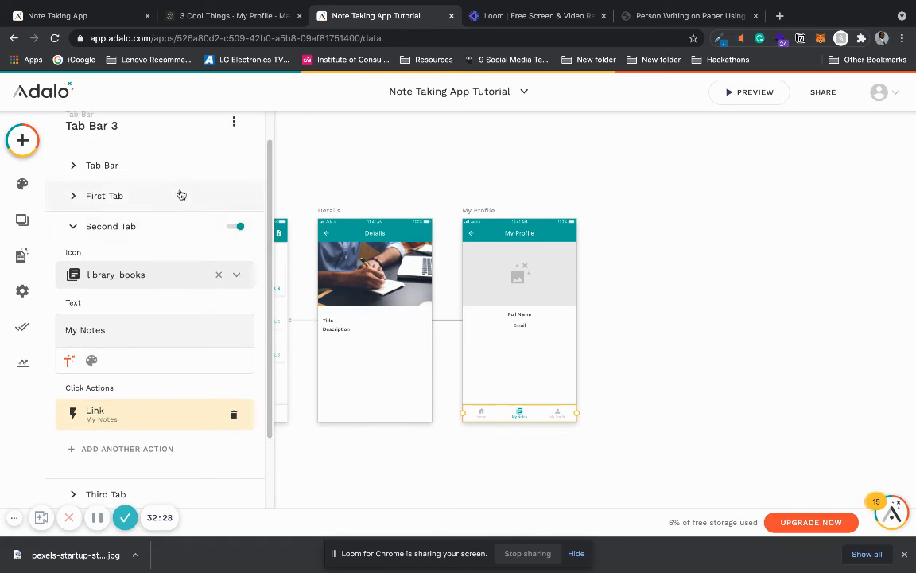
click(181, 195)
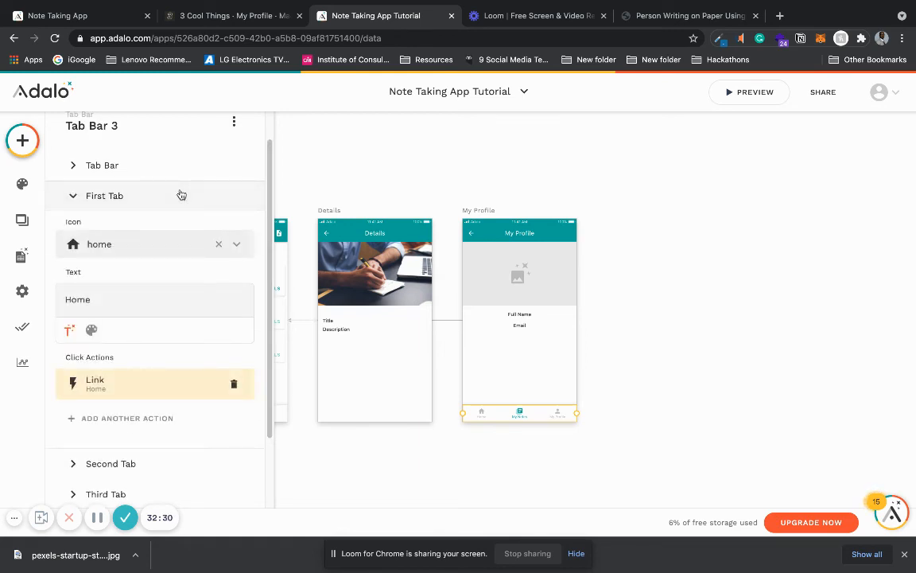
click(125, 390)
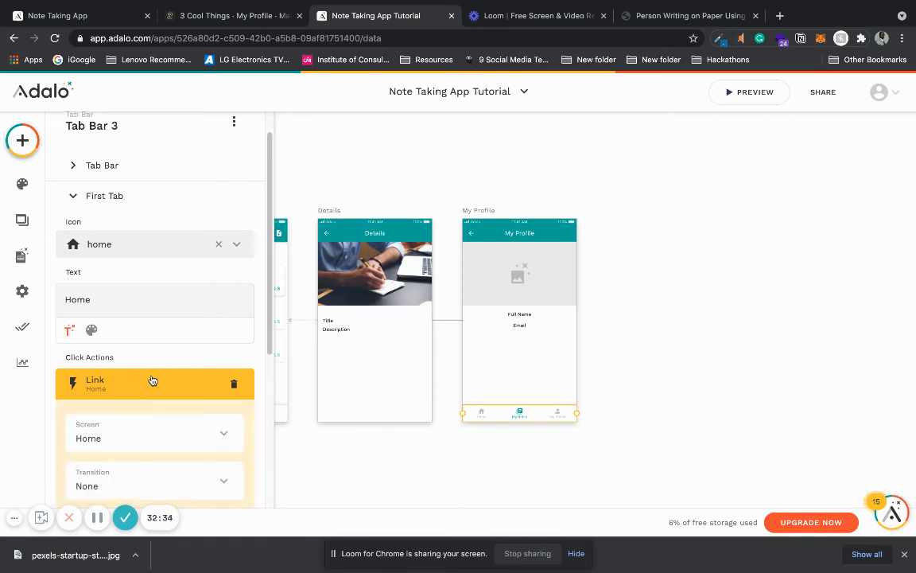
click(150, 382)
Step: Set the active tab of the My Profile screen's tab bar to Third Tab
click(182, 172)
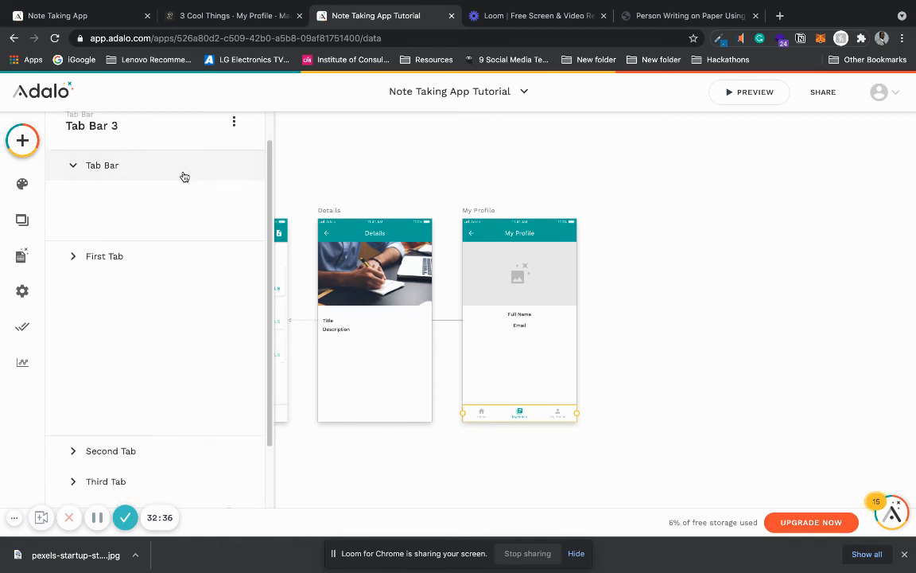
click(147, 352)
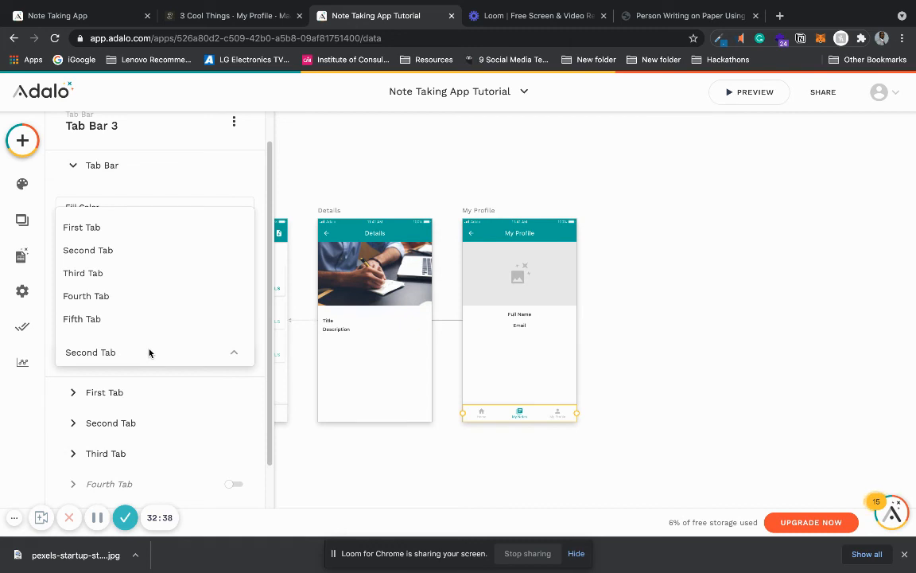
click(171, 275)
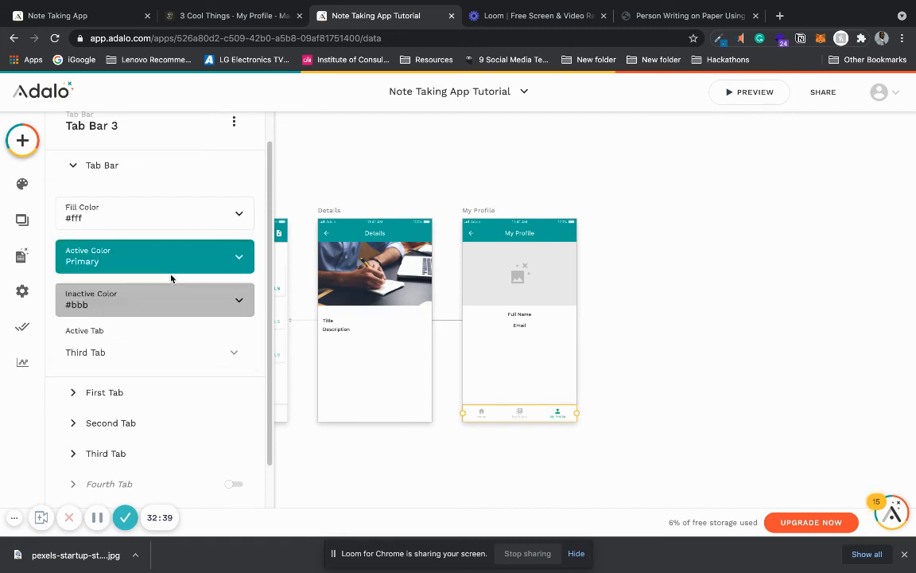
click(356, 465)
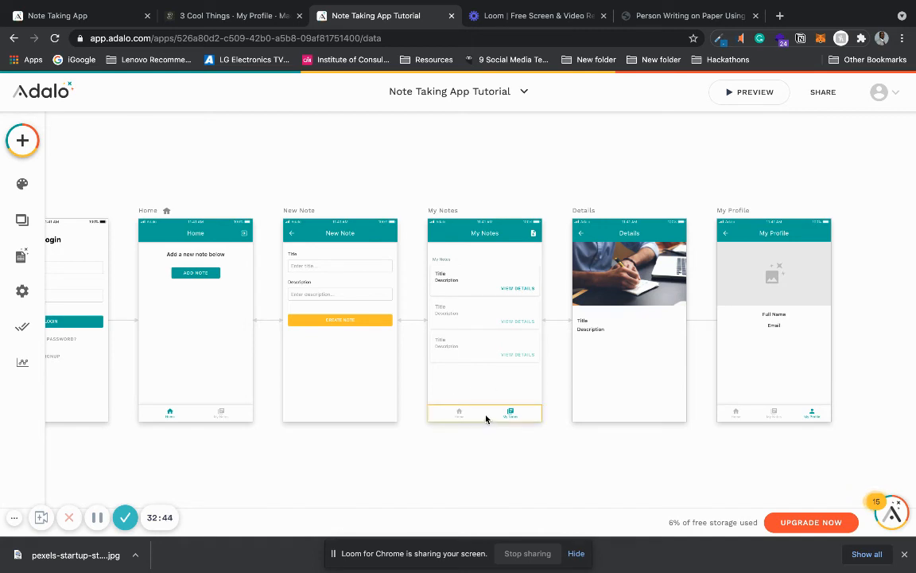
Step: Enable the third tab in the My Notes screen's tab bar and change its icon to person
click(486, 413)
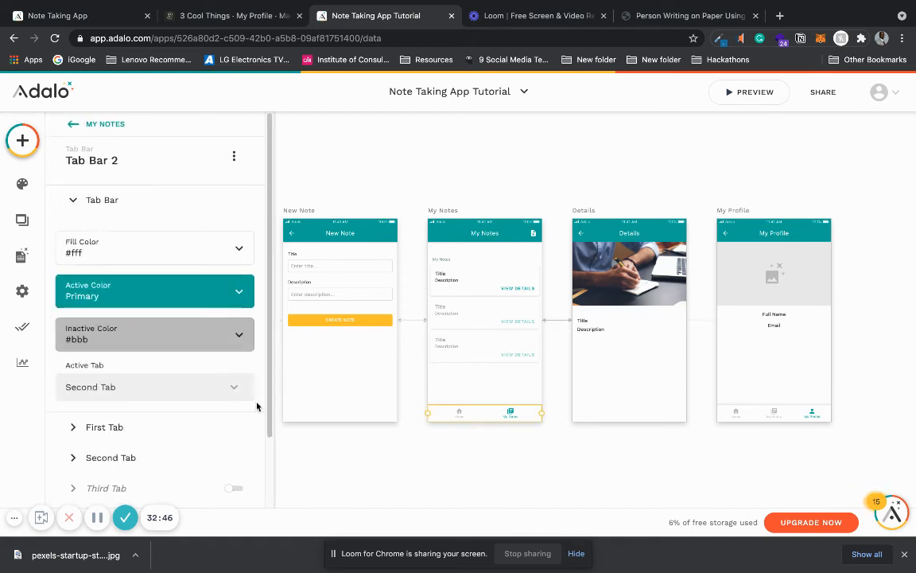
scroll(239, 409, down, 1)
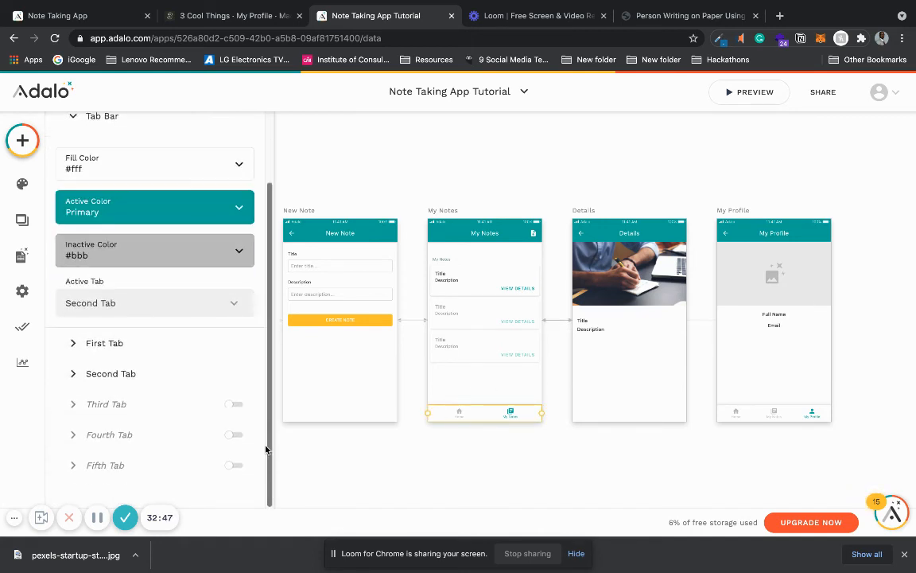
click(234, 407)
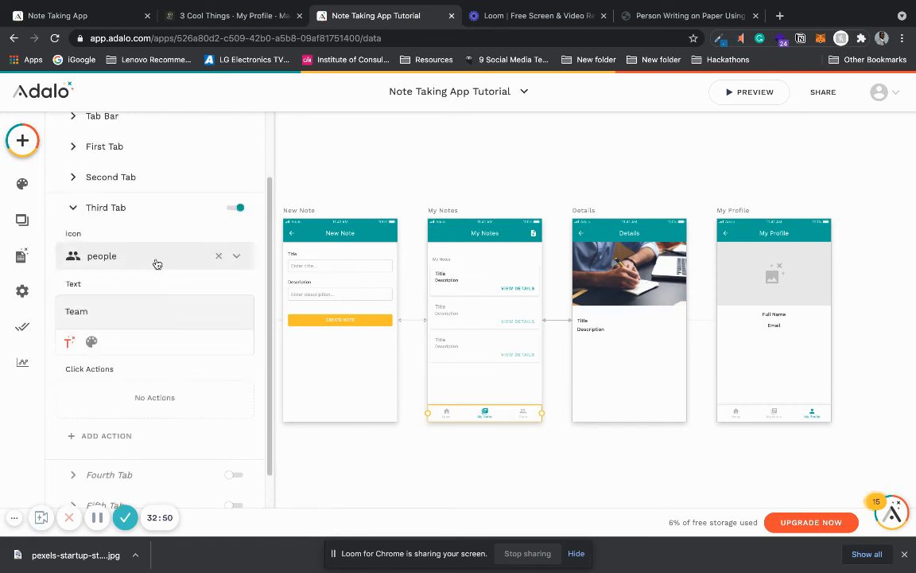
click(218, 256)
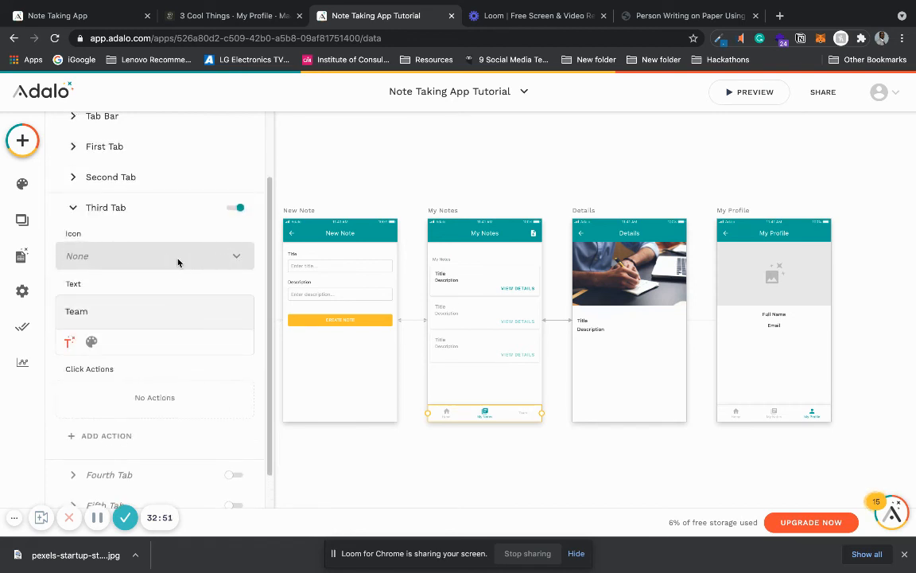
click(179, 262)
text(perso)
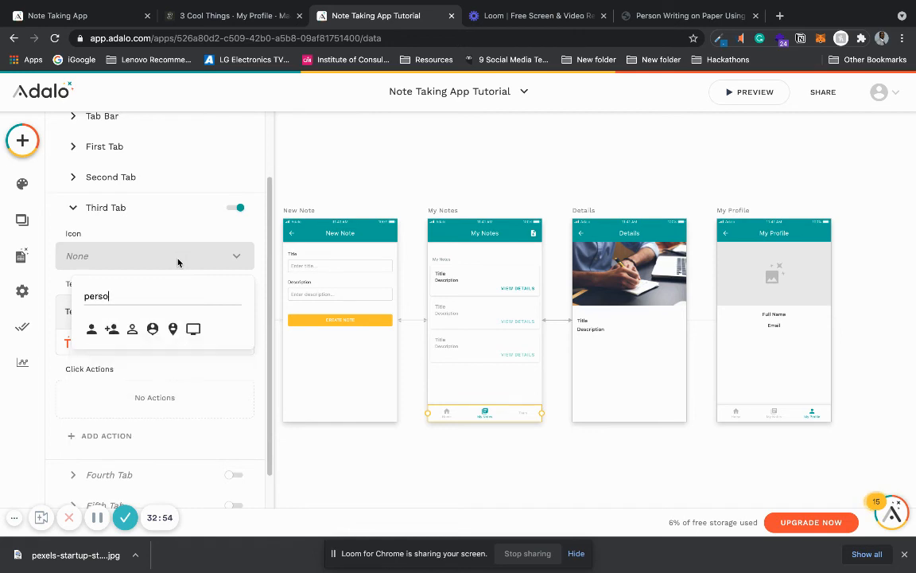
text(n)
click(92, 328)
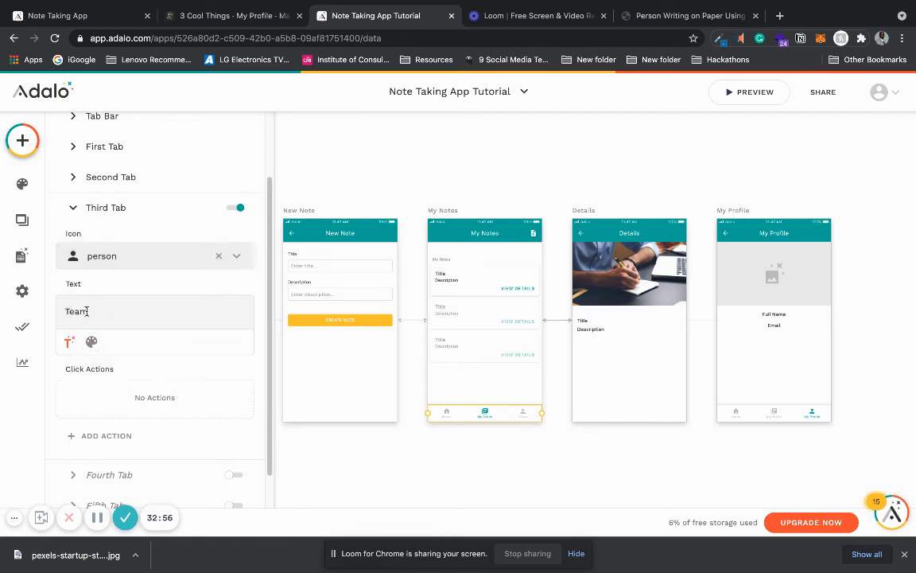
Step: Rename the third tab of the My Notes screen's tab bar to My Profile
drag(87, 311, 64, 311)
text(My Profile)
Step: Add a link action to the My Notes screen's third tab that opens My Profile with the transition set to None
click(154, 436)
mouse_move(195, 199)
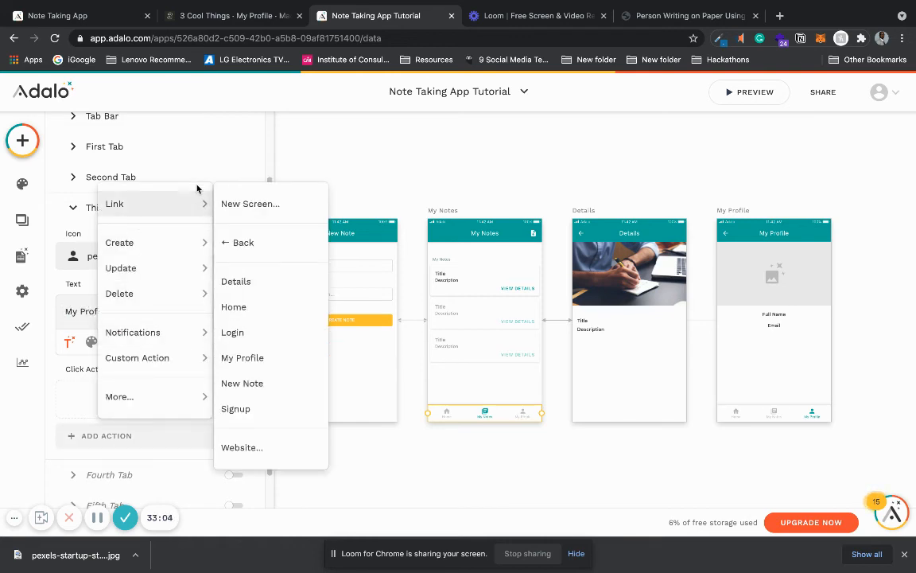
click(272, 360)
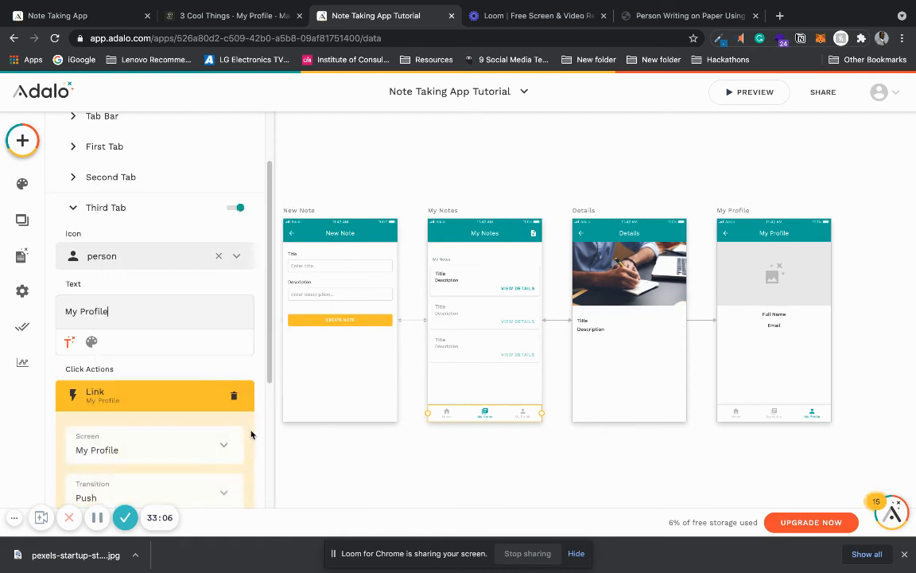
scroll(269, 430, down, 3)
click(184, 277)
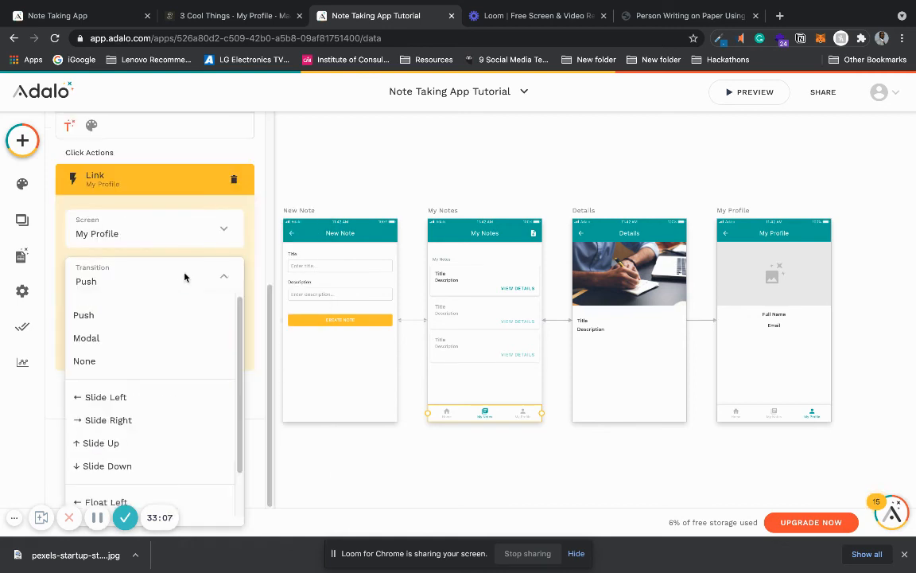
click(169, 365)
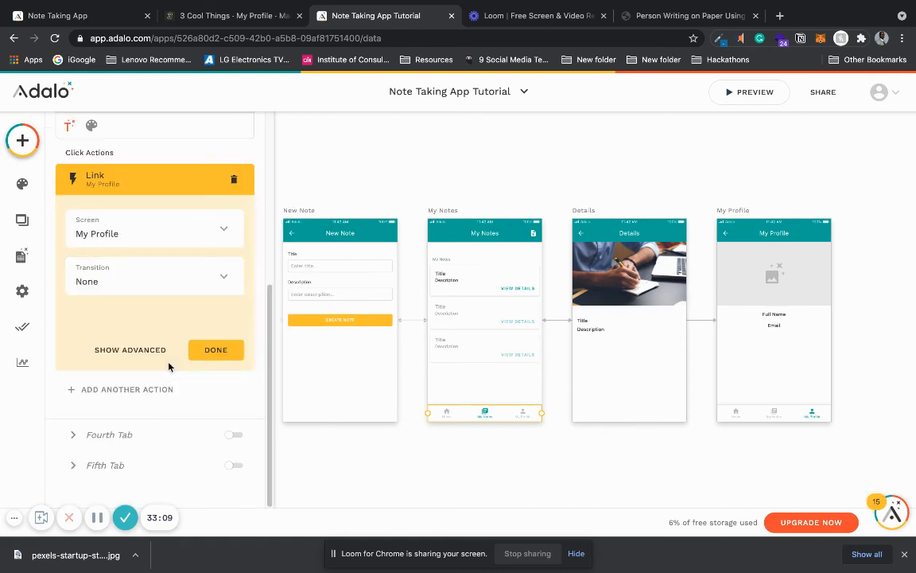
click(404, 174)
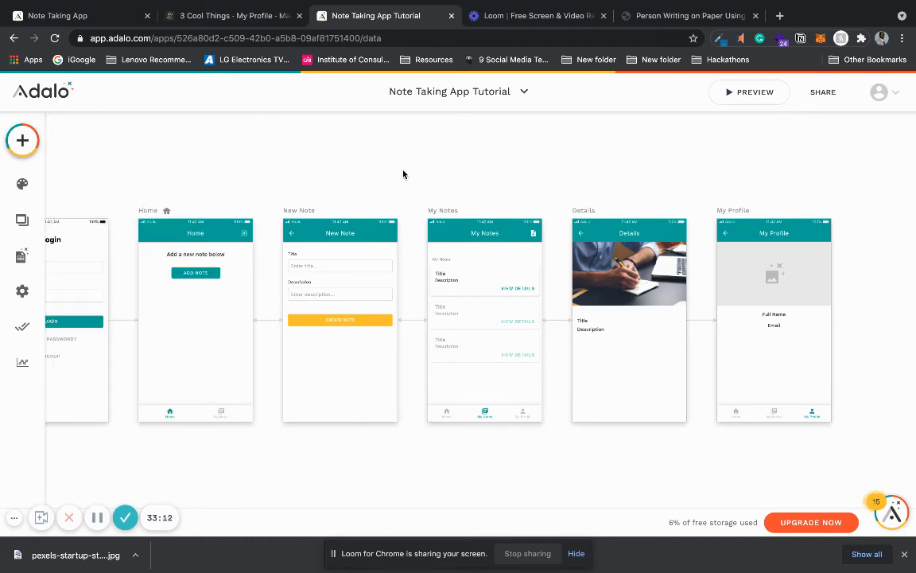
Step: Enable the third tab in the Home screen's tab bar and set its text to My Profile
scroll(403, 174, left, 2)
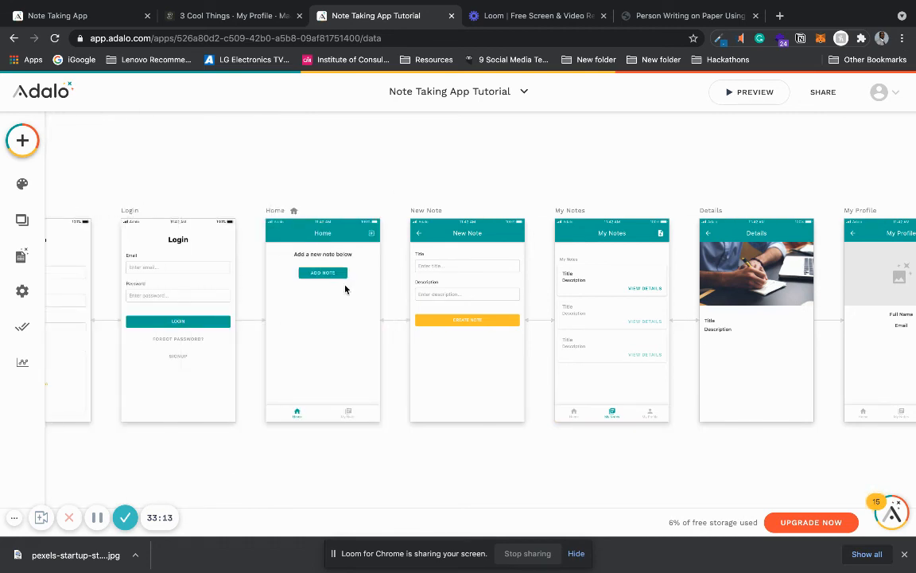
click(301, 412)
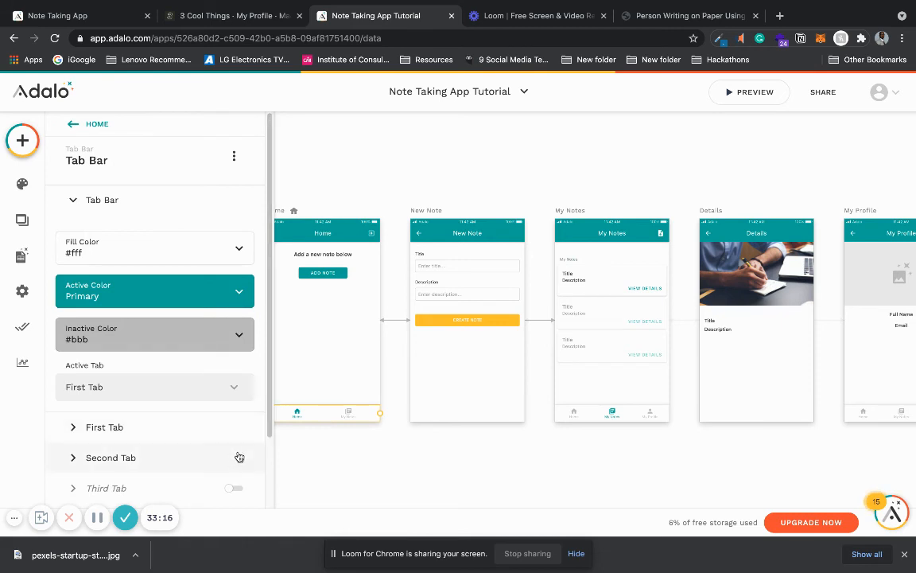
scroll(239, 429, down, 2)
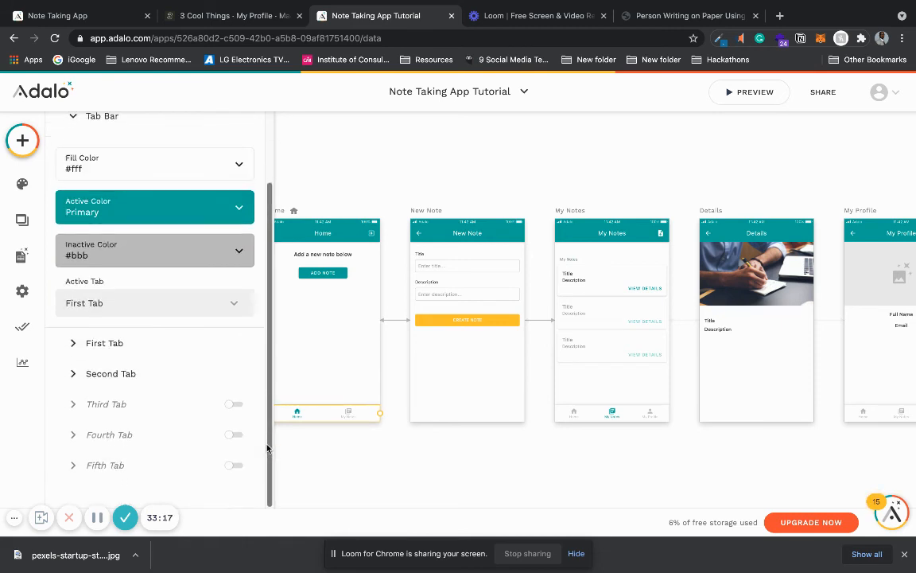
click(235, 406)
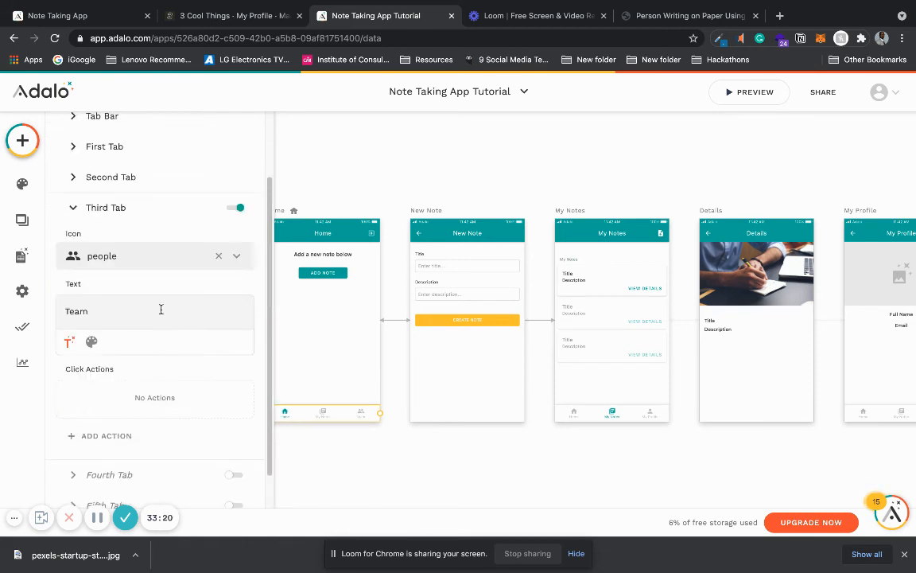
key(BackSpace)
key(BackSpace)
key(BackSpace)
text(My Profile)
Step: Change the icon of the Home screen's third tab to person
click(217, 257)
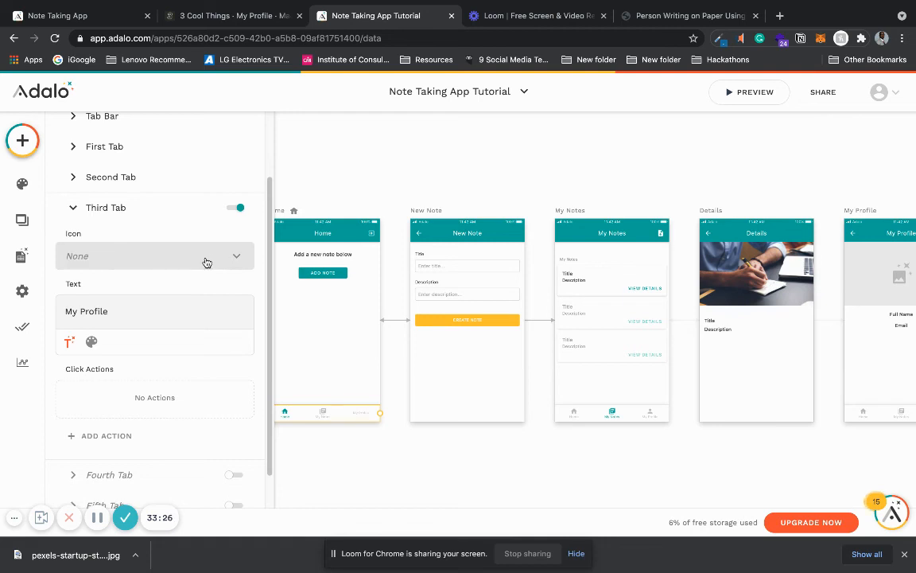
click(173, 260)
text(m)
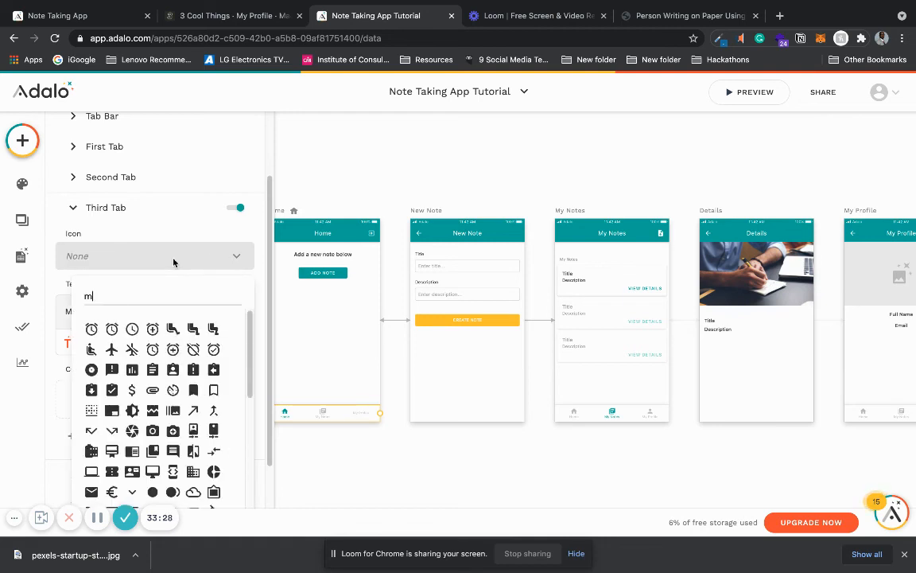
key(BackSpace)
text(person)
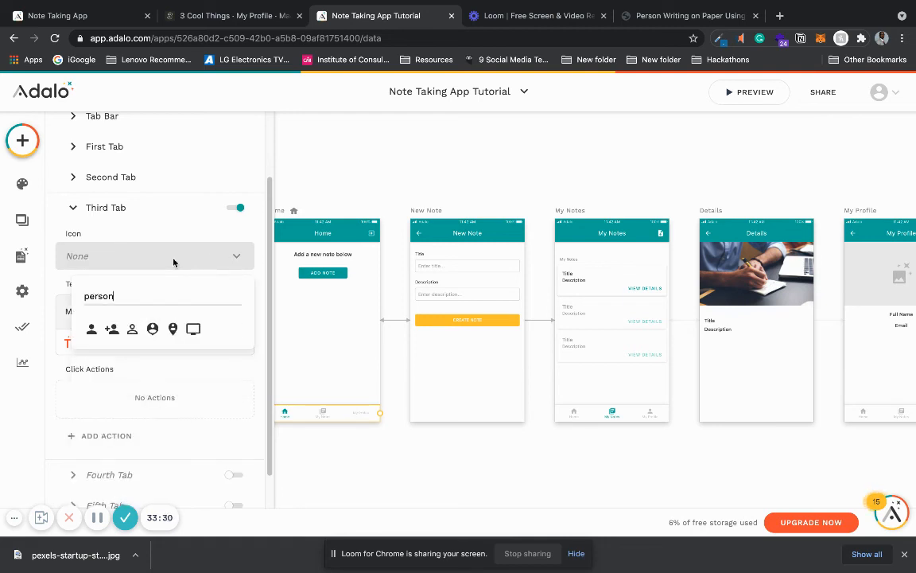
click(91, 328)
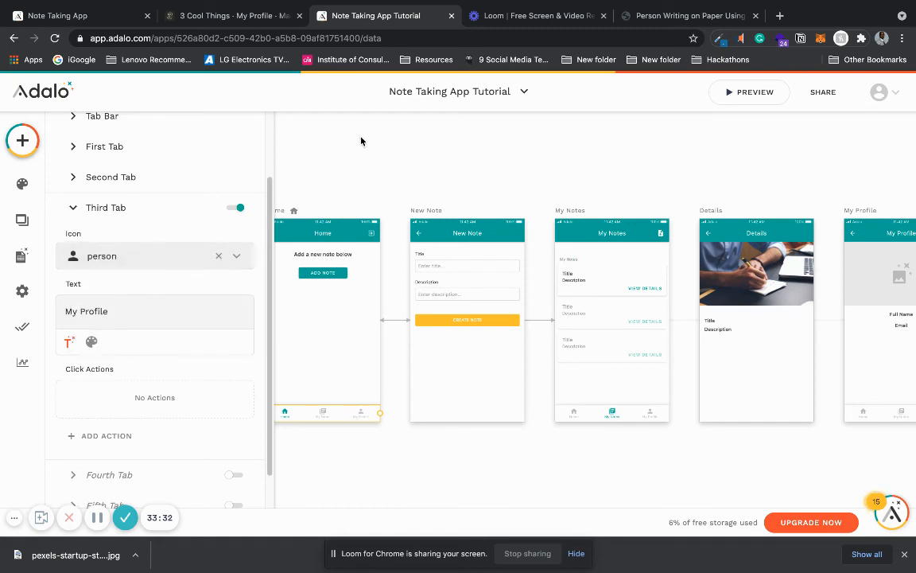
click(360, 157)
Step: Preview the app and go through the My Notes and My Profile screens using the tab bar
scroll(360, 158, right, 8)
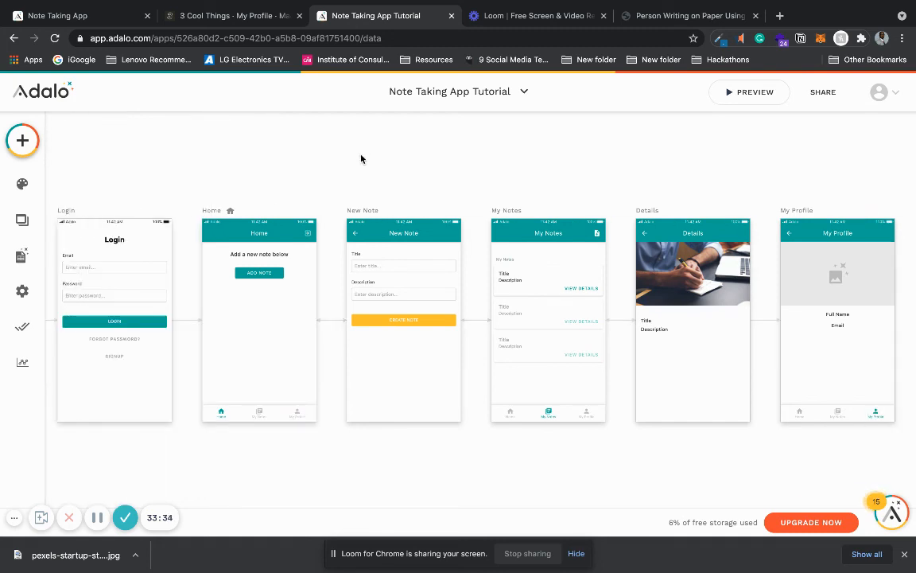
scroll(361, 159, left, 10)
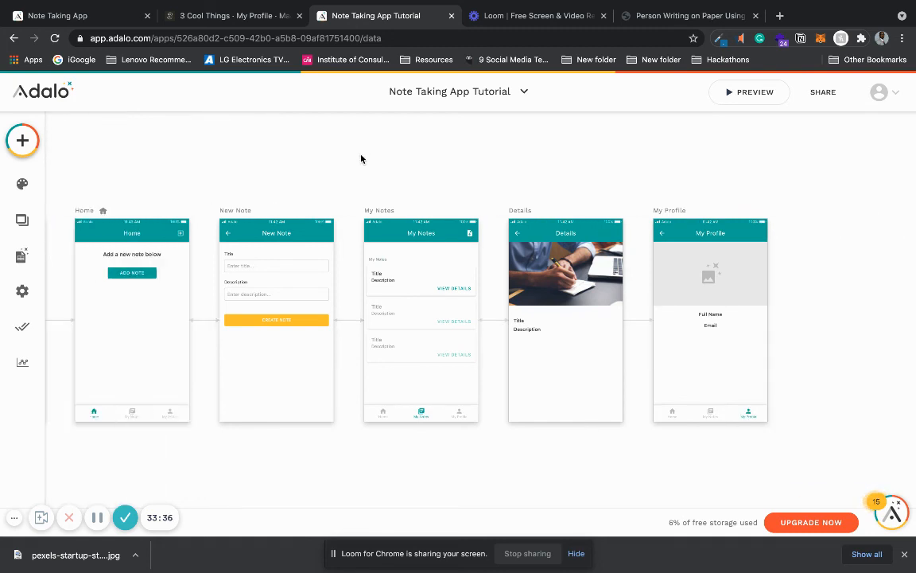
click(735, 96)
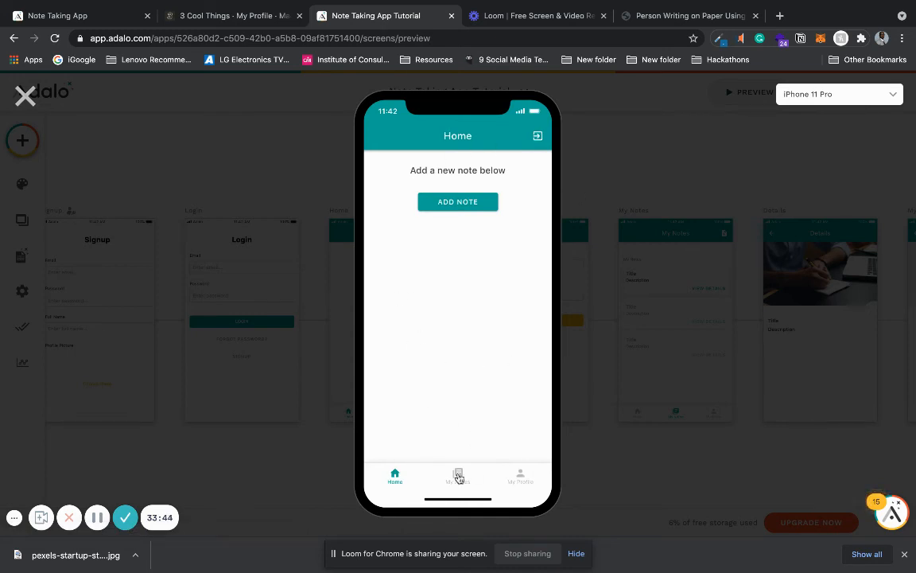
click(466, 477)
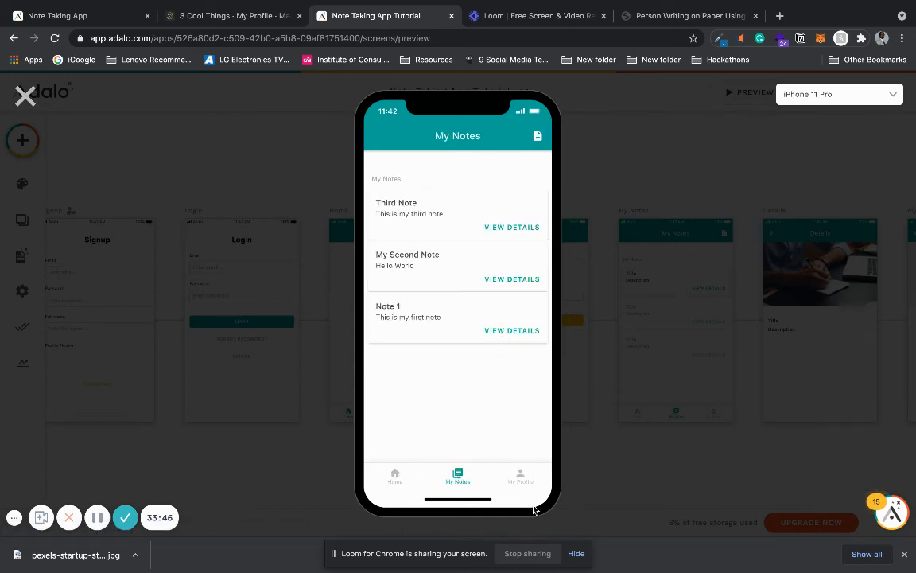
click(522, 480)
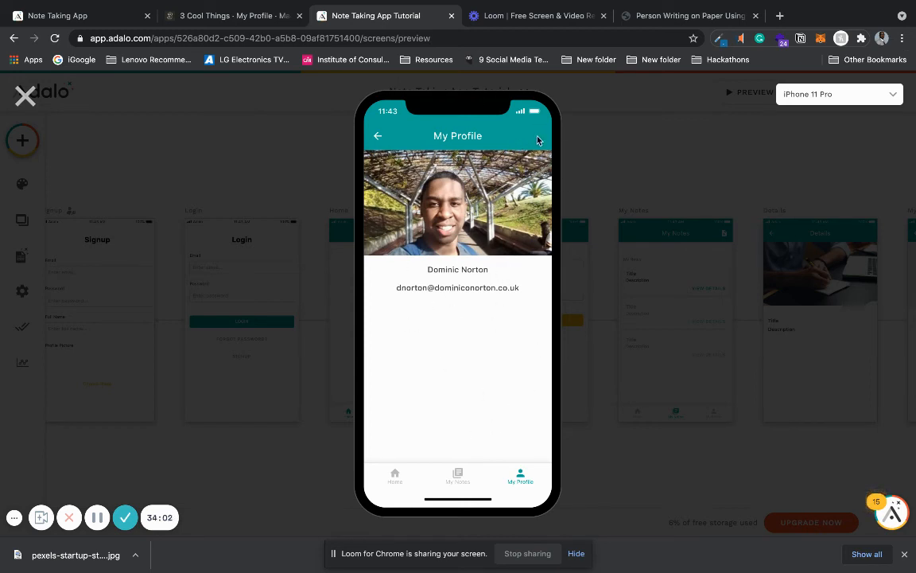
Step: Compare the preview with the reference app, then check the third note's details and the back navigation from My Profile
click(97, 22)
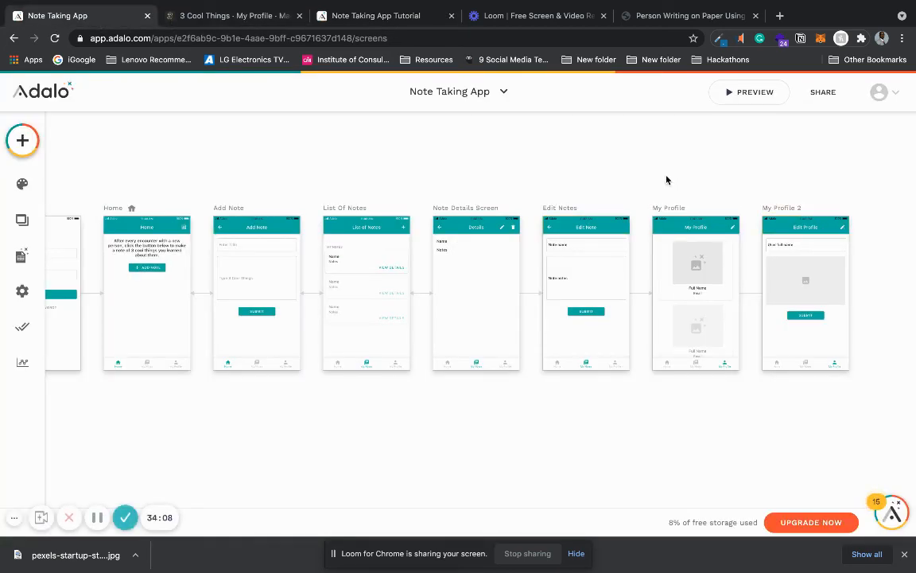
click(374, 16)
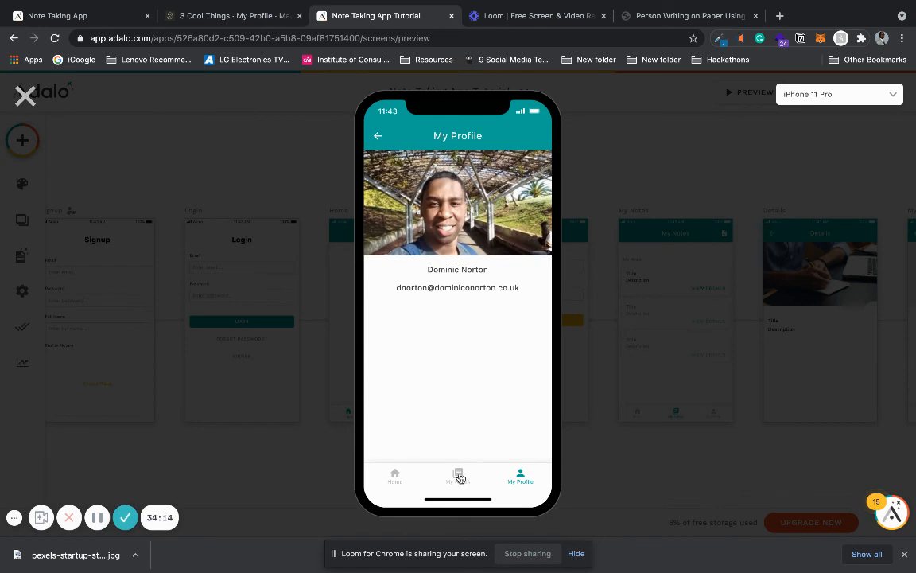
click(459, 476)
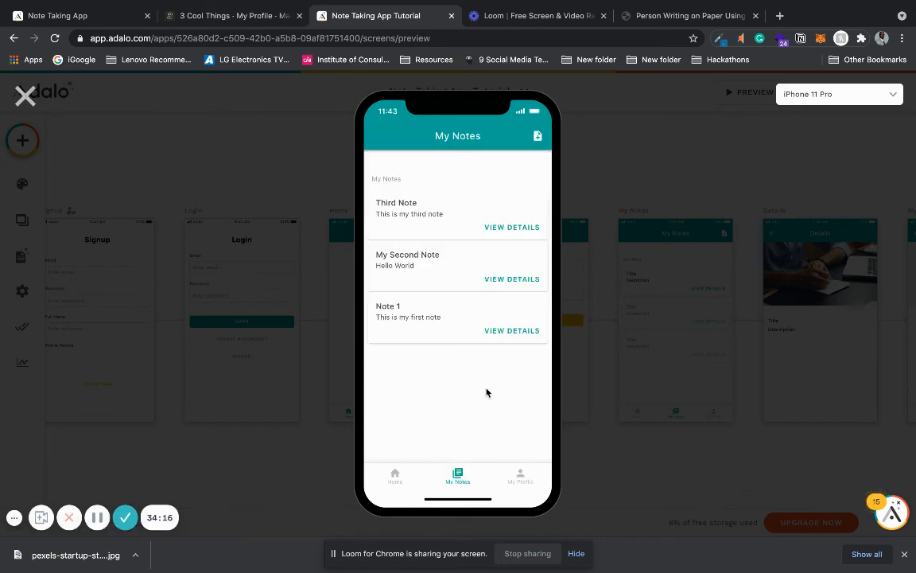
click(496, 230)
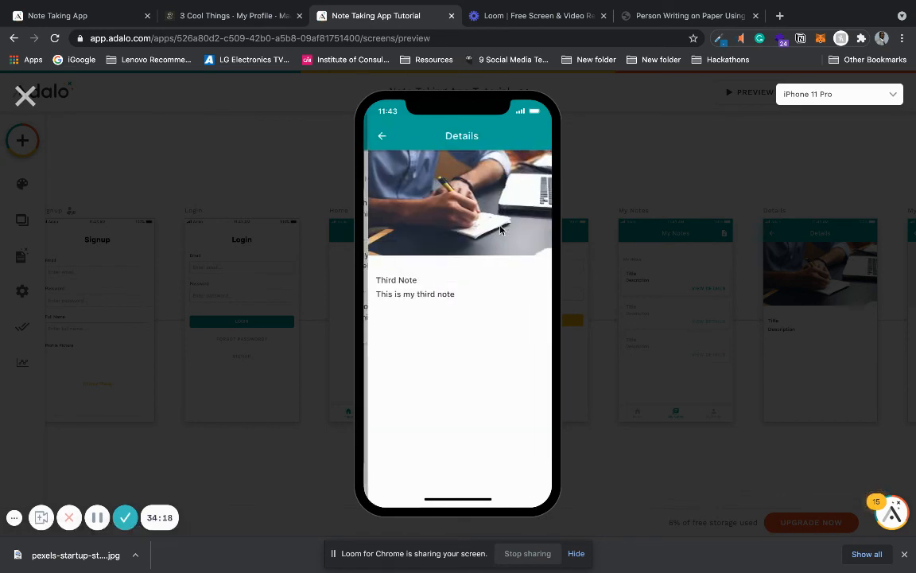
click(378, 136)
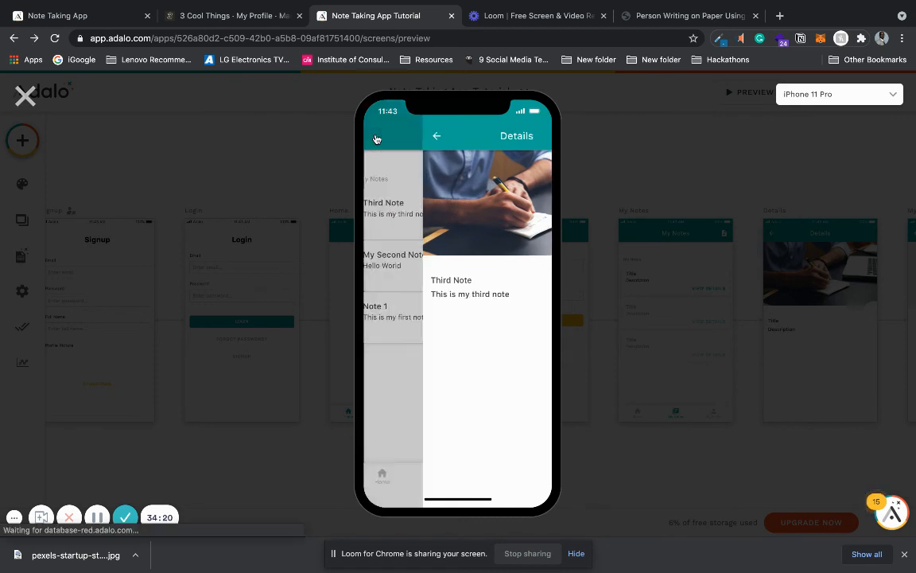
click(521, 477)
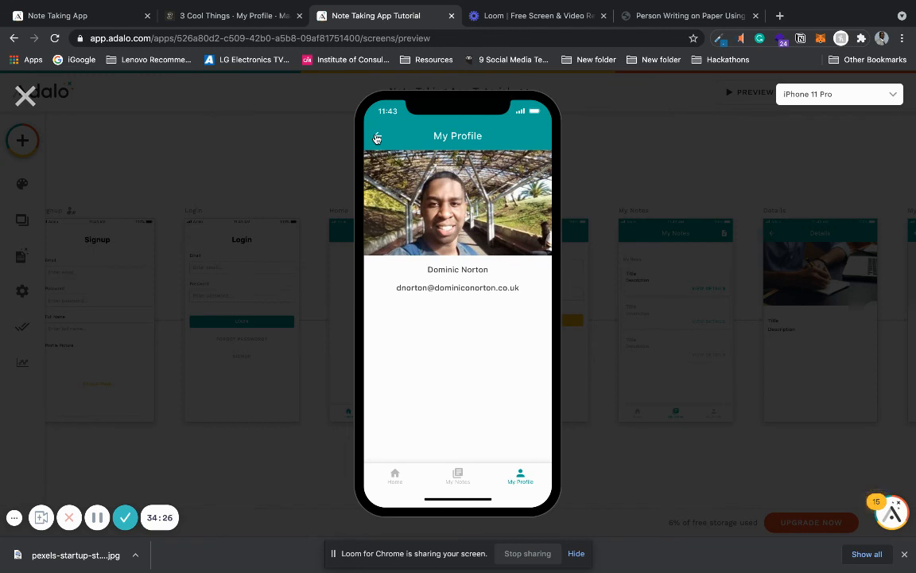
click(377, 137)
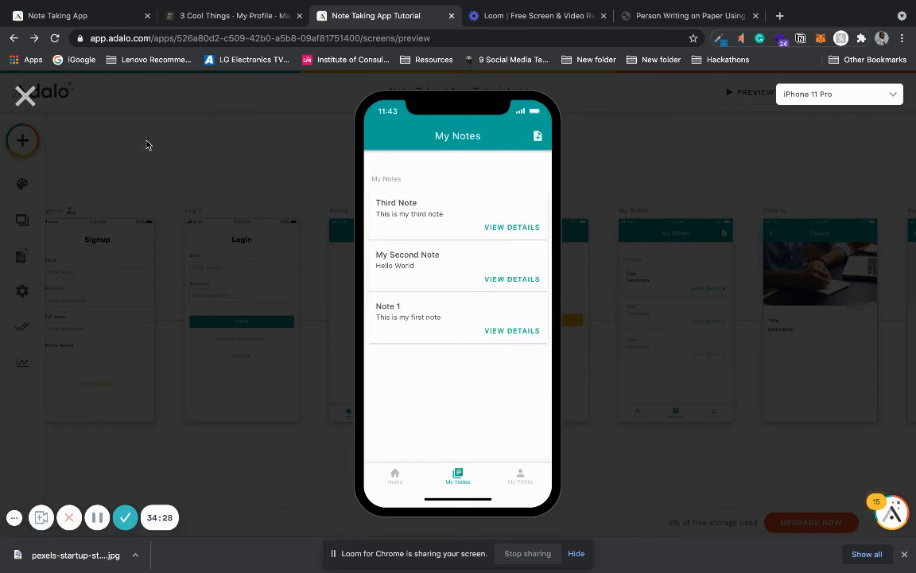
click(24, 96)
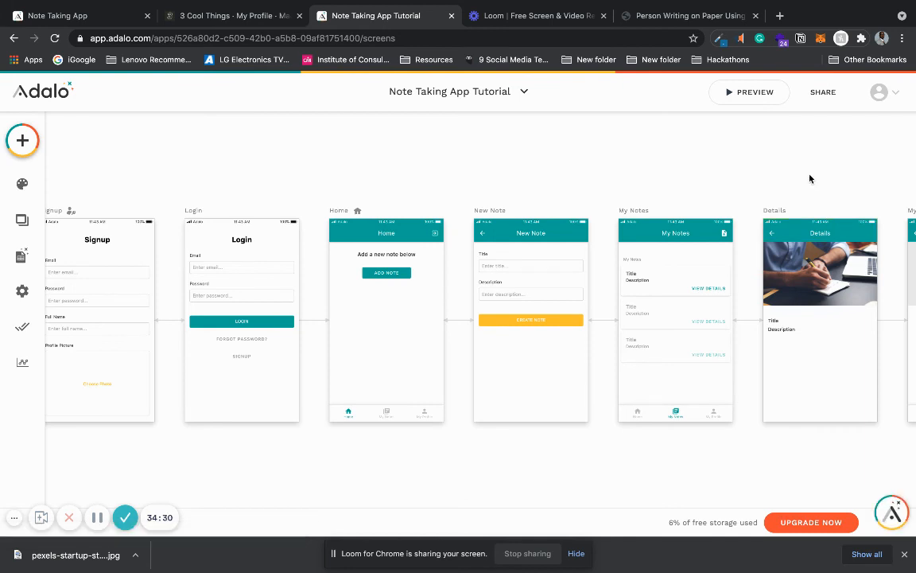
Step: Disable the left icon in the My Profile screen's app bar
scroll(810, 178, right, 5)
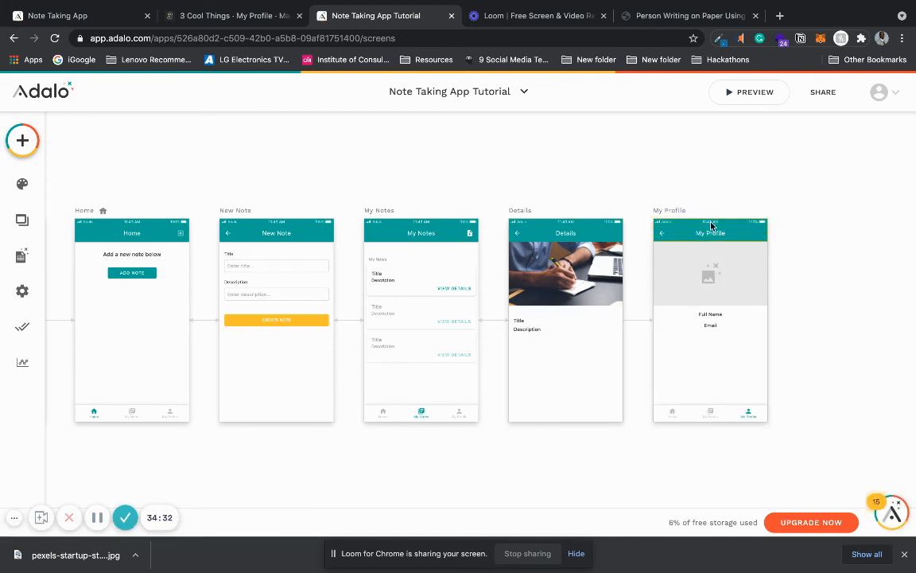
click(712, 227)
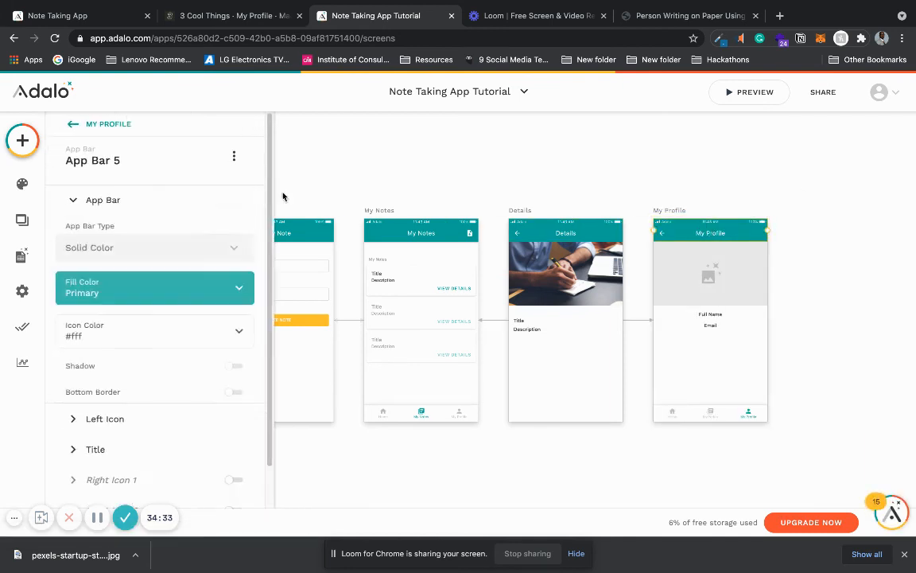
click(148, 428)
click(233, 231)
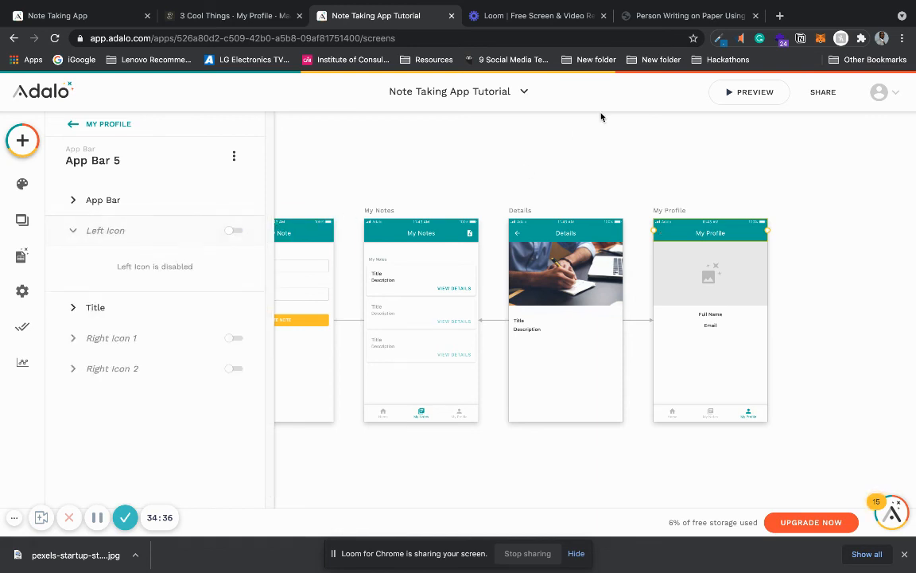
click(588, 143)
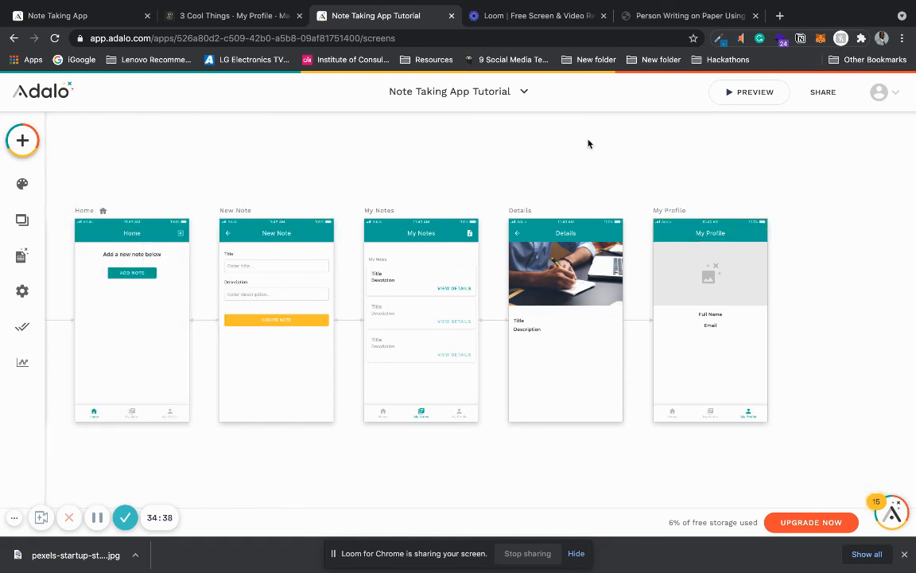
Step: Preview the app as an iPhone SE and log out to examine the Signup screen's layout
scroll(588, 144, left, 1)
scroll(589, 144, left, 5)
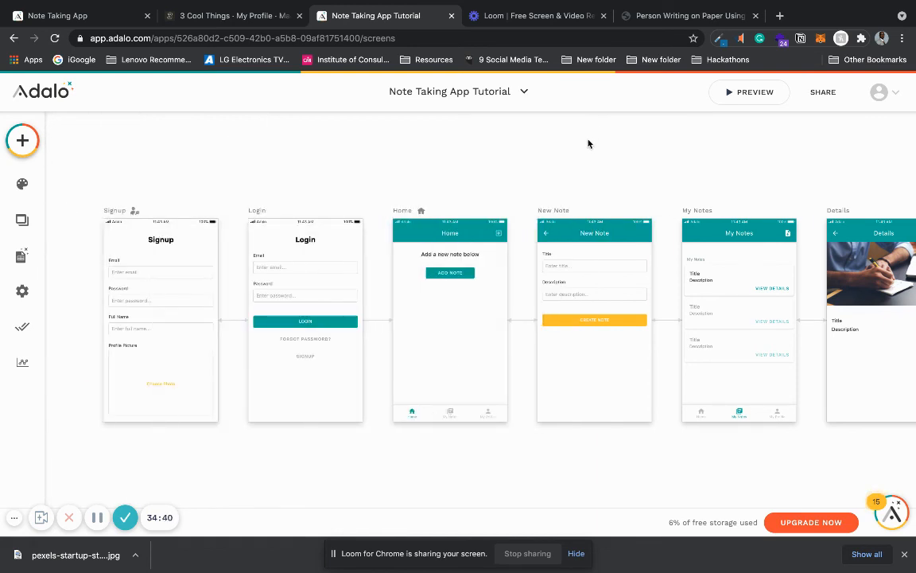
click(755, 92)
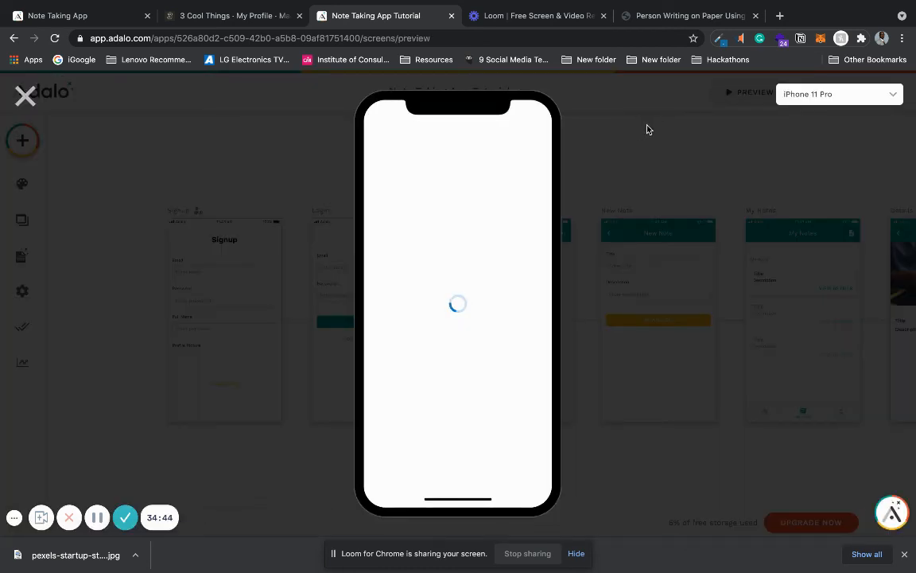
click(839, 96)
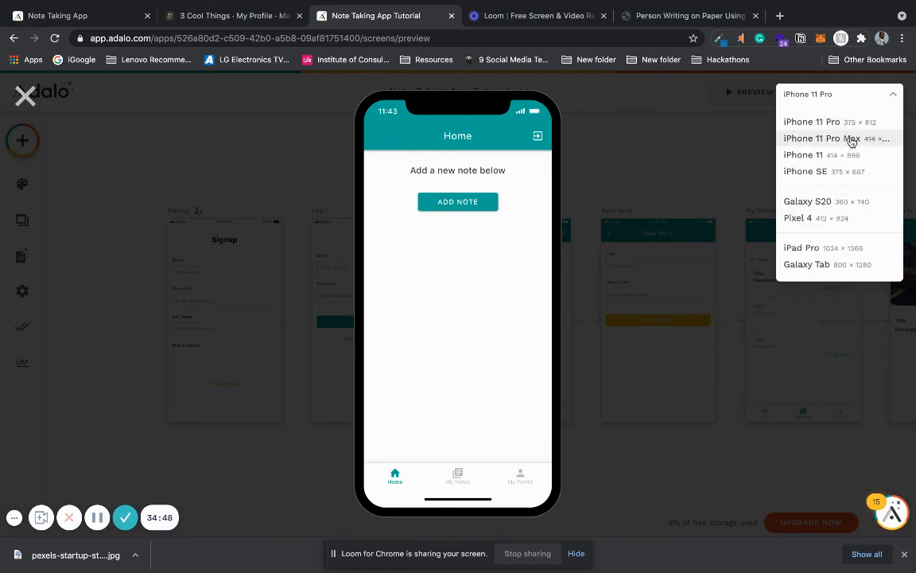
click(837, 171)
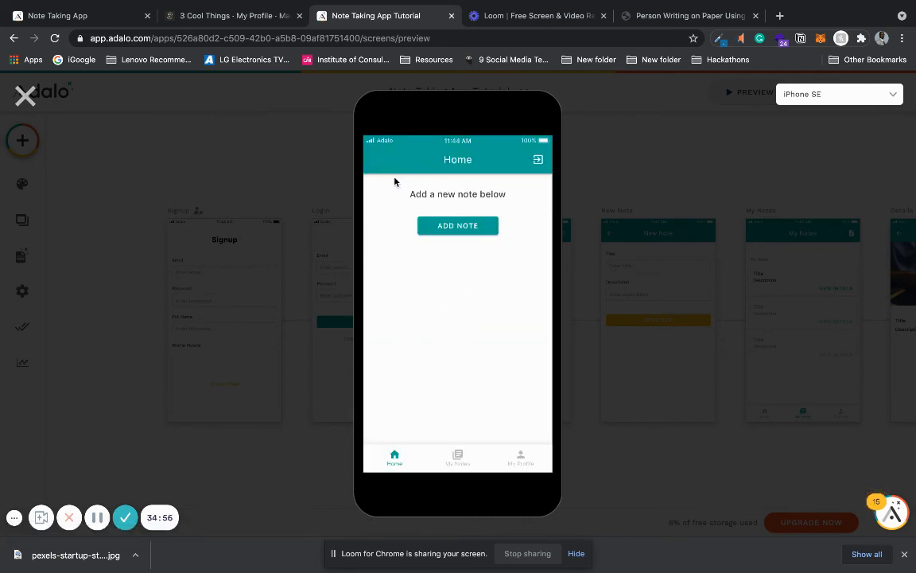
click(538, 162)
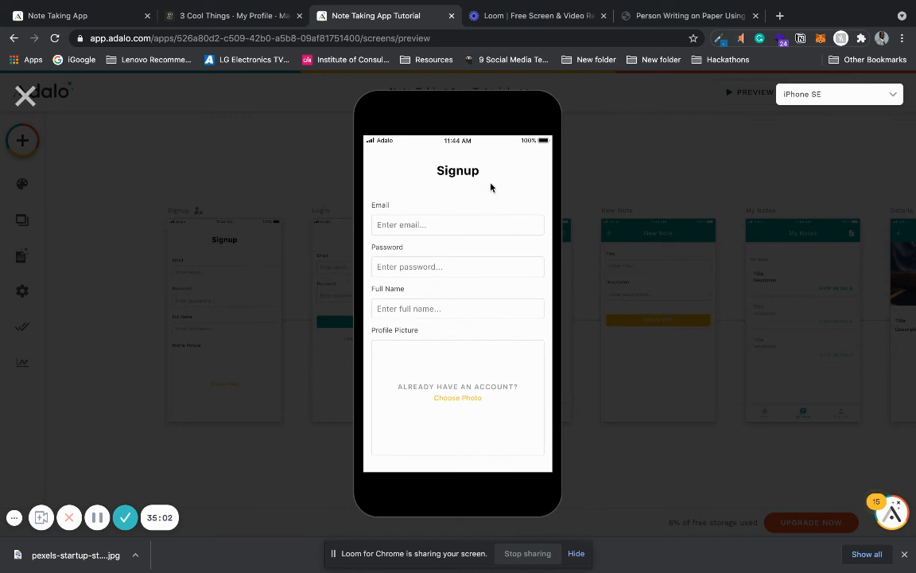
scroll(490, 187, down, 1)
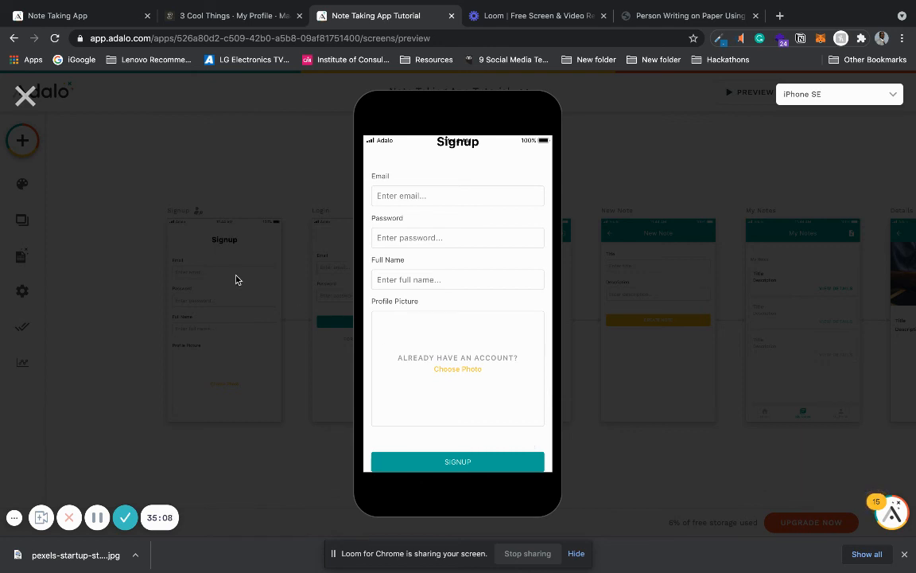
click(26, 95)
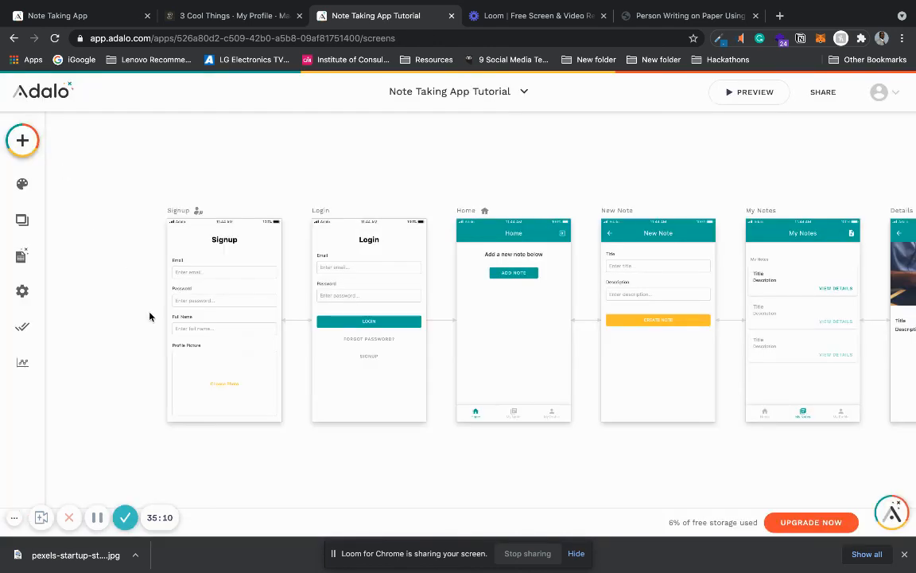
Step: Extend the Signup screen downward to make room below the profile picture field
click(177, 210)
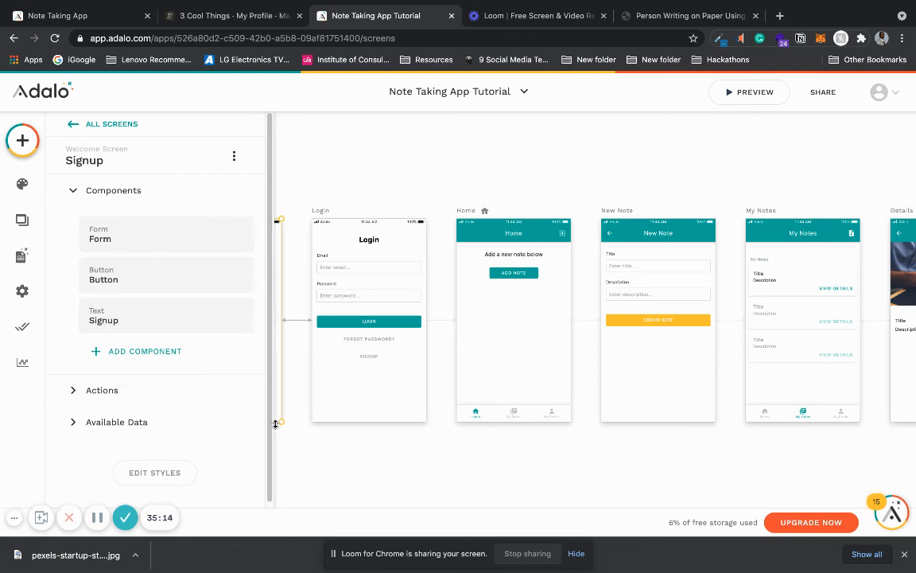
drag(278, 422, 280, 512)
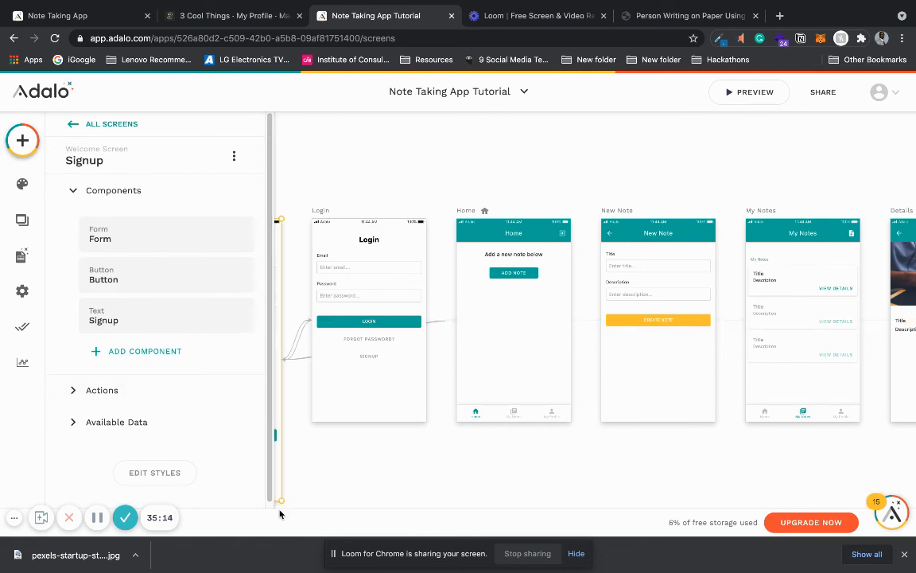
click(332, 472)
scroll(331, 473, down, 3)
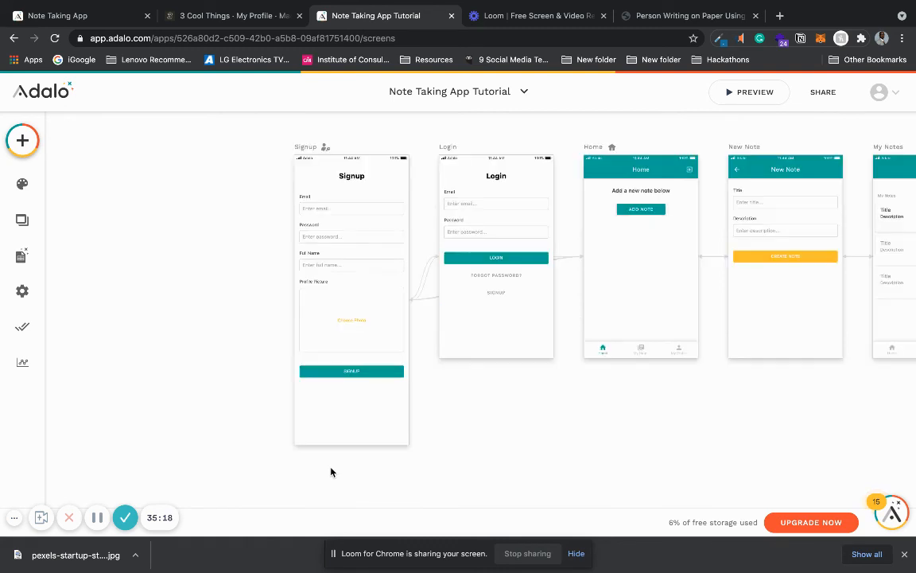
Step: Arrange the Signup screen so the "Already have an account?" button sits below the form's Signup button
scroll(332, 472, up, 1)
drag(345, 316, 342, 229)
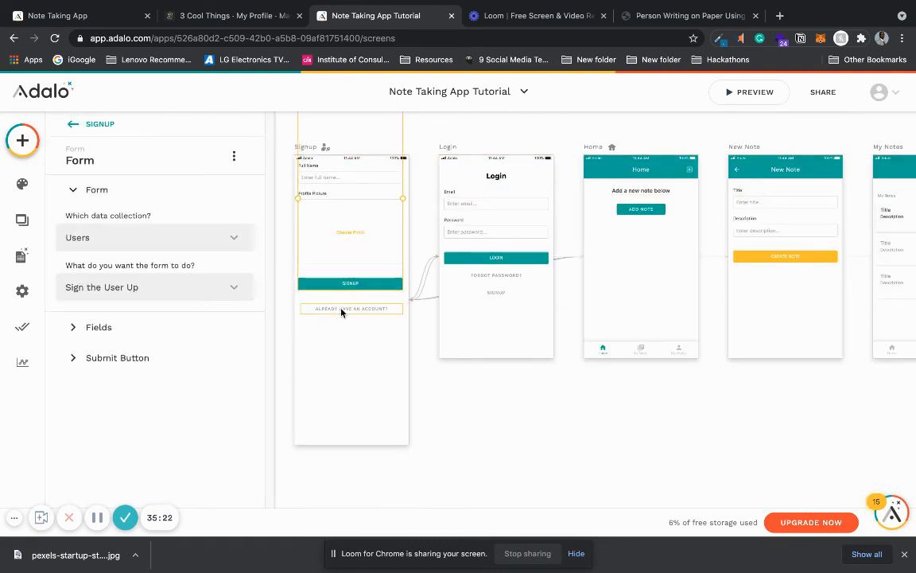
drag(341, 310, 341, 385)
drag(348, 220, 348, 300)
drag(344, 383, 343, 393)
click(463, 410)
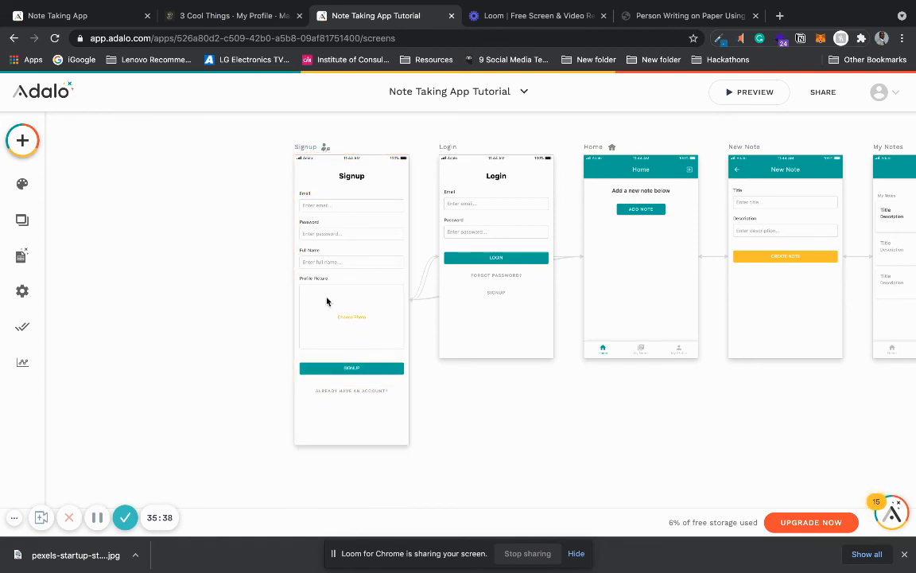
Step: Preview the revised Signup screen and follow its "Already have an account?" link to Login
click(738, 98)
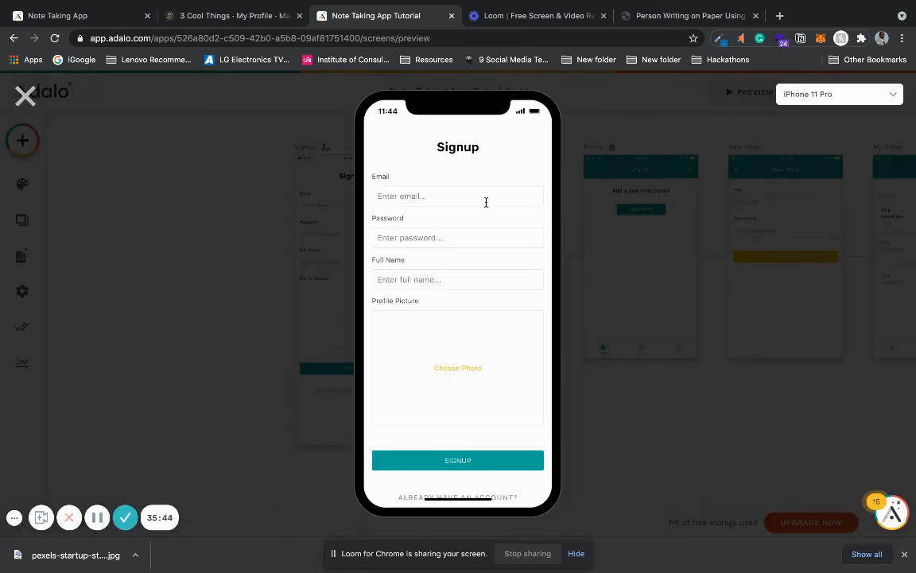
scroll(489, 175, down, 1)
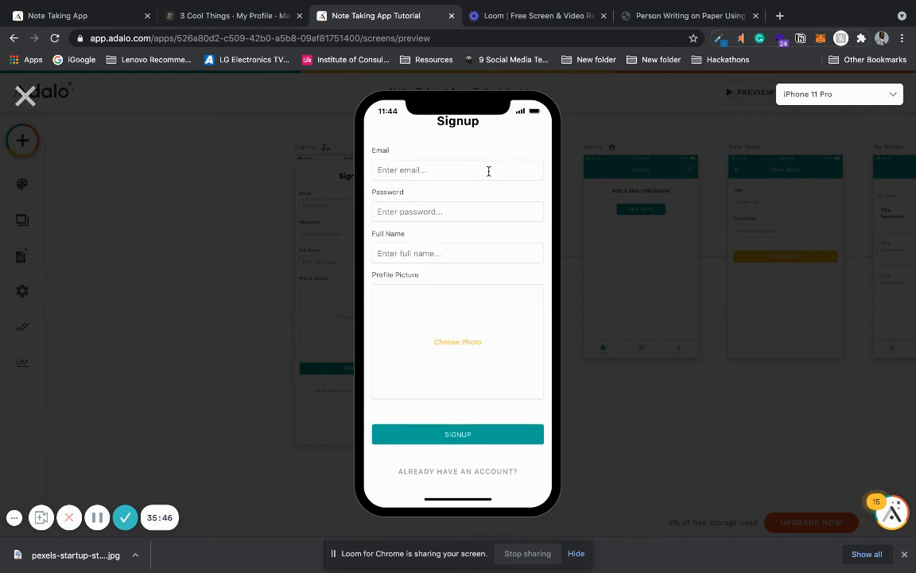
scroll(530, 470, up, 1)
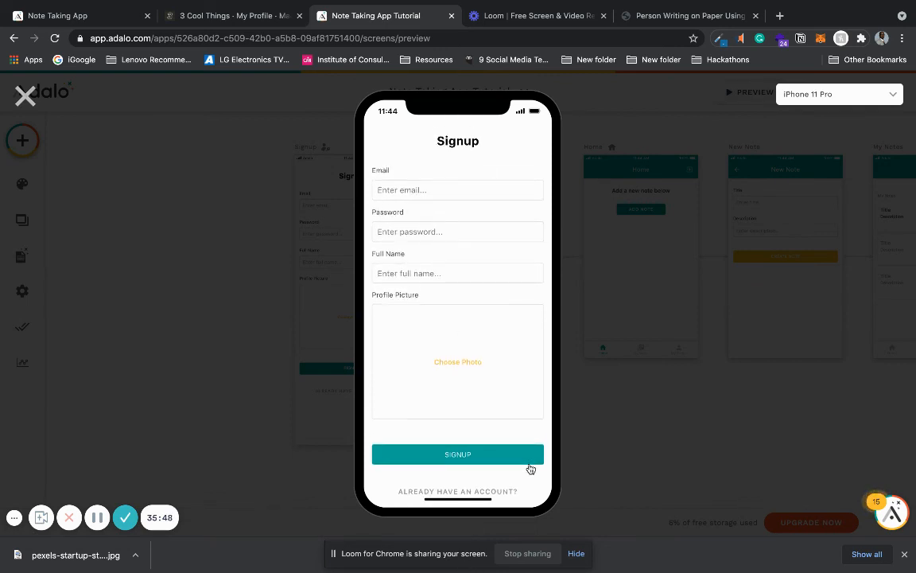
scroll(531, 469, down, 1)
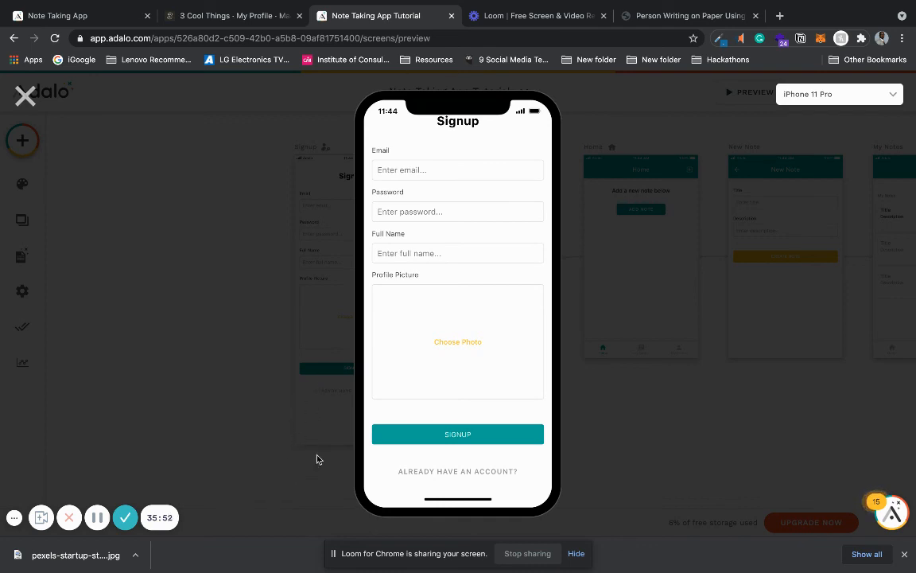
click(454, 474)
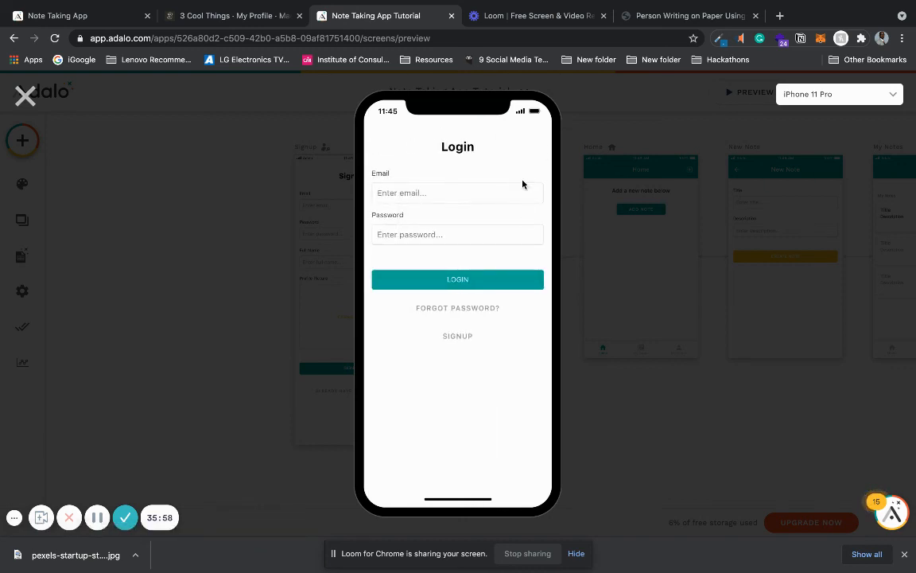
Step: Log in to the previewed app with the account's e-mail and password
click(505, 194)
click(479, 221)
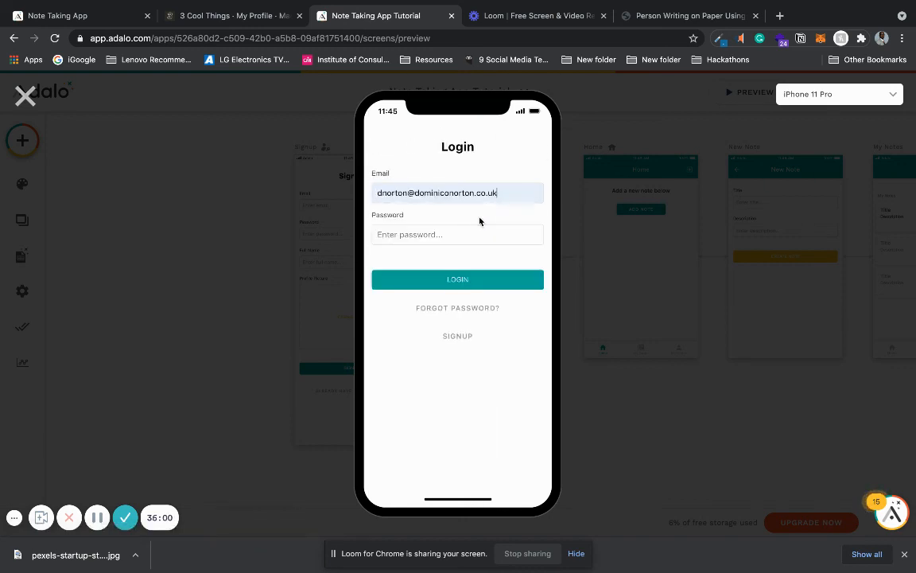
click(464, 235)
text(****)
click(464, 280)
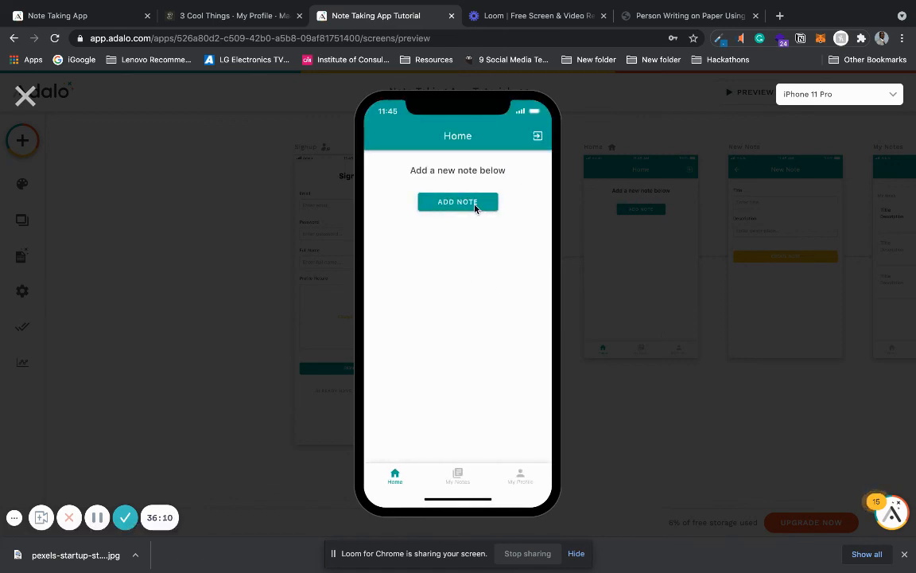
Step: Create a note titled "Note 4" with the description "This is my fourth note" and open the My Notes list
click(475, 205)
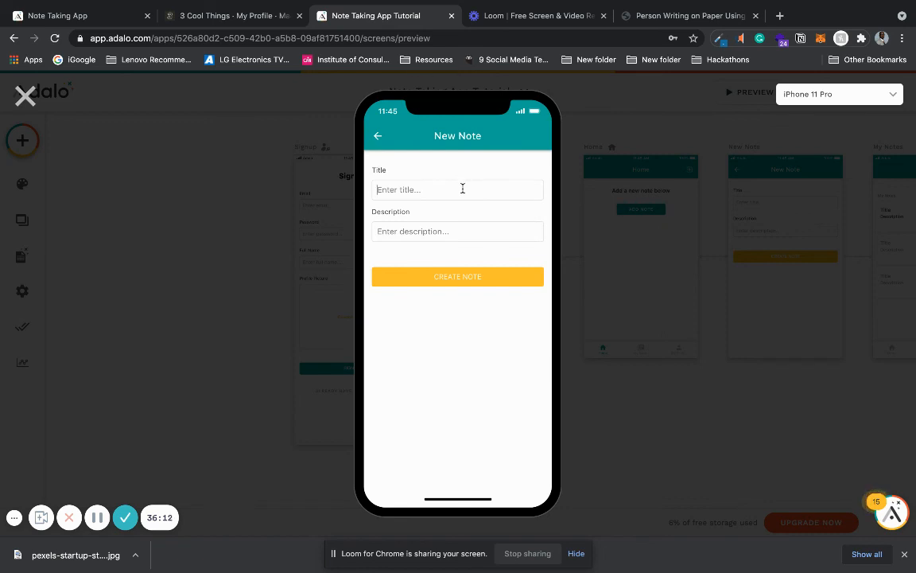
text(No)
text(This is my fourth note)
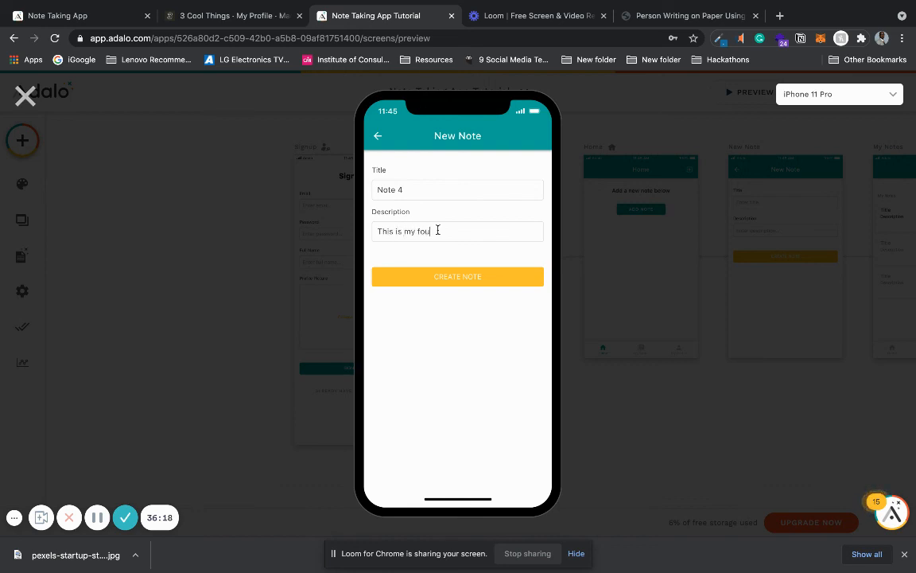
click(446, 275)
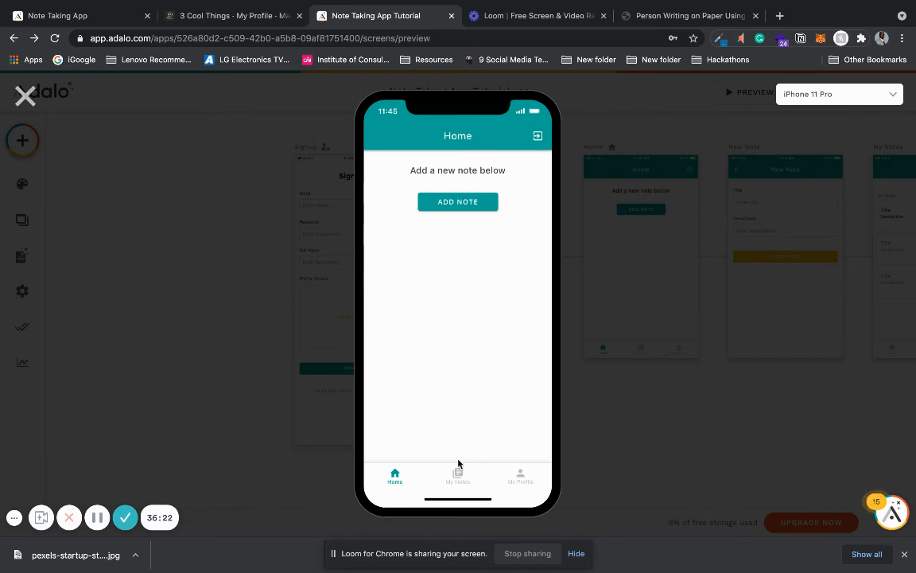
click(457, 475)
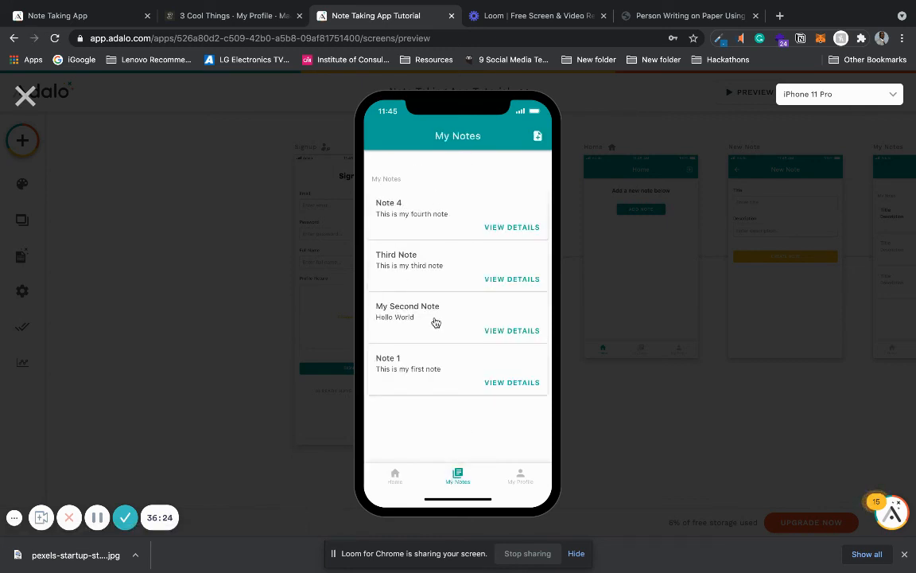
Step: Check Note 4's Details screen plus the My Profile and Home screens in the app preview, and close the preview
click(506, 228)
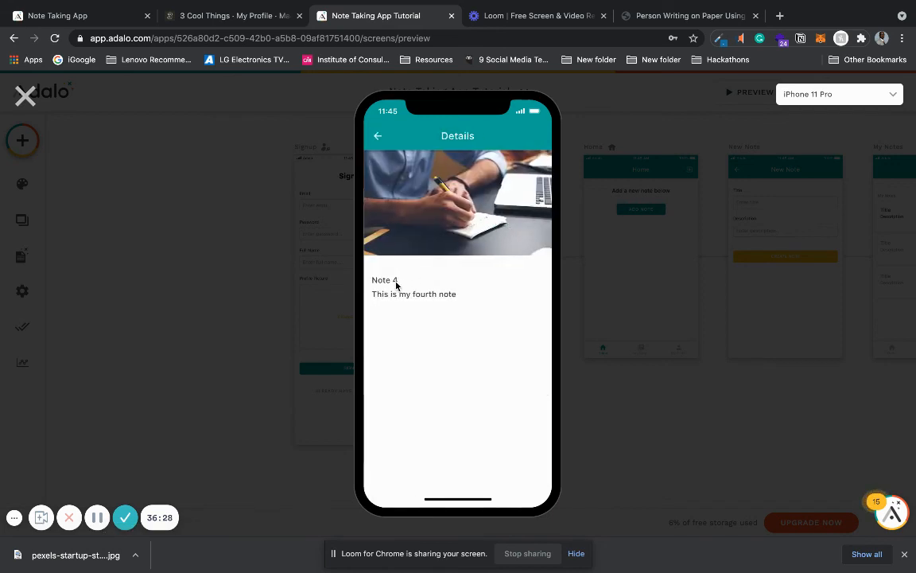
click(379, 141)
click(522, 478)
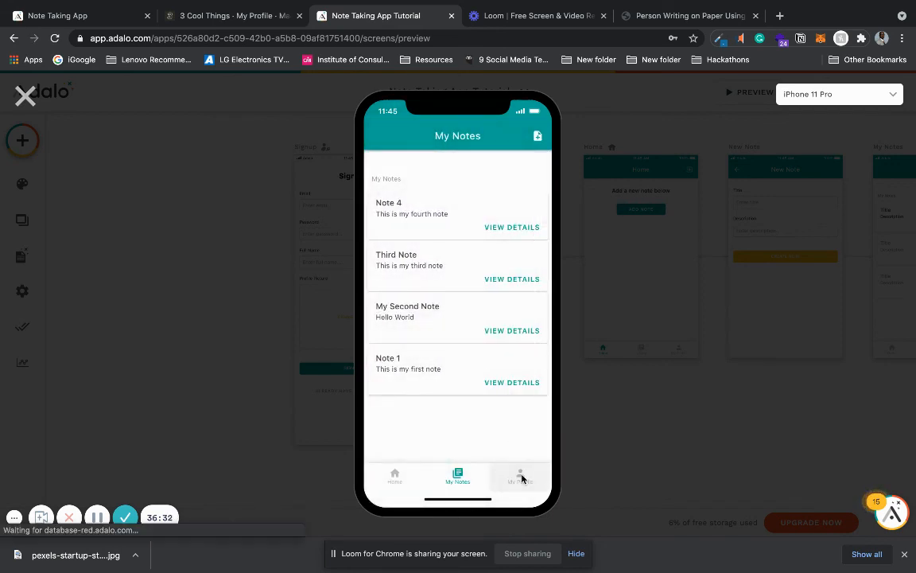
click(395, 477)
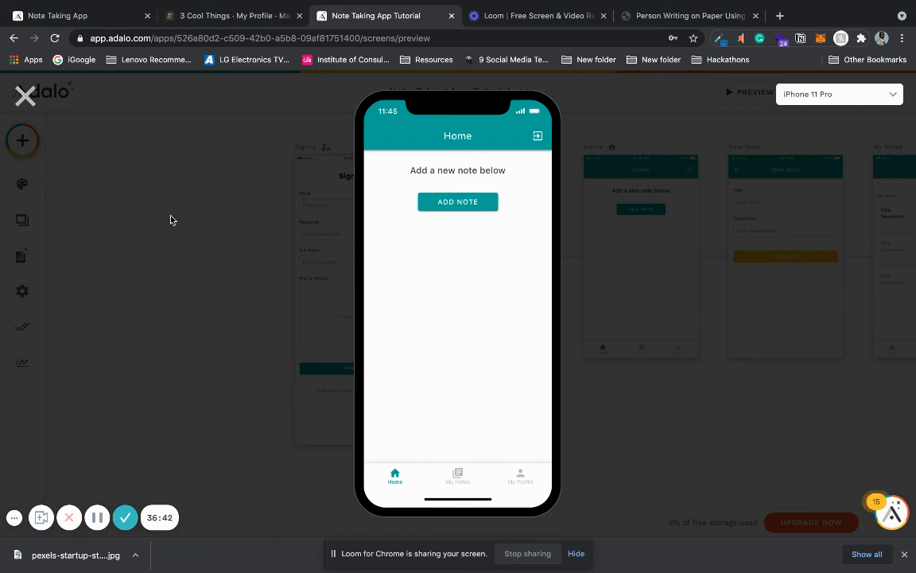
click(25, 96)
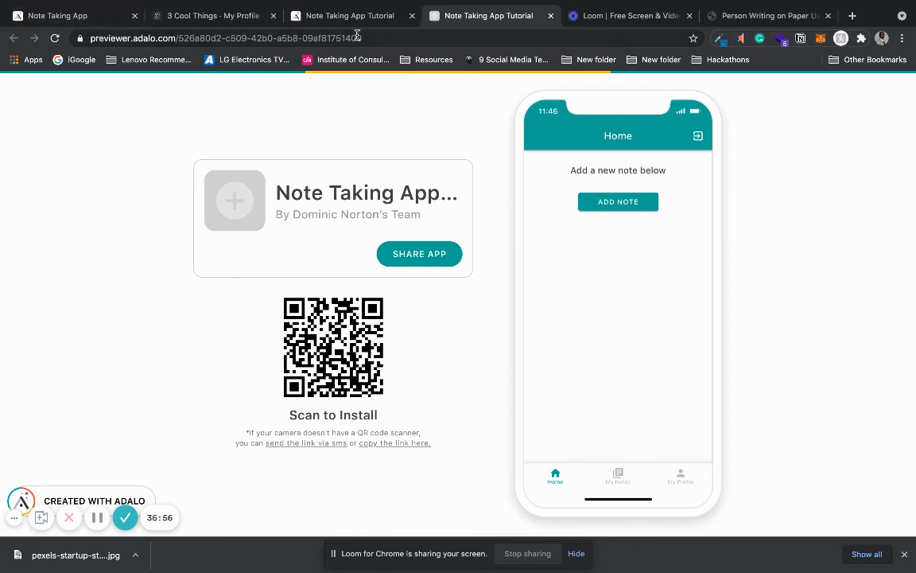
Step: Load the adalo.com homepage in place of the stock photo page
click(799, 19)
click(606, 40)
text(ada)
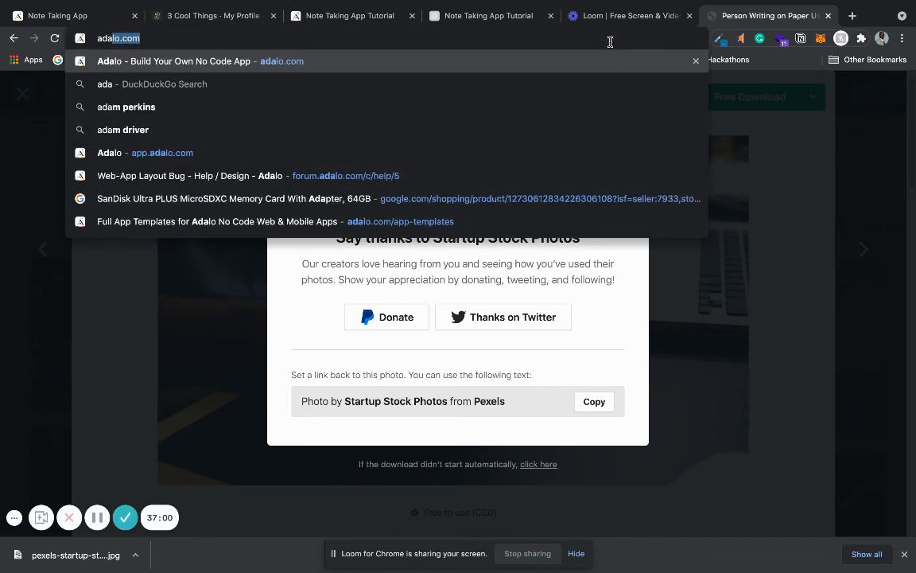
key(Return)
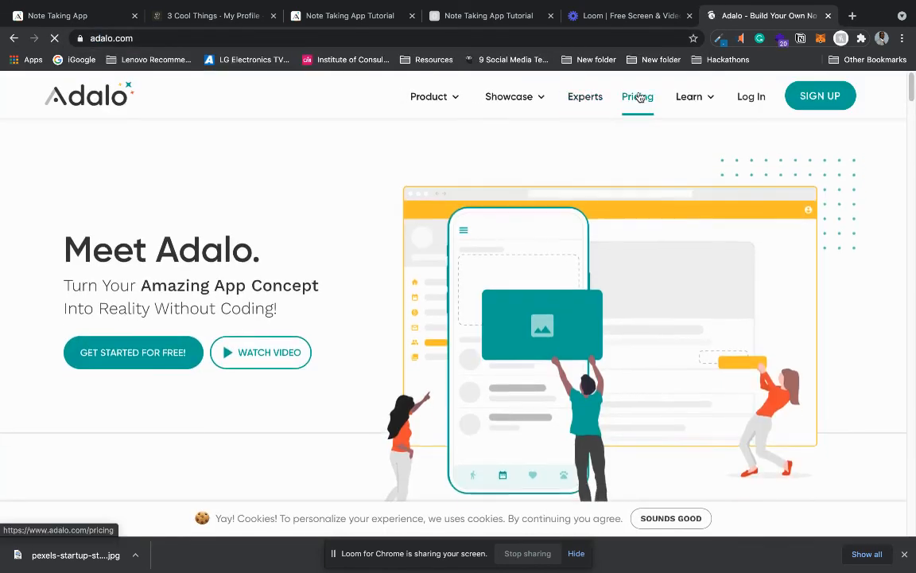
Step: Open Adalo's pricing page and examine the Pro Plan's publishing and external data collection features
click(639, 96)
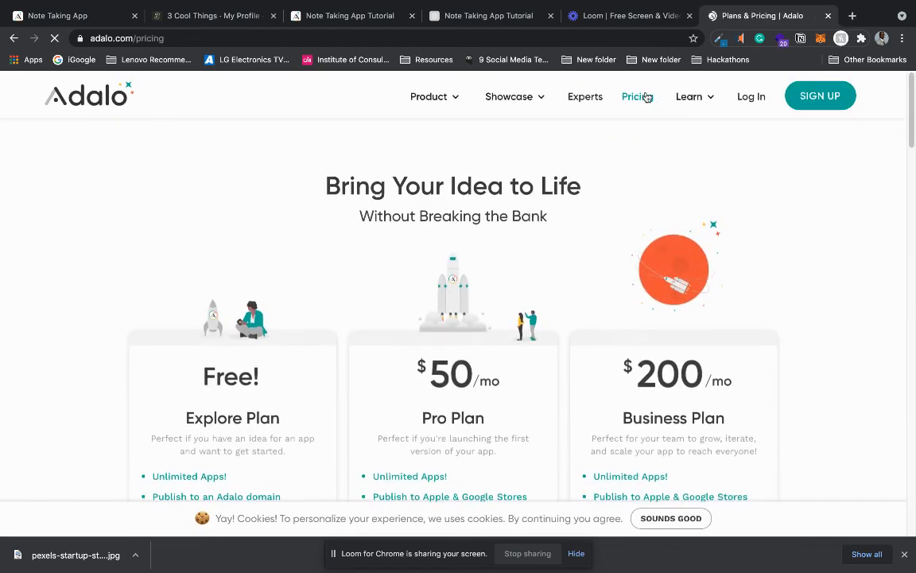
scroll(913, 120, down, 2)
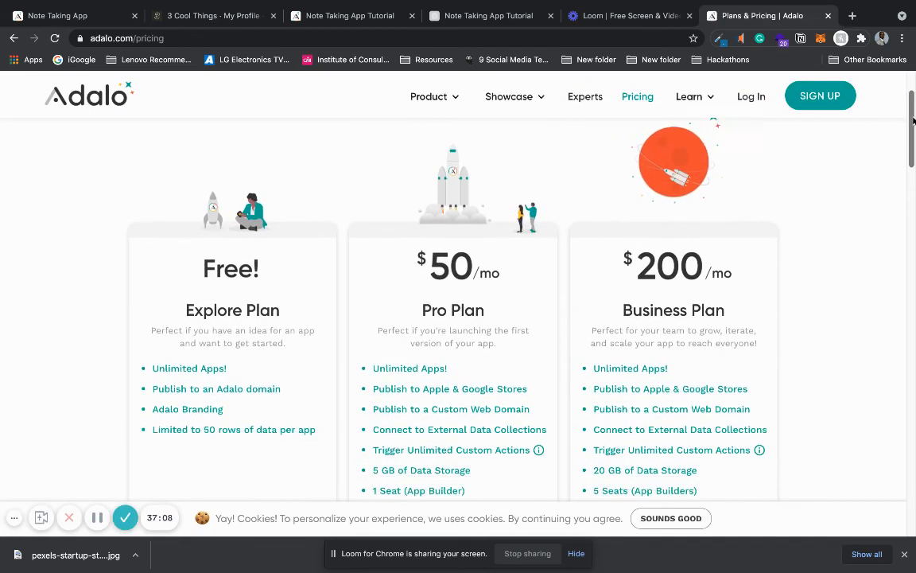
scroll(913, 120, down, 2)
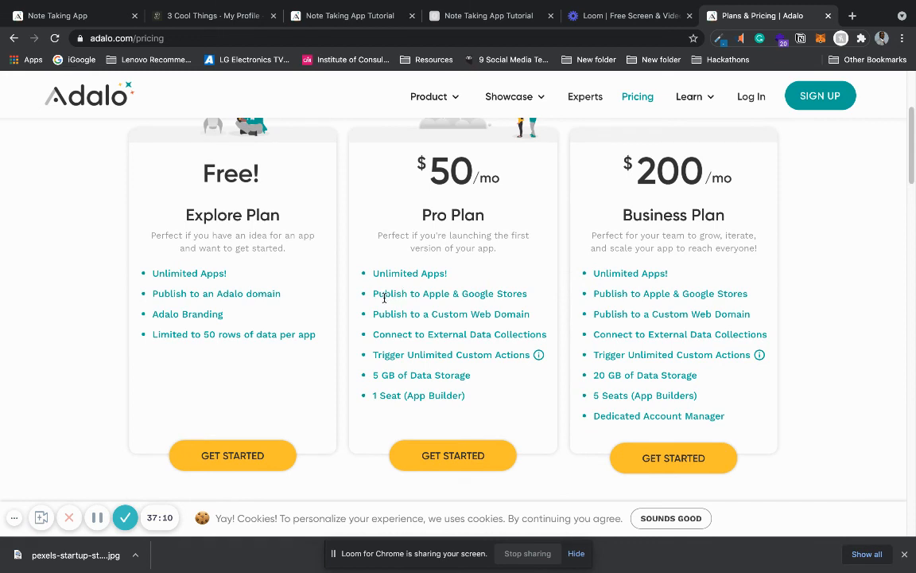
drag(373, 295, 547, 335)
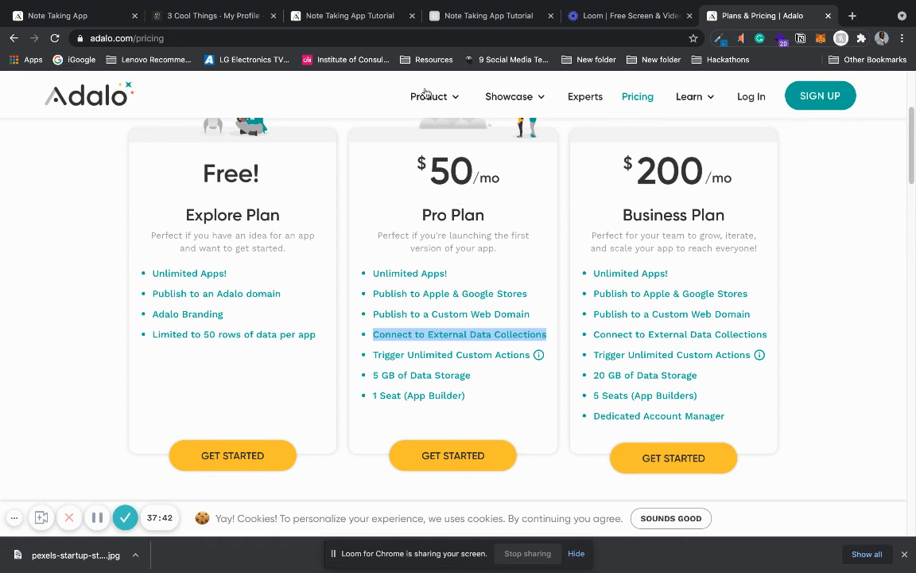
Step: Return to the shareable Note Taking App page and cycle through its My Notes, My Profile and Home screens
click(469, 24)
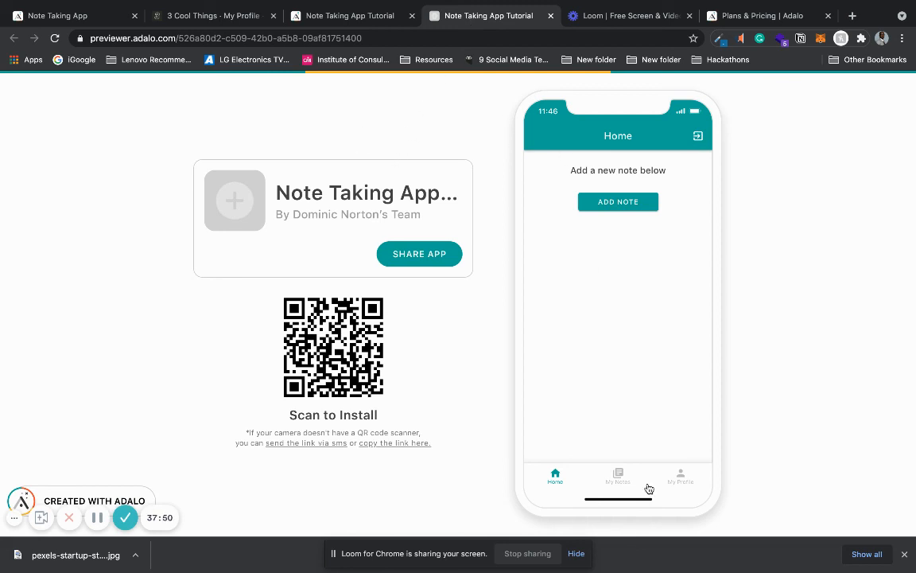
click(619, 478)
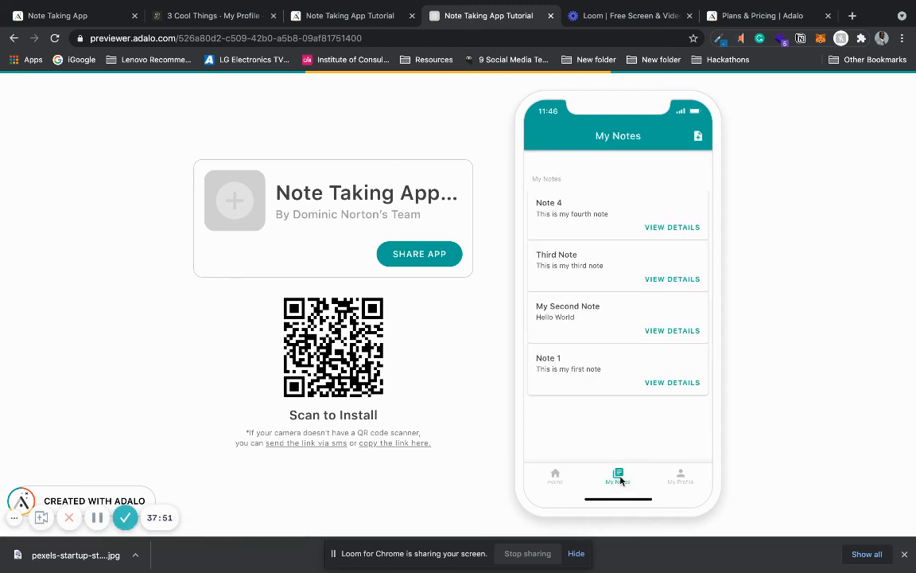
click(680, 476)
click(556, 476)
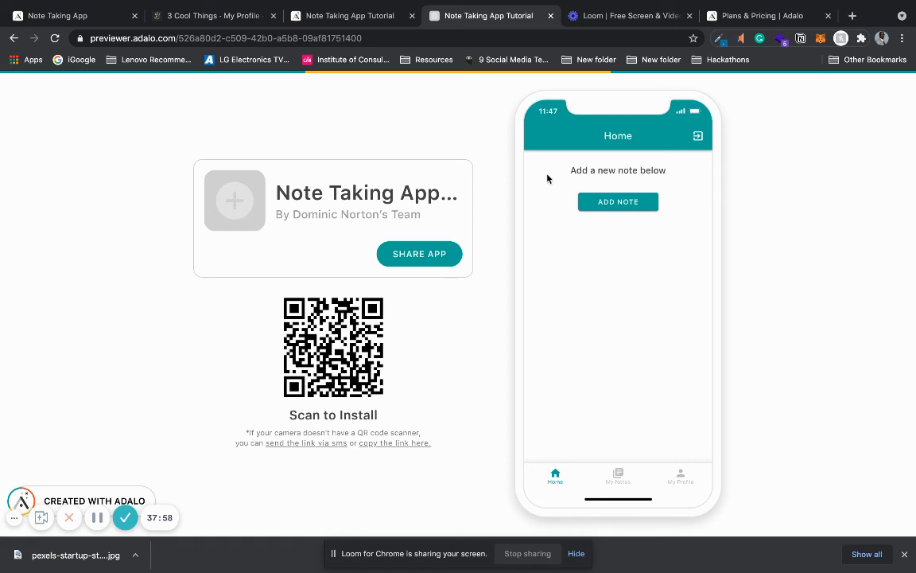
click(625, 477)
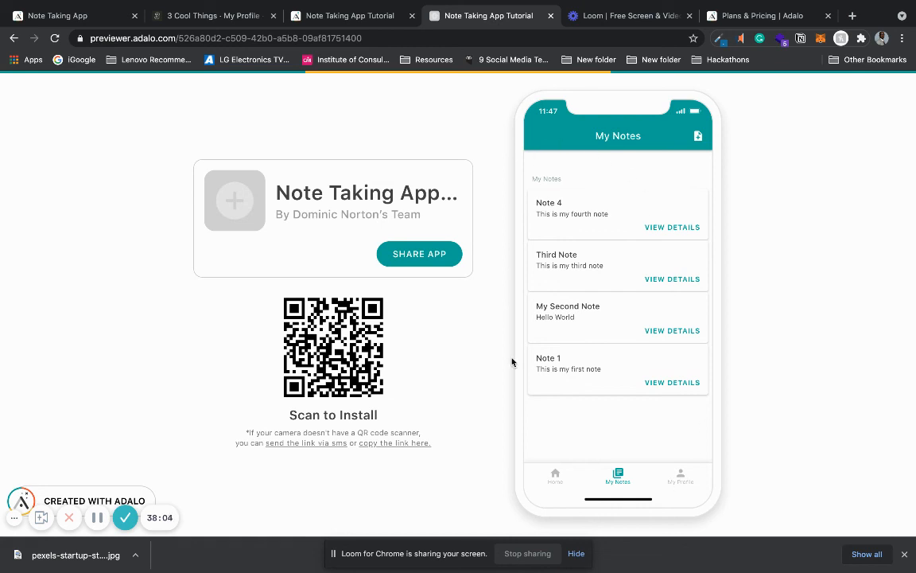
click(675, 473)
click(555, 476)
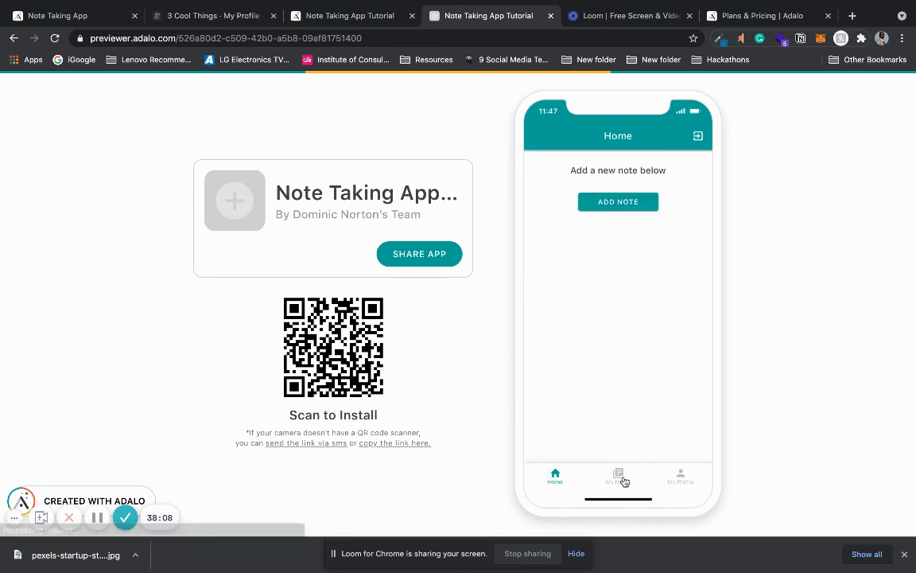
Step: View the details of Note 1 from the My Notes list and go back to the list
click(620, 477)
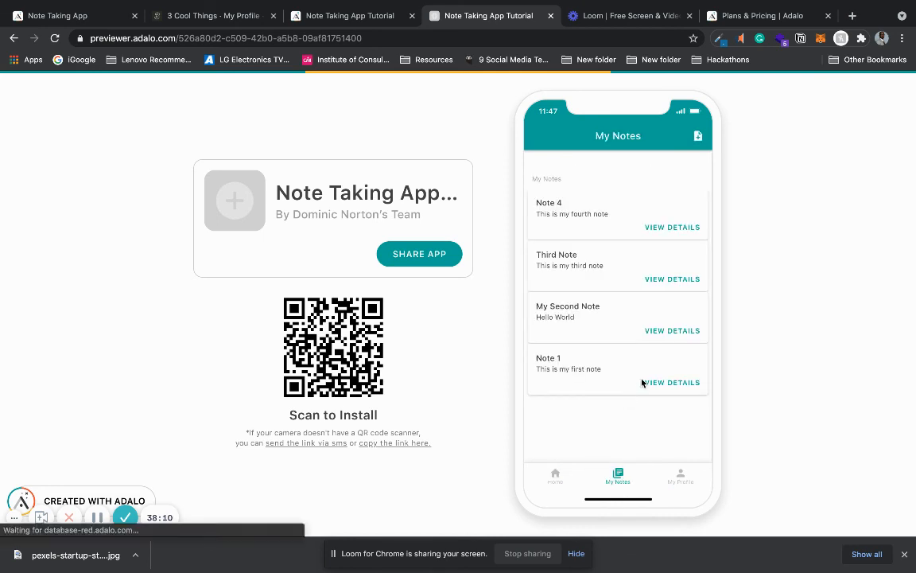
click(642, 383)
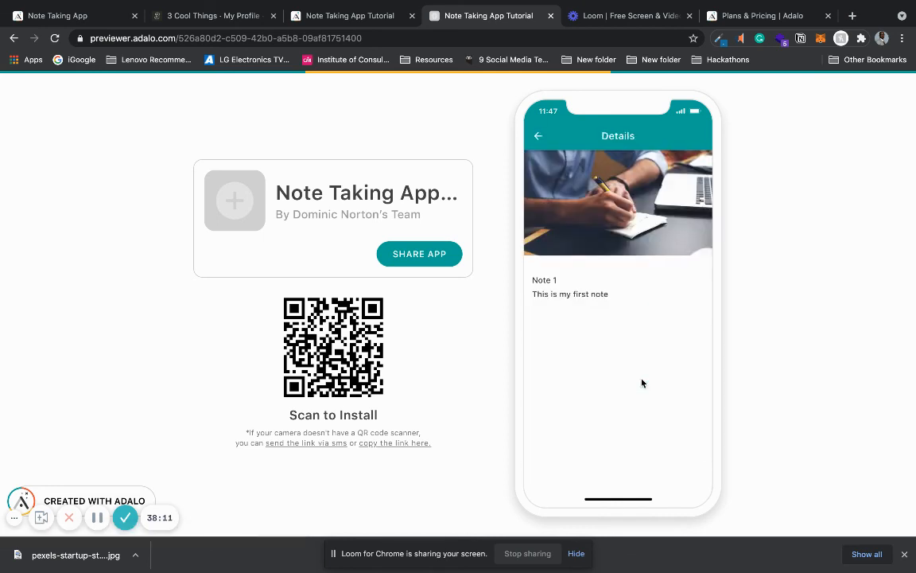
click(539, 139)
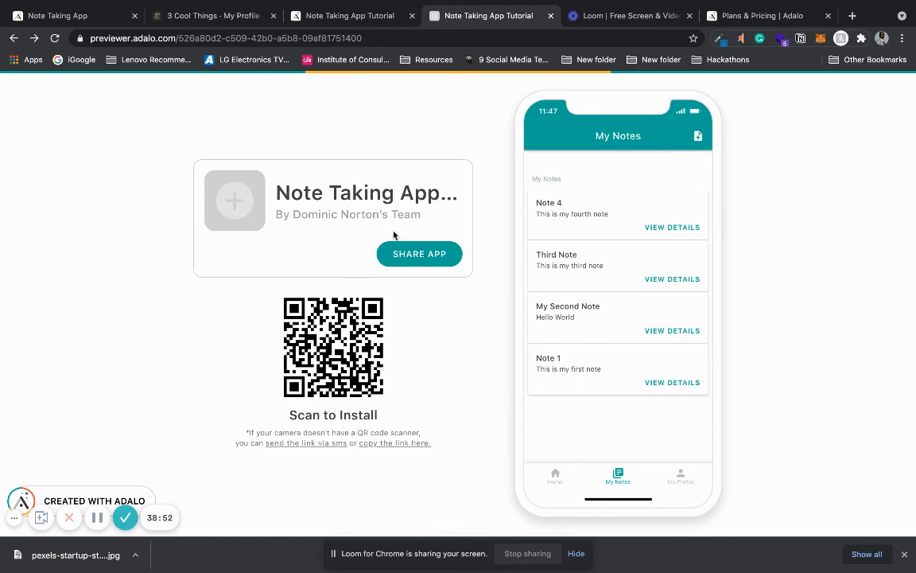
Step: Revisit the Adalo website to look over its Showcase and Product options, and return to the shareable app page
click(700, 16)
mouse_move(525, 104)
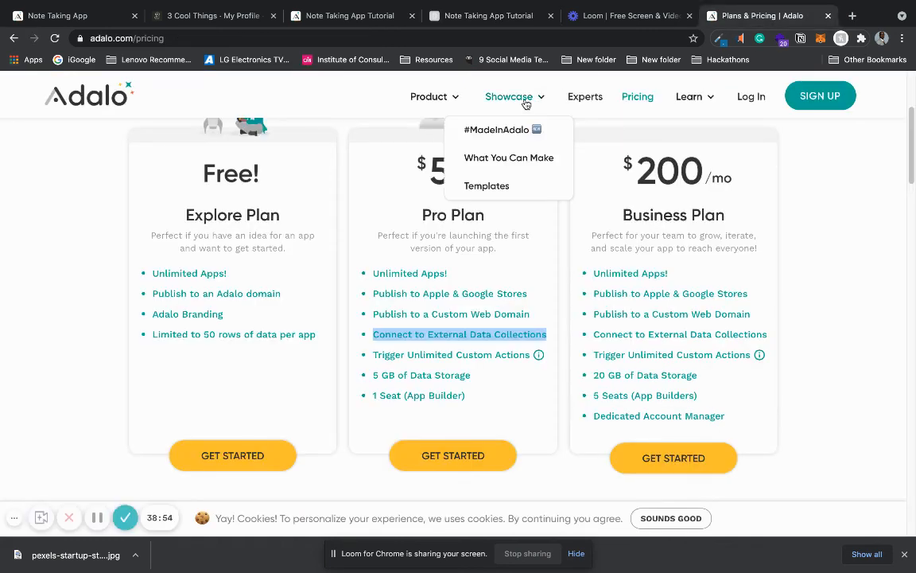
mouse_move(436, 101)
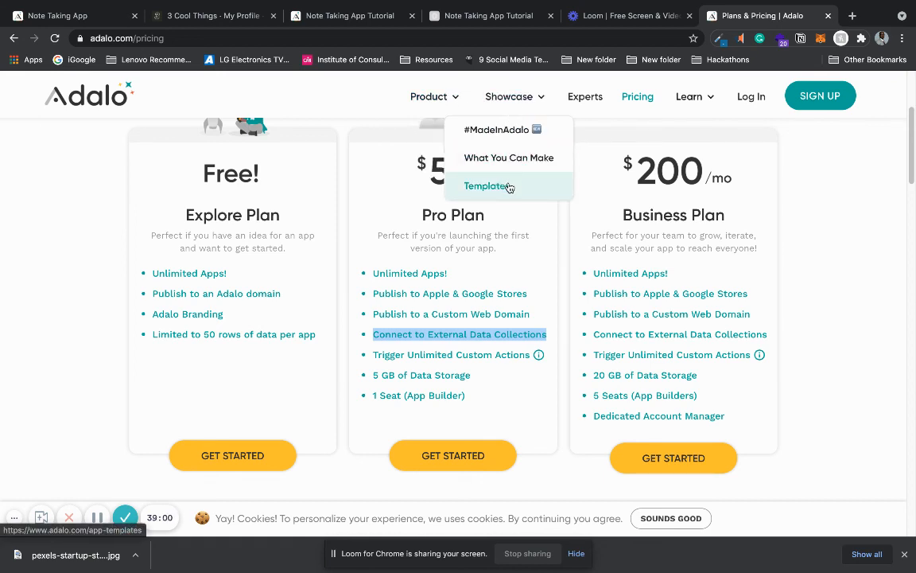
click(475, 14)
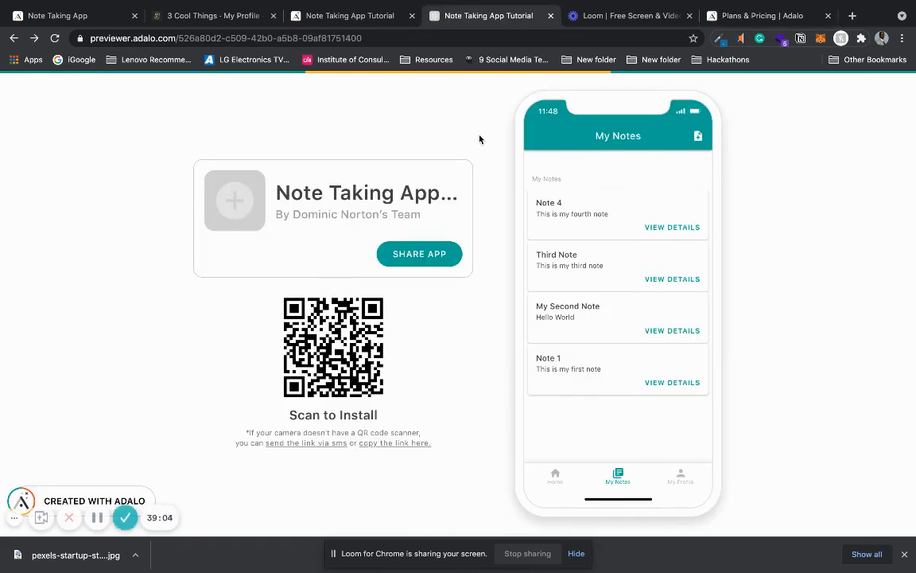